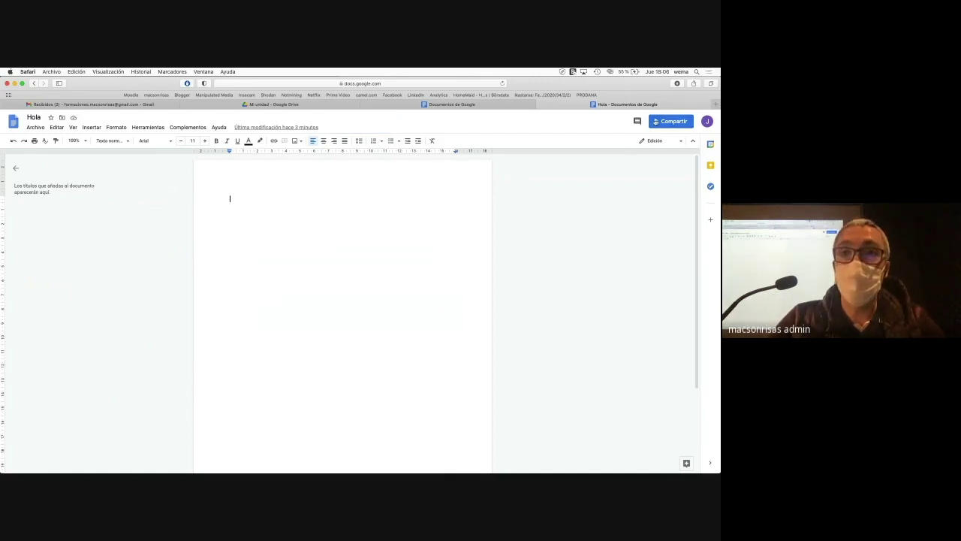
# Remove the editor collaborator from the Hola document's sharing settings and save the change.
pyautogui.click(667, 121)
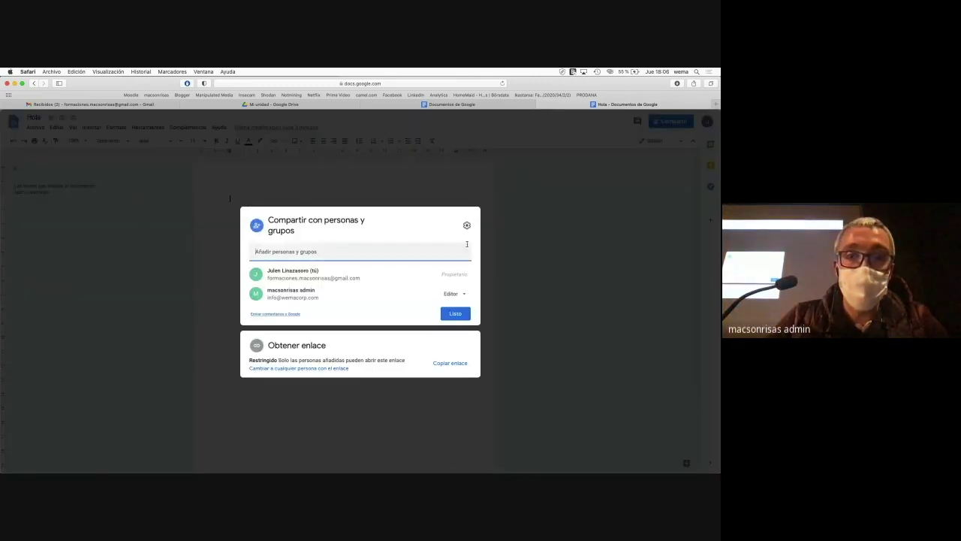
pyautogui.press('alt+super+8')
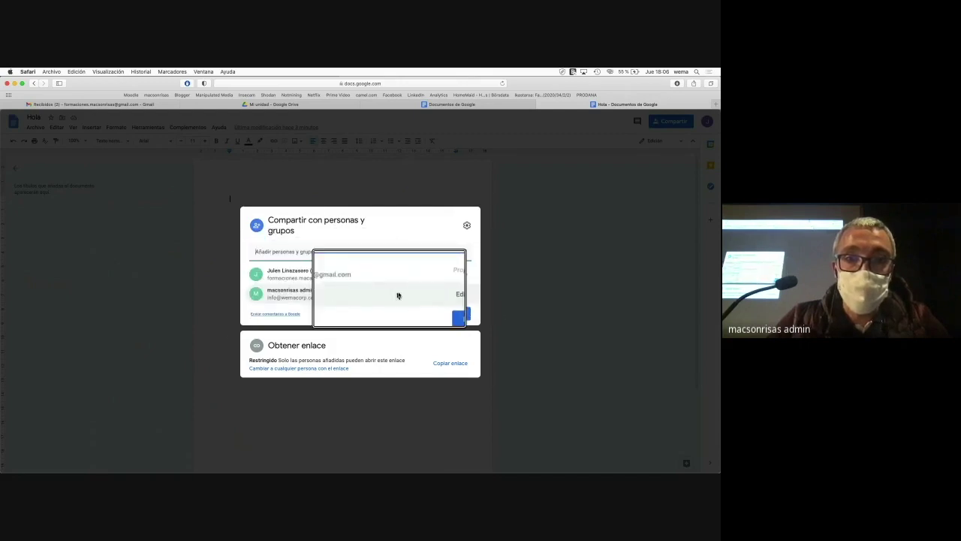
pyautogui.press('alt+super+8')
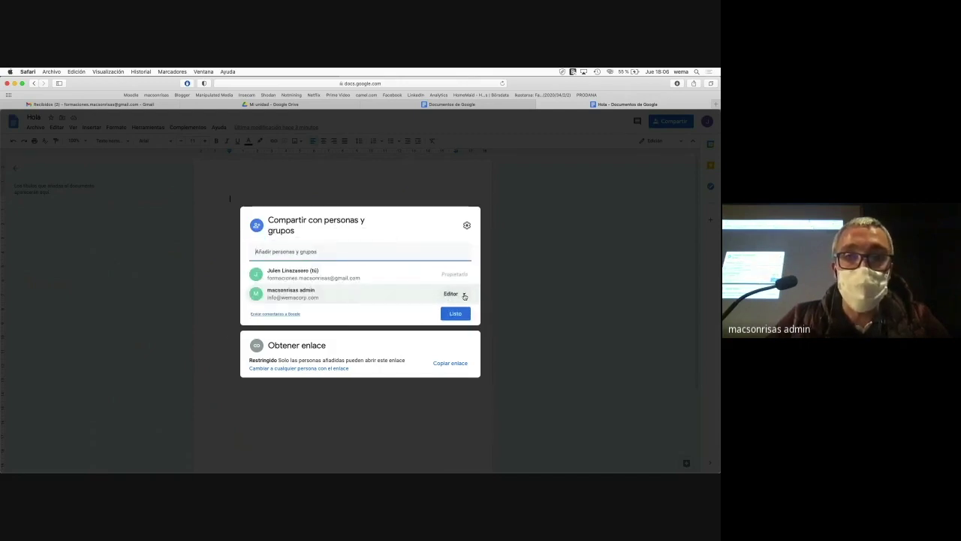
pyautogui.click(464, 294)
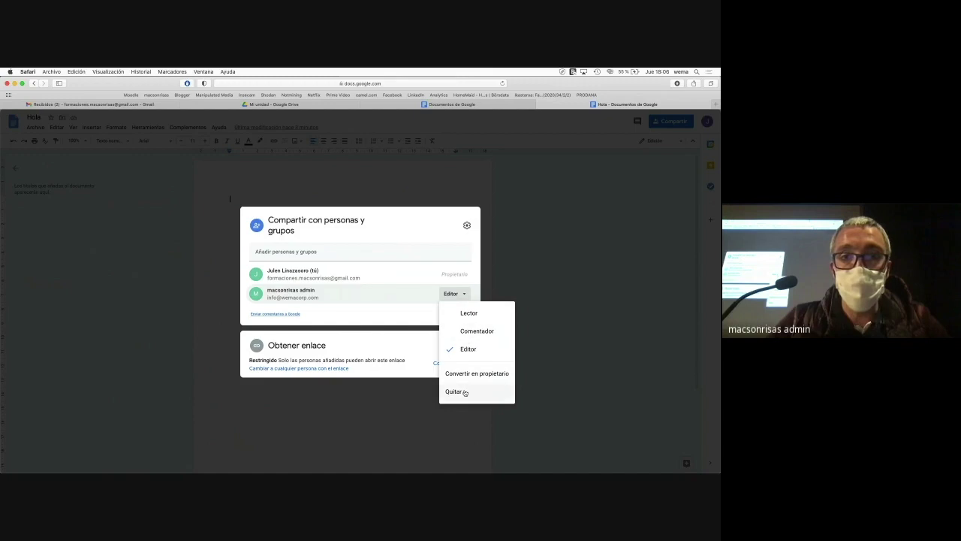
pyautogui.press('alt+super+8')
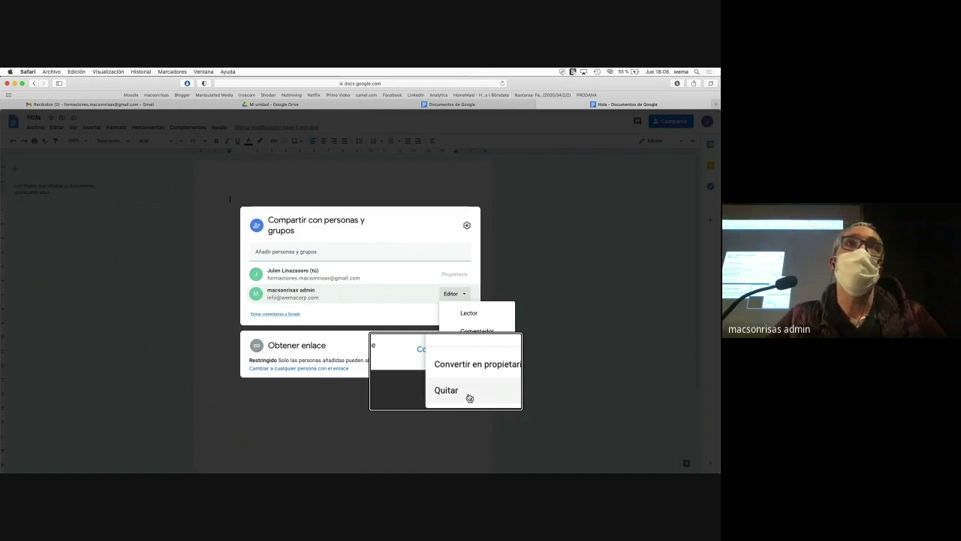
pyautogui.press('alt+super+8')
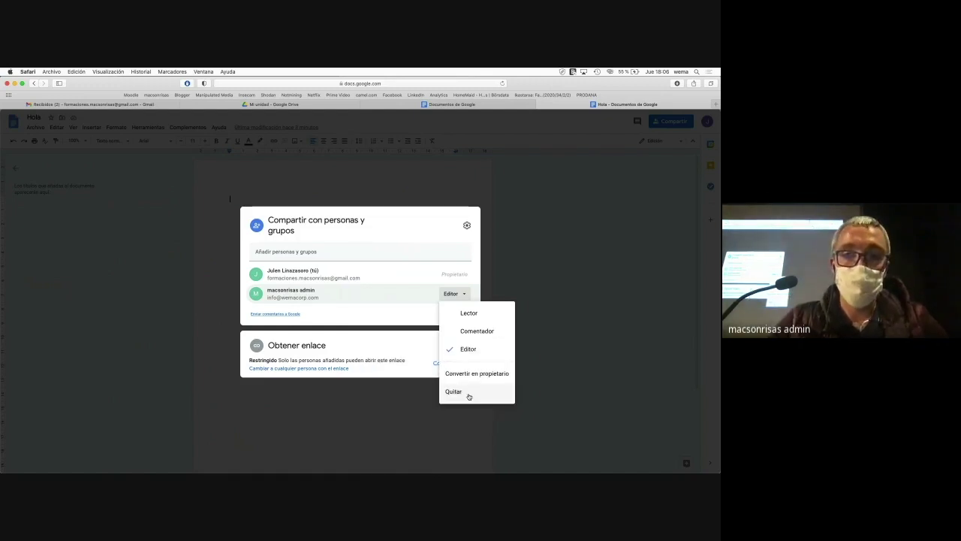
pyautogui.click(469, 393)
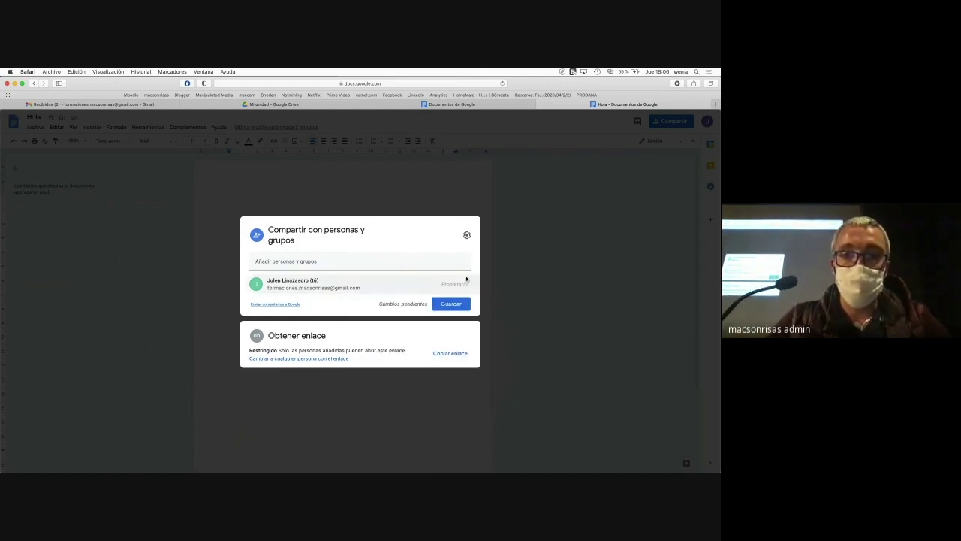
pyautogui.click(453, 305)
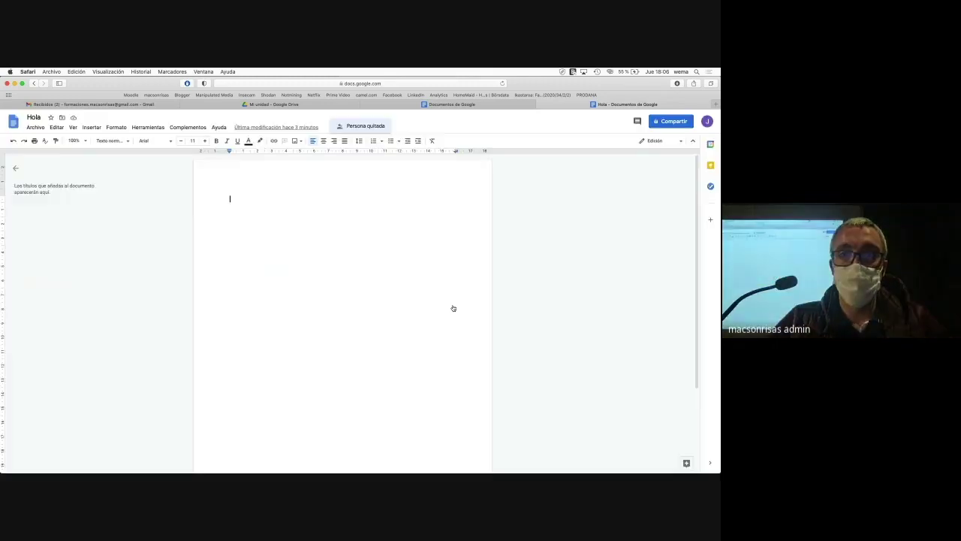
# Look at the sharing options of the Informe file in Google Drive and close them without sharing it.
pyautogui.click(272, 105)
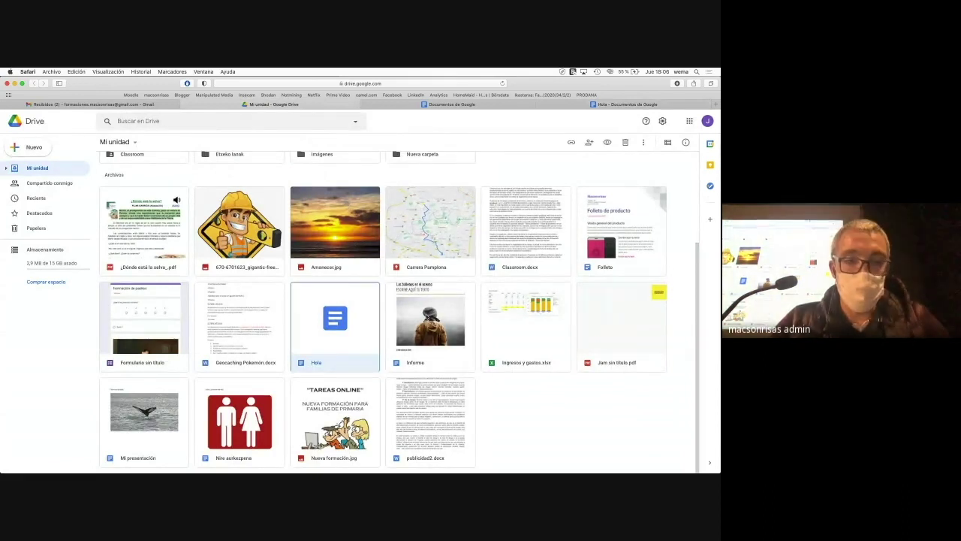
pyautogui.rightClick(426, 316)
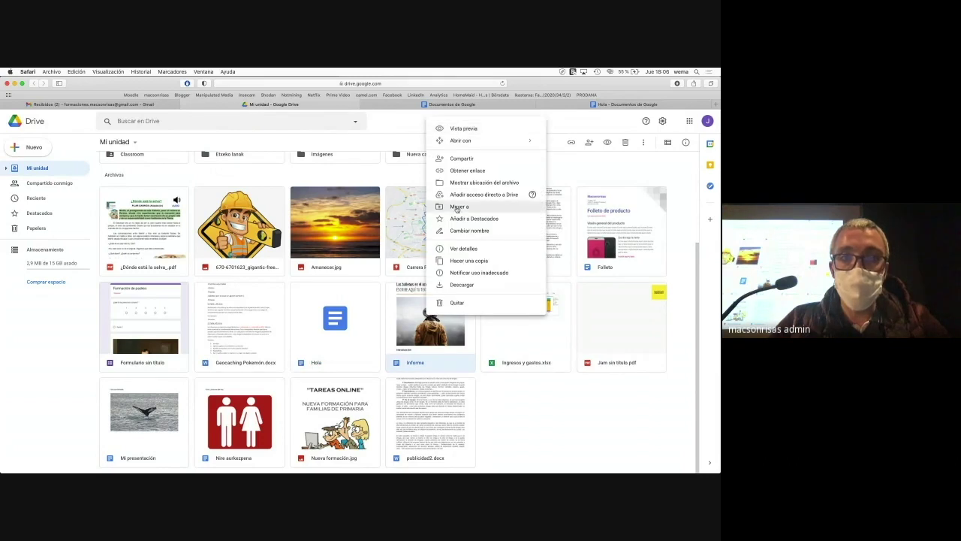
pyautogui.click(461, 160)
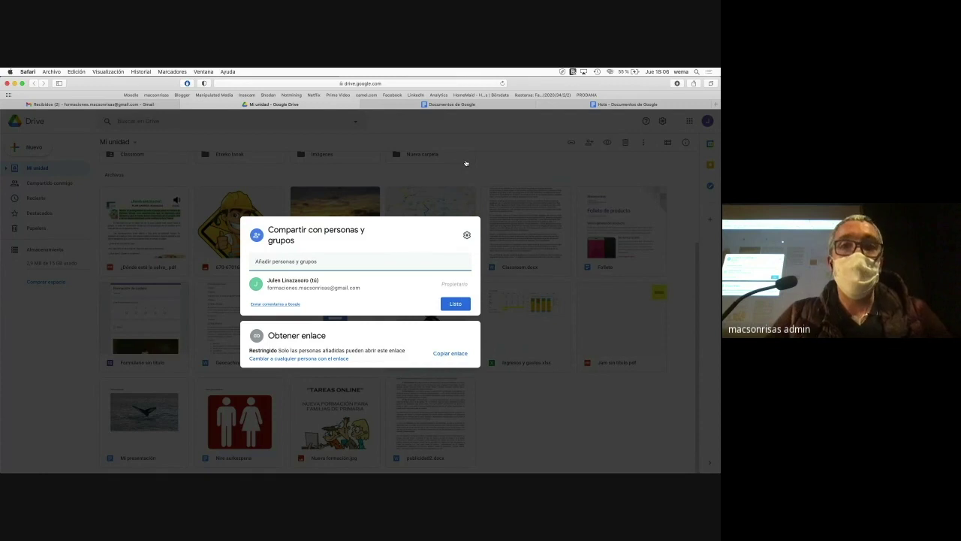
pyautogui.click(466, 163)
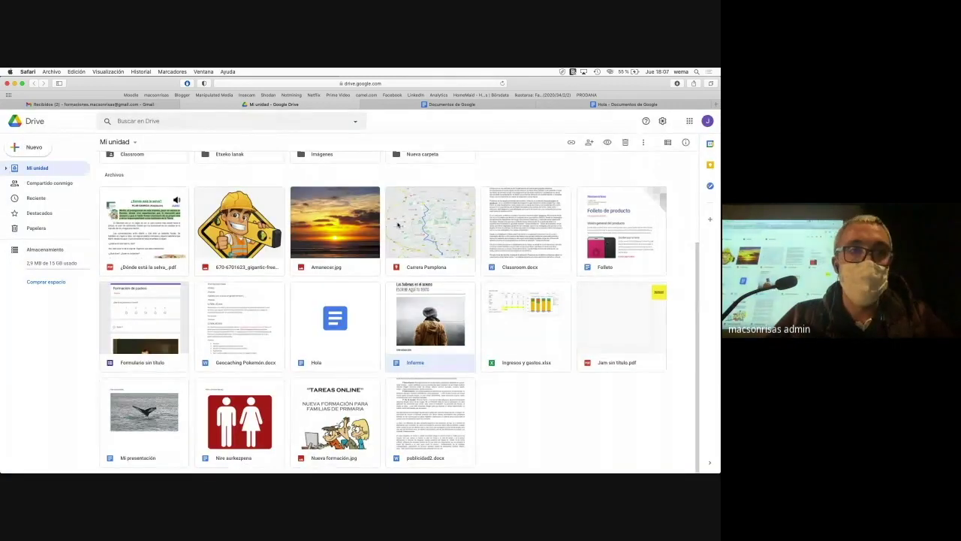
# Create a blank Google Sheets spreadsheet and a blank Google Slides presentation from Drive.
pyautogui.click(33, 147)
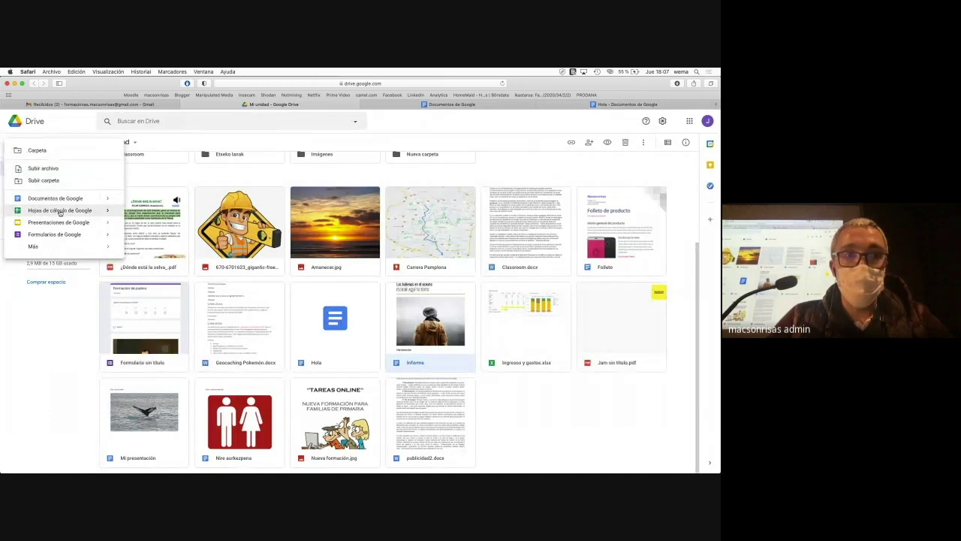
pyautogui.click(60, 213)
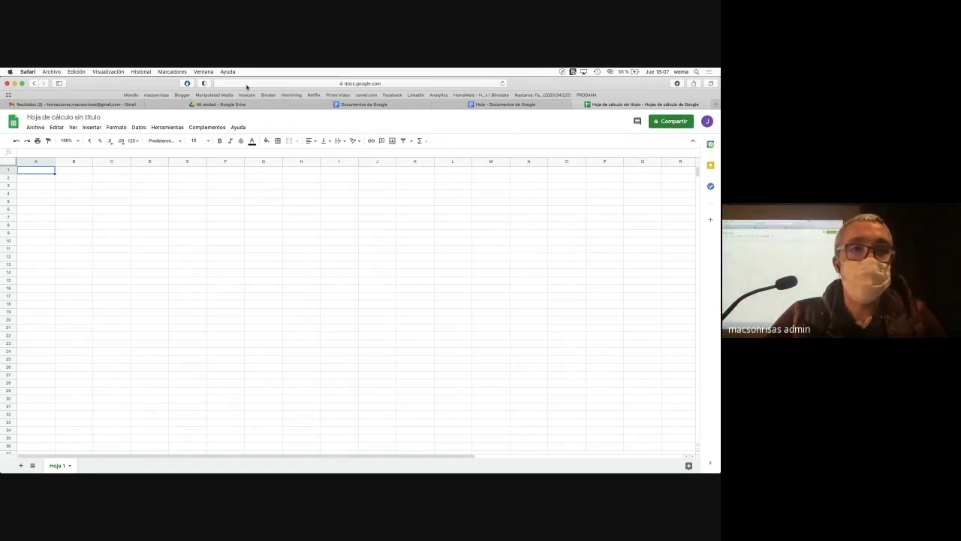
pyautogui.click(210, 104)
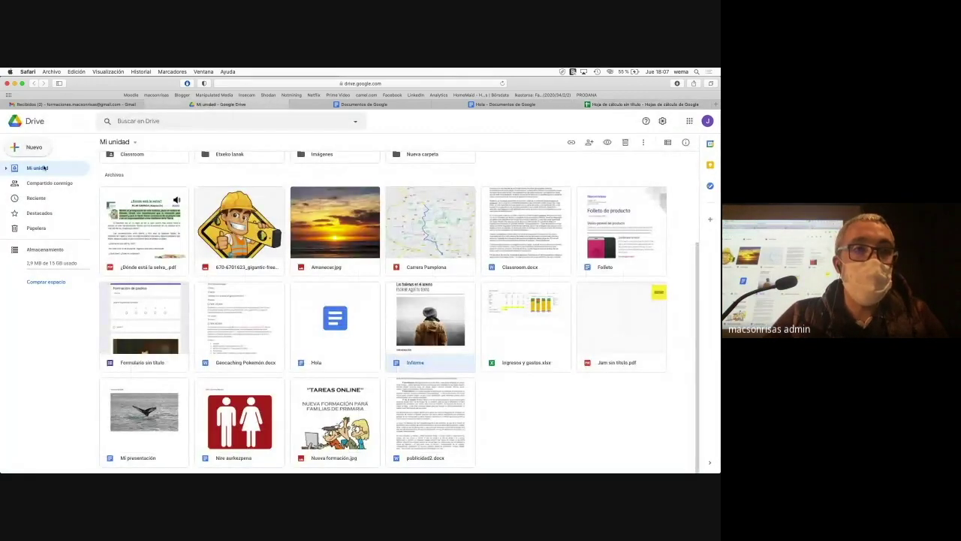
pyautogui.click(33, 154)
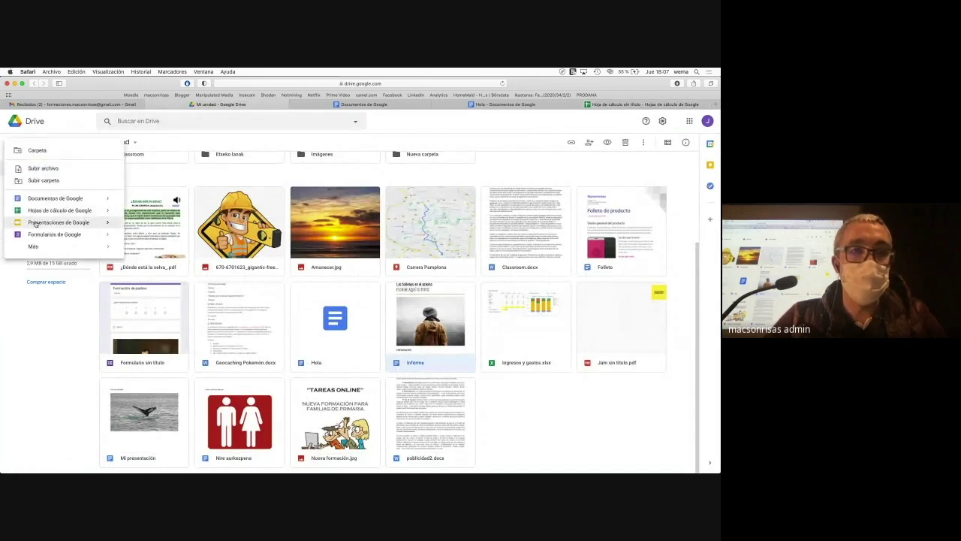
pyautogui.click(35, 223)
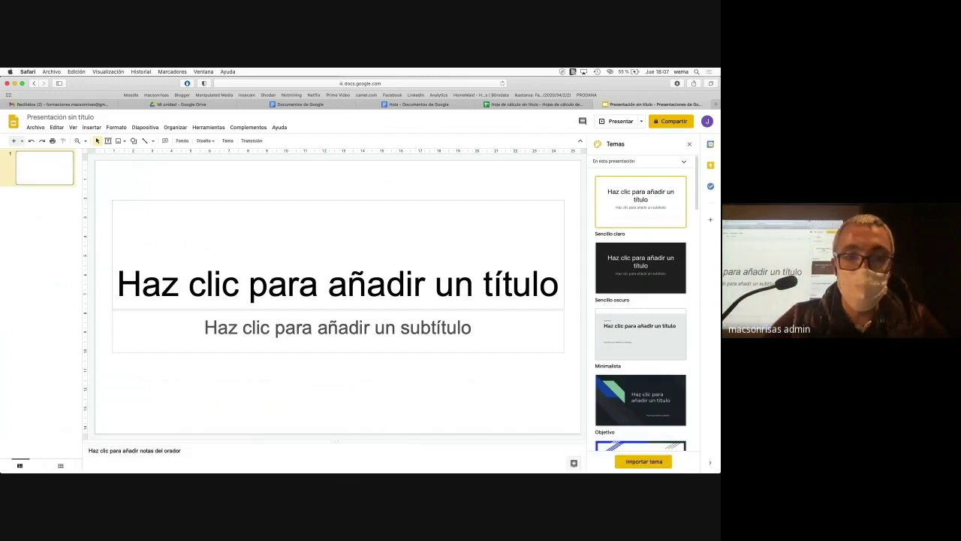
# Switch to Keynote, view the MAIL slide, and return to Safari.
pyautogui.click(401, 455)
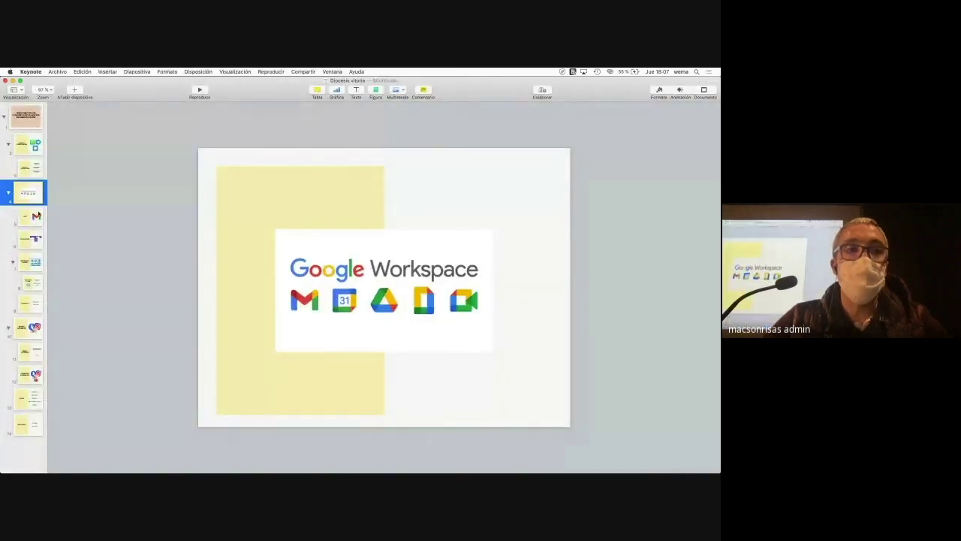
pyautogui.click(36, 218)
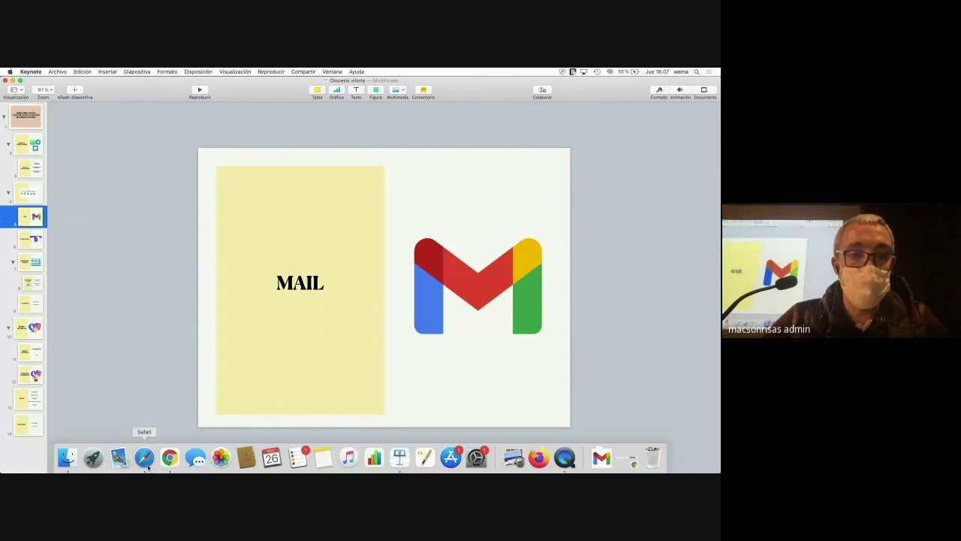
pyautogui.click(144, 456)
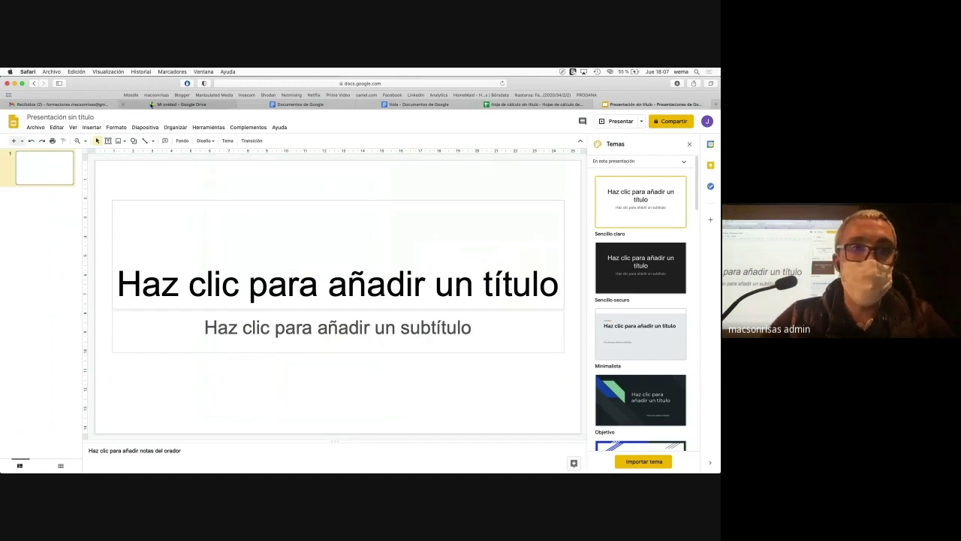
# Return to My Drive and look through the list of available Google apps.
pyautogui.click(151, 105)
pyautogui.scroll(3, 394, 179)
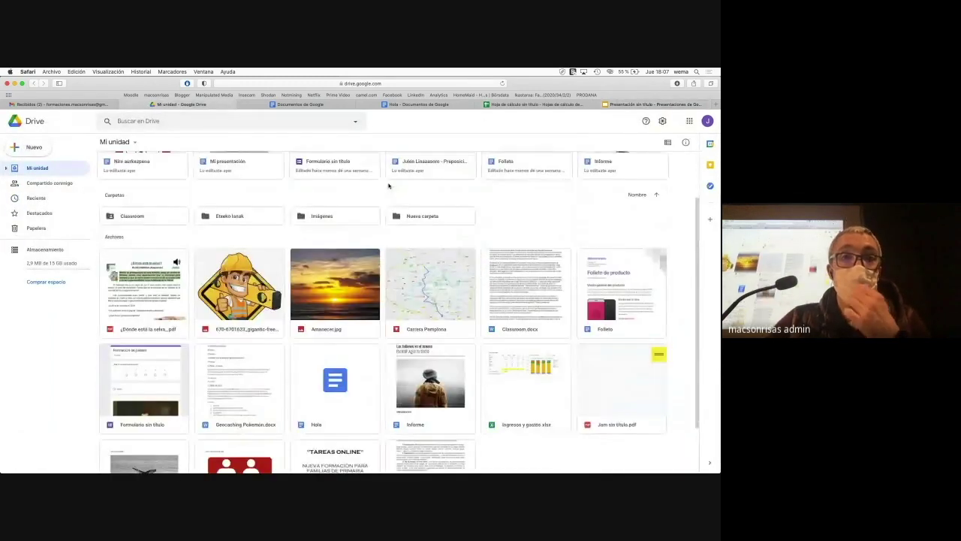
pyautogui.scroll(1, 389, 184)
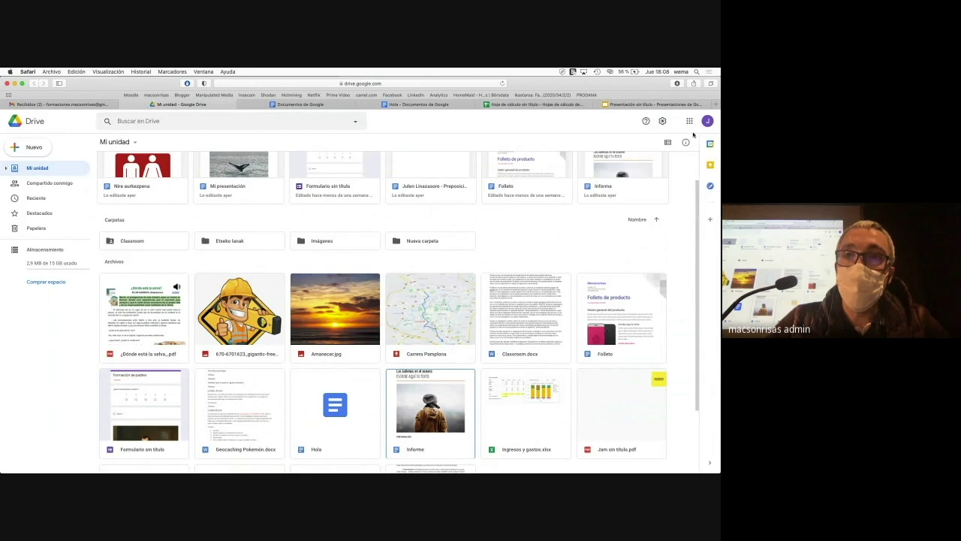
pyautogui.click(689, 121)
pyautogui.scroll(-1, 661, 216)
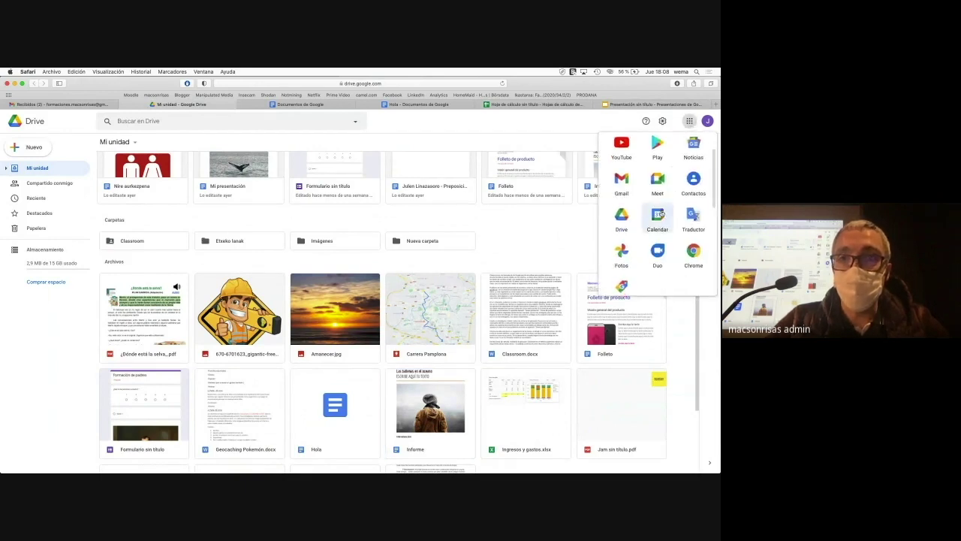
pyautogui.scroll(-5, 659, 220)
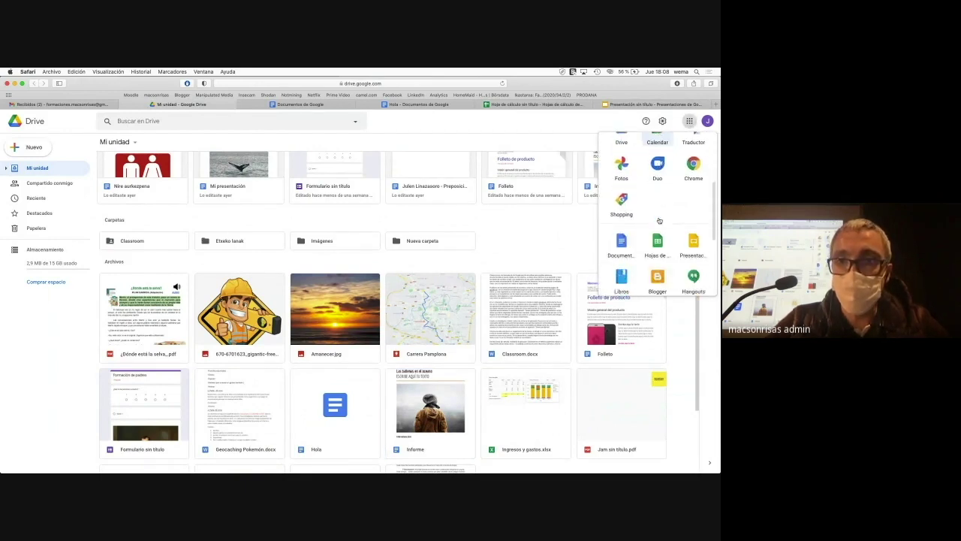
pyautogui.scroll(6, 659, 219)
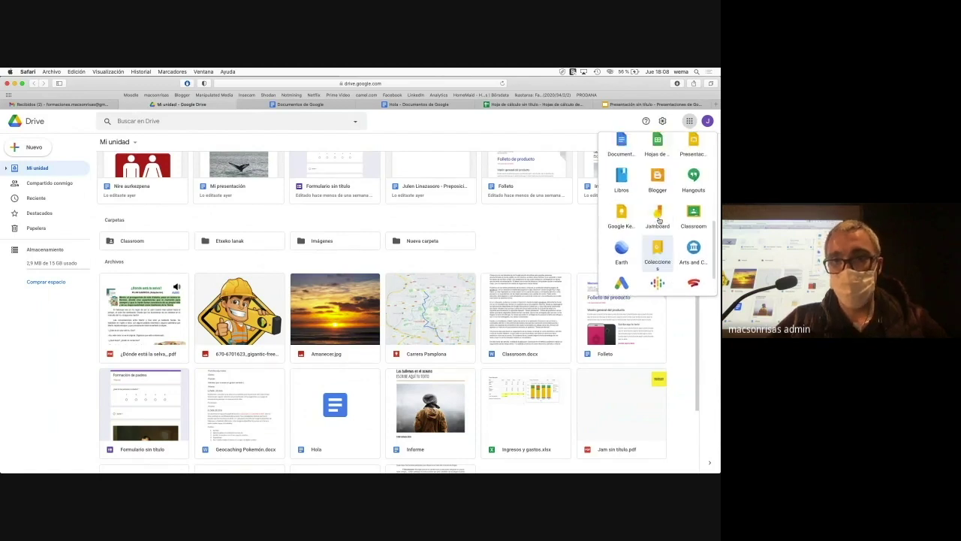
pyautogui.click(565, 242)
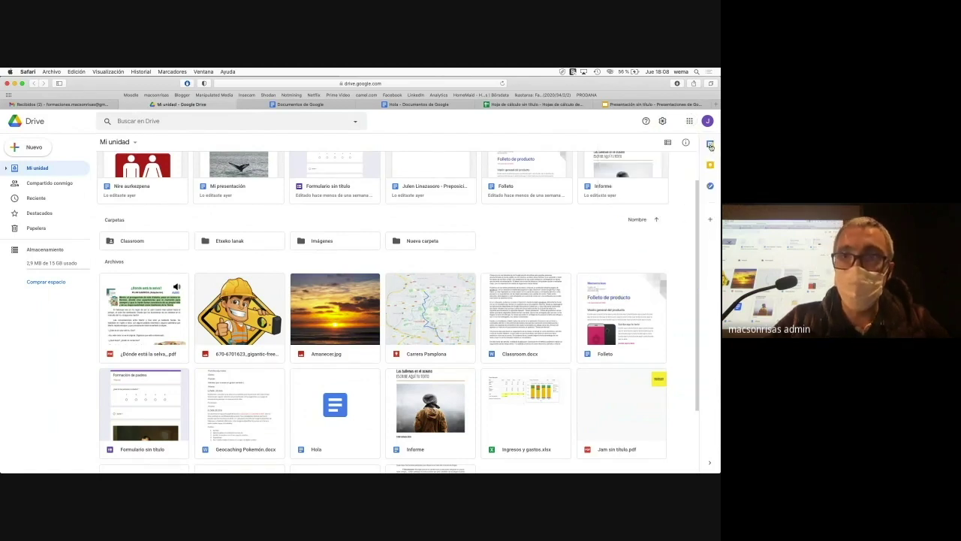
# Open Google Calendar from the Google apps list and close its task list.
pyautogui.moveTo(430, 405); pyautogui.dragTo(709, 192)
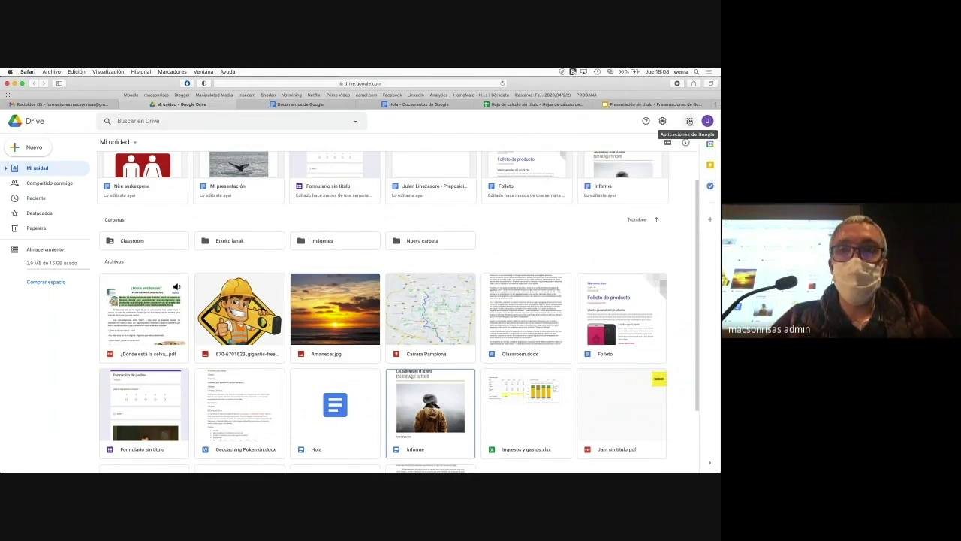
pyautogui.click(689, 122)
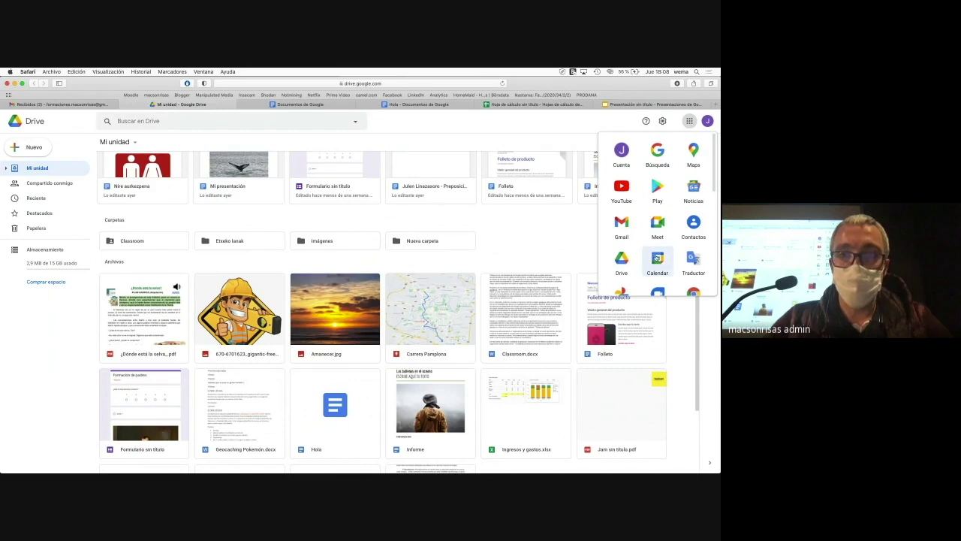
pyautogui.click(657, 258)
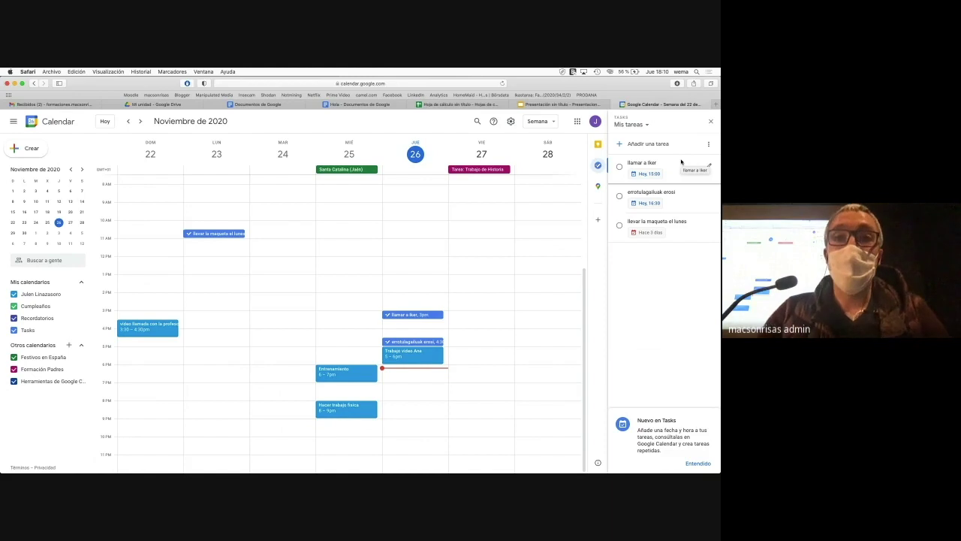
pyautogui.click(711, 121)
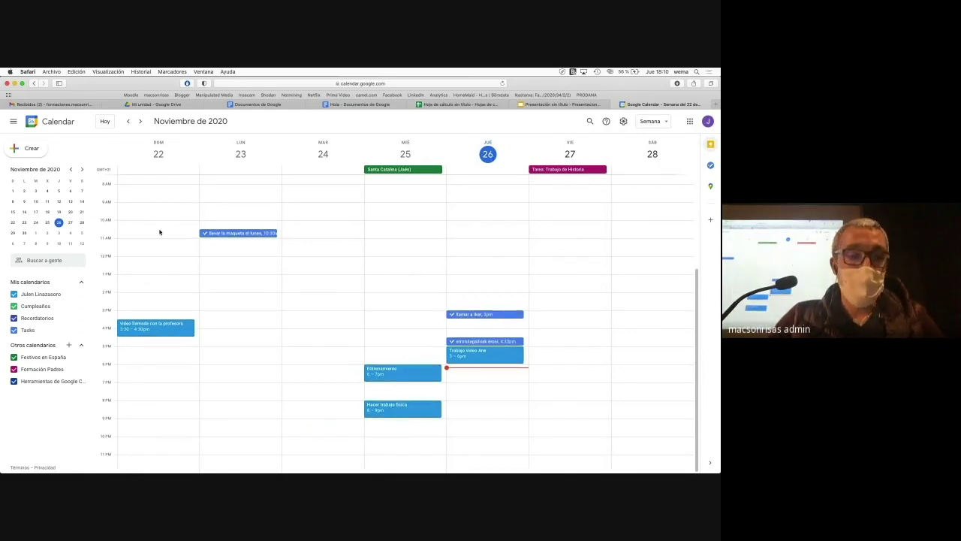
# Browse the mini calendar forward to January 2021 and back to November 2020.
pyautogui.press('alt+super+8')
pyautogui.press('alt+super+8')
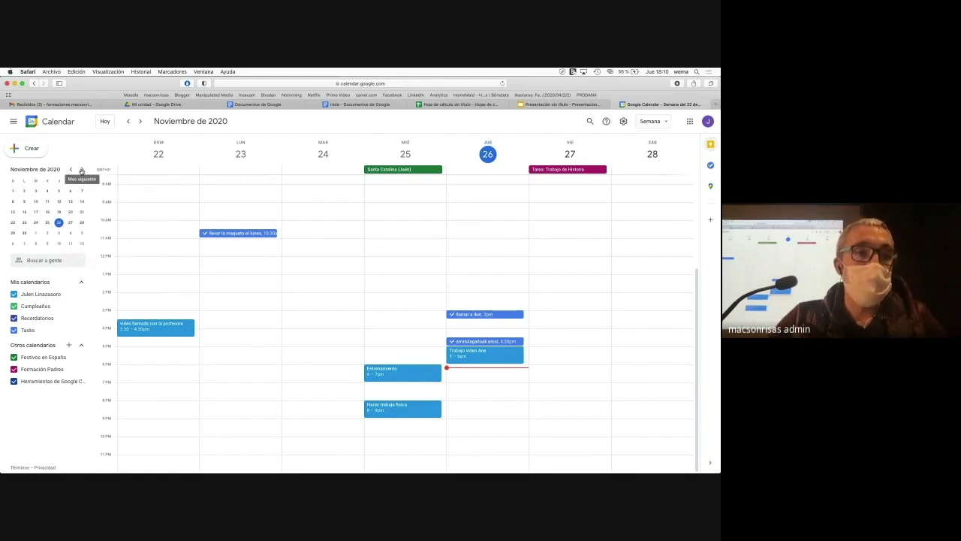
pyautogui.click(82, 170)
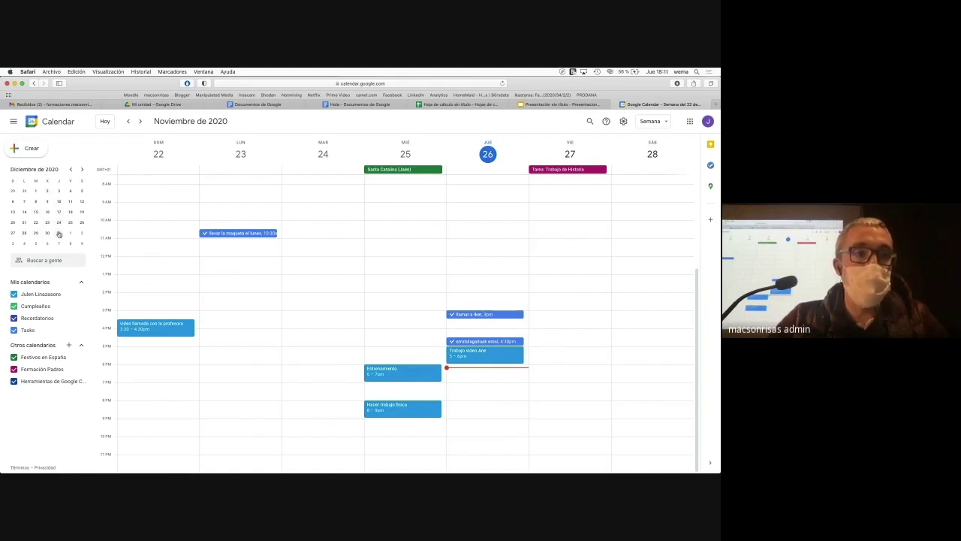
pyautogui.click(81, 170)
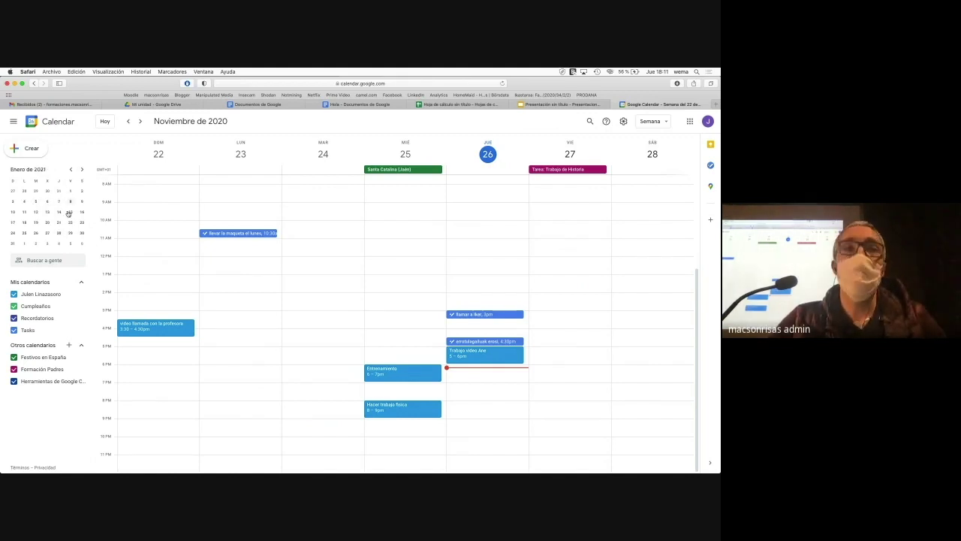
pyautogui.click(70, 170)
pyautogui.click(71, 169)
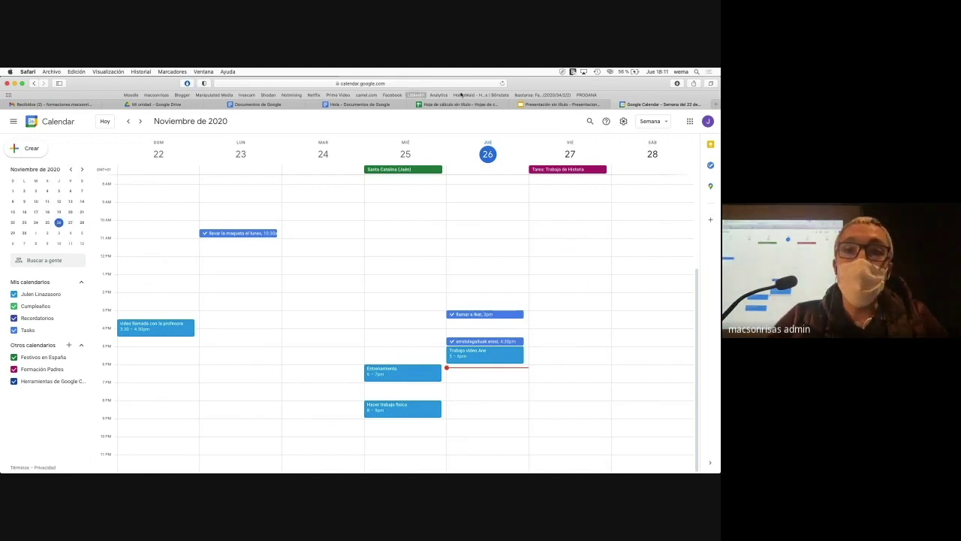
pyautogui.press('alt+super+8')
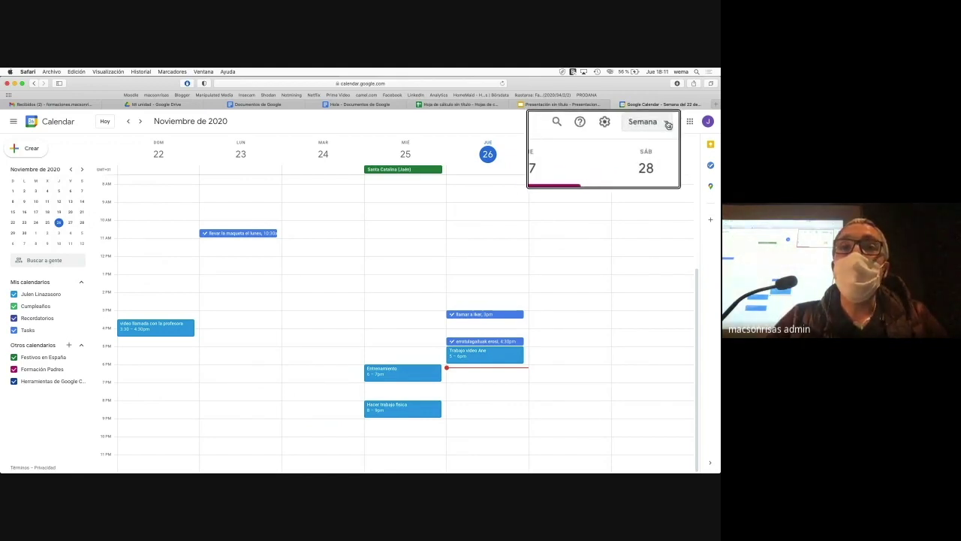
pyautogui.press('alt+super+8')
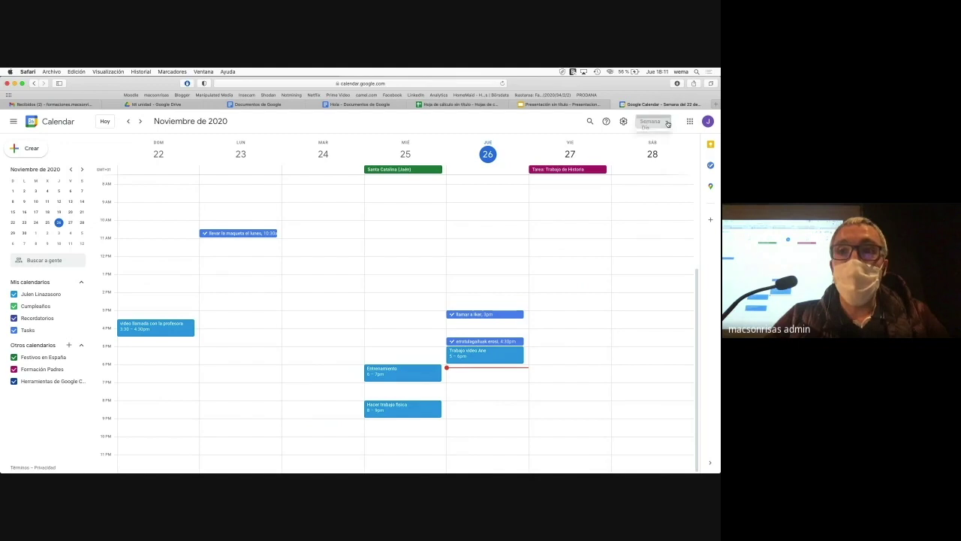
pyautogui.click(668, 123)
pyautogui.click(543, 197)
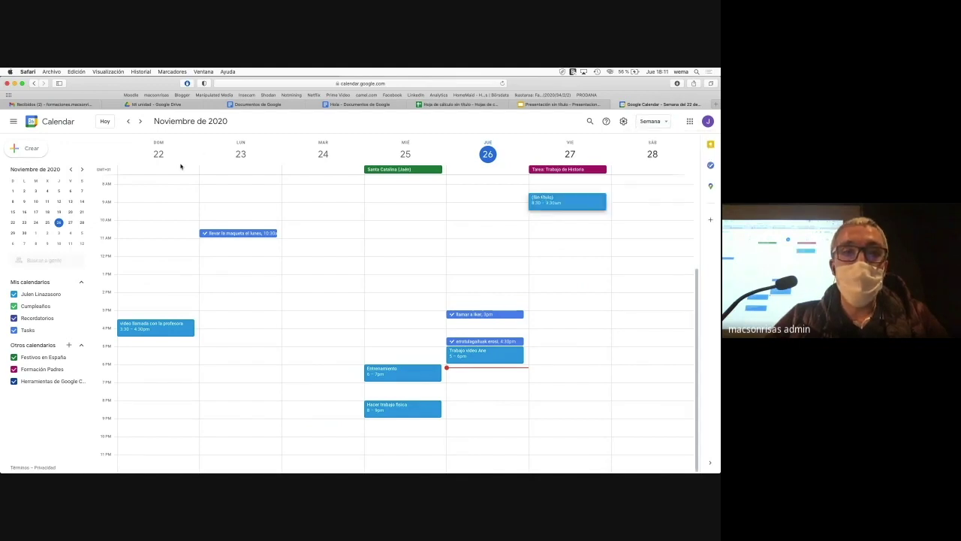
pyautogui.click(658, 235)
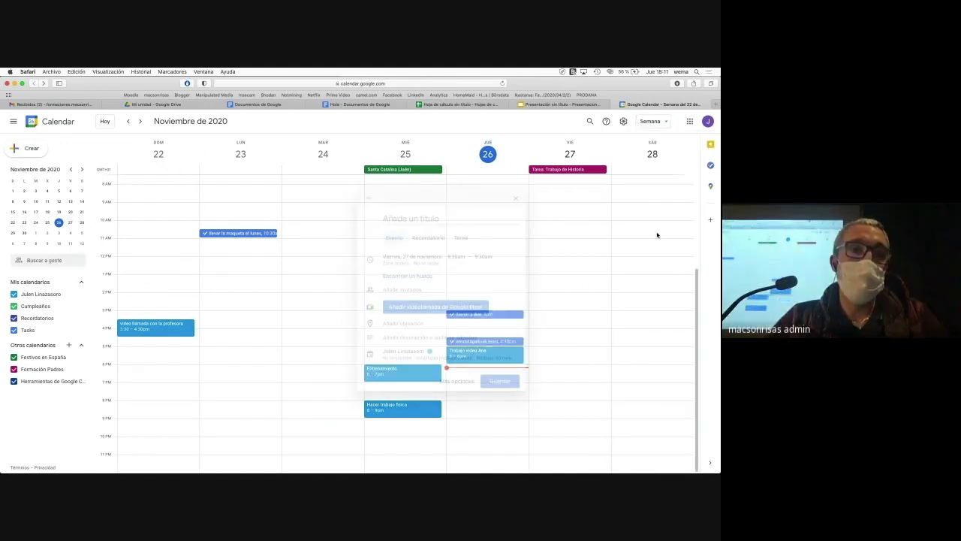
# Switch the calendar to the month view and browse ahead to January 2021 and back to November 2020.
pyautogui.click(651, 122)
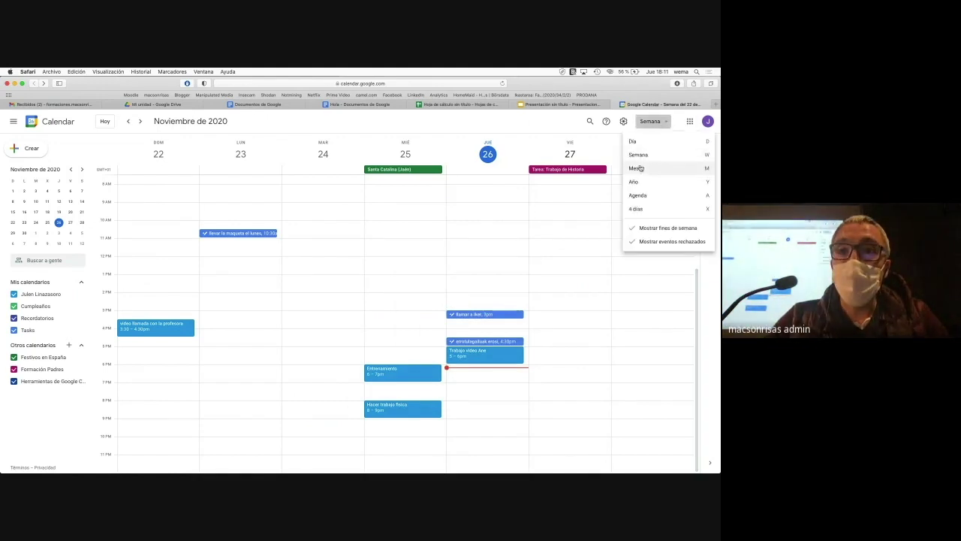
pyautogui.click(637, 168)
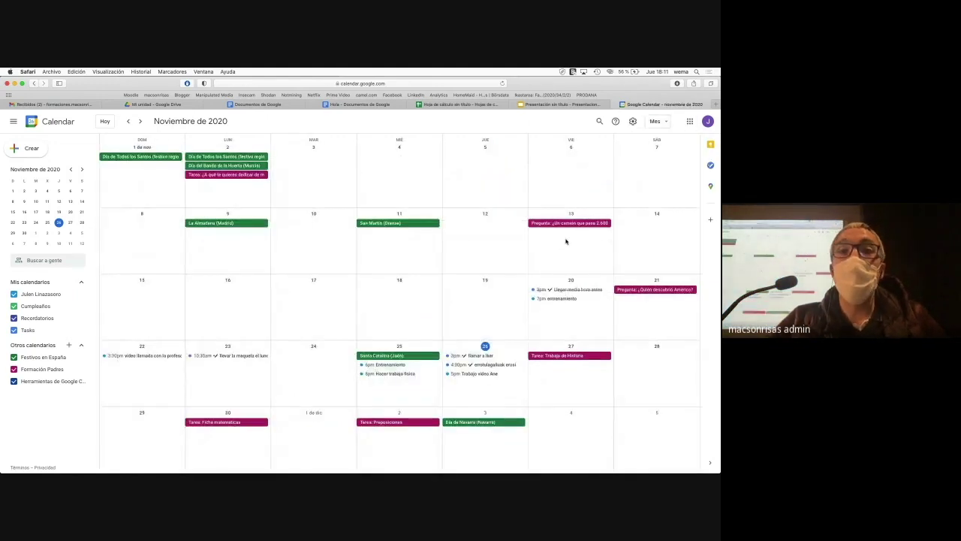
pyautogui.scroll(1, 567, 241)
pyautogui.scroll(-3, 566, 241)
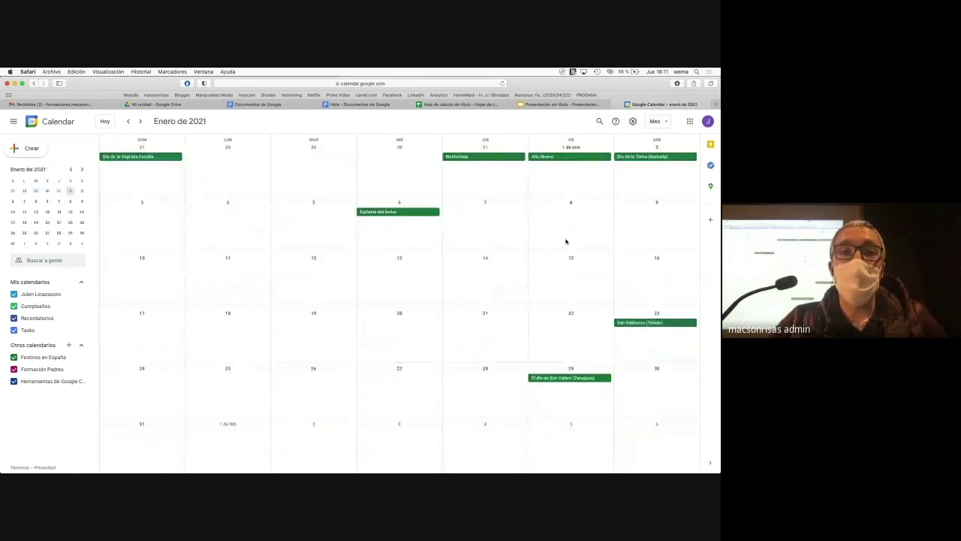
pyautogui.scroll(2, 566, 242)
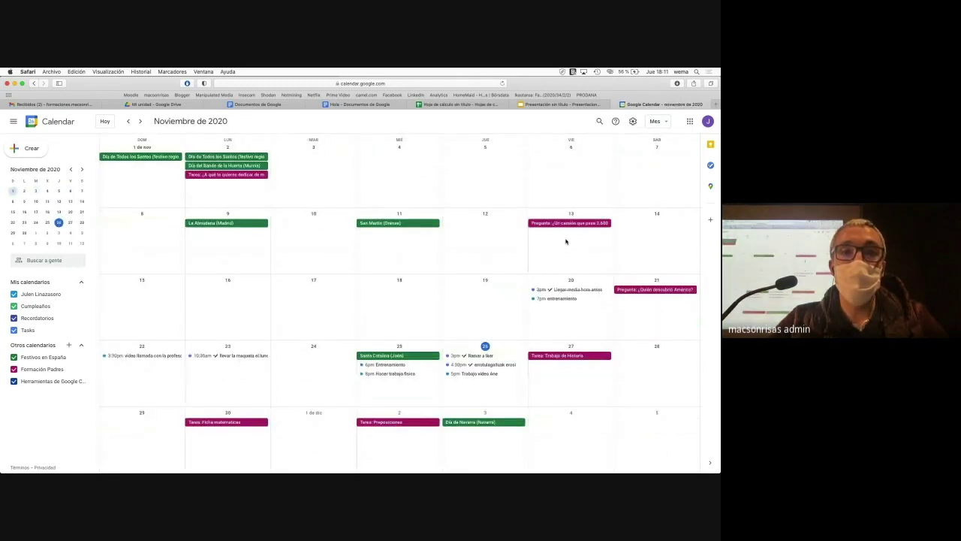
# Switch the calendar to the week view and advance to the week of 22 to 28 November.
pyautogui.click(659, 122)
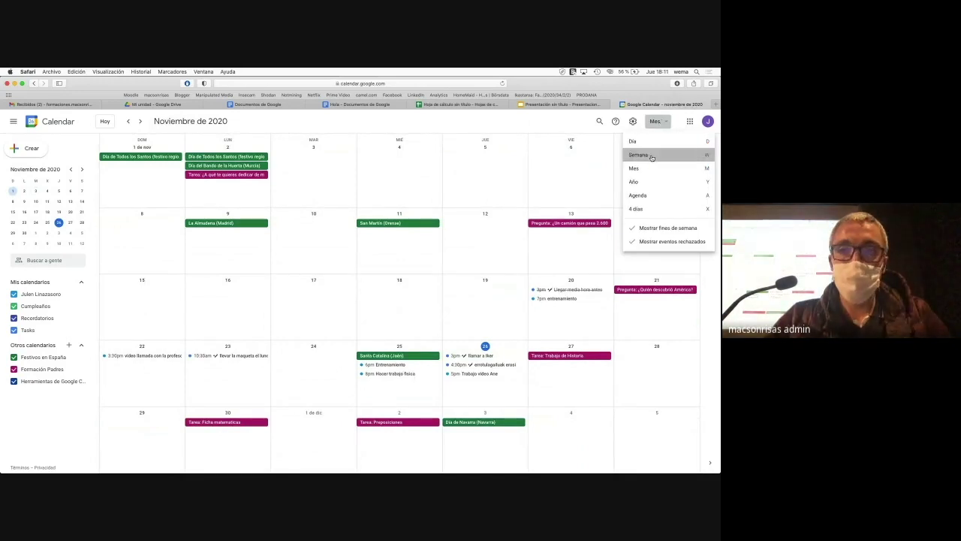
pyautogui.click(652, 157)
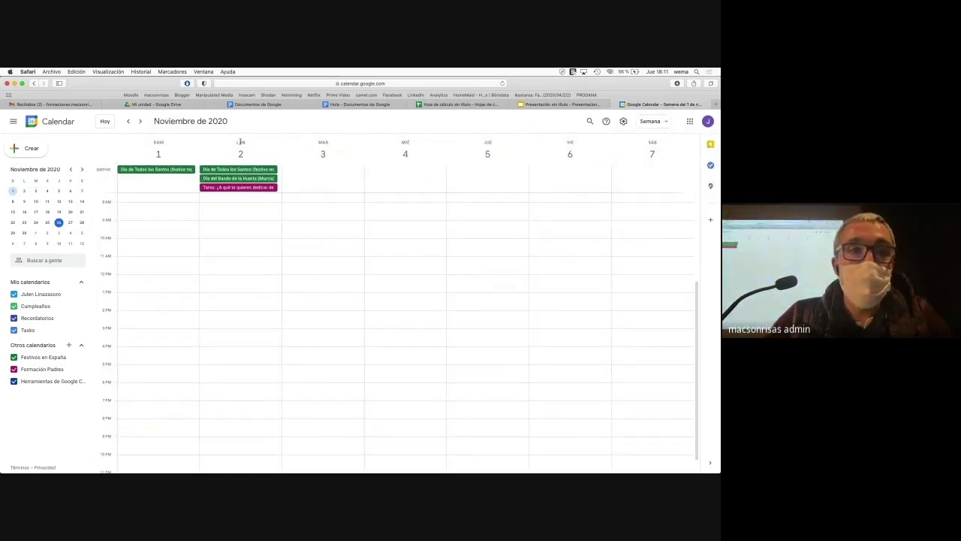
pyautogui.click(140, 120)
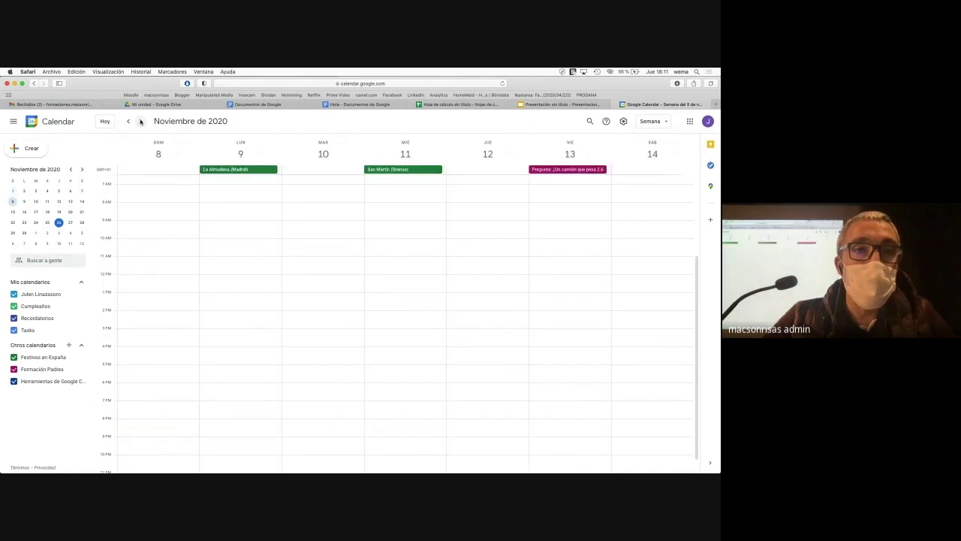
pyautogui.click(139, 121)
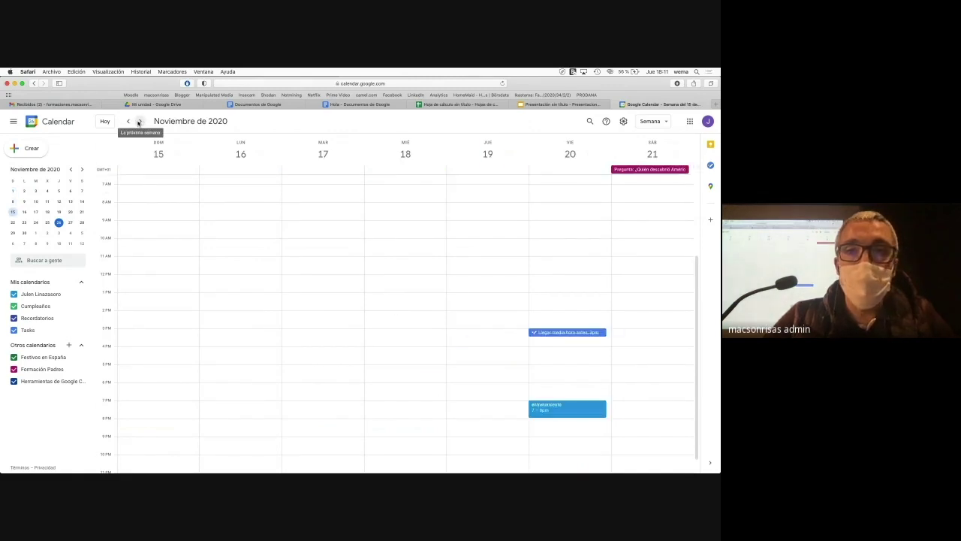
pyautogui.click(139, 120)
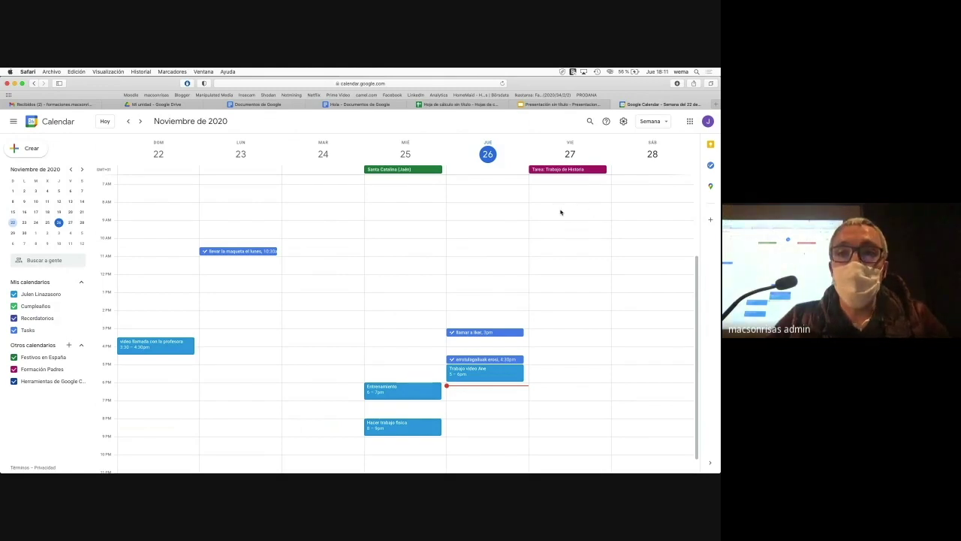
# Create an event on Friday 27 November starting at 8:00am and title it "Reunión en la Diócesis".
pyautogui.doubleClick(560, 212)
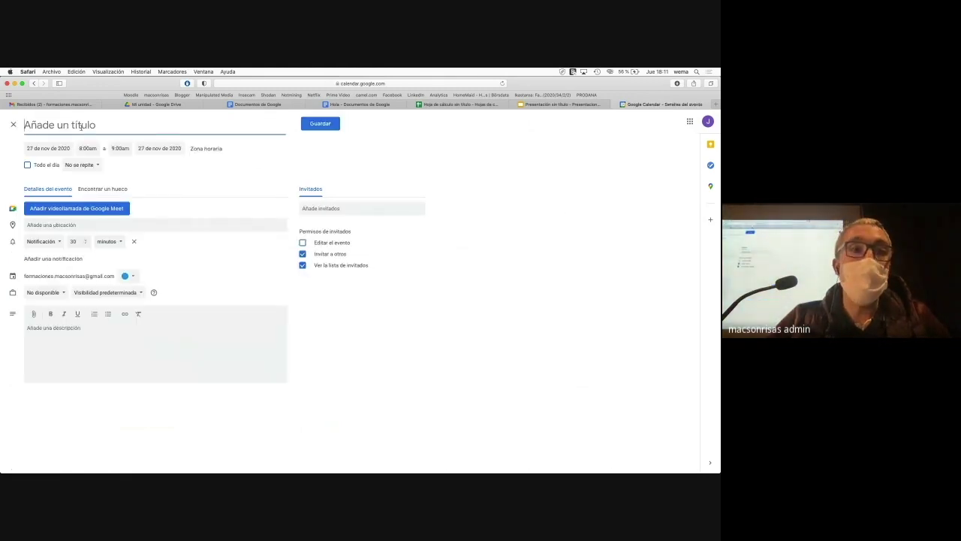
pyautogui.write('Reunión')
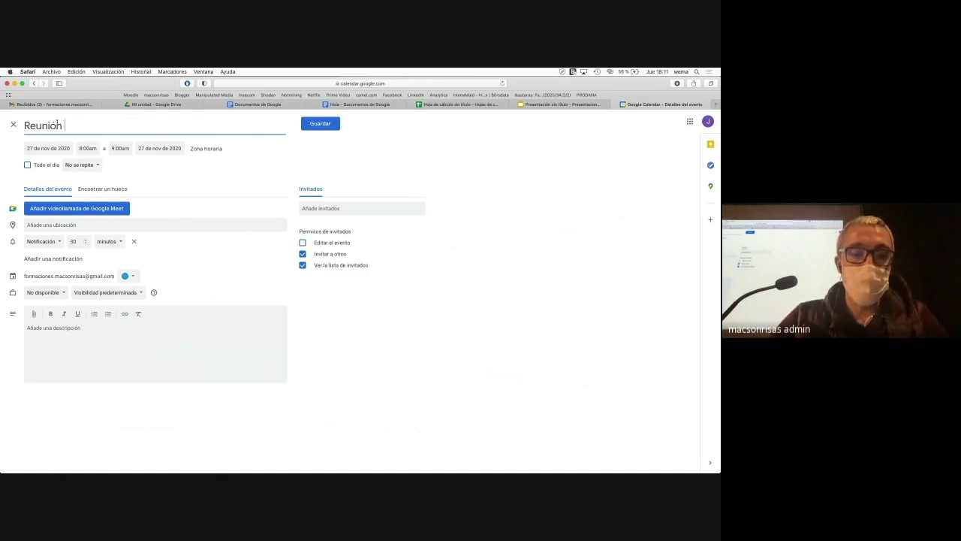
pyautogui.write(' wn l')
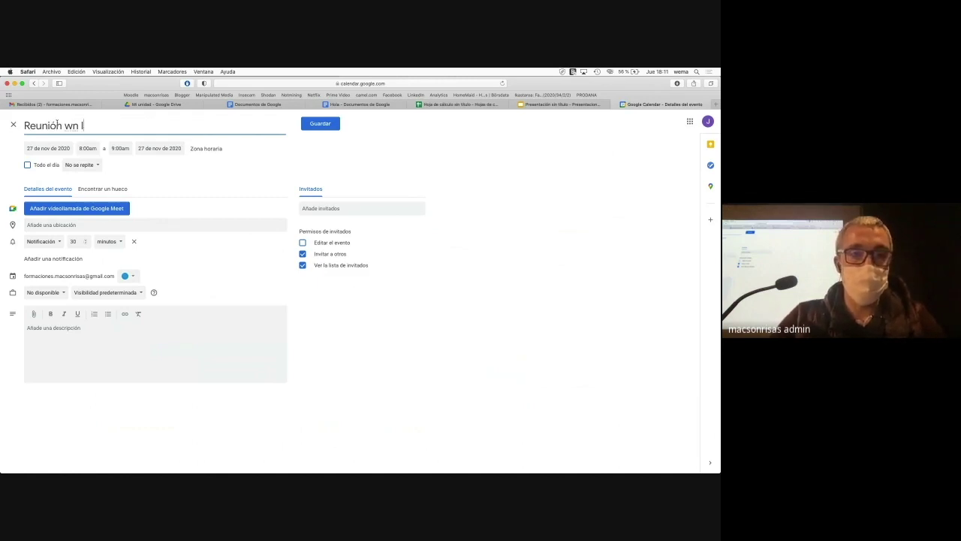
pyautogui.press('BackSpace')
pyautogui.press('BackSpace')
pyautogui.press('BackSpace')
pyautogui.press('BackSpace')
pyautogui.write('en la ')
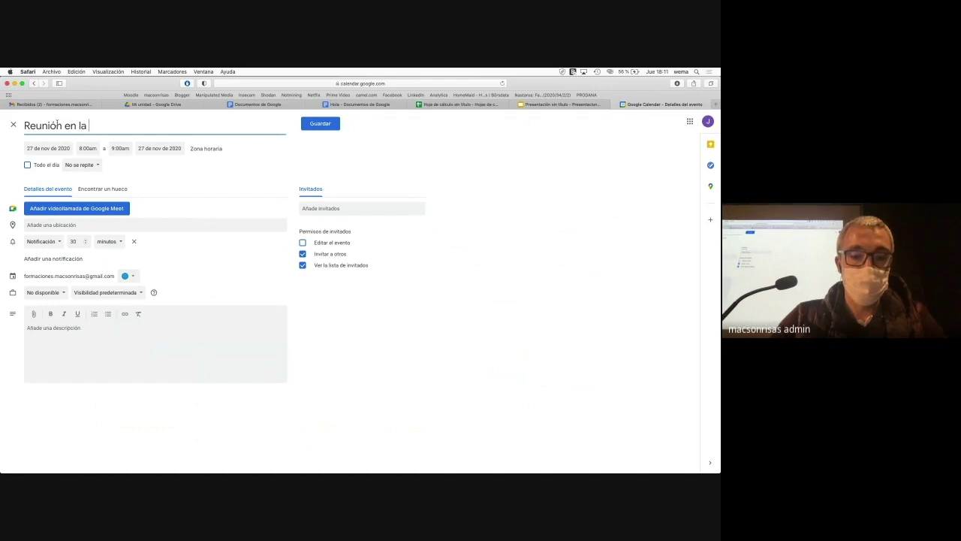
pyautogui.write('Diócesis')
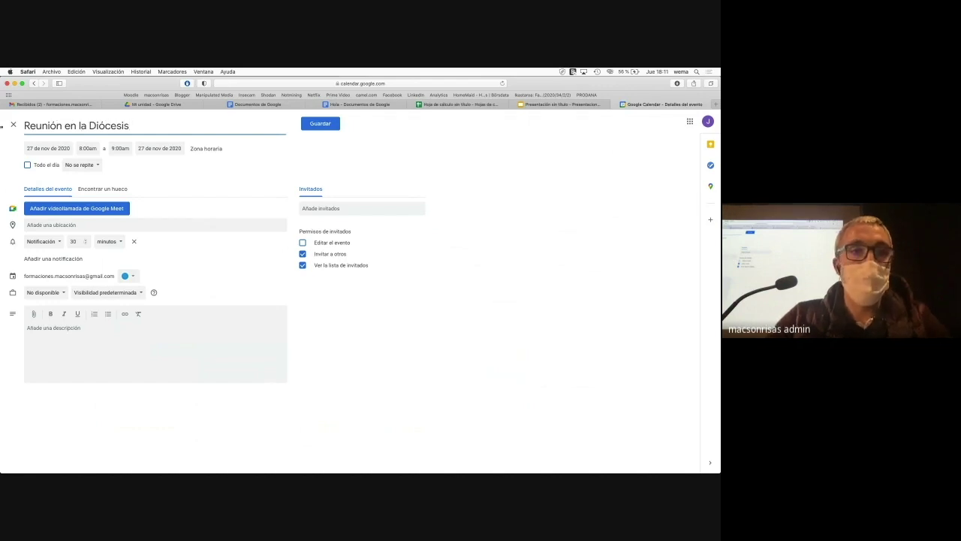
# Set the event's start time to 9:45am on 27 November and save the event.
pyautogui.click(37, 150)
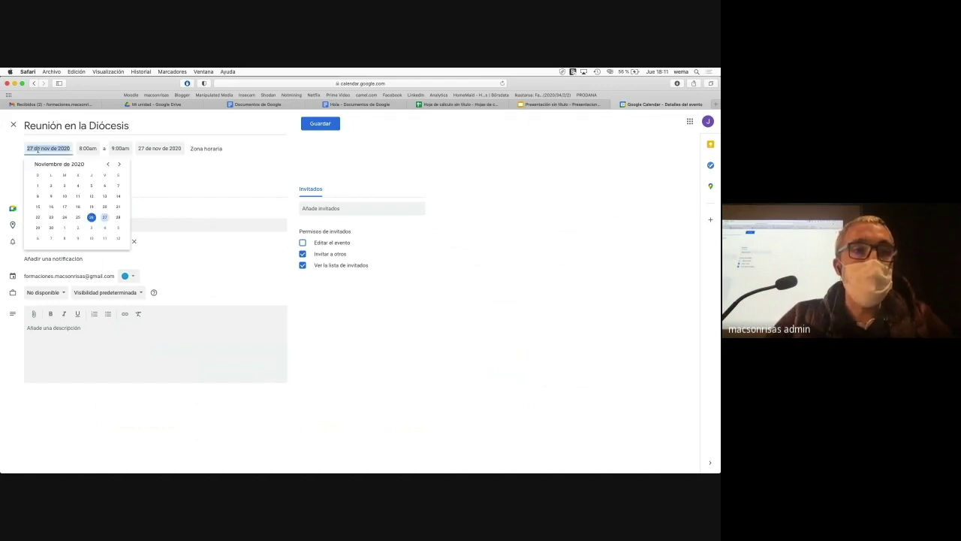
pyautogui.click(84, 149)
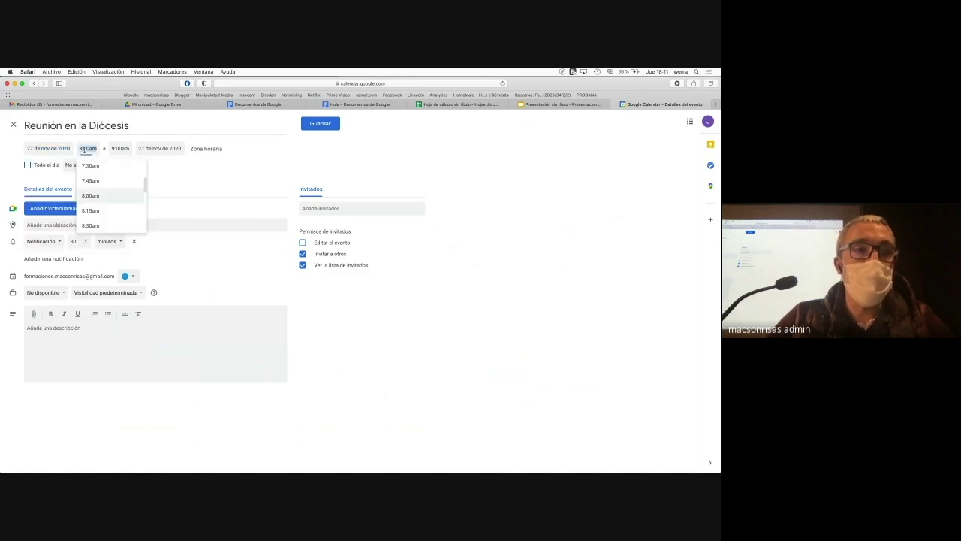
pyautogui.scroll(-2, 93, 190)
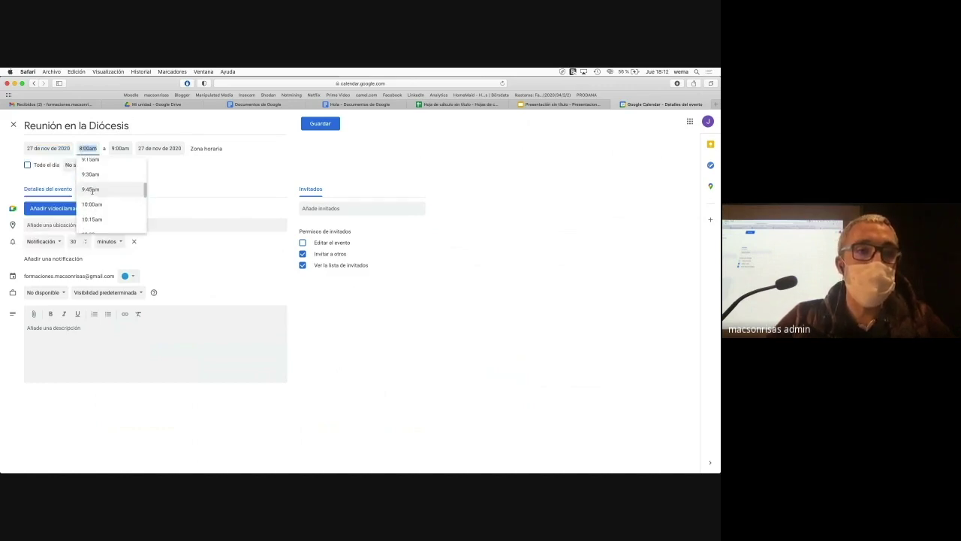
pyautogui.click(92, 188)
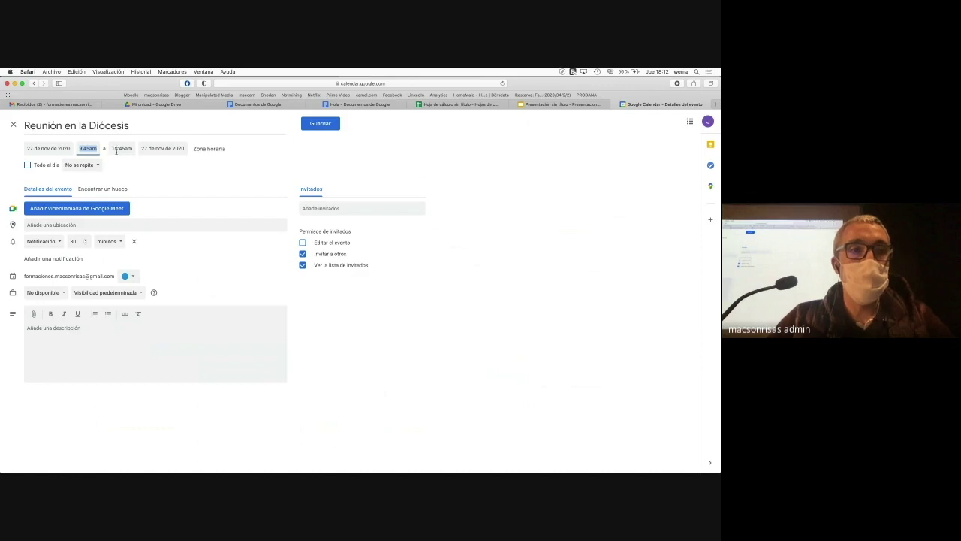
pyautogui.click(323, 124)
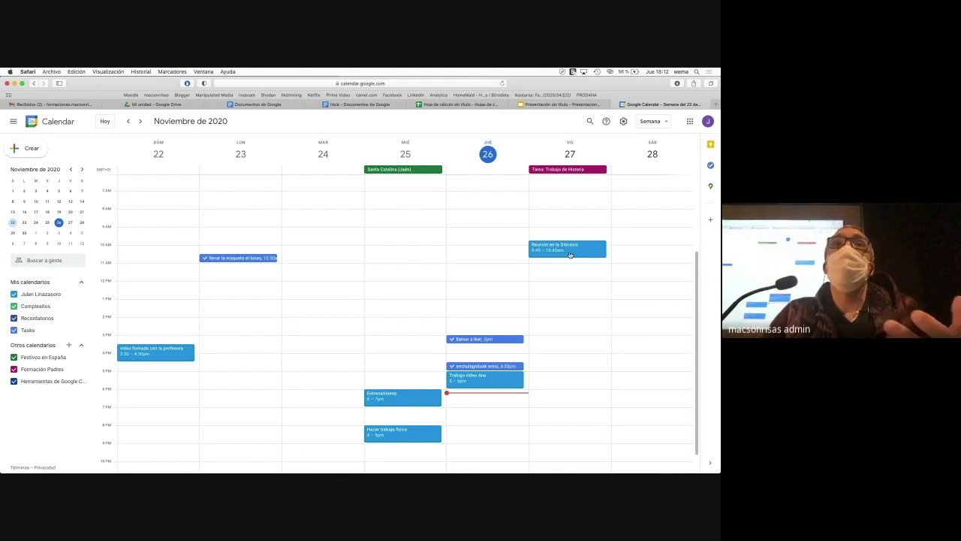
# View the Calendar entry in the Google apps list and return to the week view, discarding any untitled event.
pyautogui.click(690, 121)
pyautogui.press('alt+super+8')
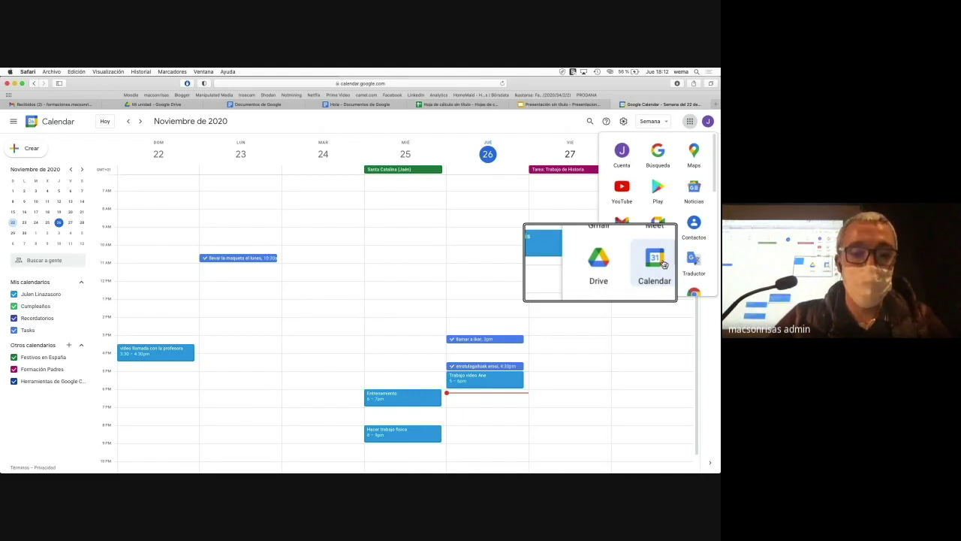
pyautogui.click(521, 253)
pyautogui.click(522, 253)
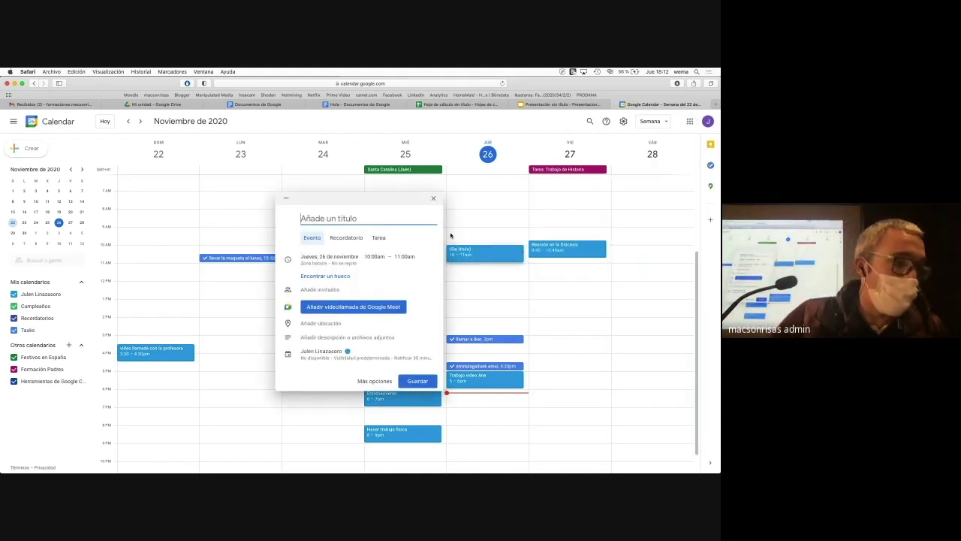
pyautogui.click(433, 198)
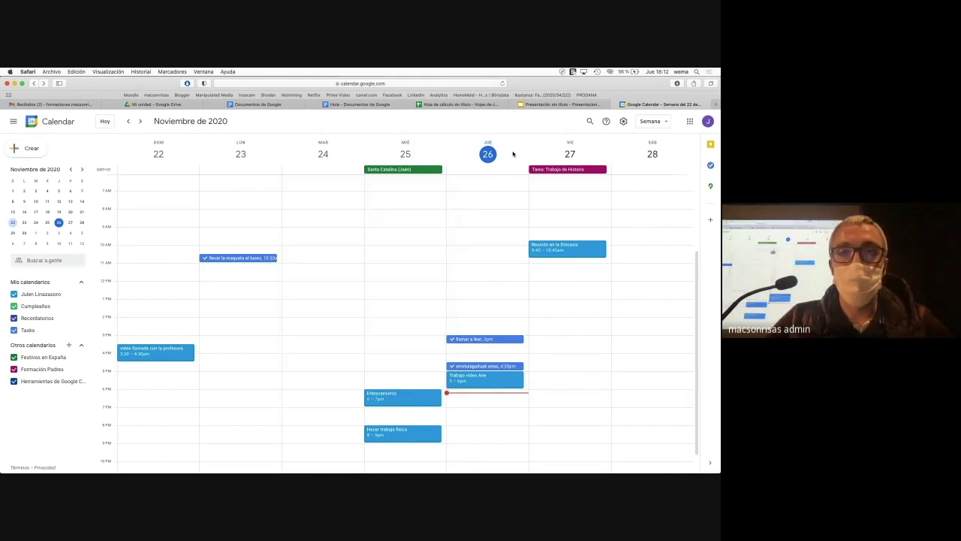
# Look at the Keep shortcut beside the files in My Drive and return to Google Calendar.
pyautogui.click(159, 104)
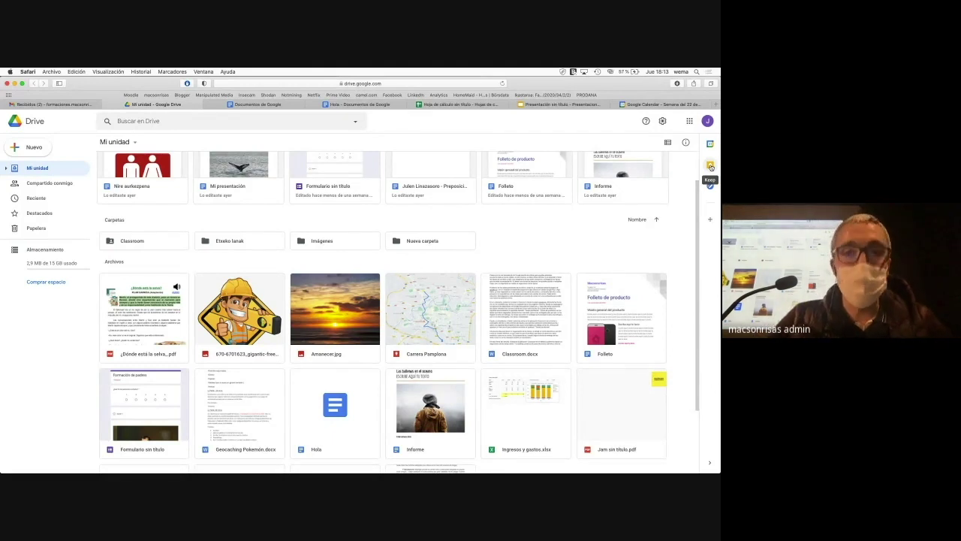
pyautogui.click(661, 107)
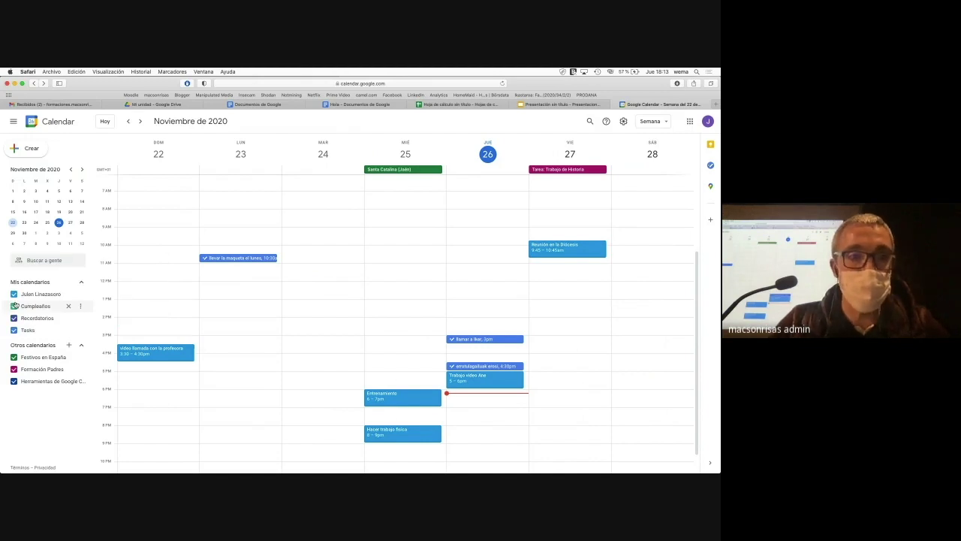
# Open the Calendar settings and examine the options for adding a calendar.
pyautogui.click(623, 121)
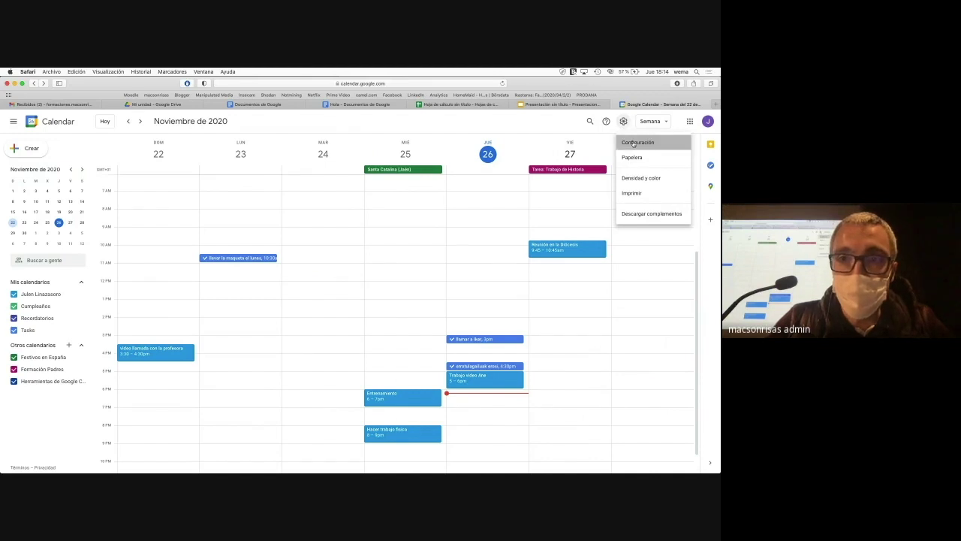
pyautogui.click(636, 142)
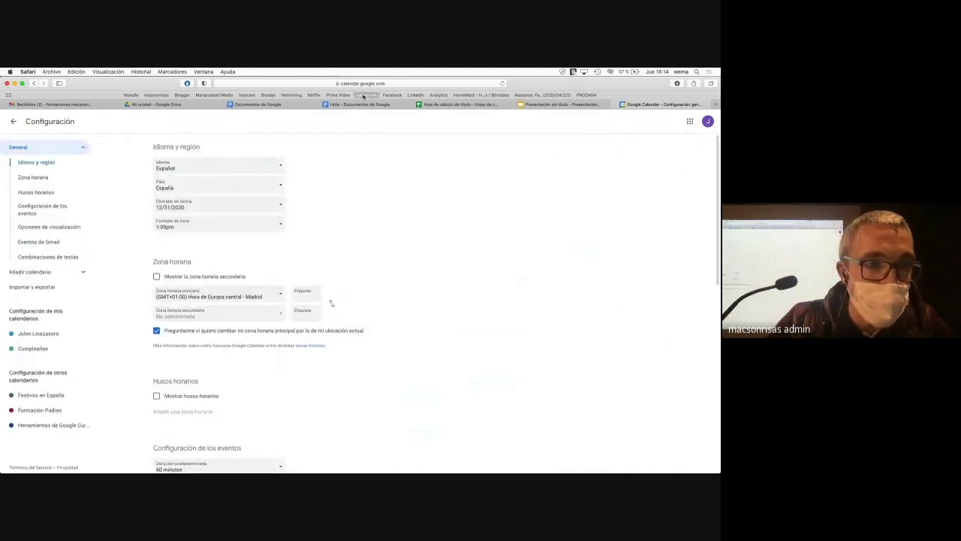
pyautogui.click(47, 272)
pyautogui.scroll(5, 25, 278)
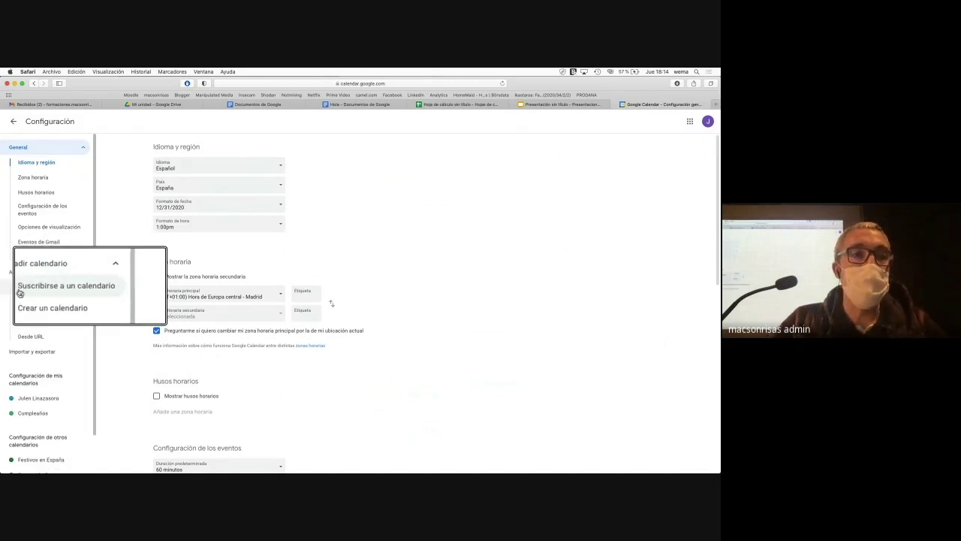
pyautogui.scroll(-5, 20, 293)
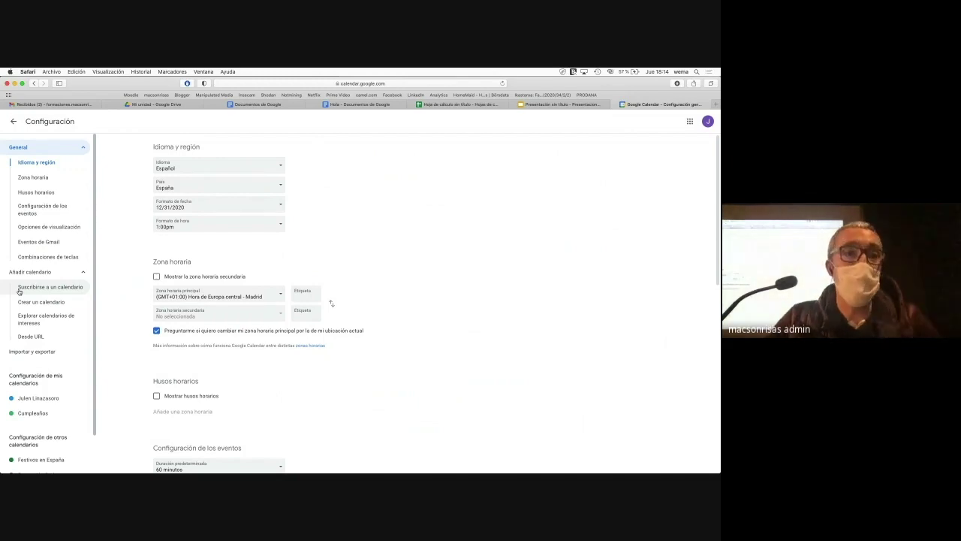
# View the page for subscribing to a calendar, dismiss its contact suggestions, and return to the week view.
pyautogui.click(19, 290)
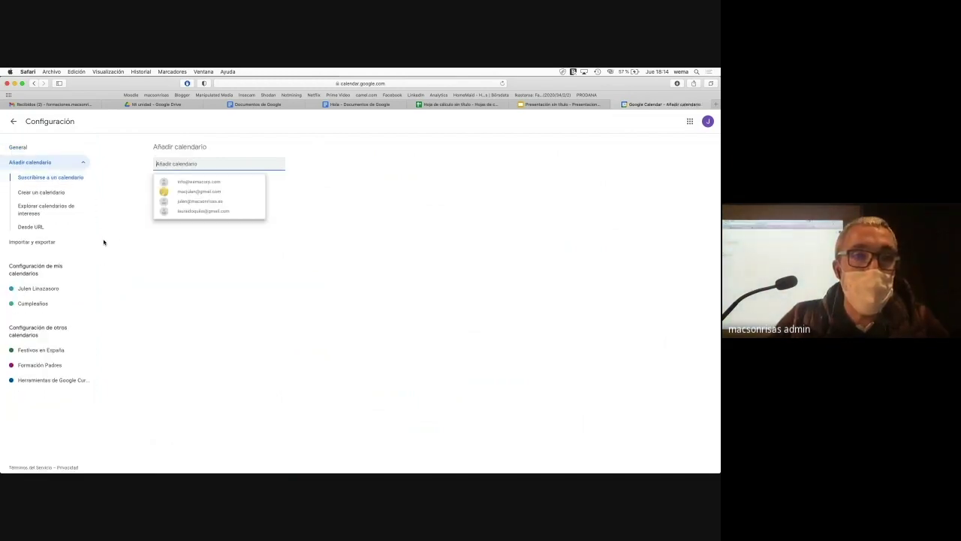
pyautogui.click(103, 242)
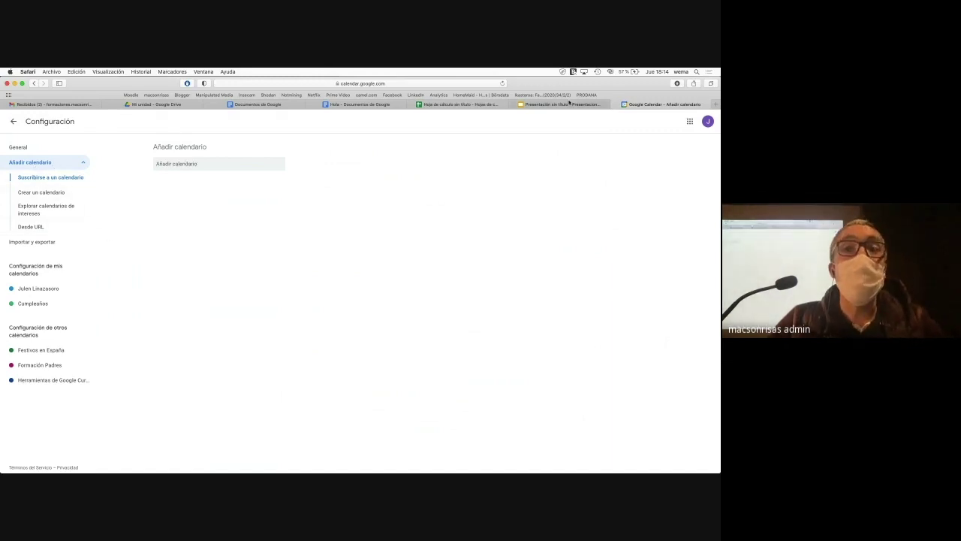
pyautogui.click(13, 121)
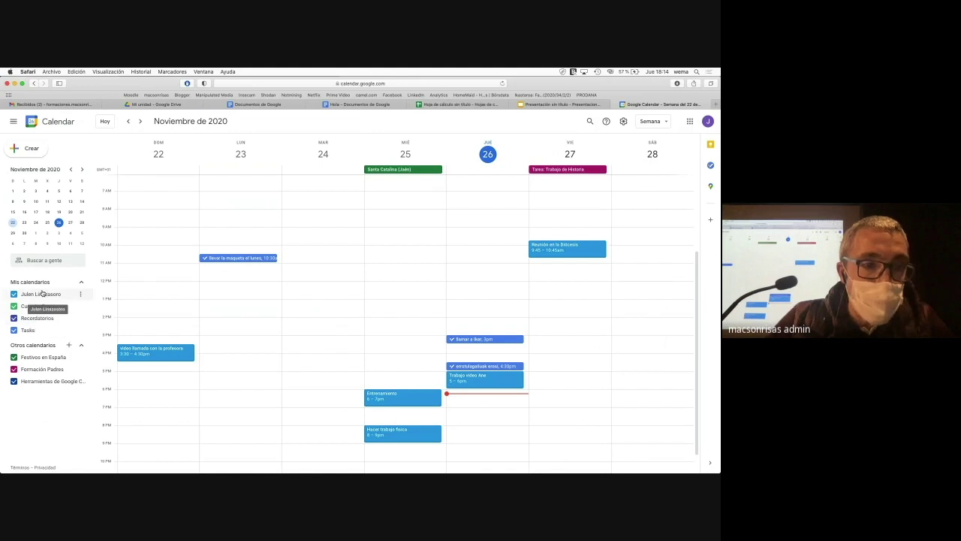
# Open the settings and sharing page (Configurar y compartir) of the account owner's personal calendar.
pyautogui.click(79, 295)
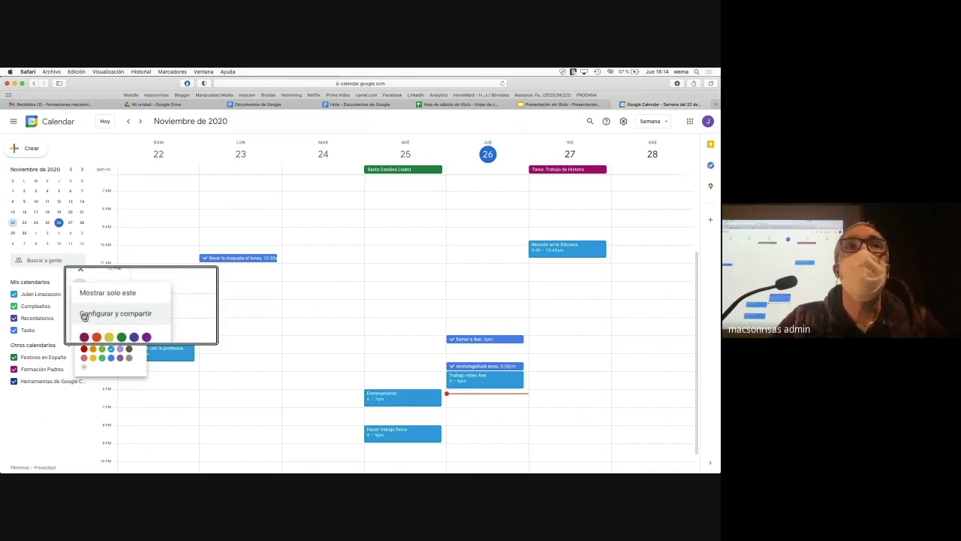
pyautogui.click(57, 289)
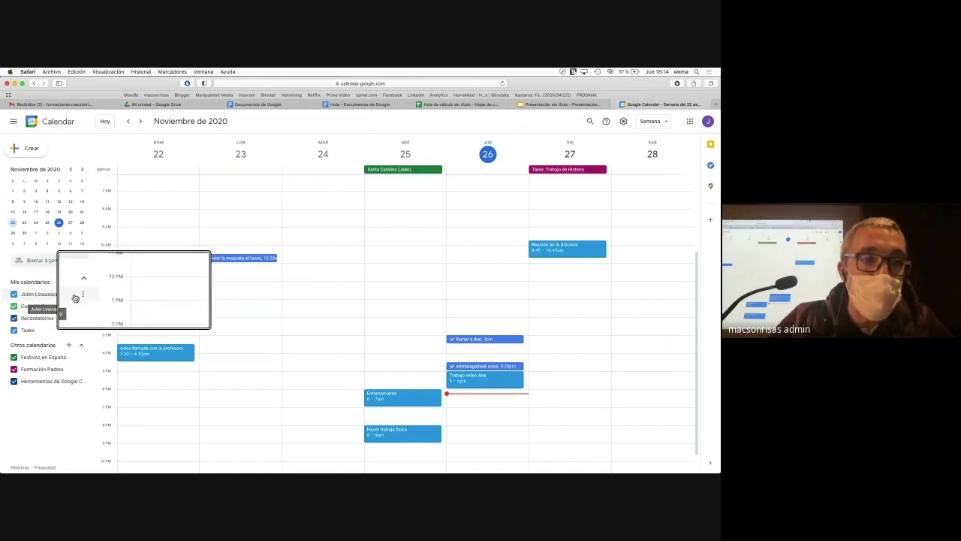
pyautogui.click(81, 293)
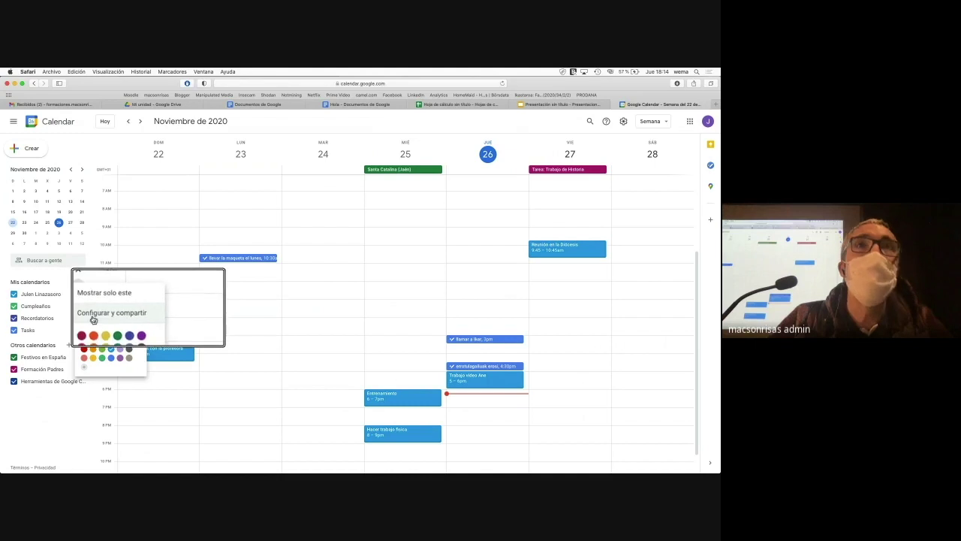
pyautogui.click(93, 319)
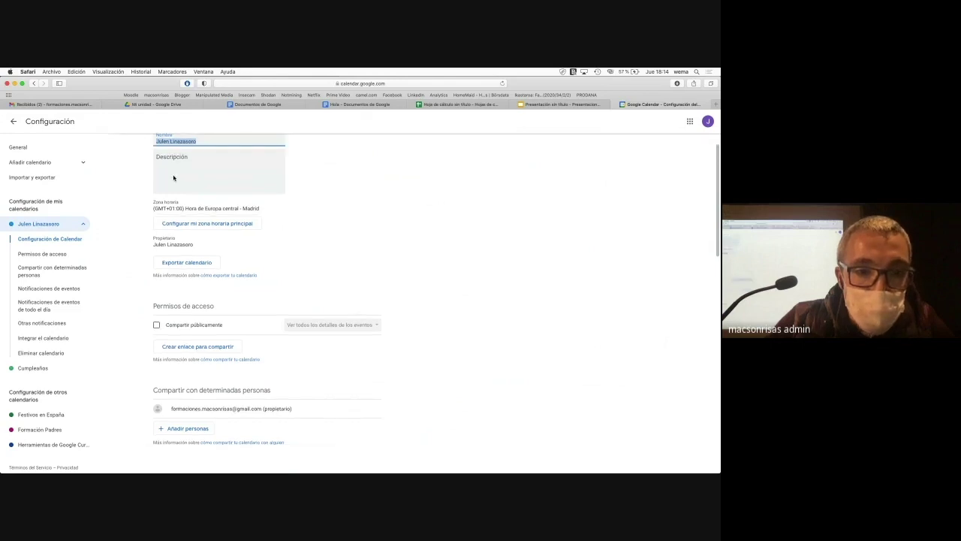
# Examine the personal calendar's access permissions, sharing with specific people and event notification options, and return to the week view.
pyautogui.scroll(-1, 173, 177)
pyautogui.scroll(-3, 173, 177)
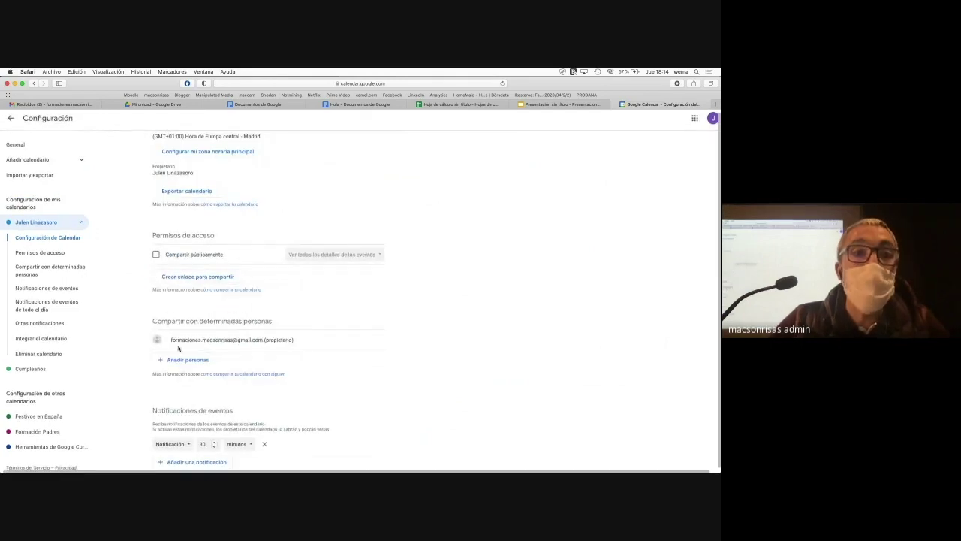
pyautogui.scroll(6, 167, 255)
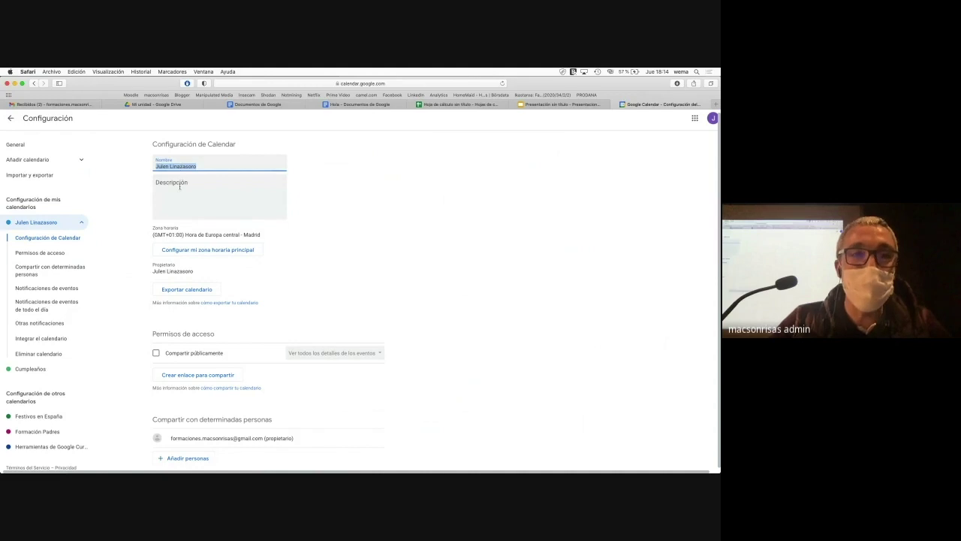
pyautogui.scroll(-6, 179, 187)
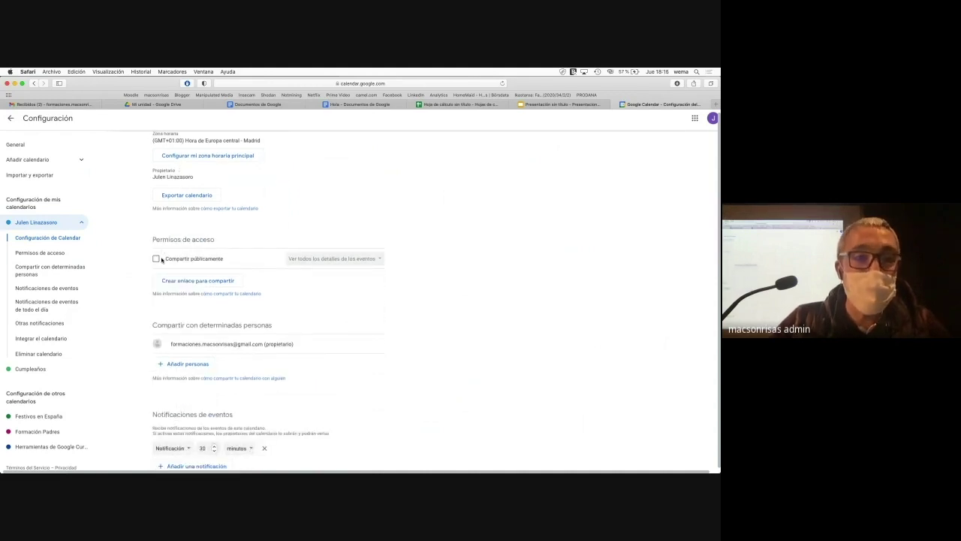
pyautogui.press('super+alt+8')
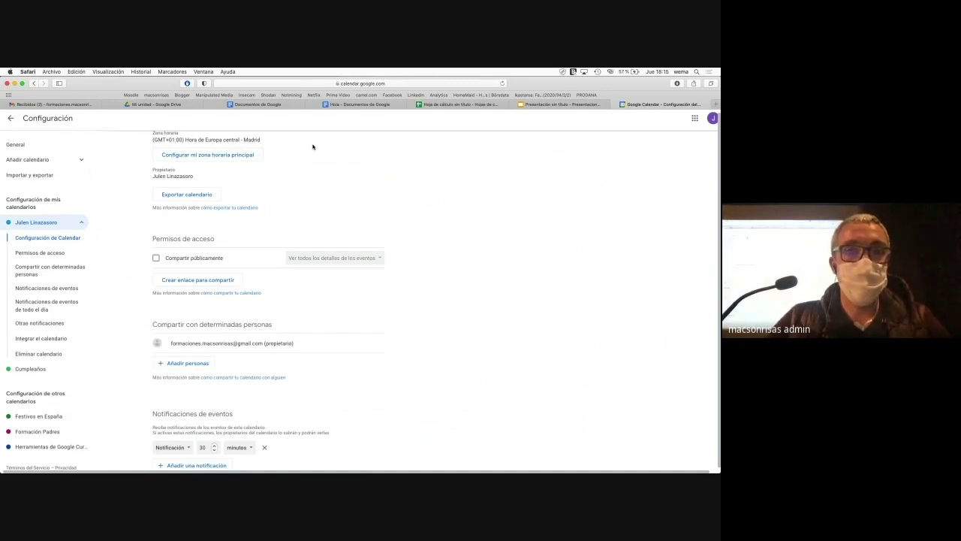
pyautogui.click(11, 118)
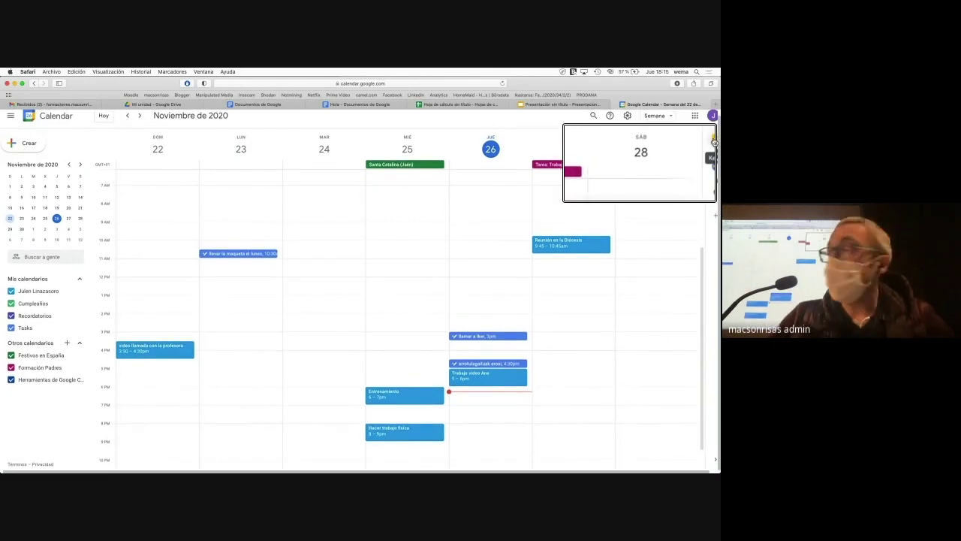
pyautogui.scroll(2, 714, 142)
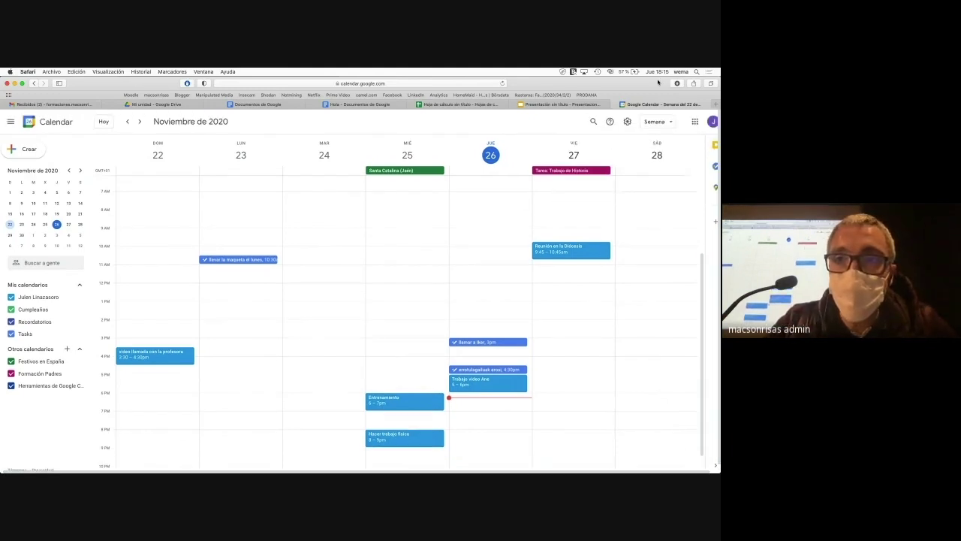
pyautogui.click(680, 171)
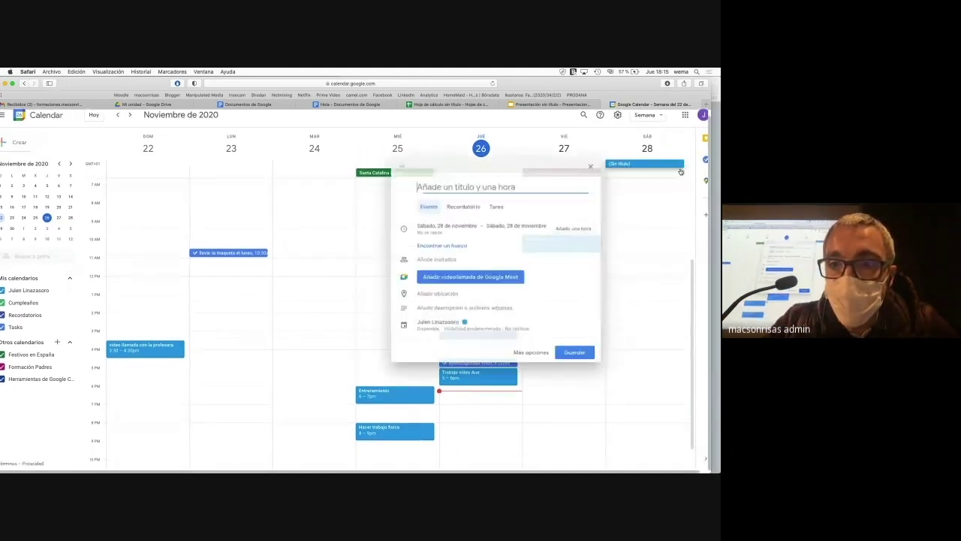
pyautogui.scroll(2, 680, 171)
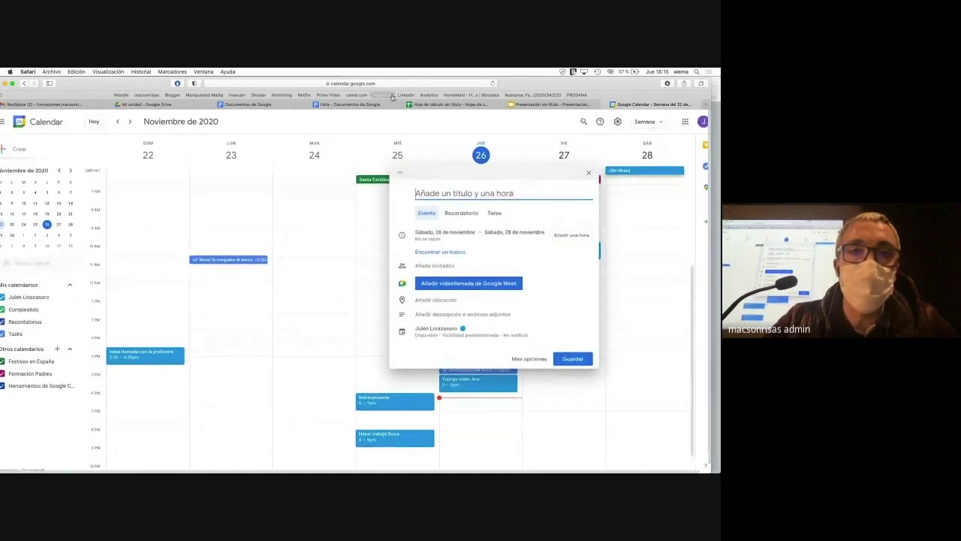
# Switch to My Drive, open the calendar beside the files, browse between neighbouring days, and close it.
pyautogui.click(172, 105)
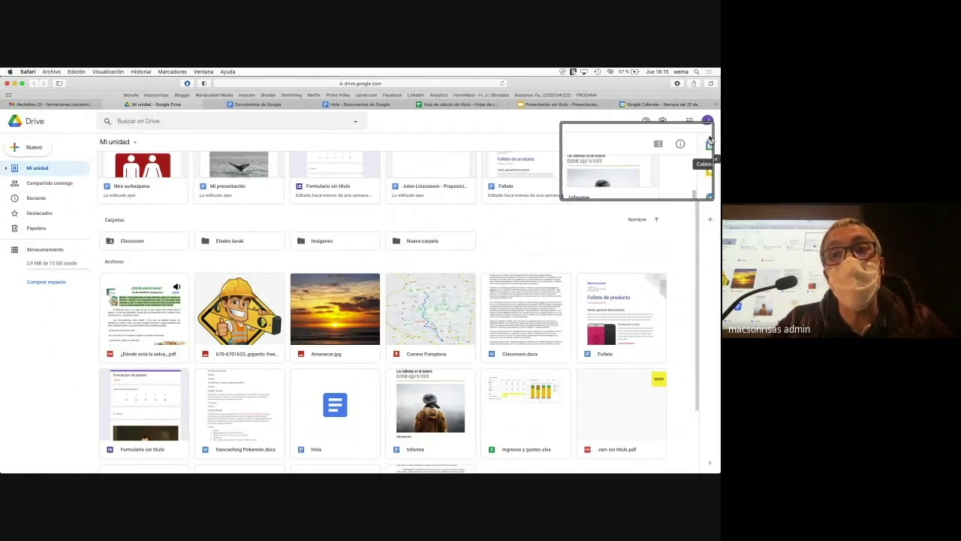
pyautogui.click(710, 143)
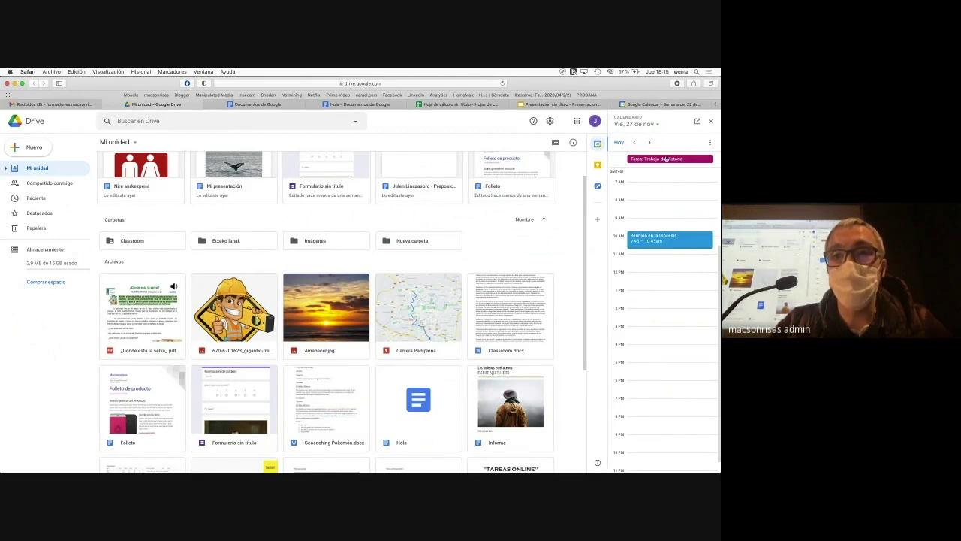
pyautogui.click(649, 143)
pyautogui.click(635, 143)
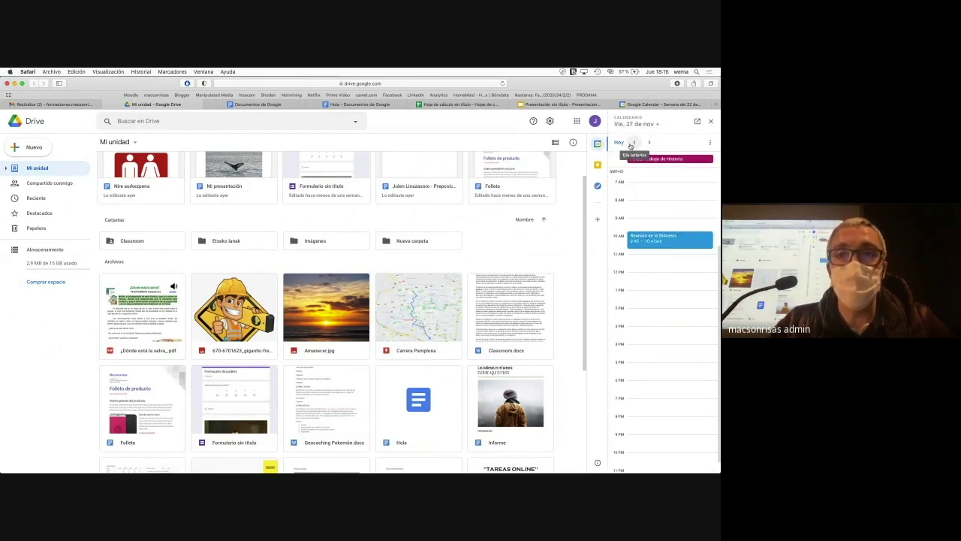
pyautogui.click(635, 142)
pyautogui.click(711, 121)
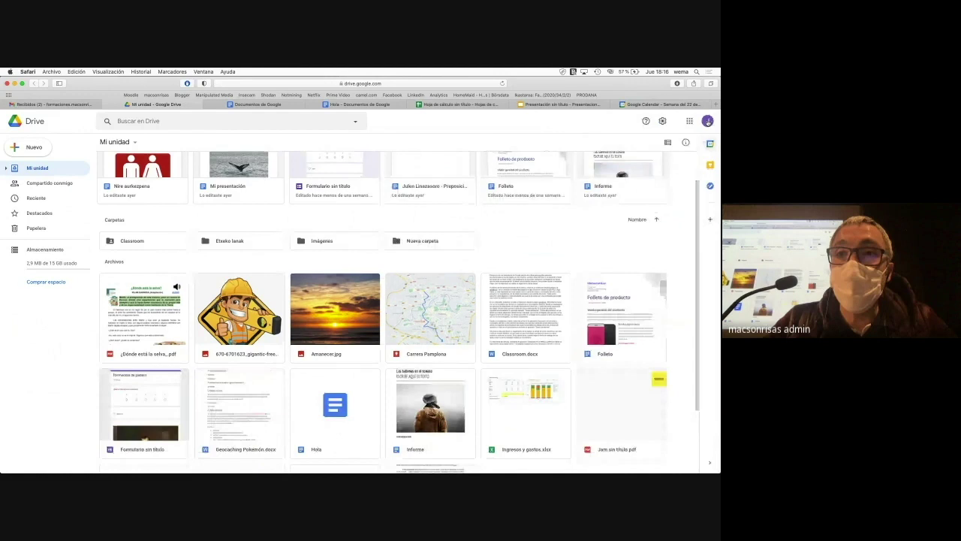
# View the Keep notes beside the files in My Drive and close them.
pyautogui.click(710, 165)
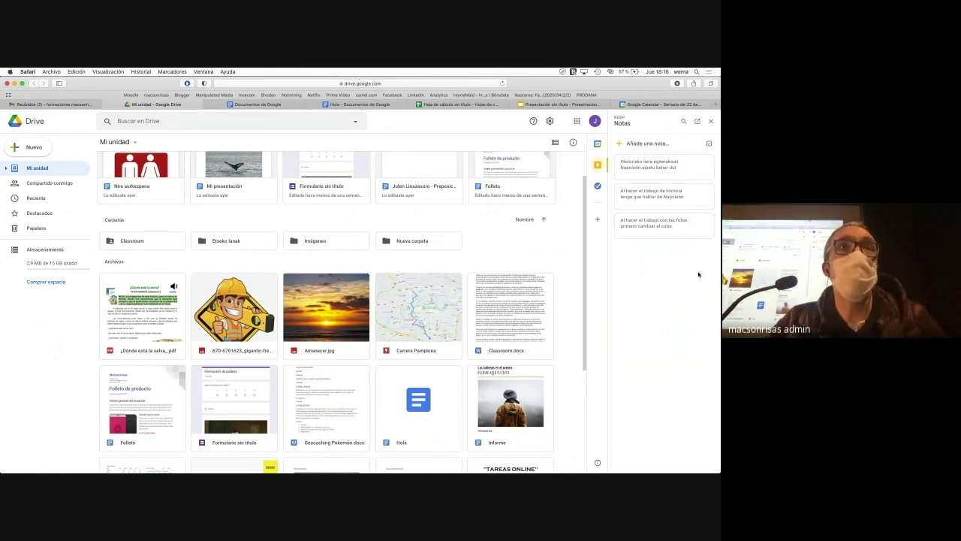
pyautogui.click(711, 120)
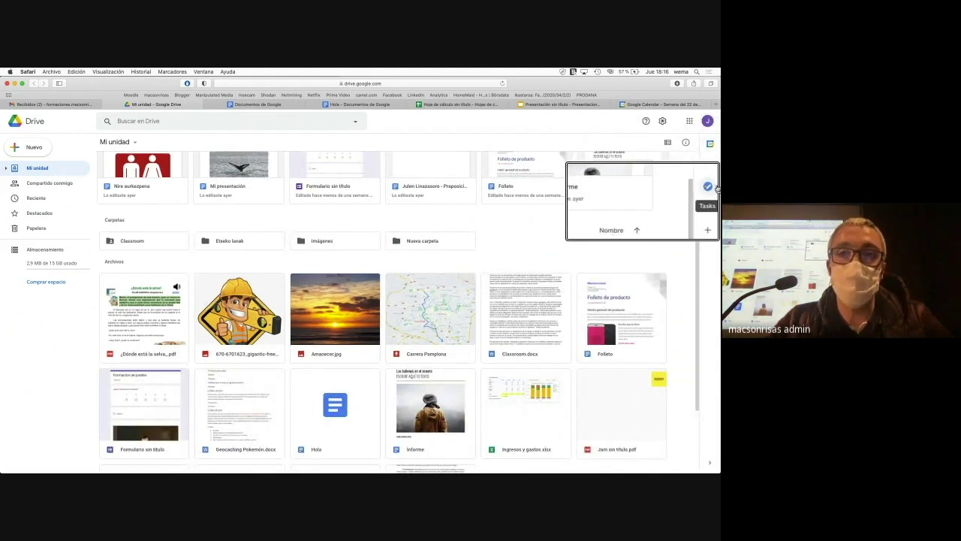
# Open Tasks beside the Drive files and add a task titled "Avisar para el evento".
pyautogui.click(711, 186)
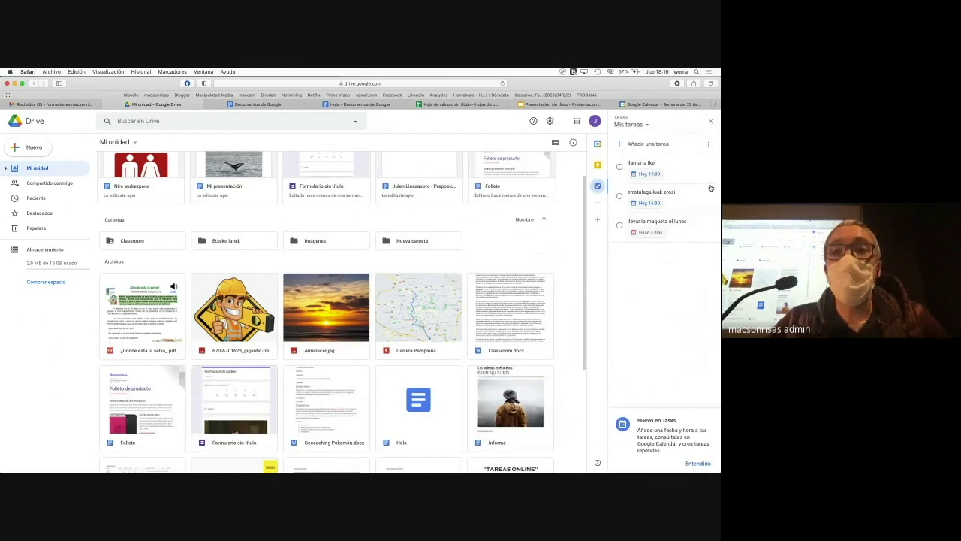
pyautogui.click(630, 148)
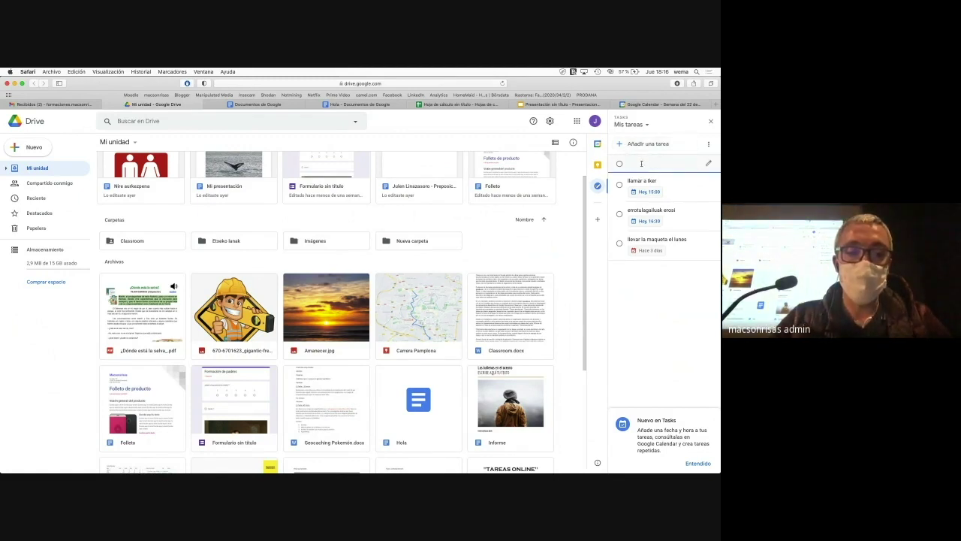
pyautogui.write('Avisar')
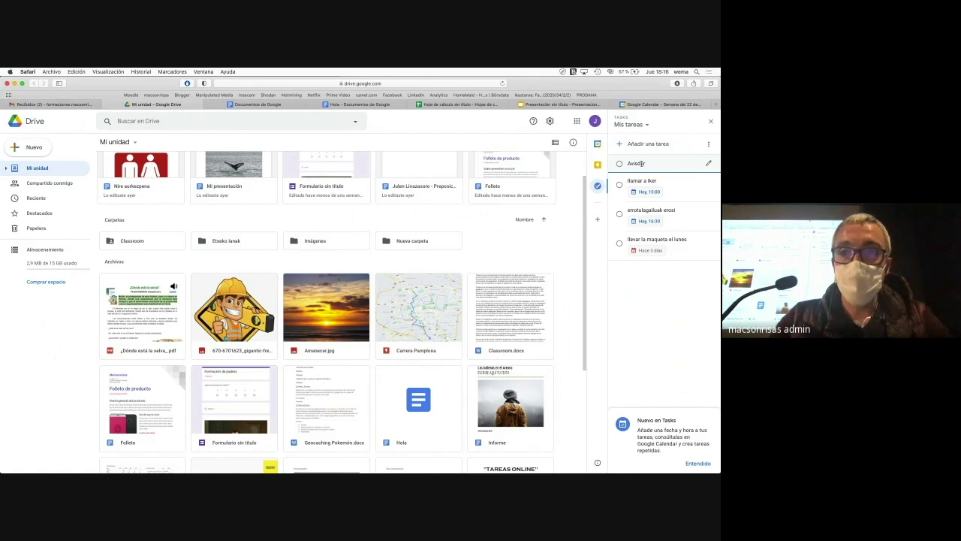
pyautogui.write(' para el')
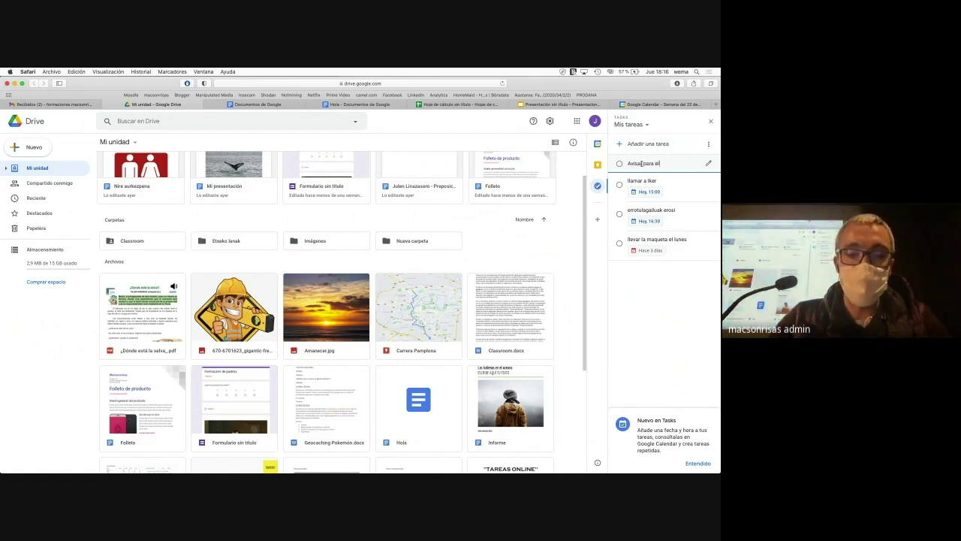
pyautogui.write(' evento')
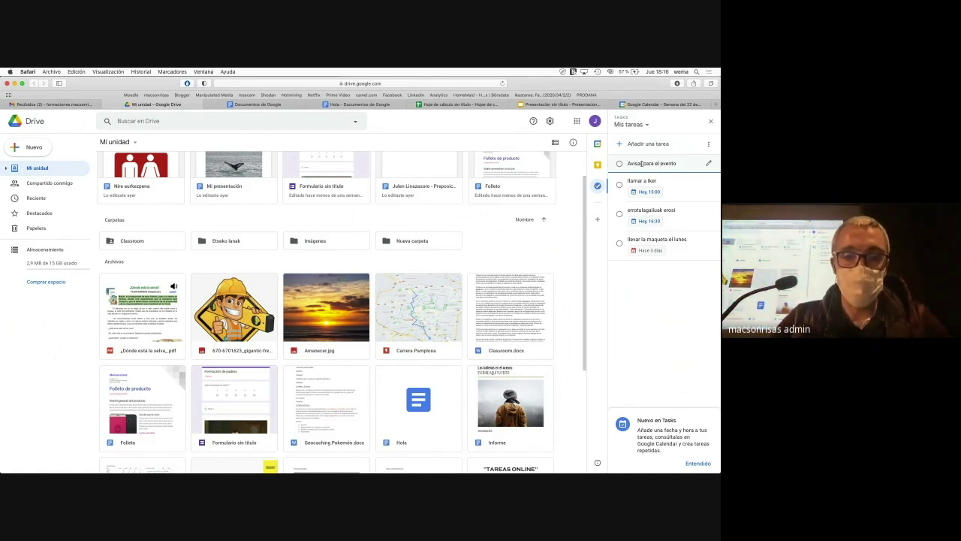
# Set the new task's date to 27 November 2020 at 14:30, return to the task list and close Tasks.
pyautogui.click(709, 163)
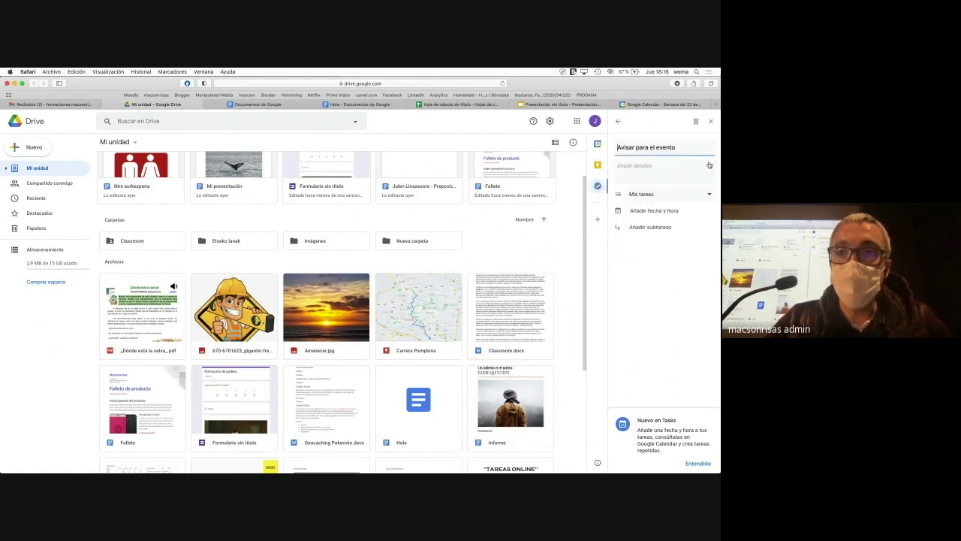
pyautogui.click(665, 212)
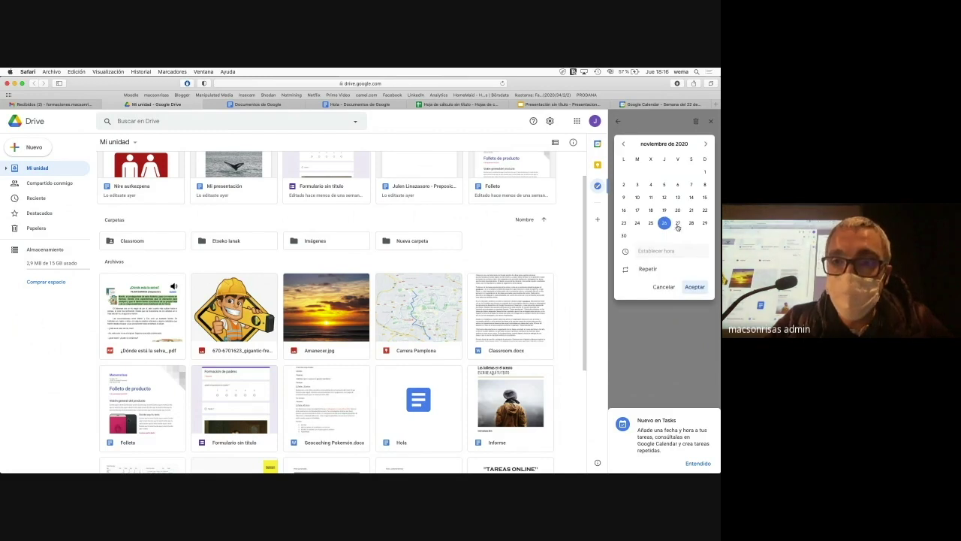
pyautogui.click(678, 224)
pyautogui.click(662, 250)
pyautogui.scroll(-5, 648, 345)
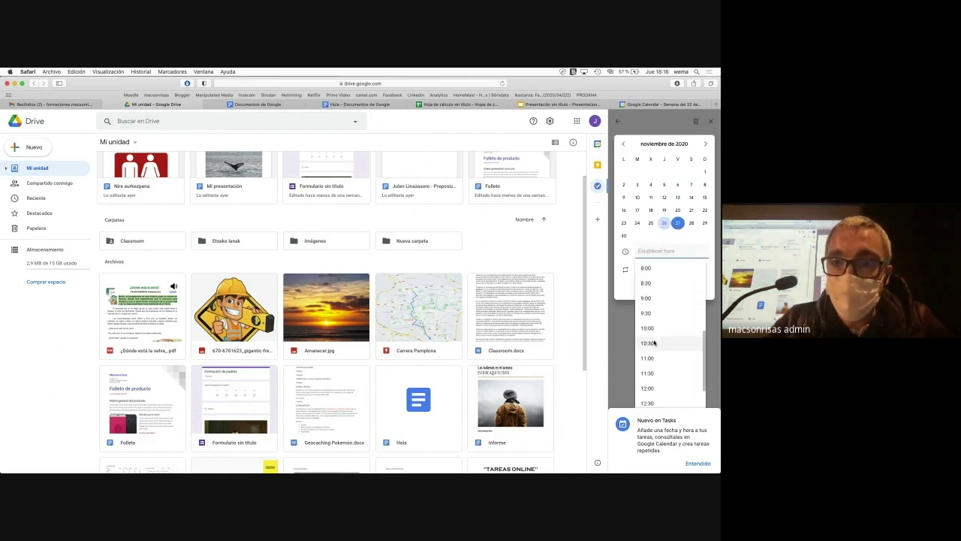
pyautogui.click(647, 355)
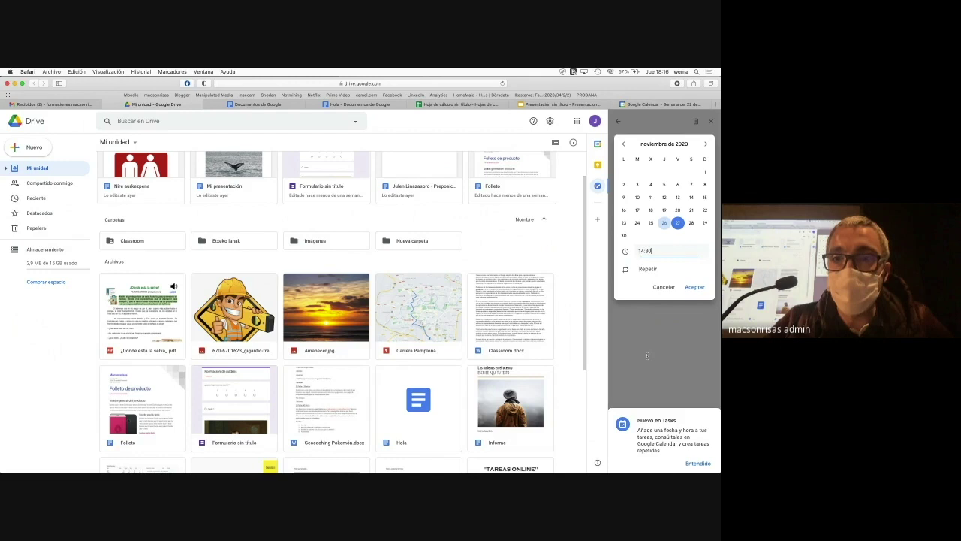
pyautogui.click(695, 290)
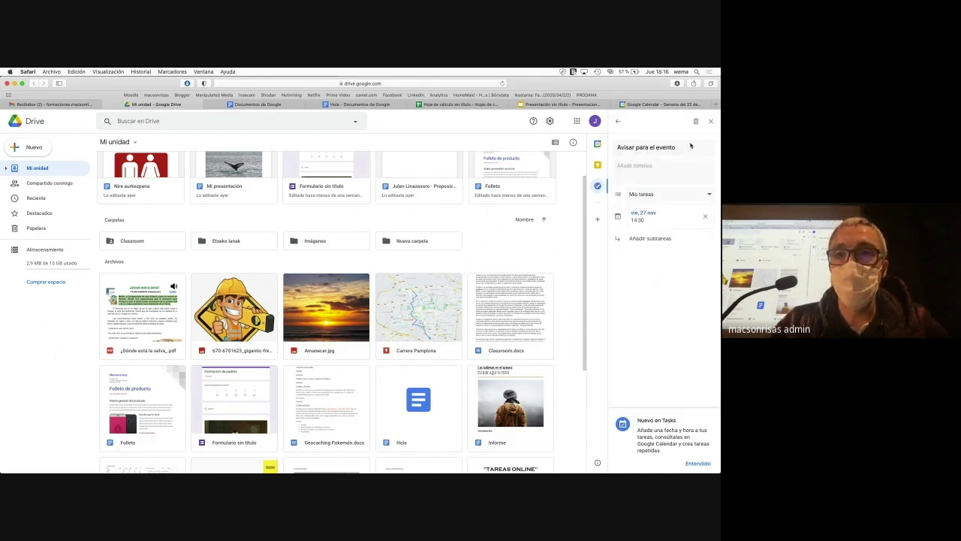
pyautogui.click(619, 122)
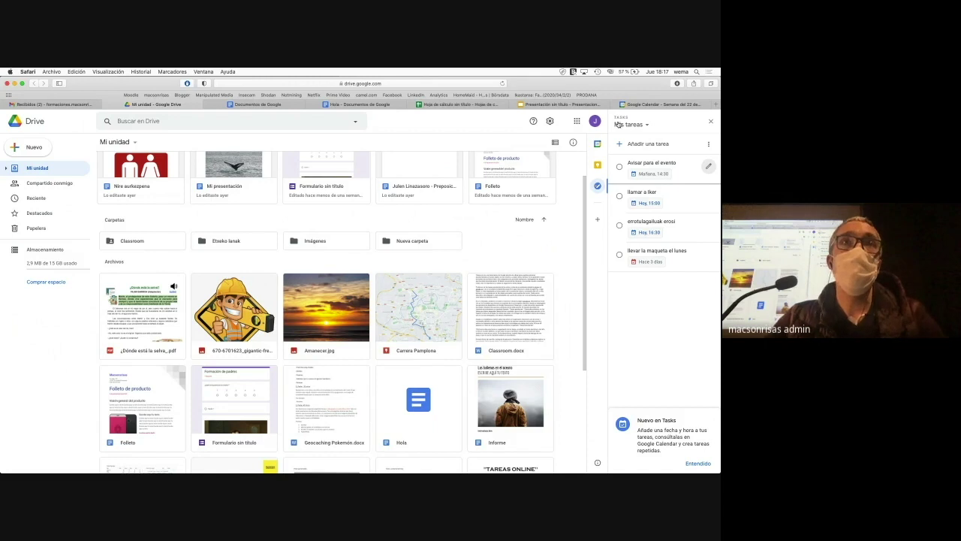
pyautogui.click(712, 123)
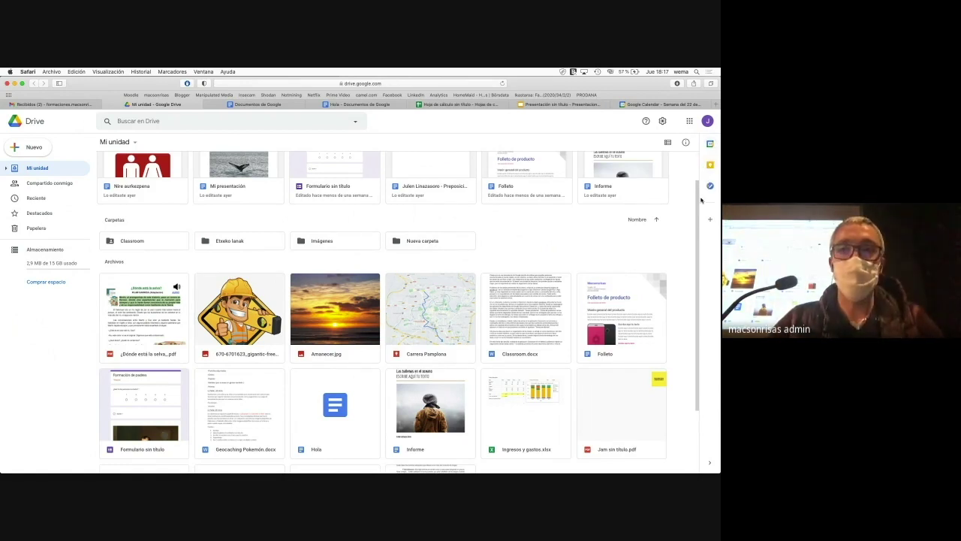
# Look at the Google apps list from My Drive and close it.
pyautogui.scroll(1, 680, 243)
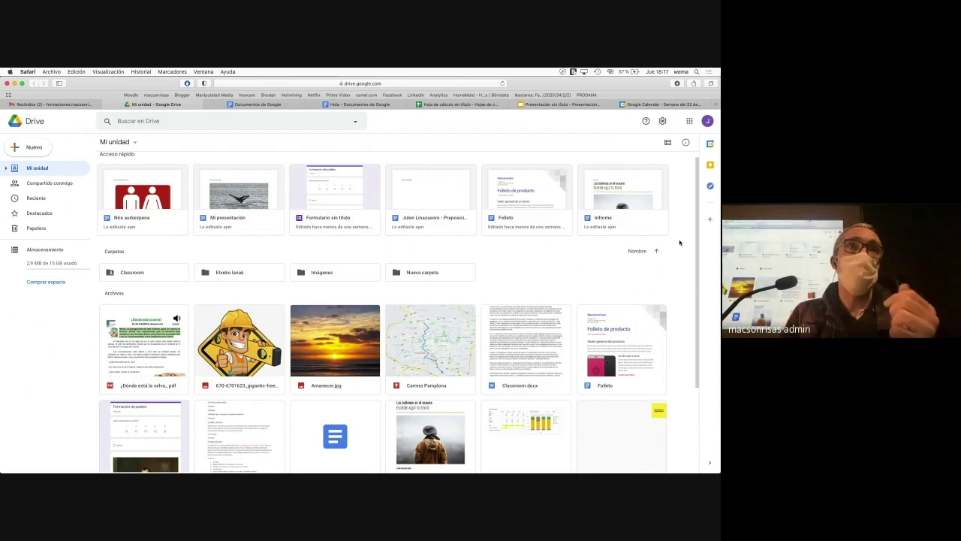
pyautogui.click(689, 120)
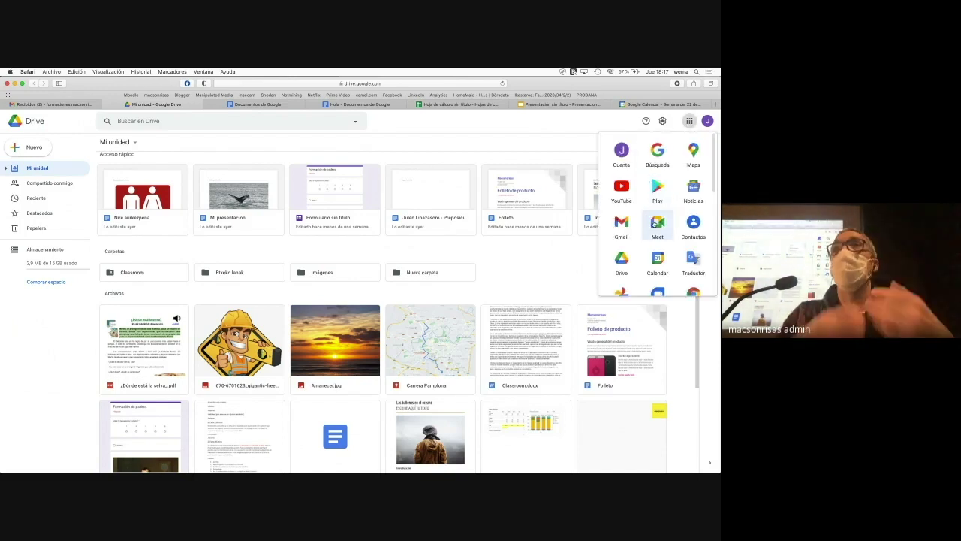
pyautogui.scroll(-1, 361, 248)
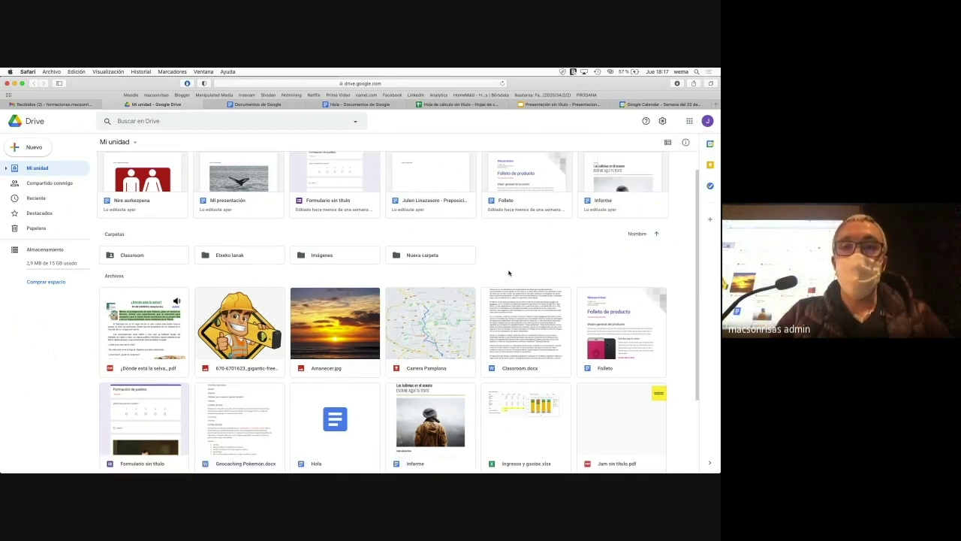
# Create a new Google Forms form from My Drive and dismiss the tip about creating forms faster.
pyautogui.click(32, 154)
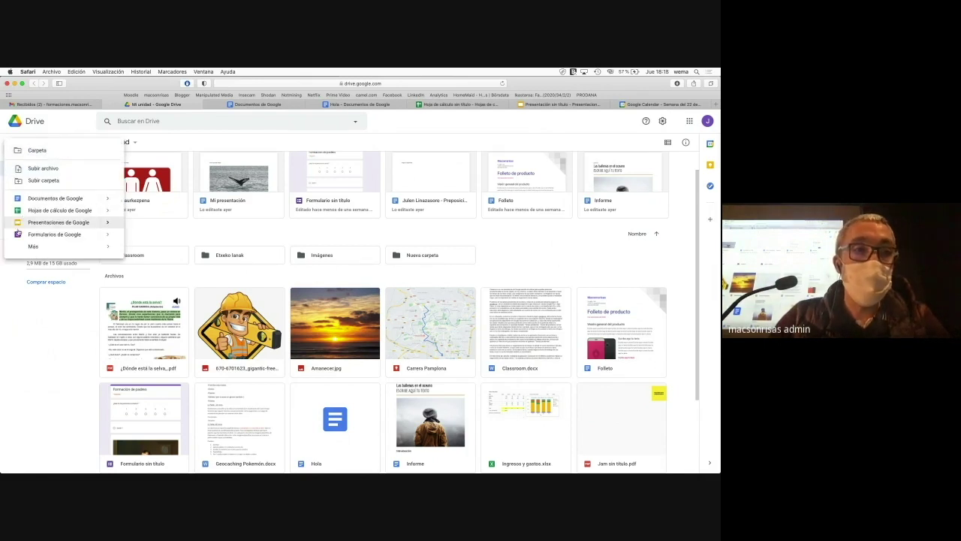
pyautogui.press('alt+super+8')
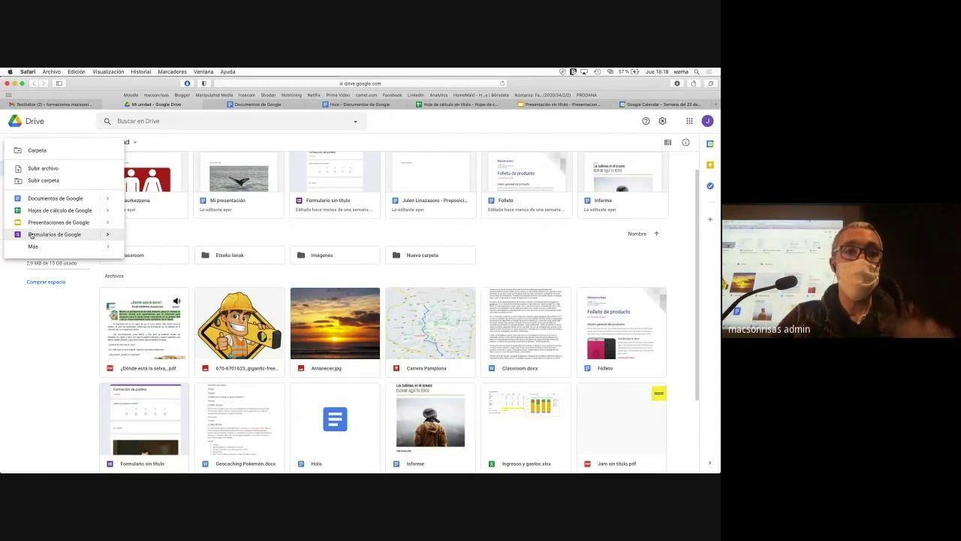
pyautogui.click(31, 235)
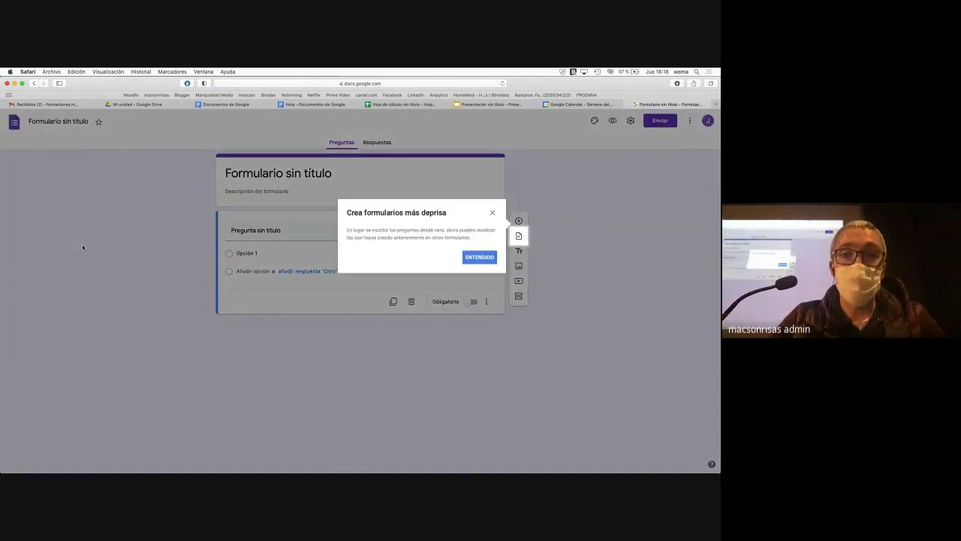
pyautogui.click(575, 178)
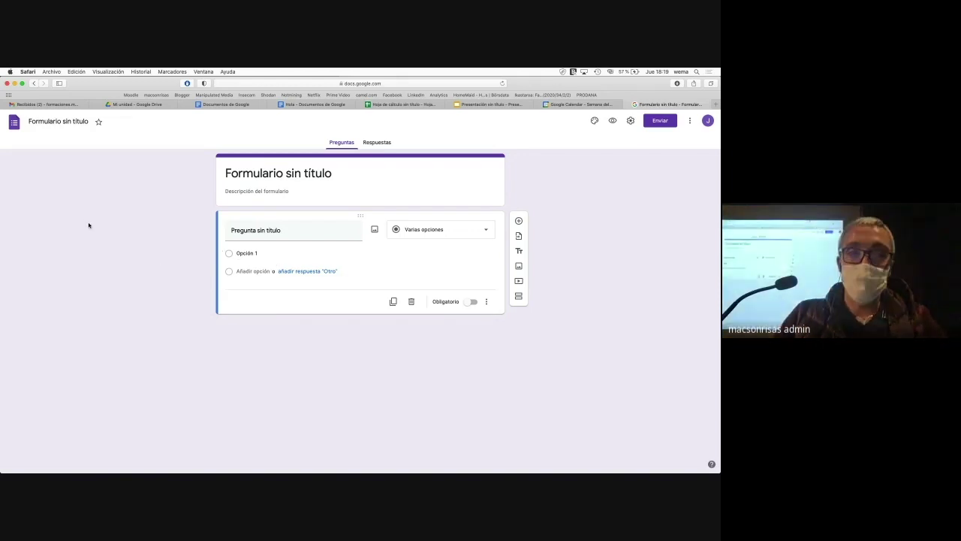
# Rename the untitled form as "Inscripción".
pyautogui.click(48, 123)
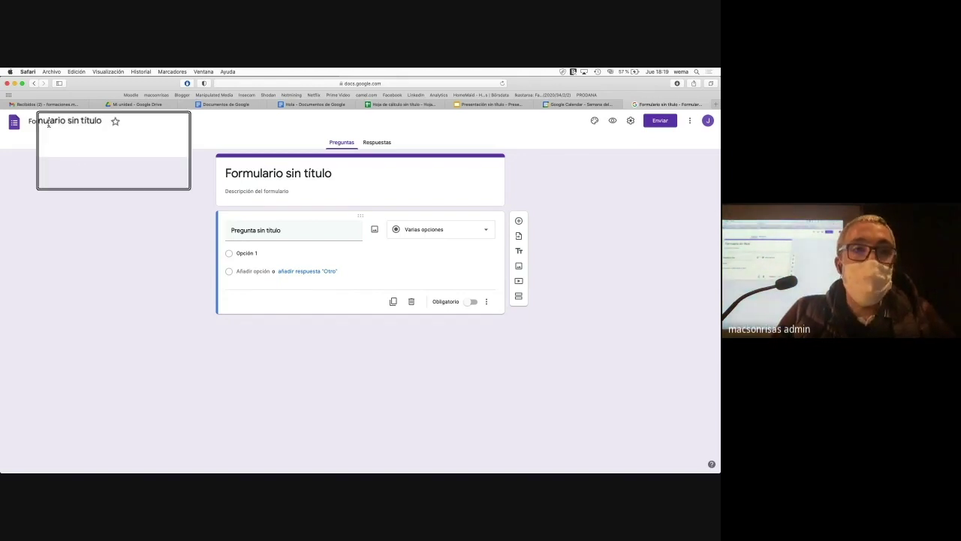
pyautogui.doubleClick(41, 122)
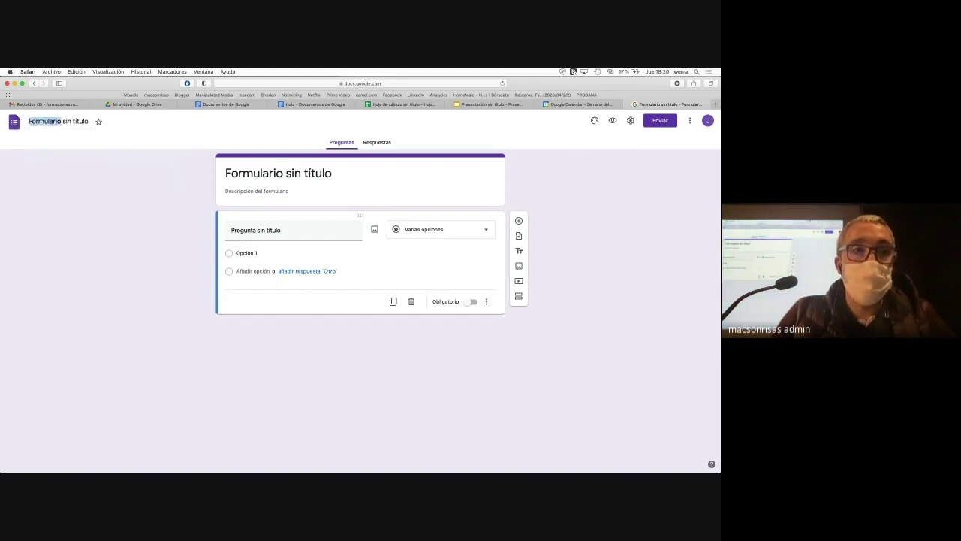
pyautogui.tripleClick(41, 122)
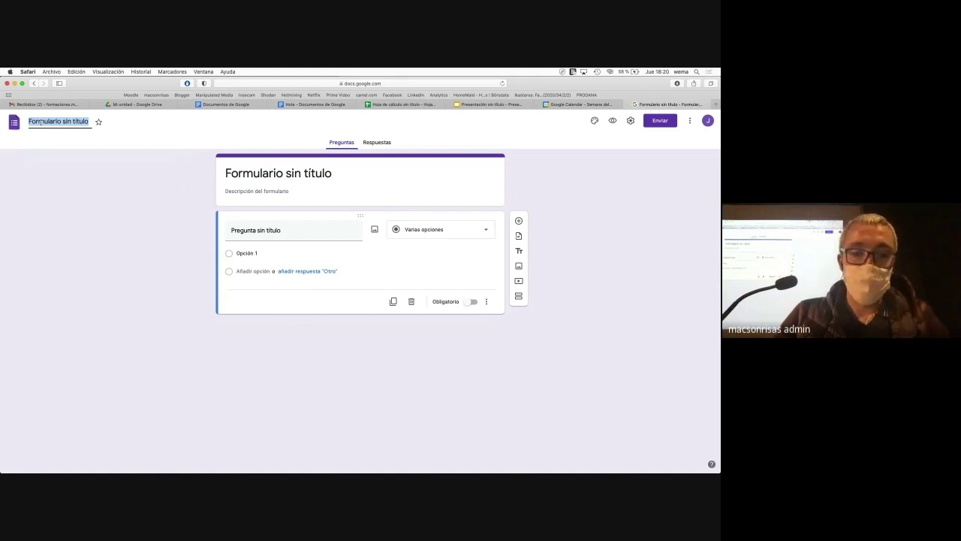
pyautogui.write('Inscri')
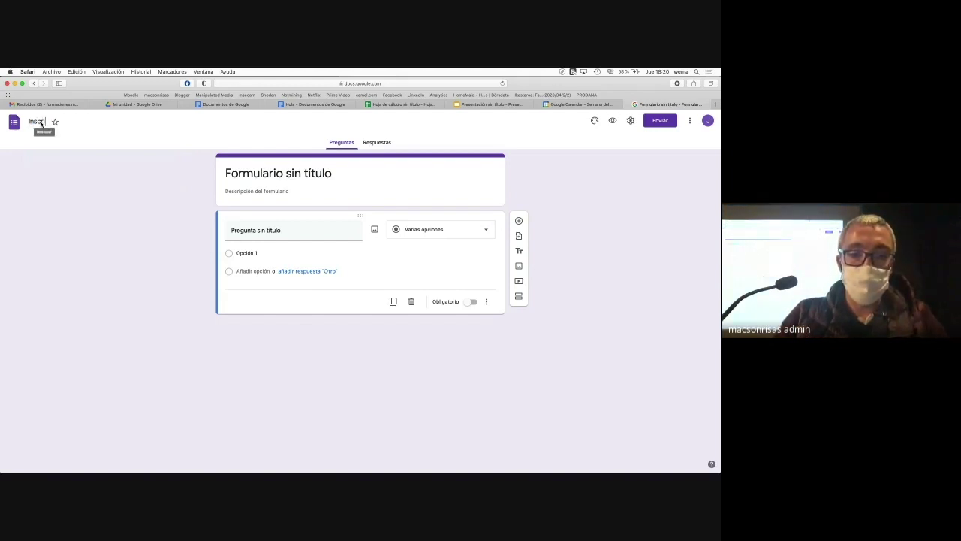
pyautogui.write('pción')
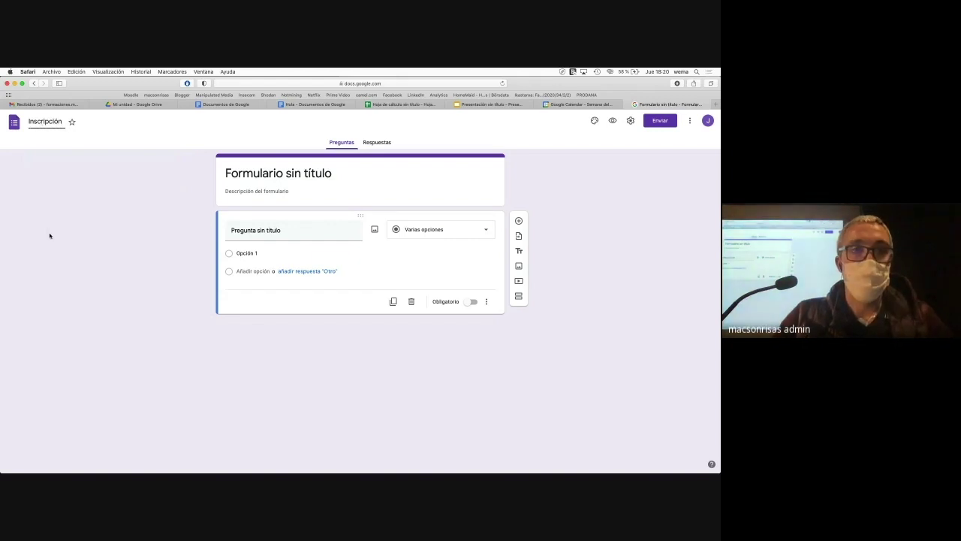
pyautogui.click(50, 236)
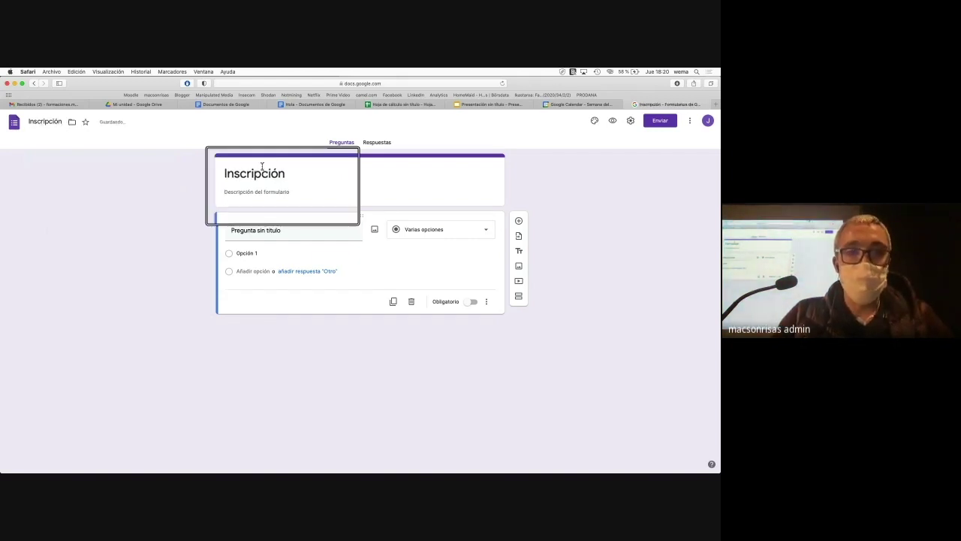
# Enter "Este formulario es para......" as the form's description.
pyautogui.click(262, 192)
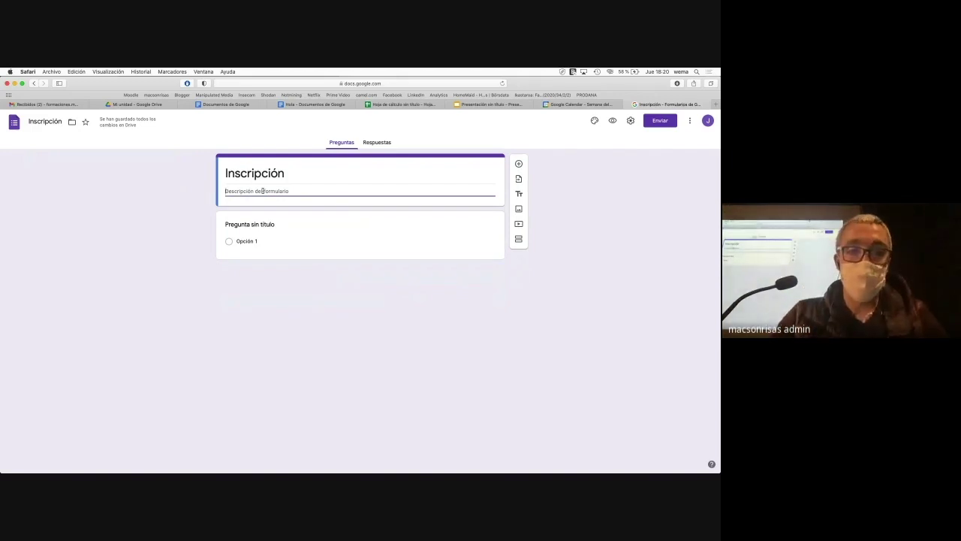
pyautogui.write('Este')
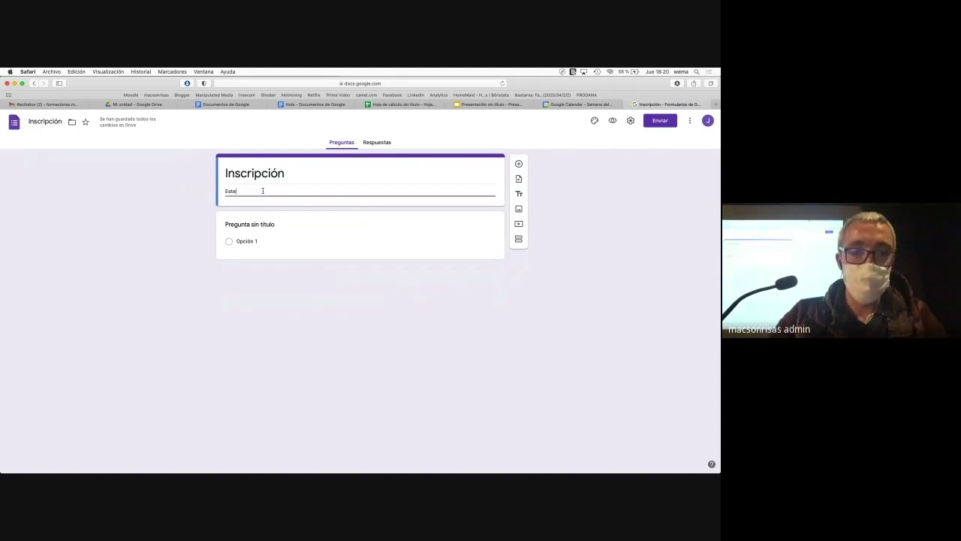
pyautogui.write(' fopmr')
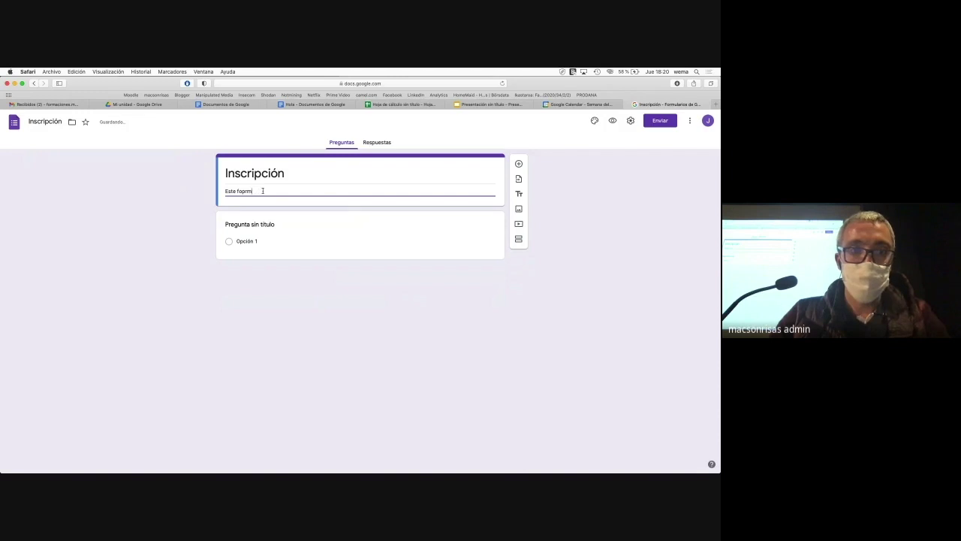
pyautogui.press('BackSpace')
pyautogui.press('BackSpace')
pyautogui.press('BackSpace')
pyautogui.write('rmulario es pa')
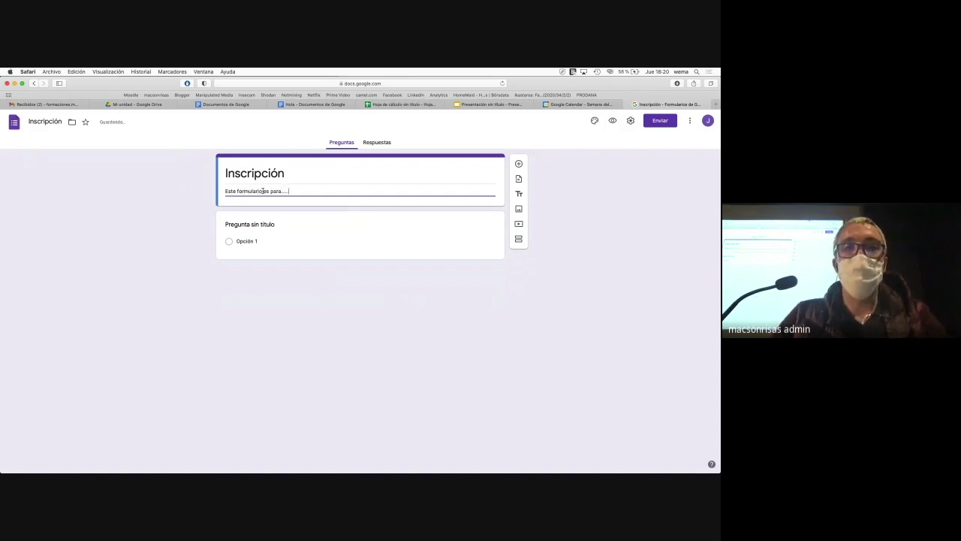
pyautogui.write('ra......')
pyautogui.click(197, 277)
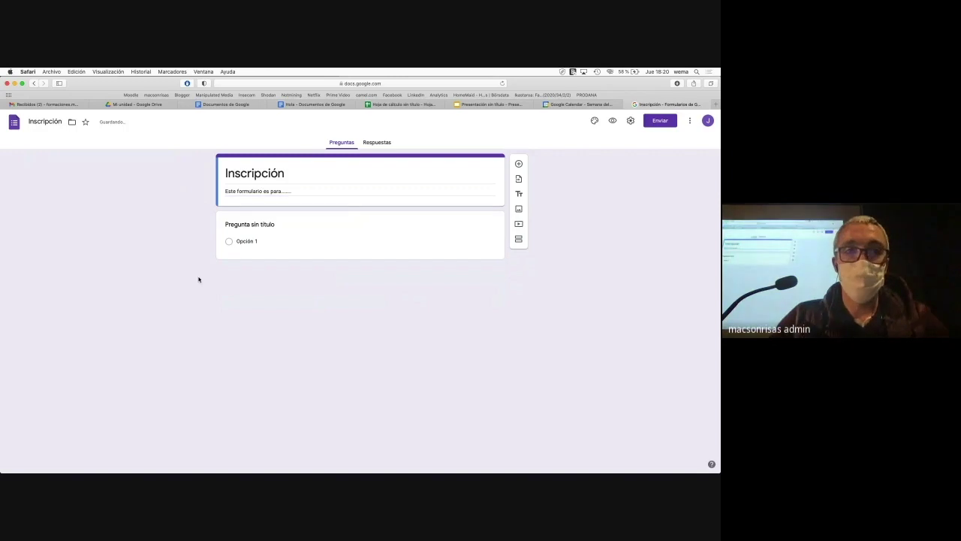
# Title the first question "Tu nombre" and make it a short answer question (Respuesta corta).
pyautogui.click(265, 225)
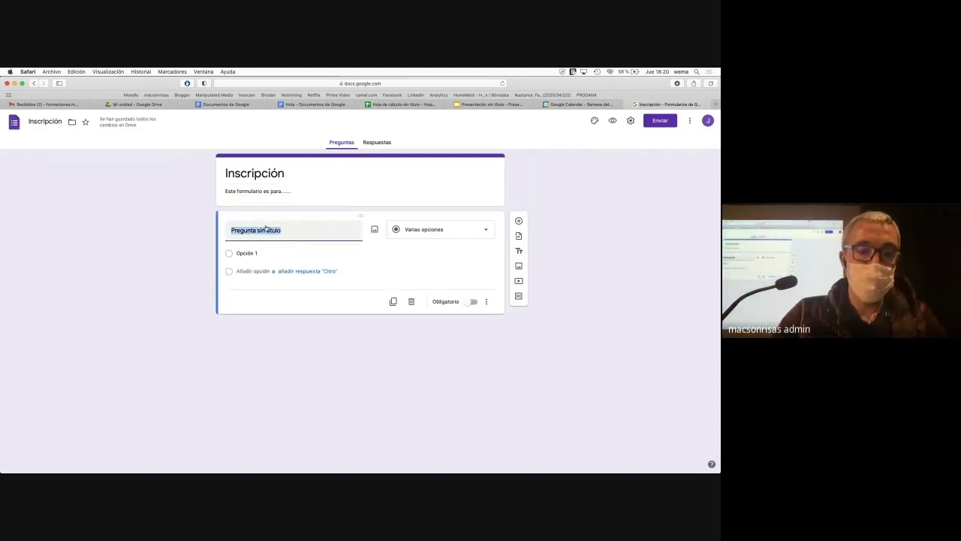
pyautogui.write('Tu nombre')
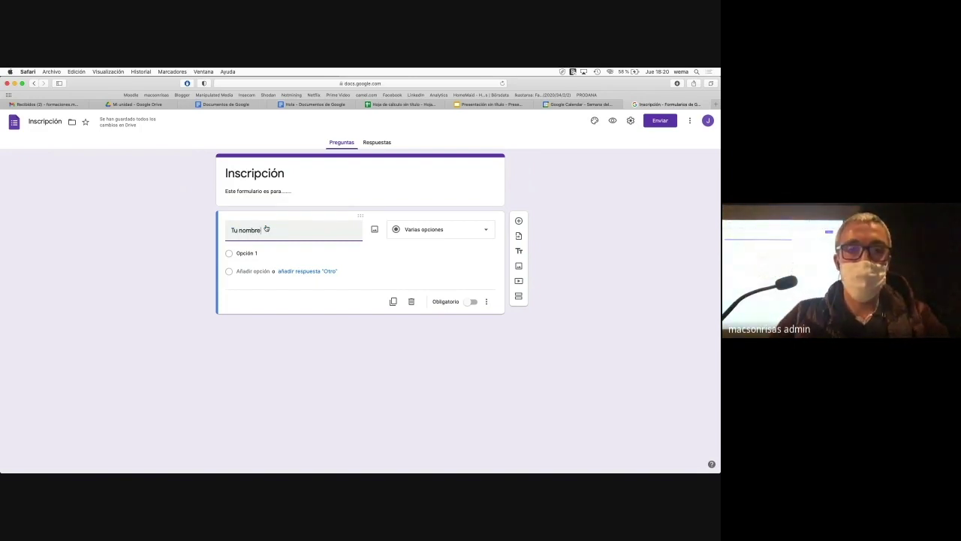
pyautogui.click(407, 231)
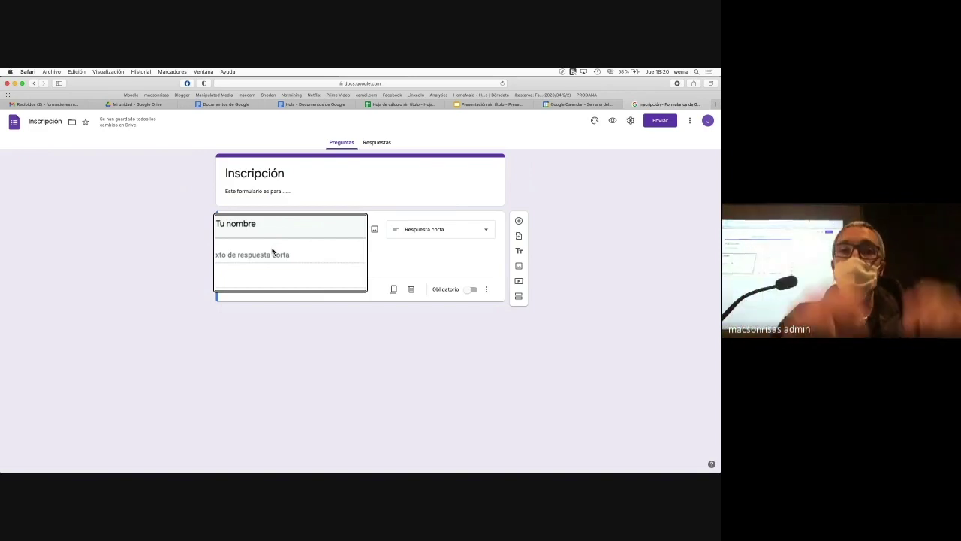
pyautogui.press('alt+super+8')
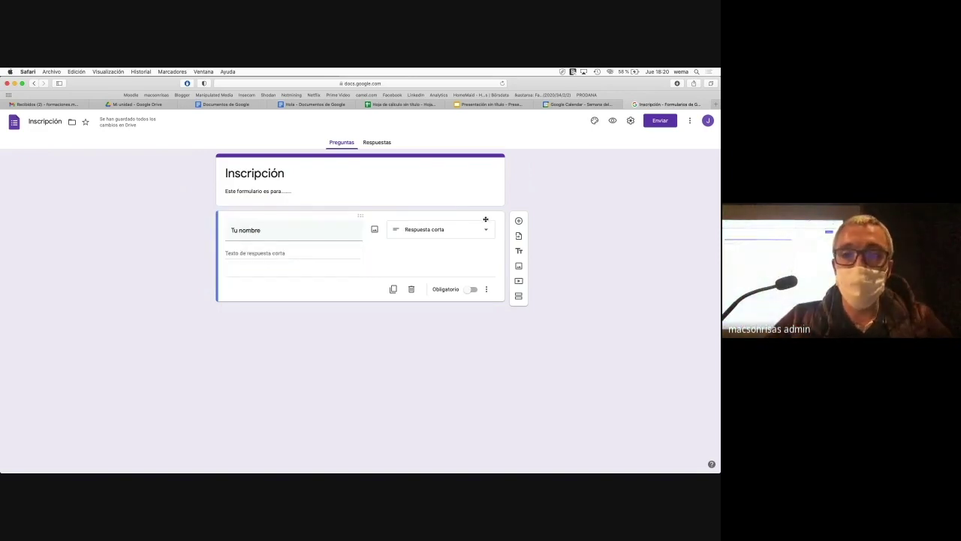
pyautogui.press('alt+super+8')
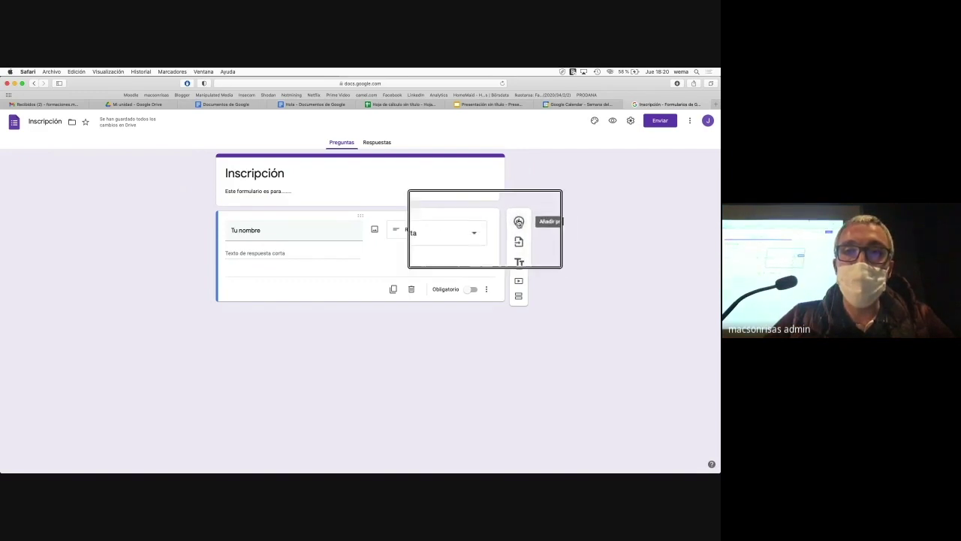
# Add a second question titled "Email" with the short answer type (Respuesta corta).
pyautogui.press('alt+super+8')
pyautogui.click(518, 223)
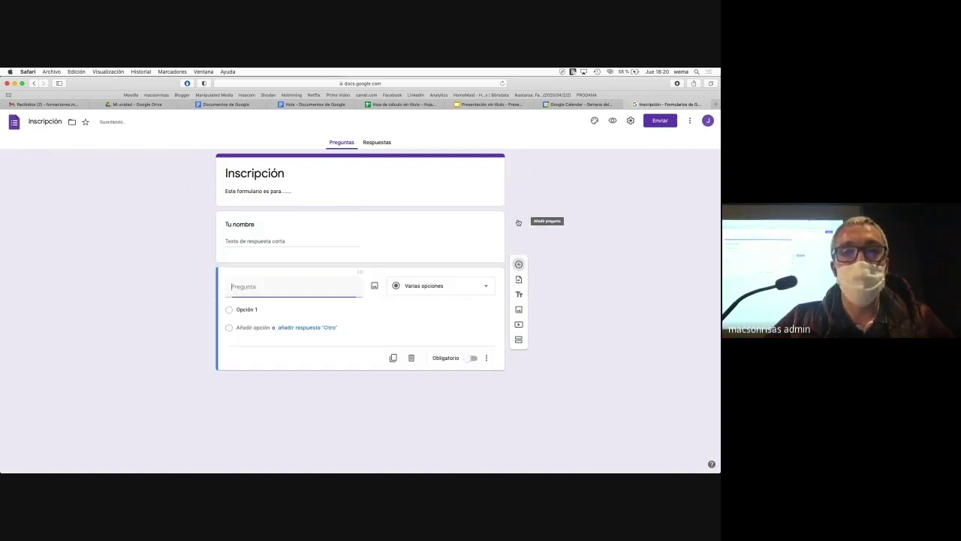
pyautogui.write('O')
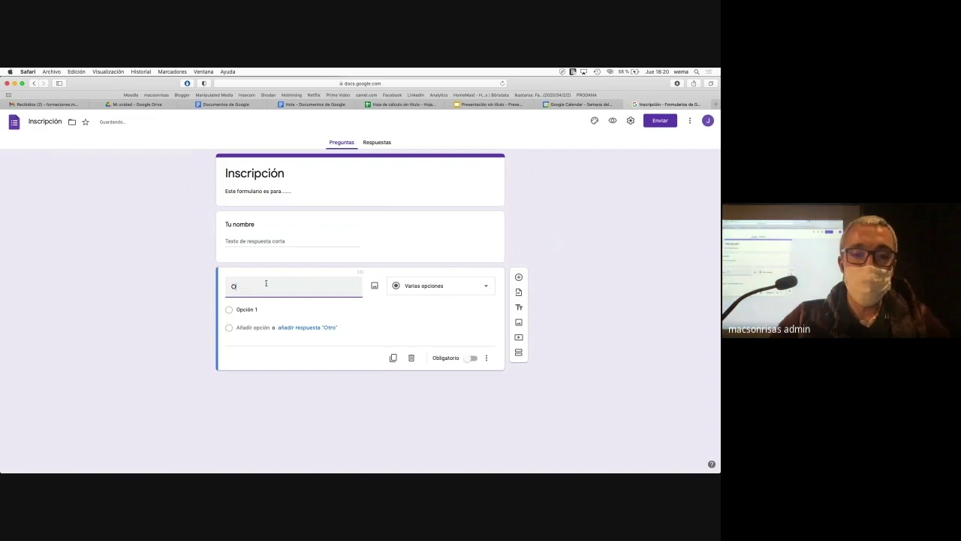
pyautogui.press('BackSpace')
pyautogui.write('Email')
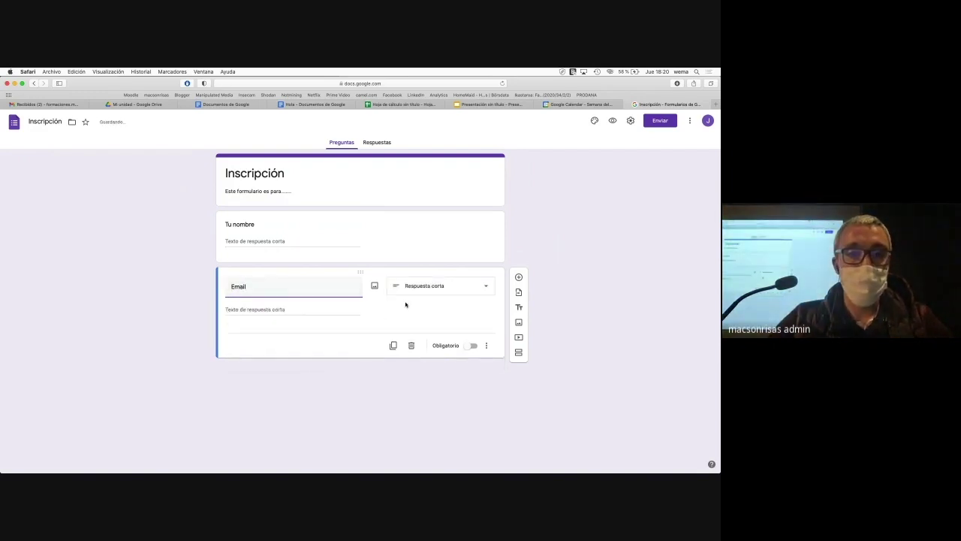
pyautogui.click(435, 287)
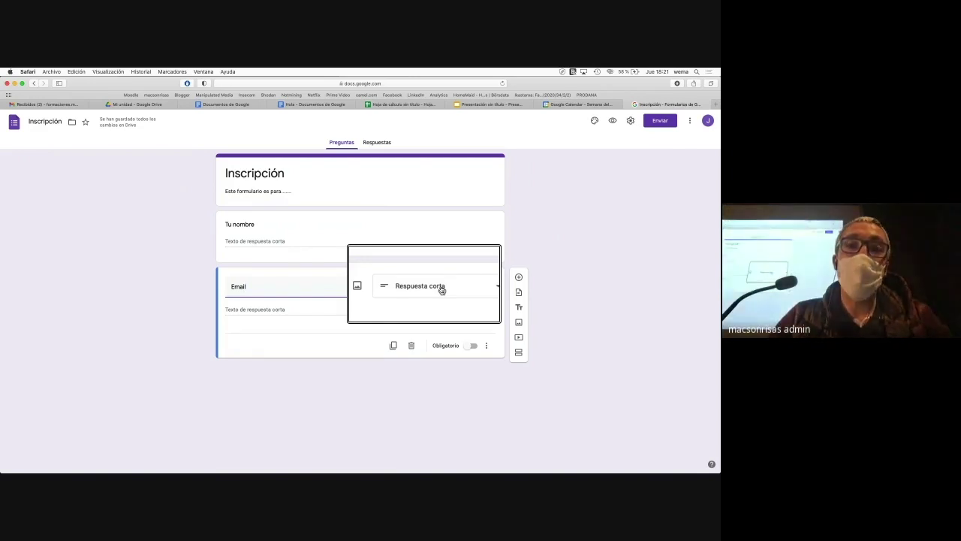
pyautogui.click(441, 290)
pyautogui.moveTo(281, 308); pyautogui.dragTo(261, 308)
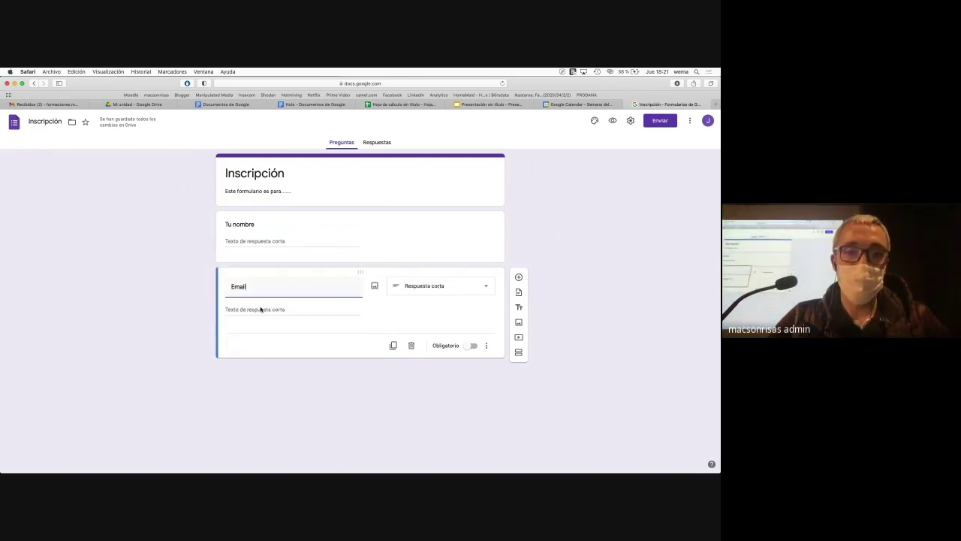
# Add a third question titled "Qué día te viene bien" and set its type to checkboxes (Casillas).
pyautogui.click(519, 277)
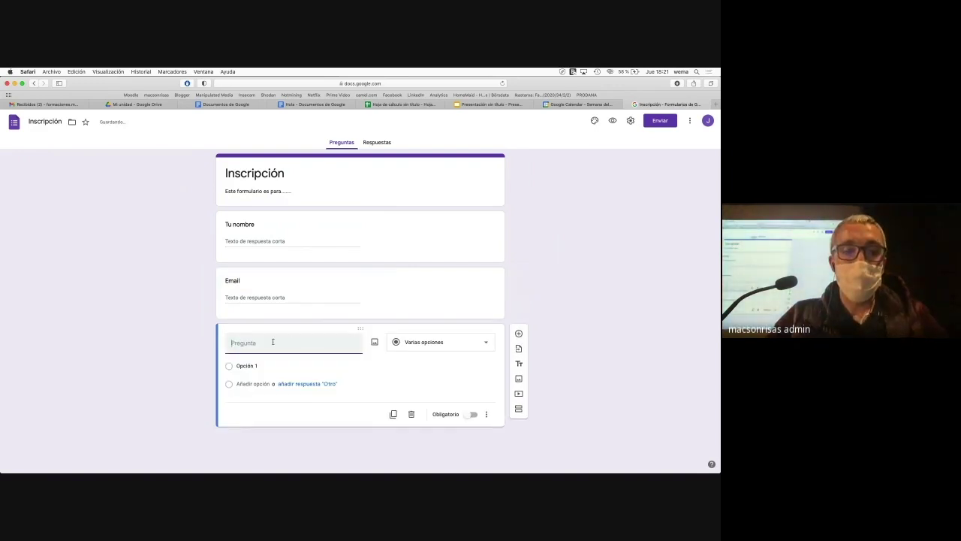
pyautogui.write('Qué día')
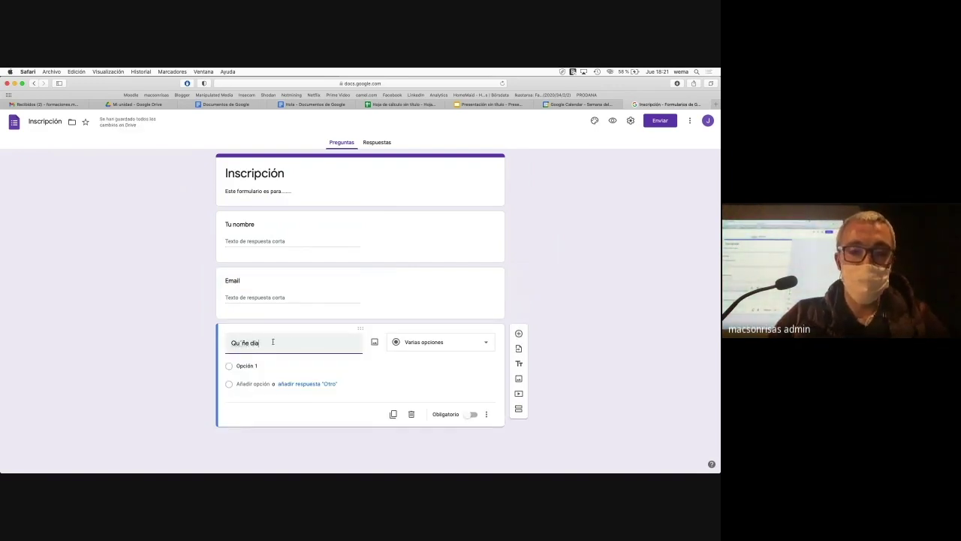
pyautogui.press('BackSpace')
pyautogui.press('BackSpace')
pyautogui.press('BackSpace')
pyautogui.press('BackSpace')
pyautogui.press('BackSpace')
pyautogui.press('BackSpace')
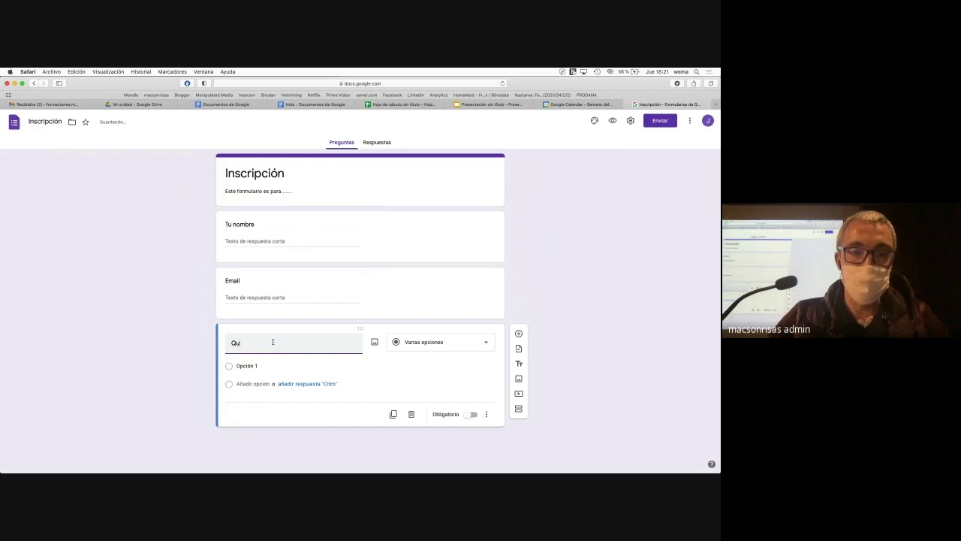
pyautogui.write('é día te vie')
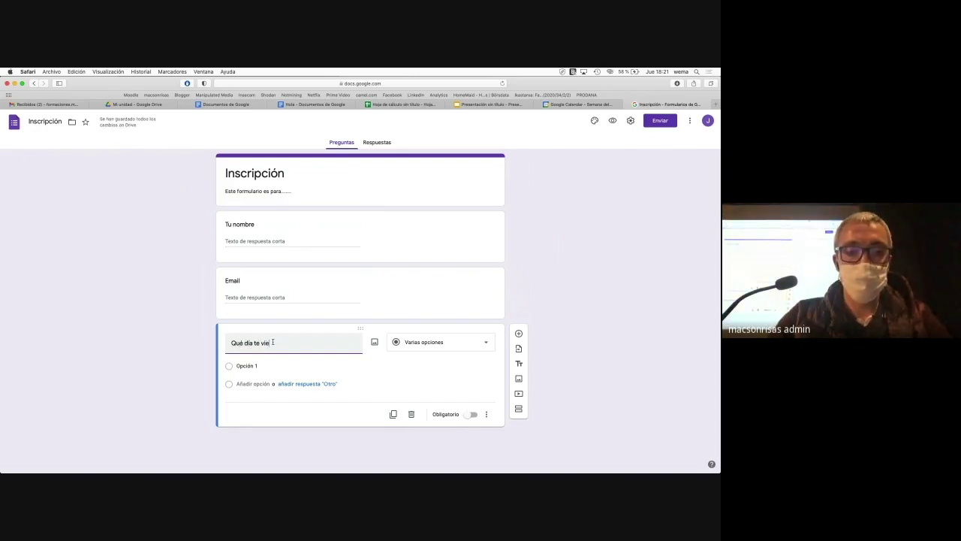
pyautogui.write('ne bien')
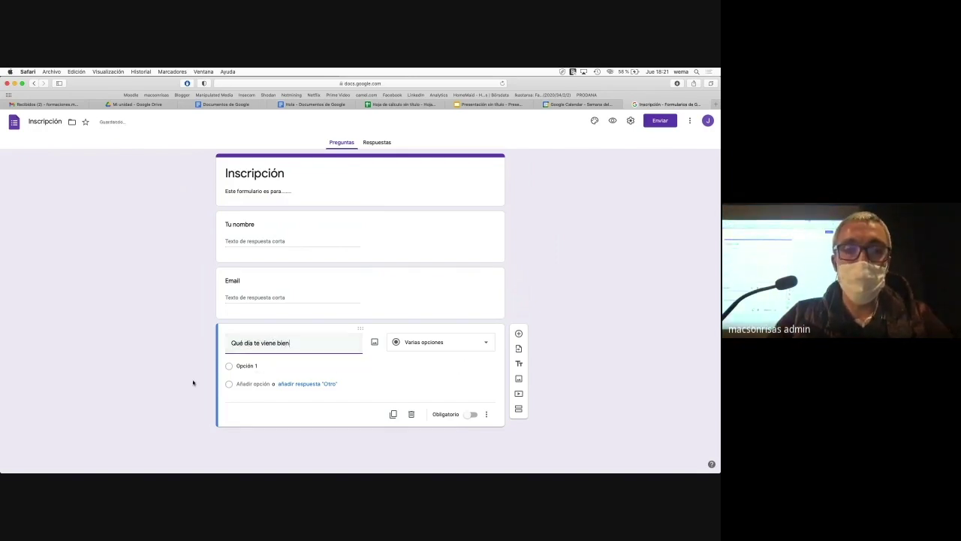
pyautogui.click(455, 344)
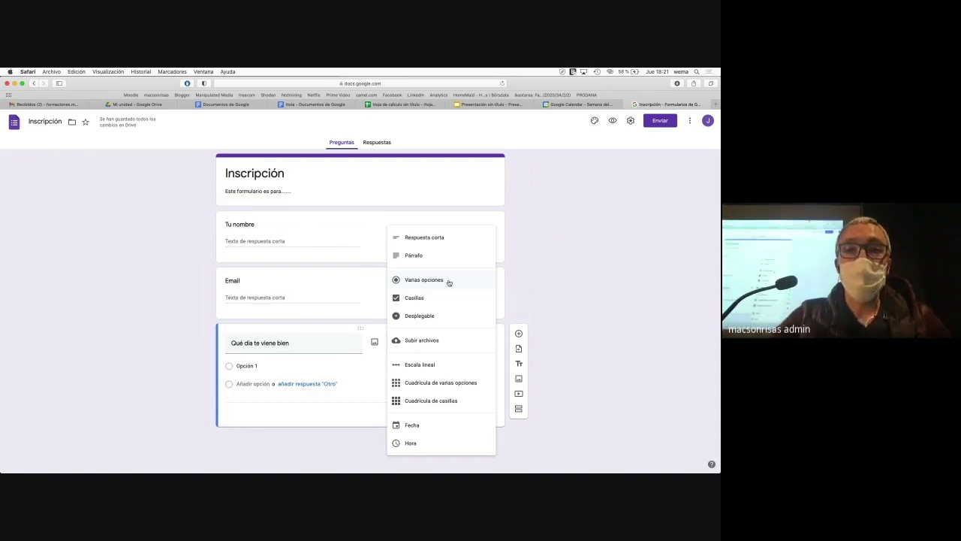
pyautogui.click(416, 302)
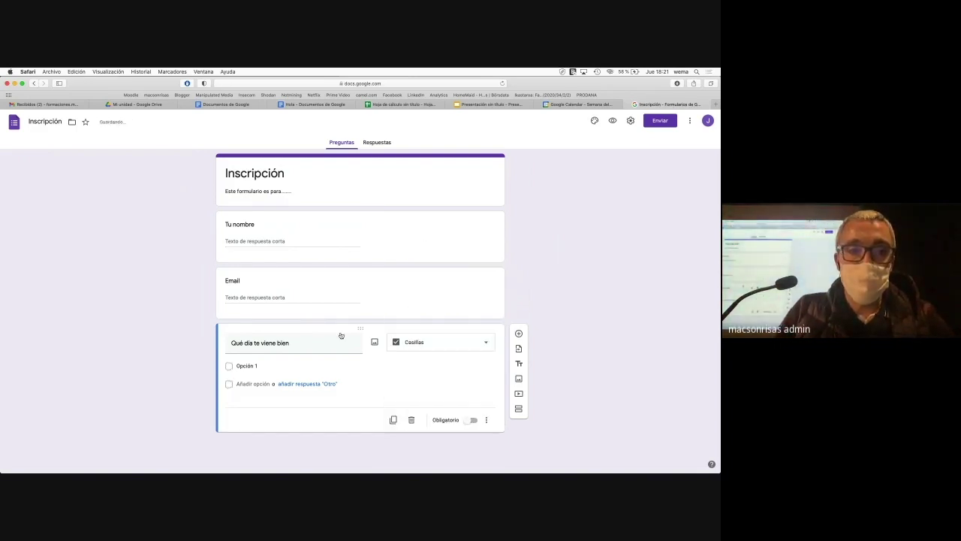
# Add the options "Lunes 1", "Martes 2" and "Miércoles 4" to the "Qué día te viene bien" question.
pyautogui.moveTo(294, 340); pyautogui.dragTo(272, 346)
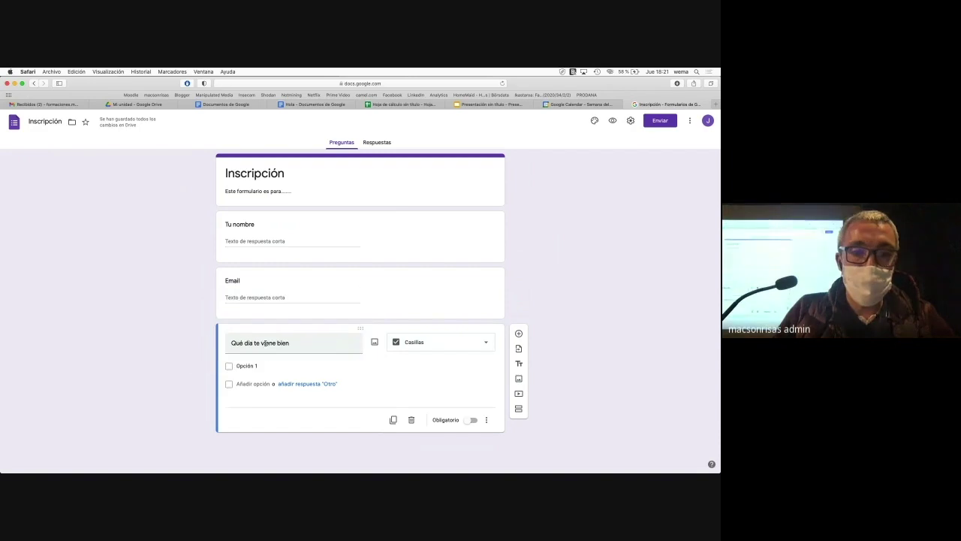
pyautogui.click(248, 365)
pyautogui.write('Lunes')
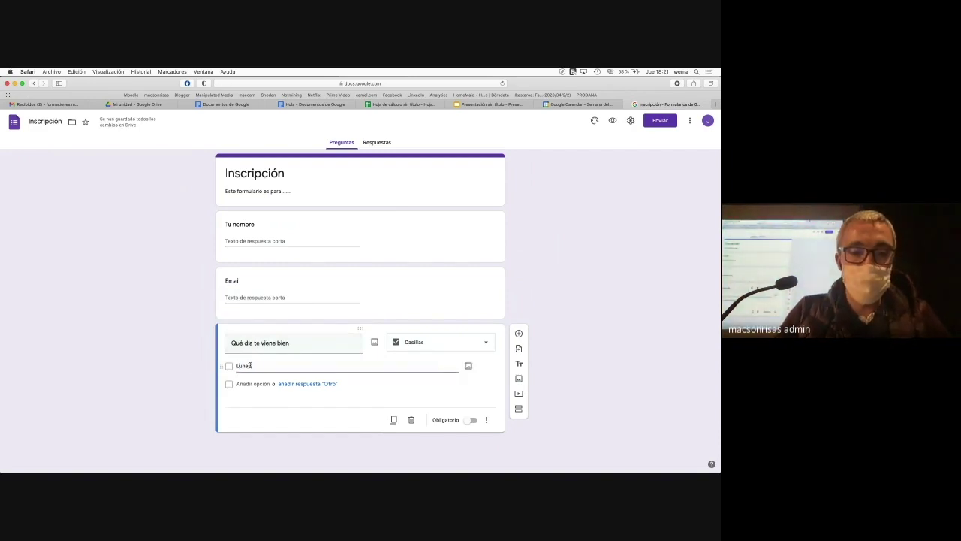
pyautogui.write(' 1')
pyautogui.click(248, 383)
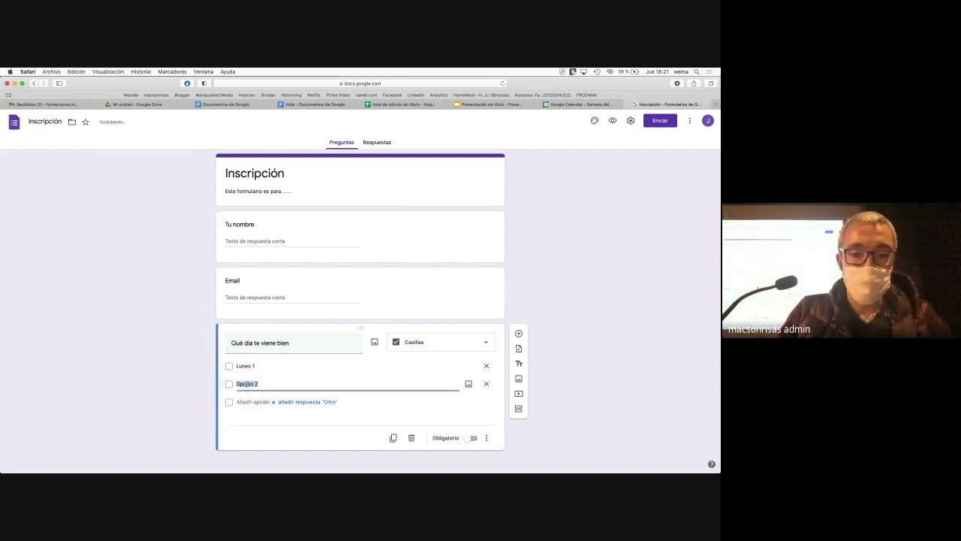
pyautogui.write('Martes 2')
pyautogui.click(246, 402)
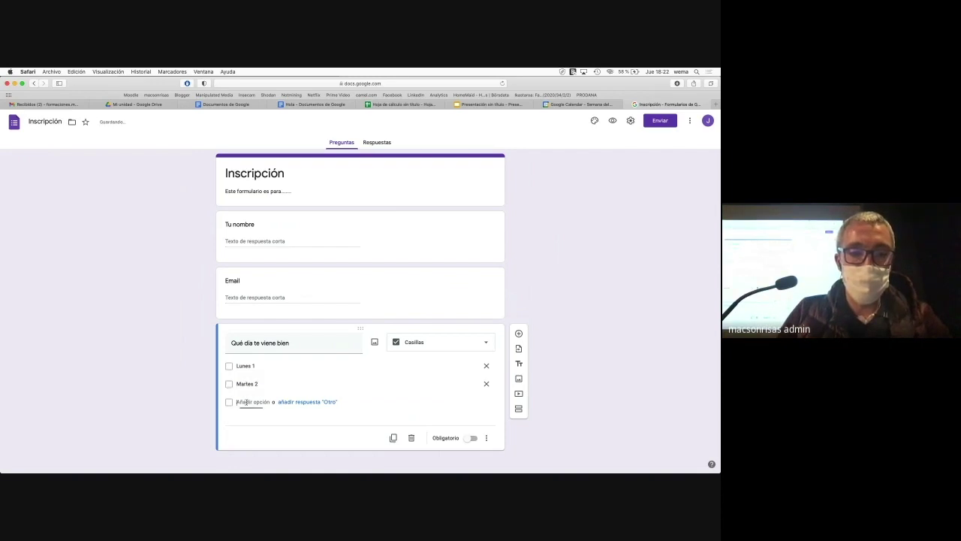
pyautogui.write('Miercoles')
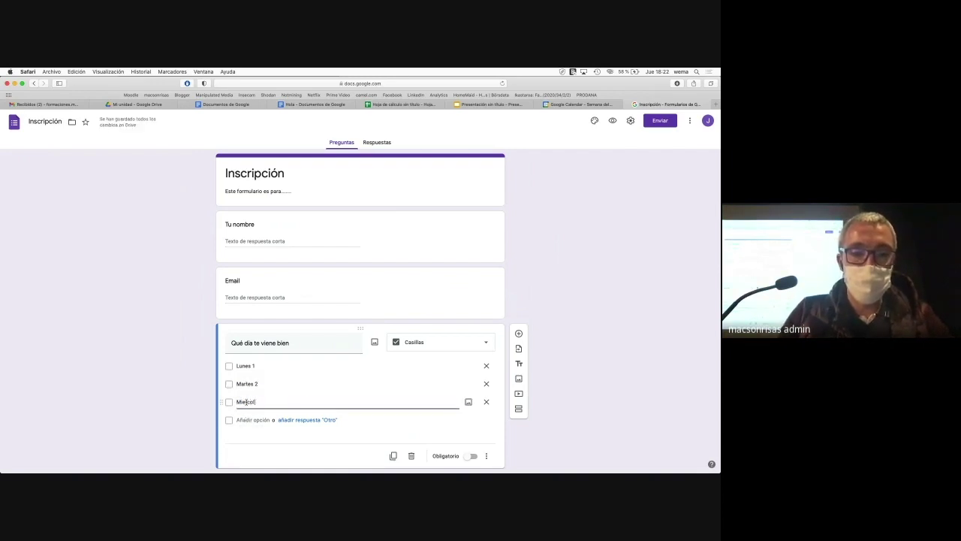
pyautogui.write('4')
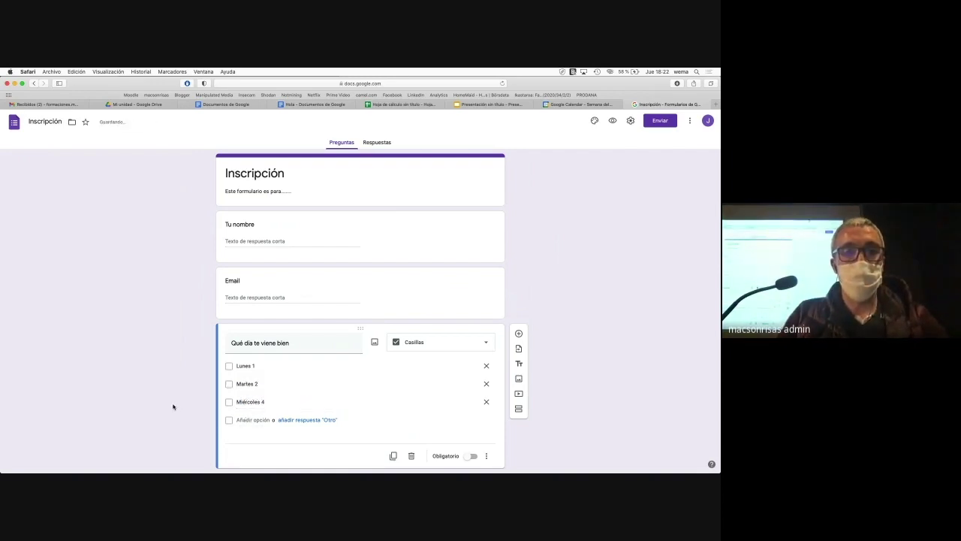
# Look through the question types available for "Qué día te viene bien", keeping Casillas.
pyautogui.scroll(-1, 172, 407)
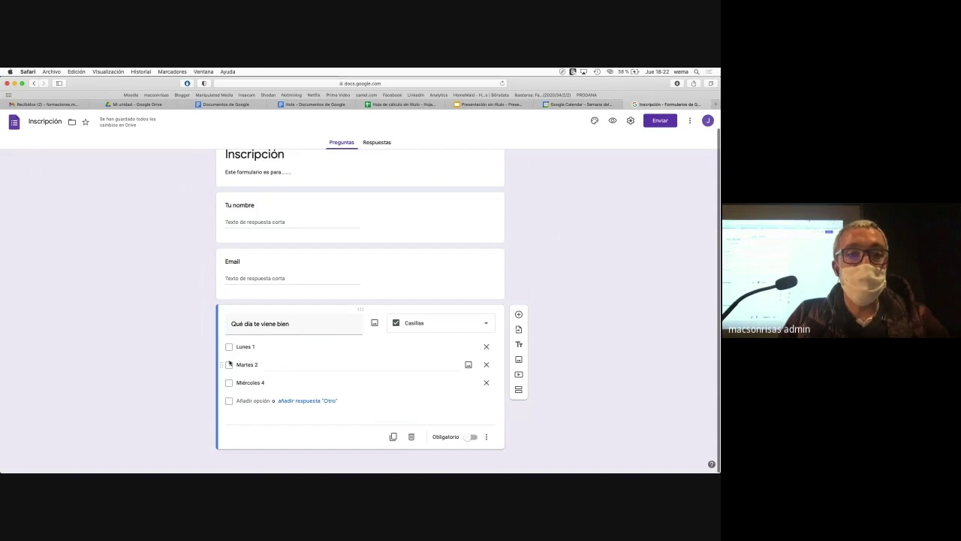
pyautogui.click(447, 323)
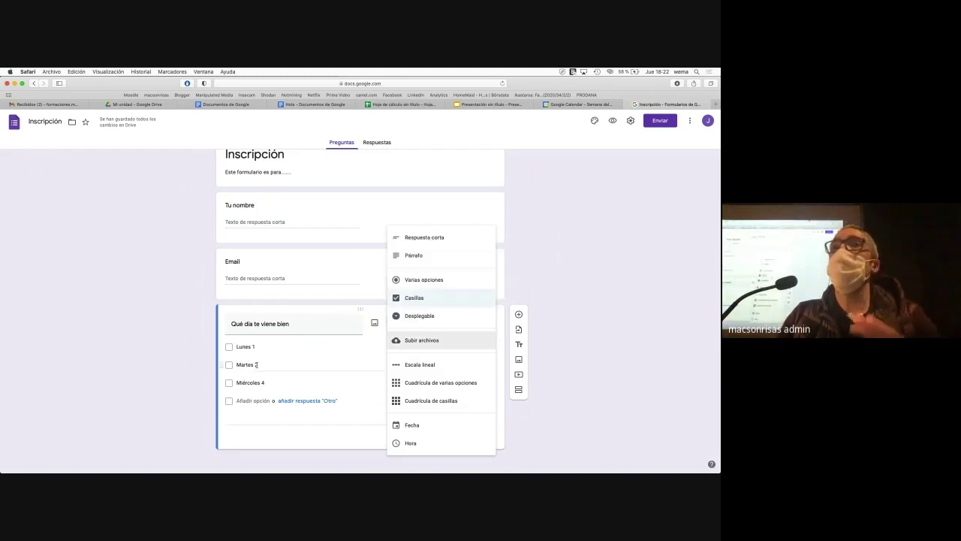
pyautogui.click(148, 343)
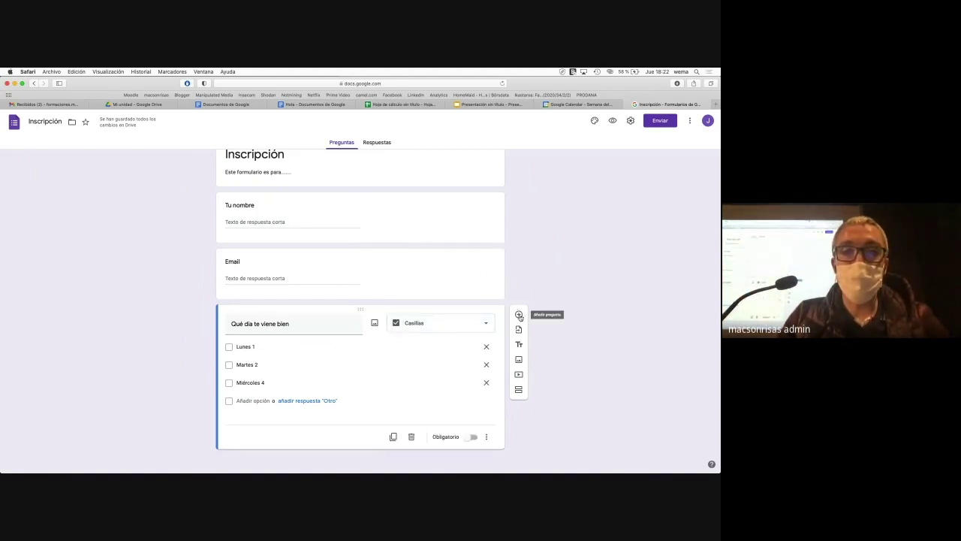
# Make the "Tu nombre", "Email" and "Qué día te viene bien" questions required (Obligatorio).
pyautogui.scroll(2, 460, 277)
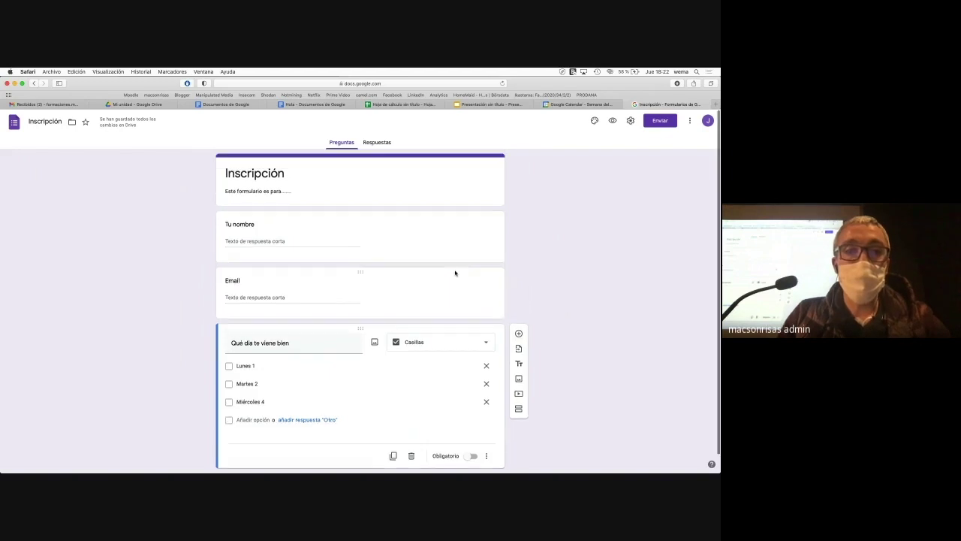
pyautogui.click(398, 225)
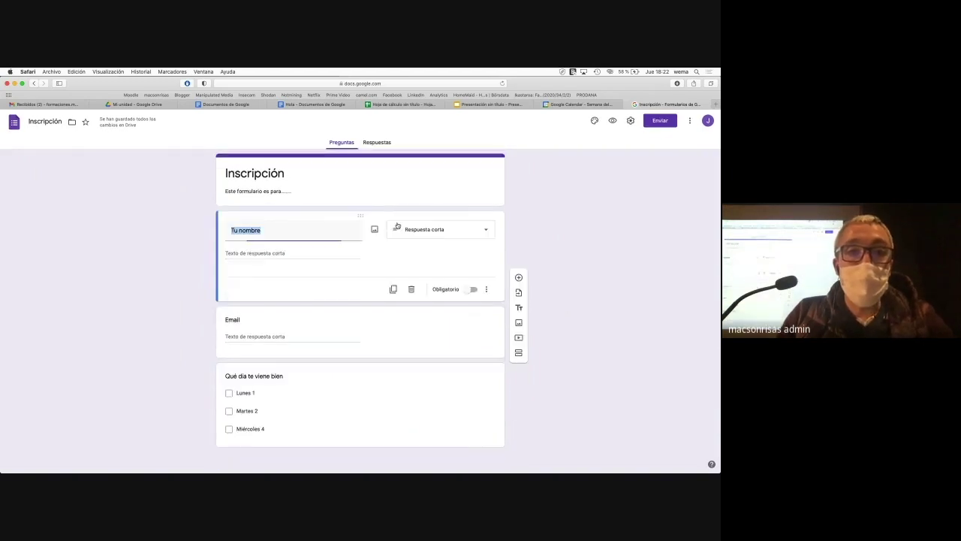
pyautogui.click(473, 290)
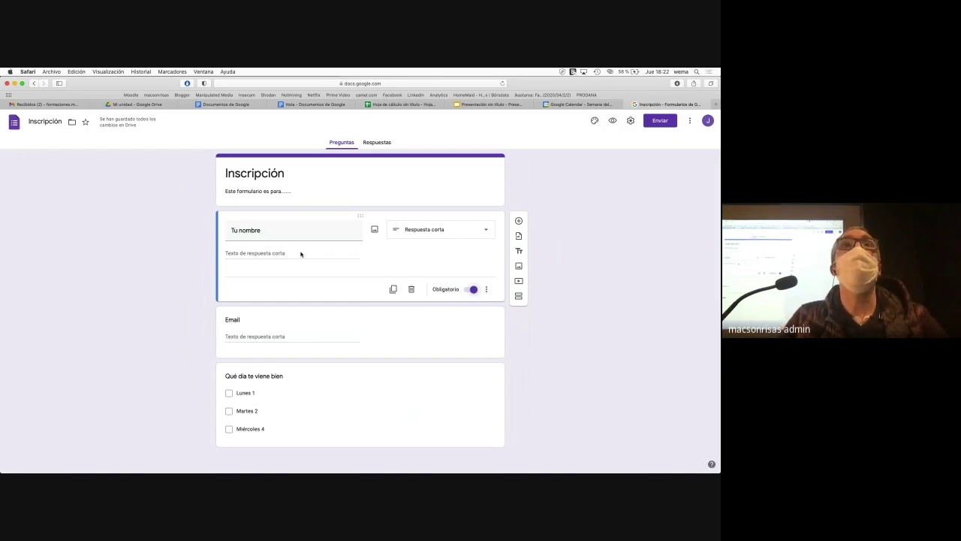
pyautogui.click(302, 318)
pyautogui.click(472, 346)
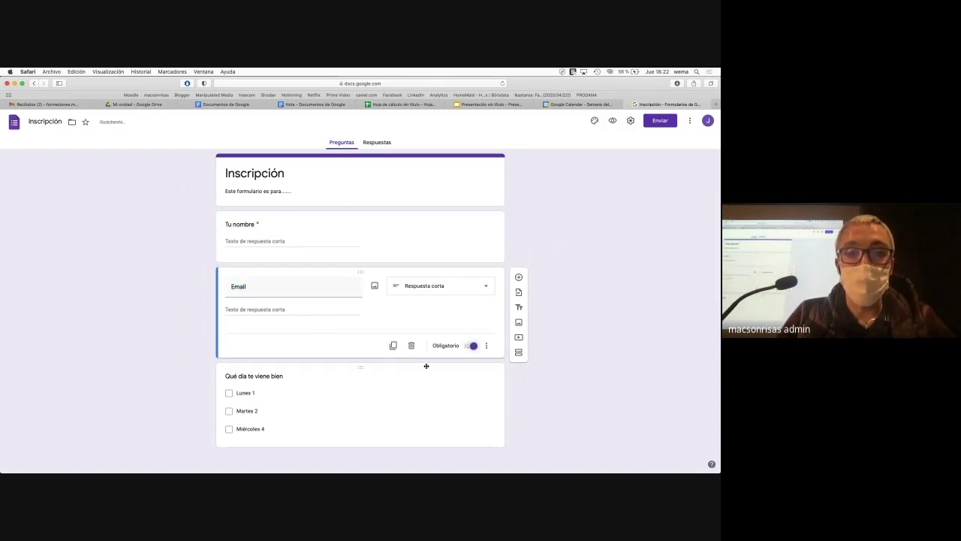
pyautogui.click(396, 375)
pyautogui.click(471, 456)
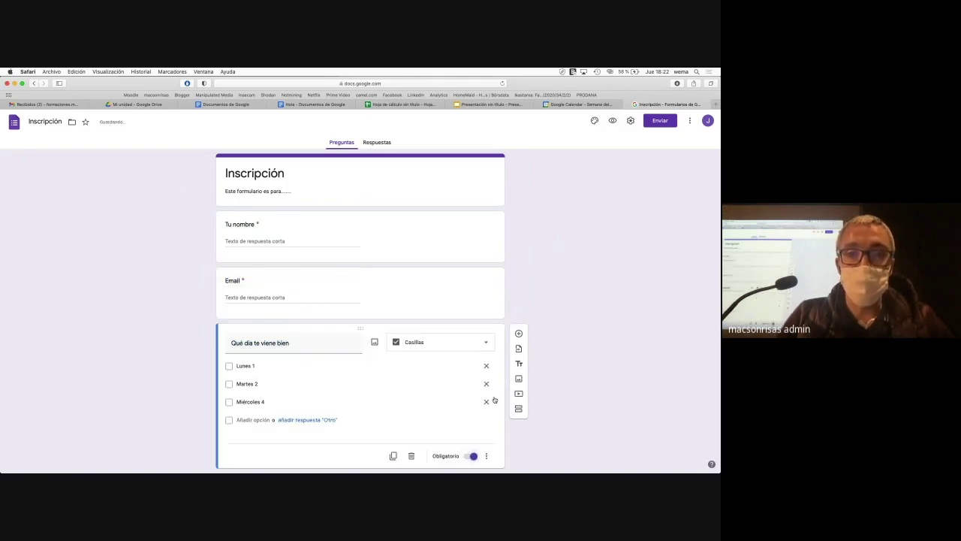
# Preview the form, test the three day checkboxes by ticking and clearing them, and leave the preview.
pyautogui.click(613, 123)
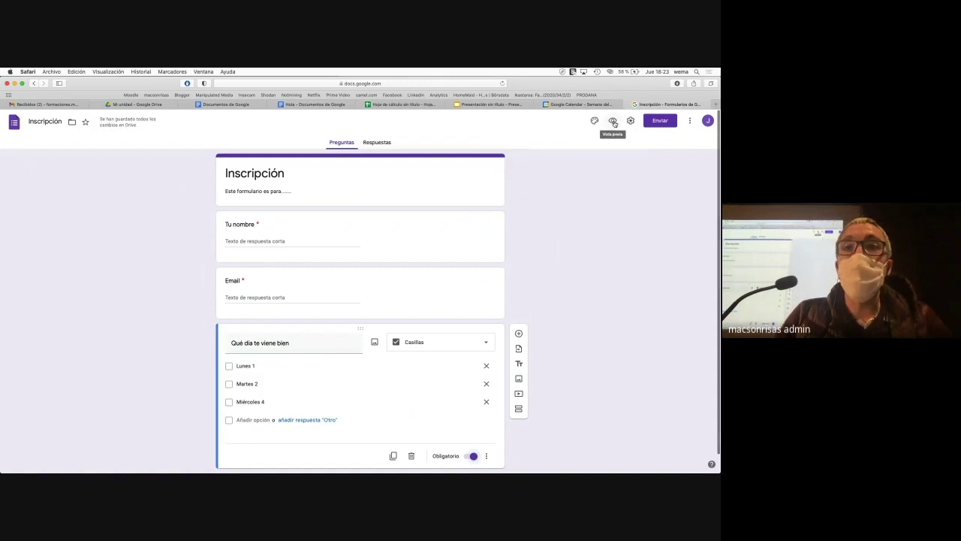
pyautogui.click(613, 122)
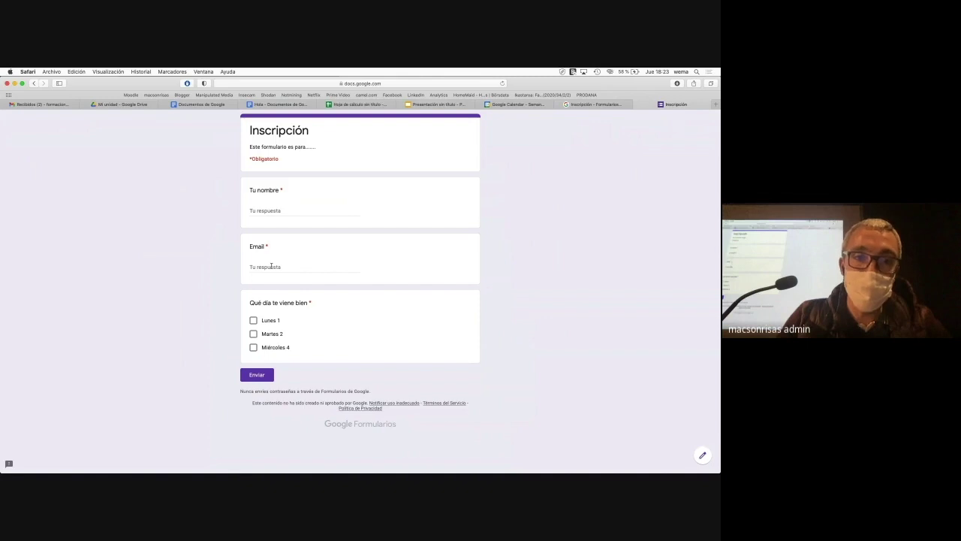
pyautogui.click(254, 320)
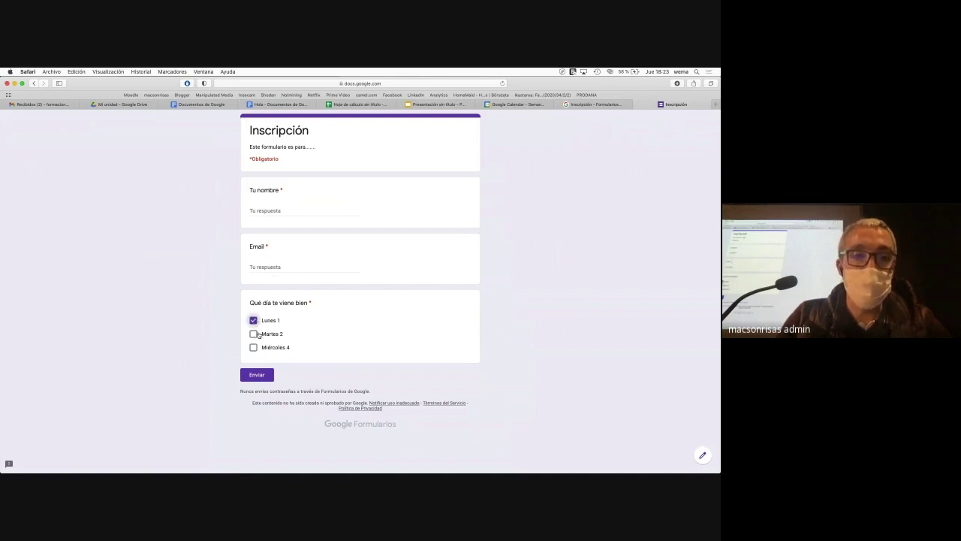
pyautogui.click(255, 334)
pyautogui.click(255, 347)
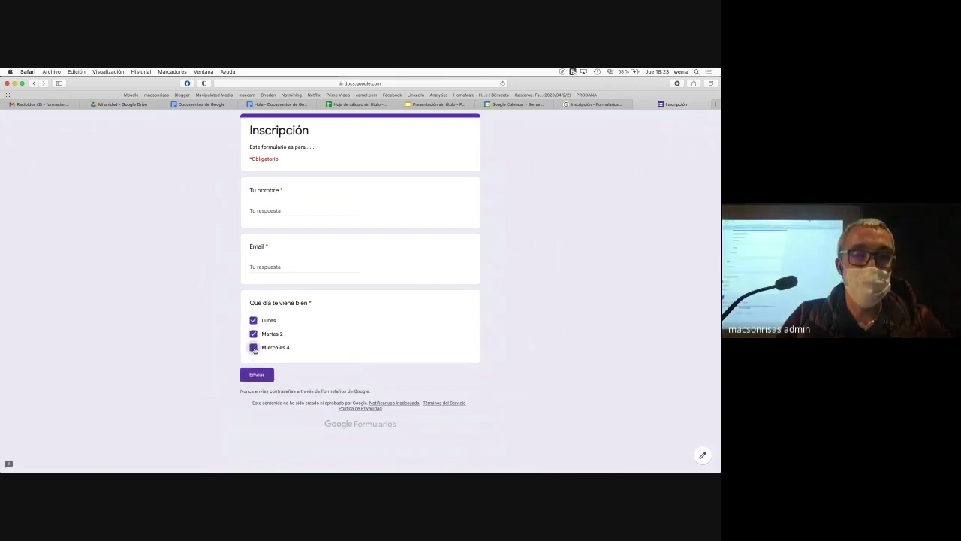
pyautogui.click(253, 347)
pyautogui.click(254, 333)
pyautogui.click(254, 319)
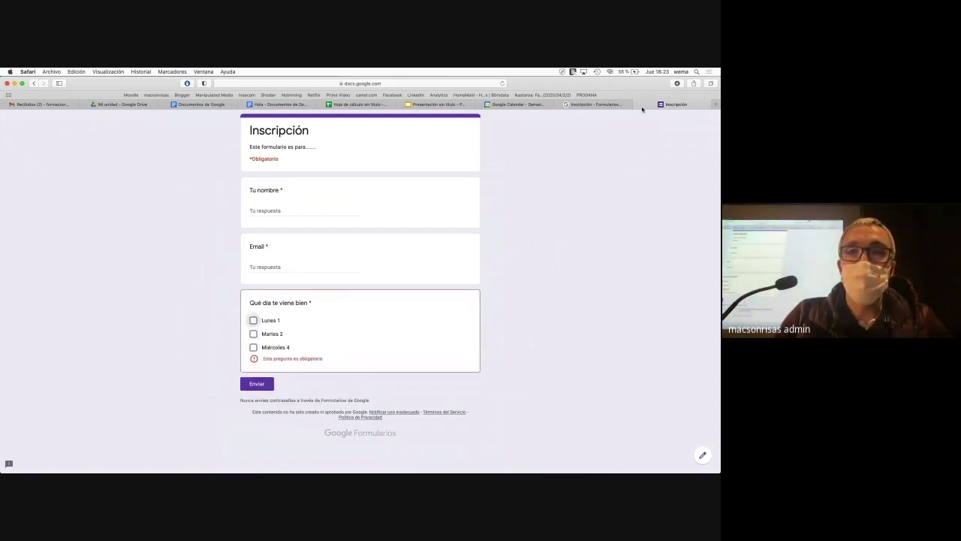
pyautogui.click(36, 83)
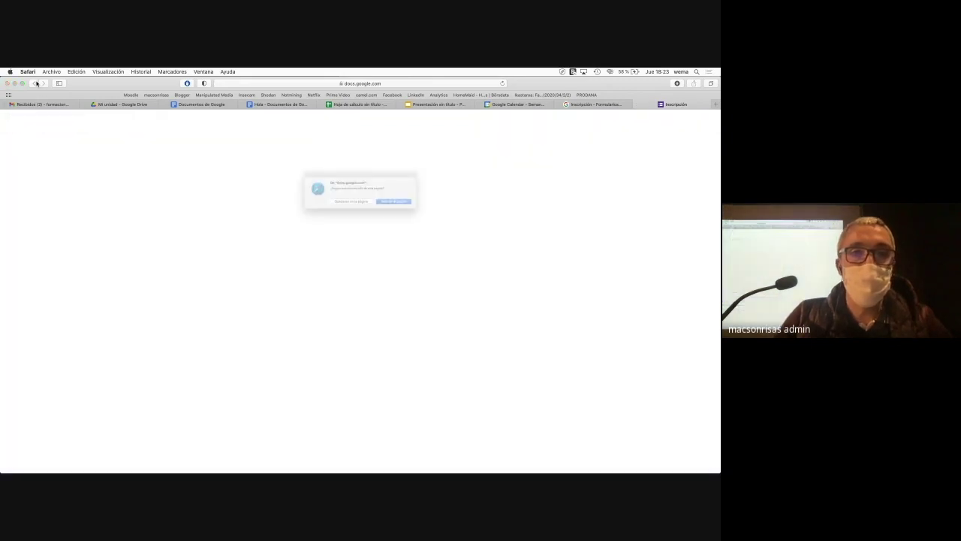
pyautogui.click(396, 206)
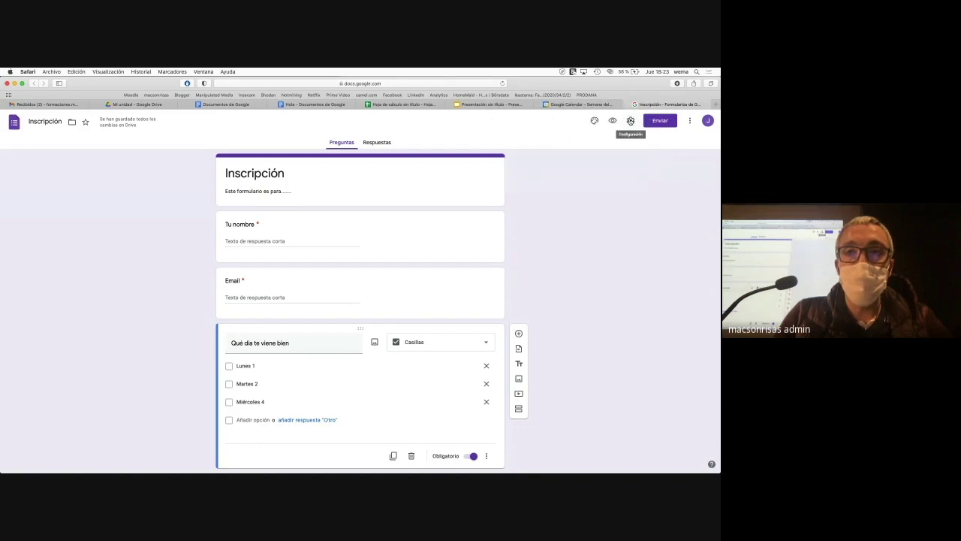
# Check the form's general settings (Configuración) and close them without changes.
pyautogui.click(630, 121)
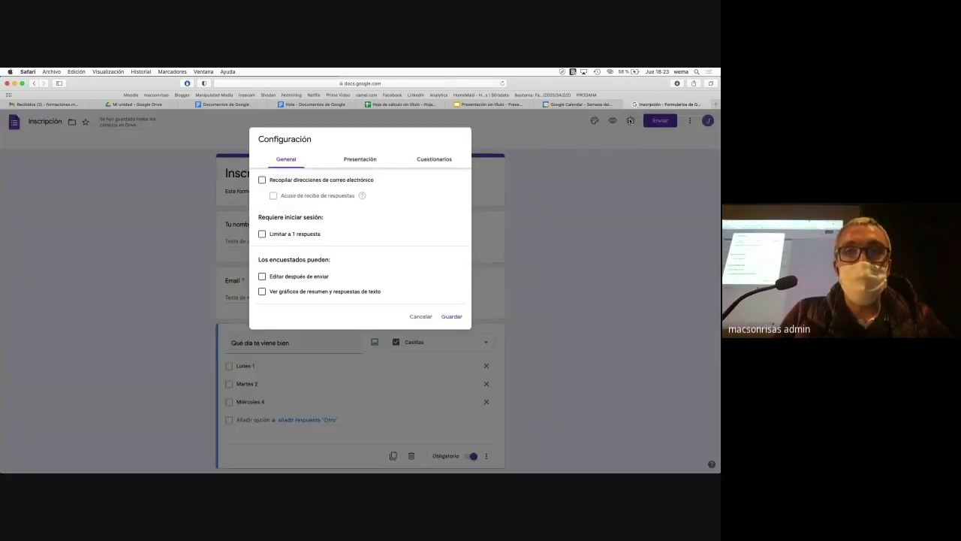
pyautogui.click(574, 220)
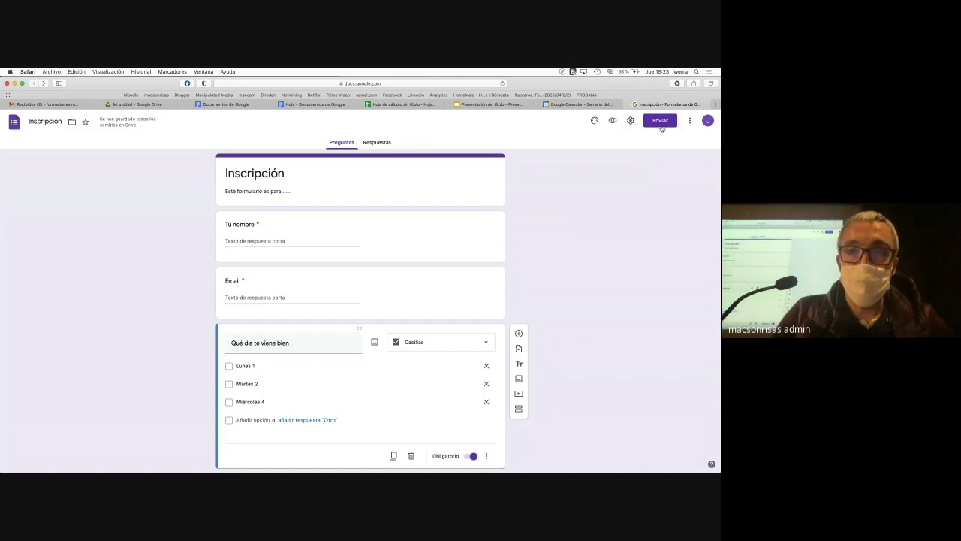
# Sign in to the organisation's admin Google account, filling in the saved account password.
pyautogui.click(708, 120)
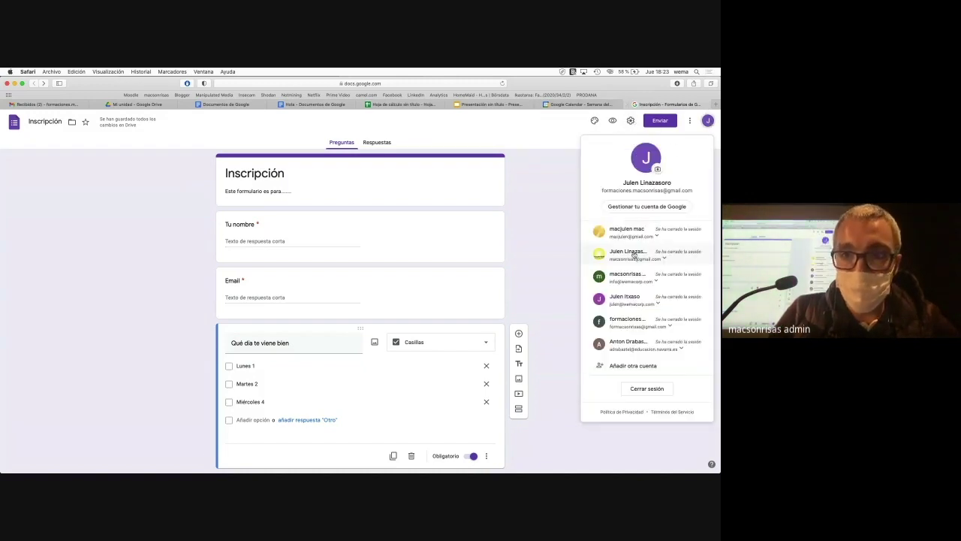
pyautogui.click(625, 277)
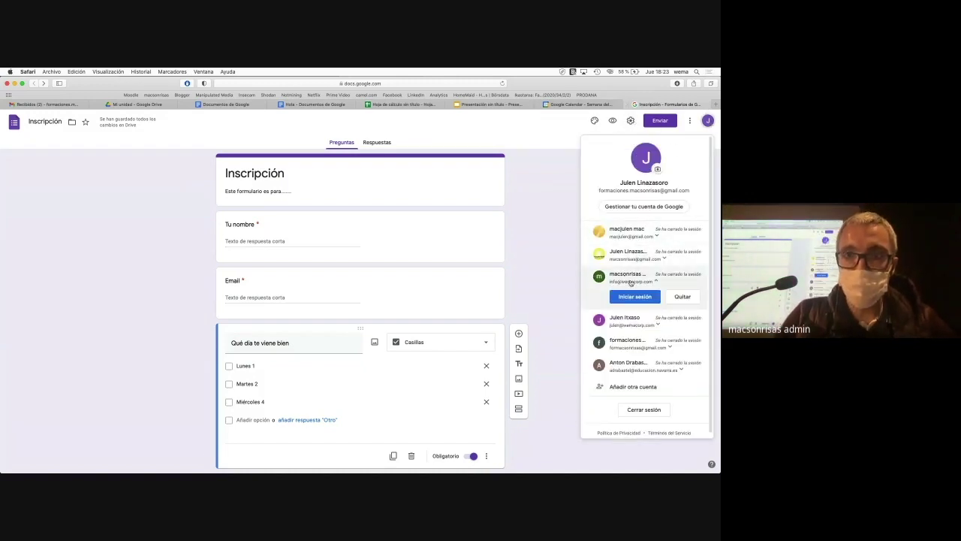
pyautogui.click(635, 296)
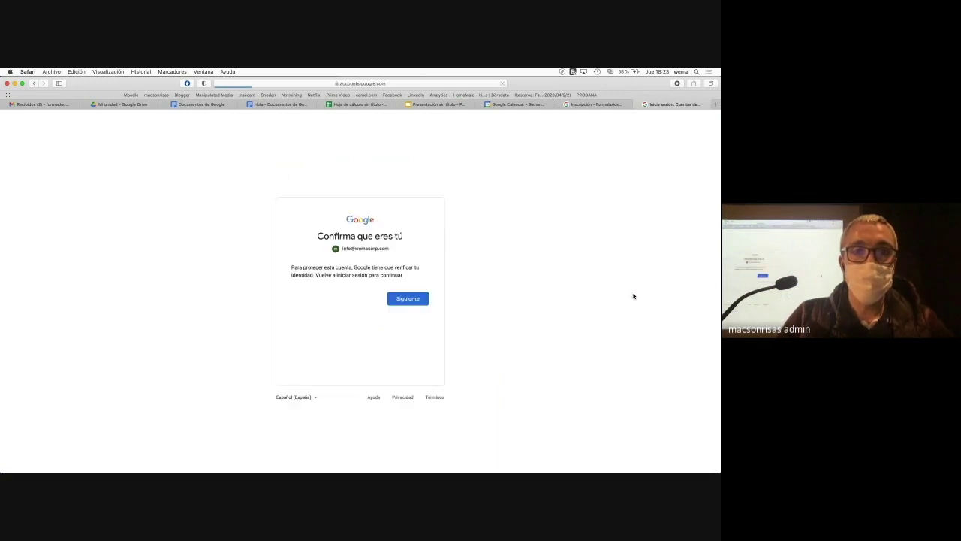
pyautogui.click(407, 298)
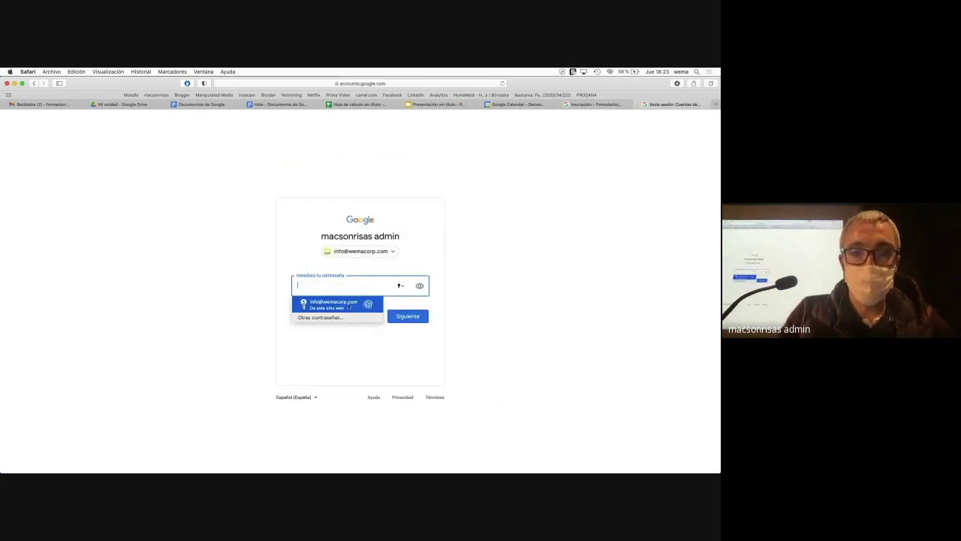
pyautogui.click(349, 305)
pyautogui.click(425, 316)
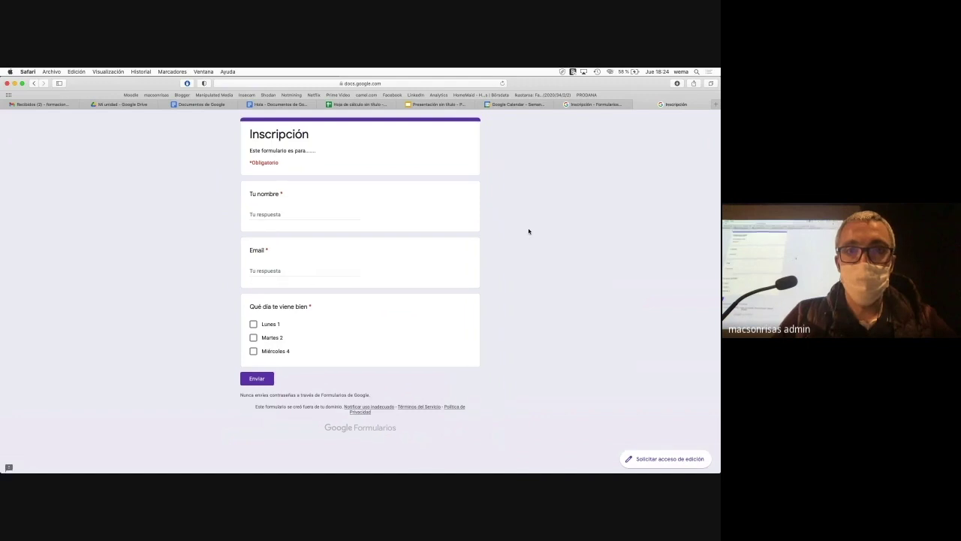
# Close both "Inscripción" form tabs and open Google Drive from Google Calendar.
pyautogui.click(638, 105)
pyautogui.click(626, 105)
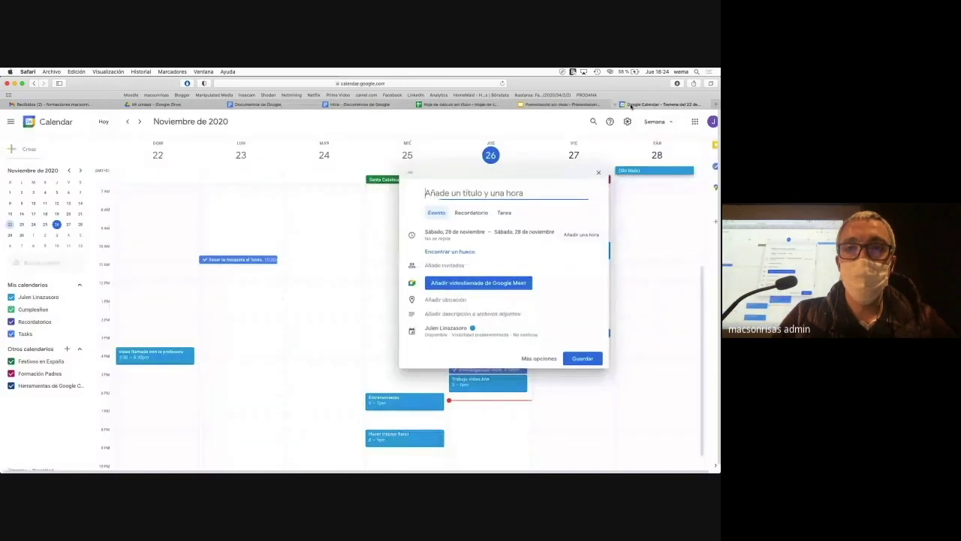
pyautogui.click(688, 124)
pyautogui.click(694, 121)
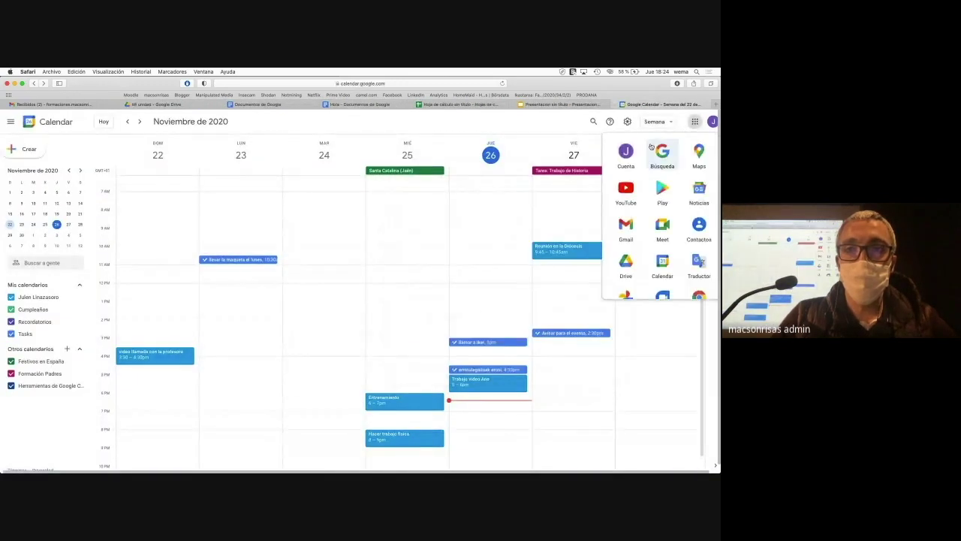
pyautogui.click(625, 264)
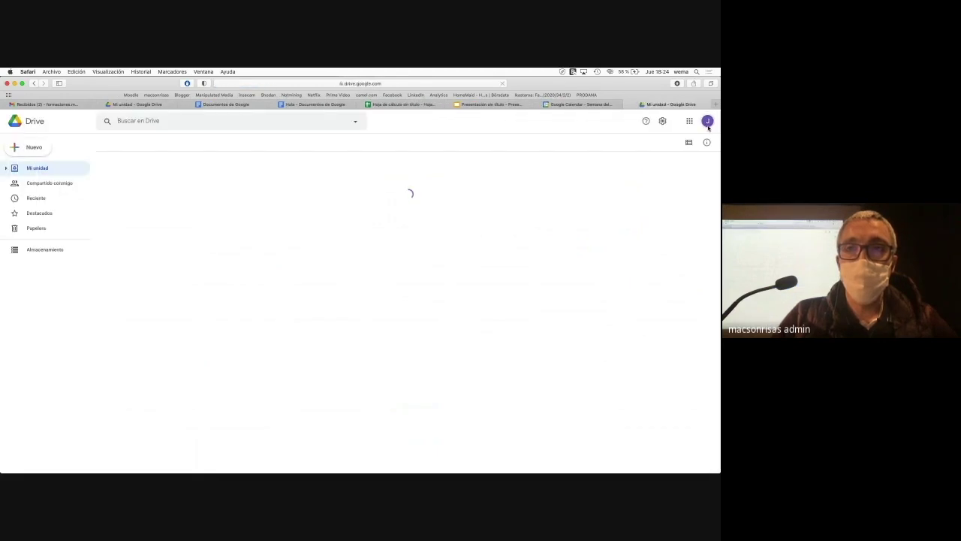
# Switch Drive to the signed-in G Suite admin account and close the Google Calendar tab.
pyautogui.click(708, 122)
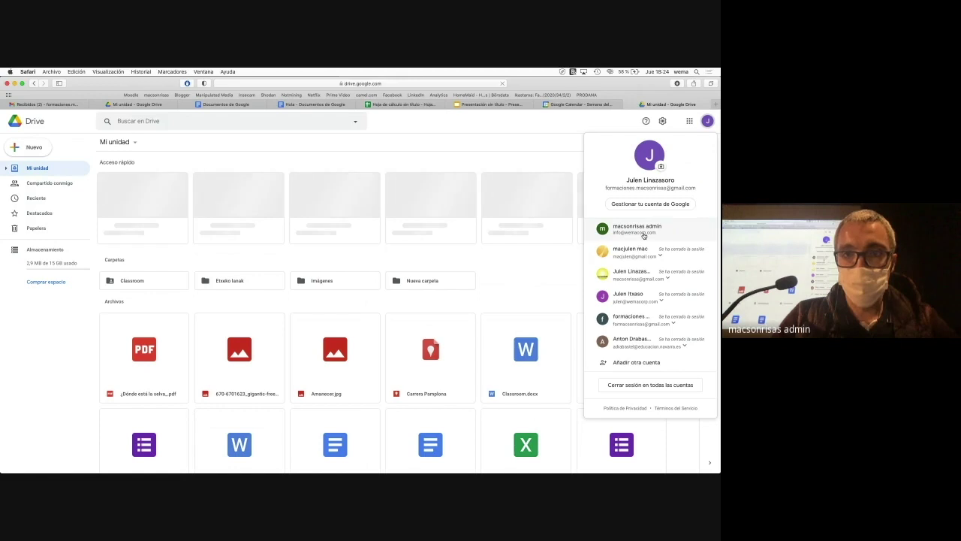
pyautogui.click(643, 234)
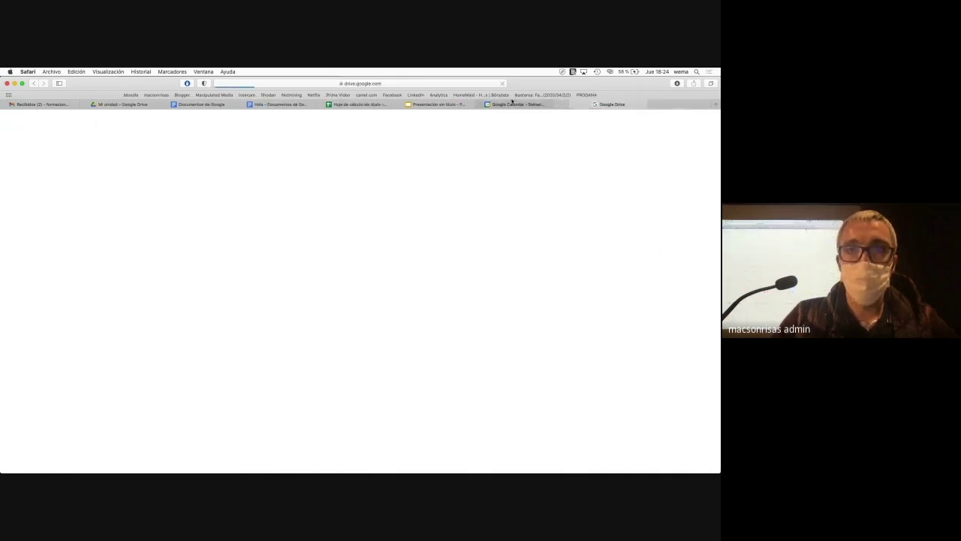
pyautogui.click(487, 104)
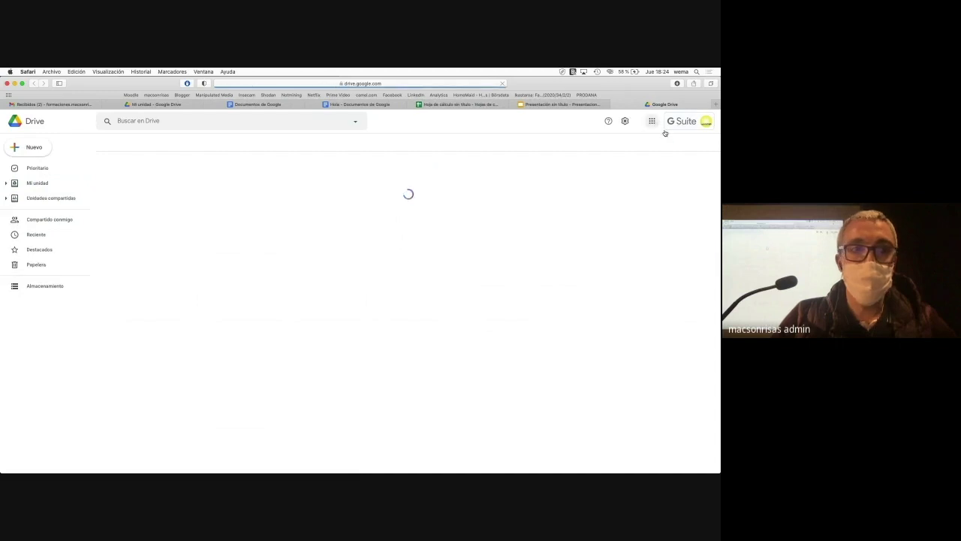
# Create a new blank Google form from Drive and name it "2".
pyautogui.click(21, 146)
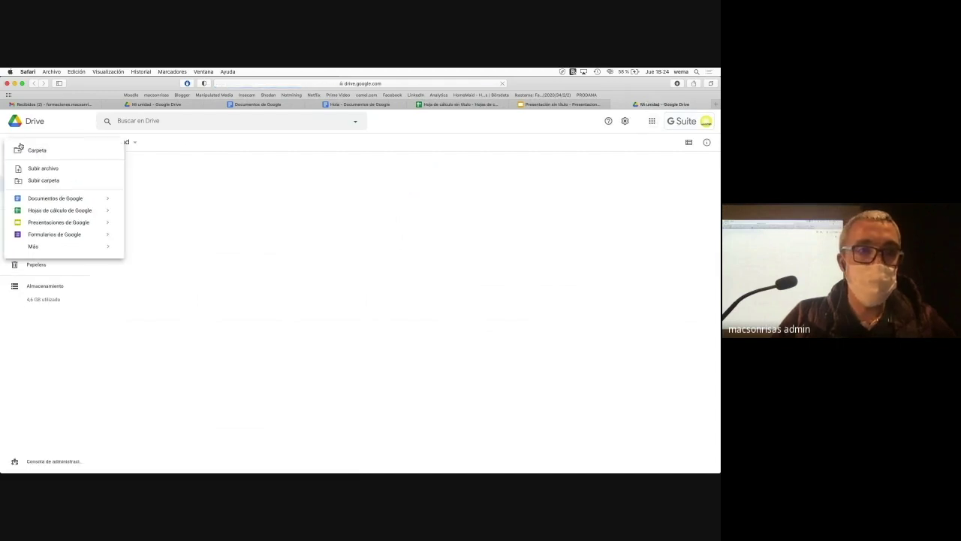
pyautogui.click(34, 234)
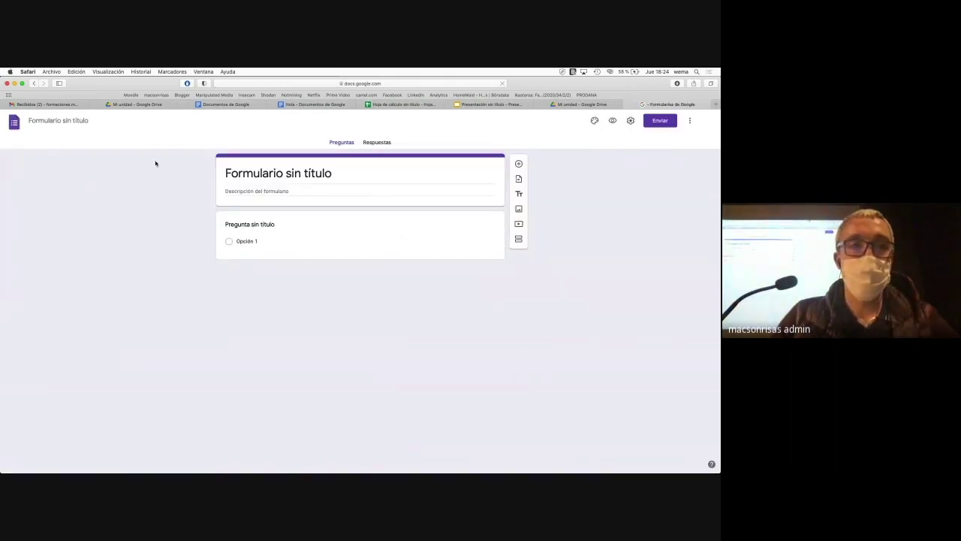
pyautogui.click(71, 121)
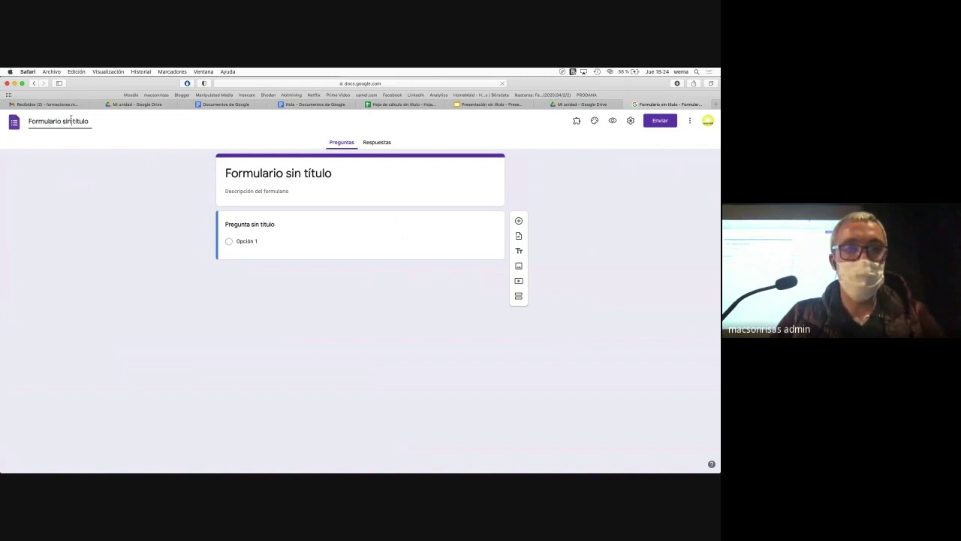
pyautogui.write('2')
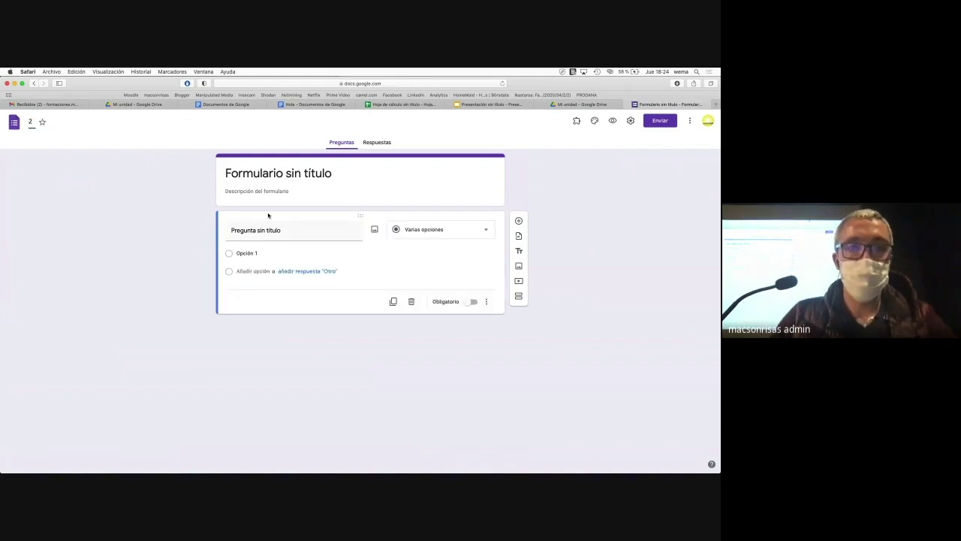
pyautogui.click(270, 229)
# Try lifting the sign-in restriction to WEMA CORP users in the form's general settings, then leave without saving.
pyautogui.click(630, 122)
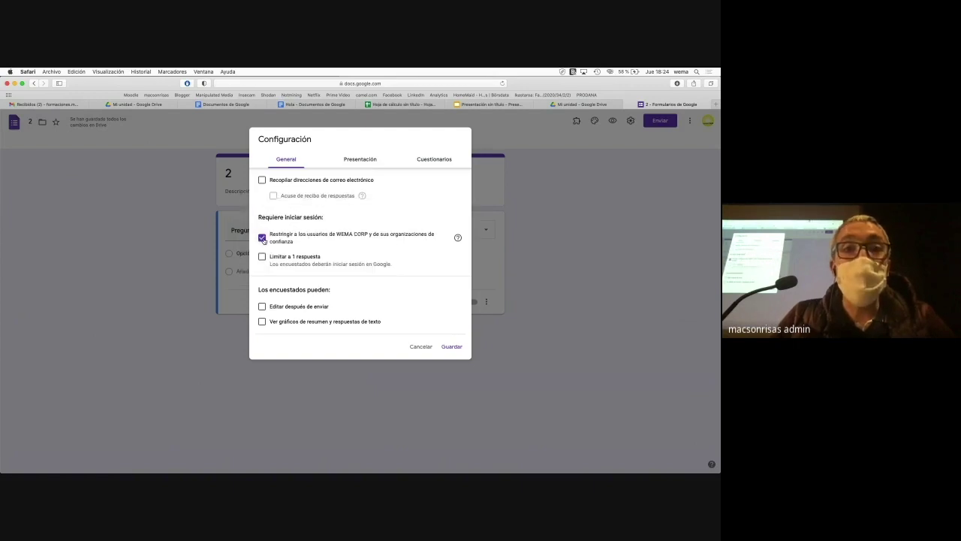
pyautogui.click(262, 238)
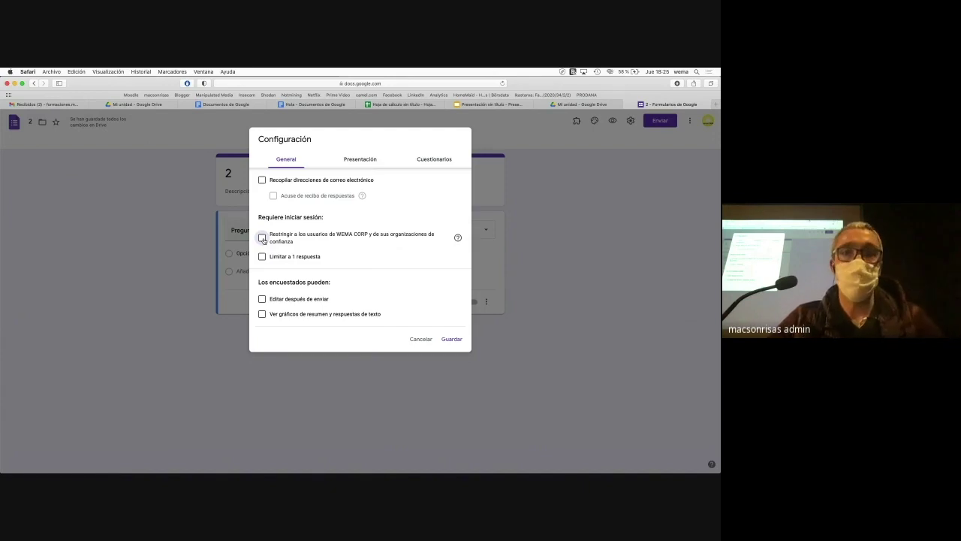
pyautogui.click(540, 256)
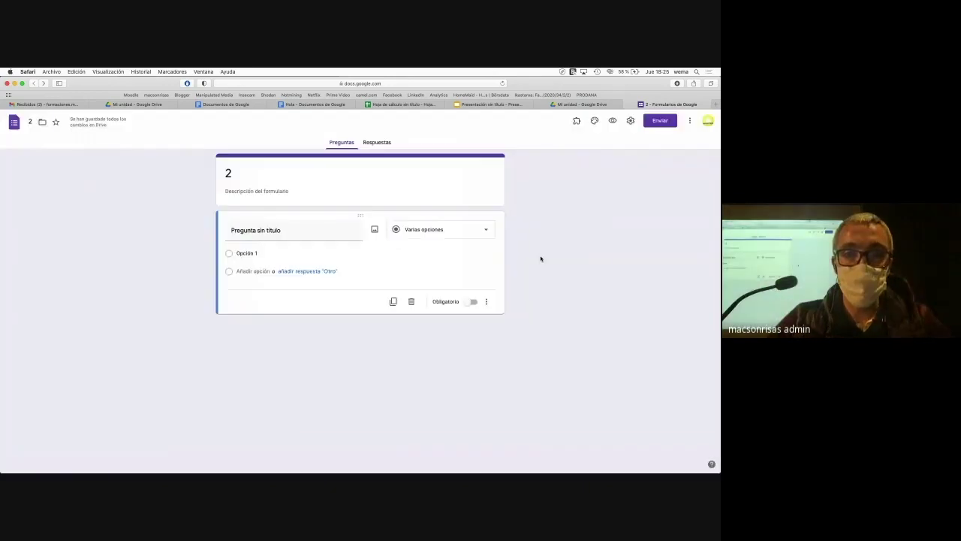
pyautogui.click(630, 121)
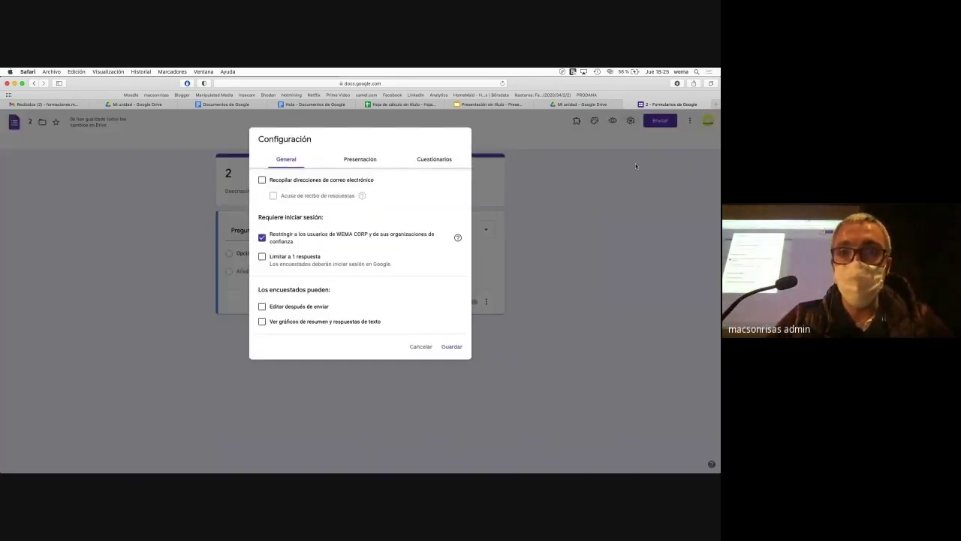
pyautogui.press('Escape')
# Check the form's additional options and the fields for sending it by email.
pyautogui.click(691, 122)
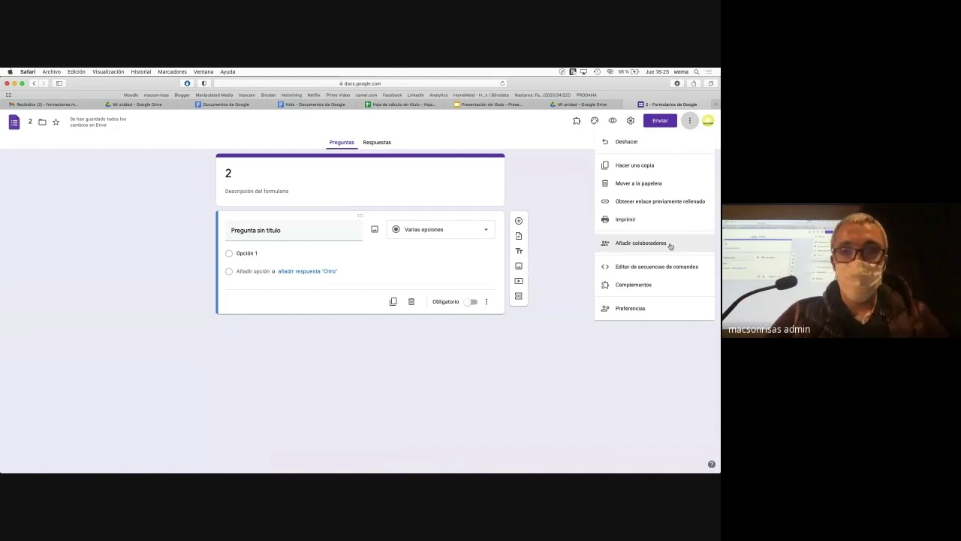
pyautogui.click(658, 370)
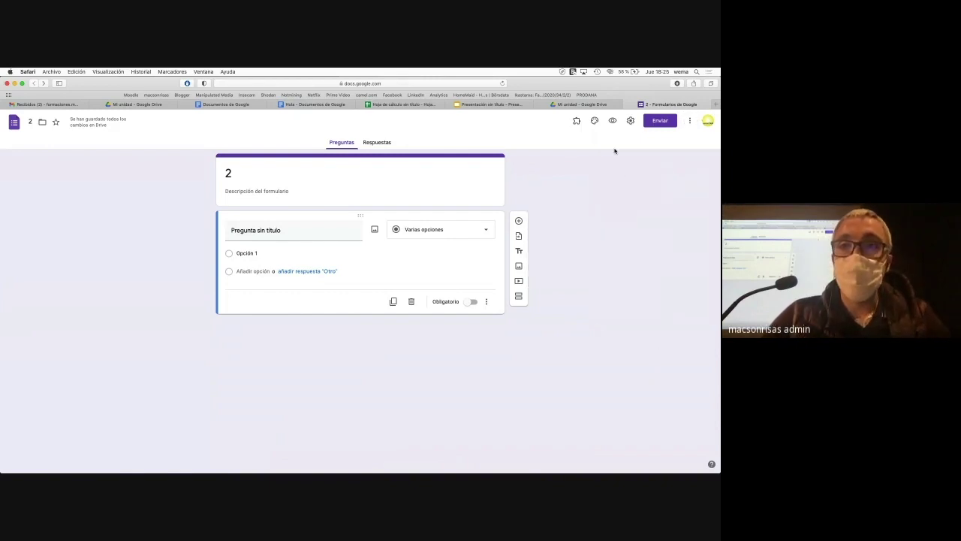
pyautogui.click(660, 121)
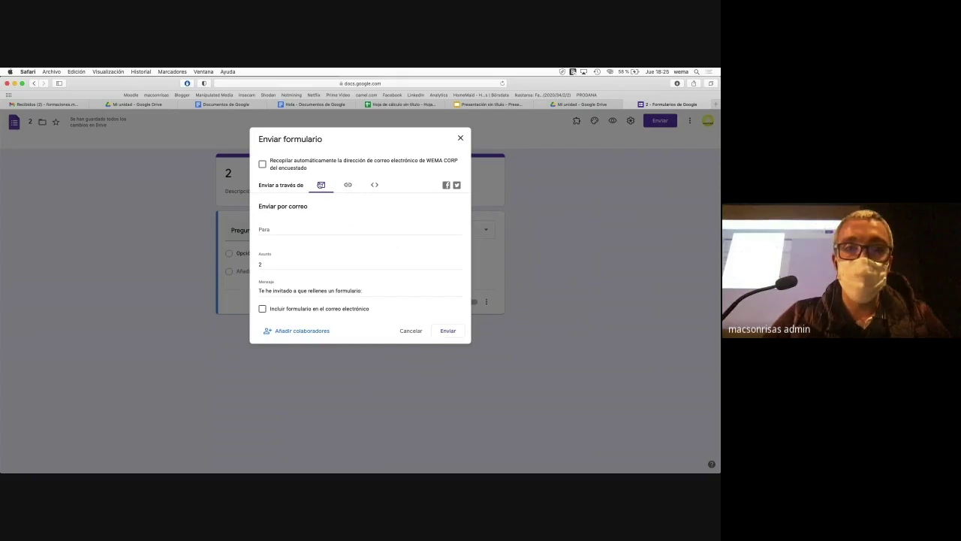
pyautogui.click(322, 185)
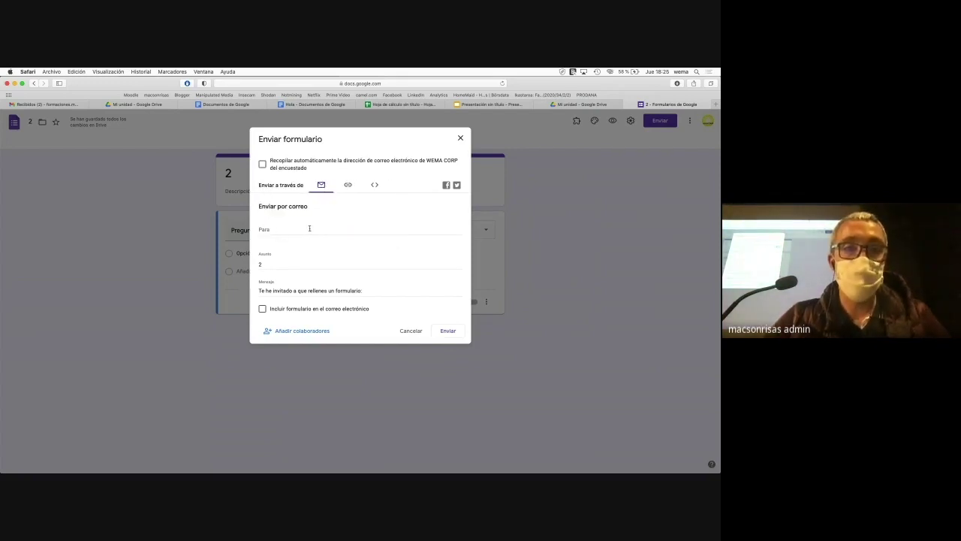
# Show the form's sharing link in shortened form, examine it magnified, and close the send dialog.
pyautogui.rightClick(349, 186)
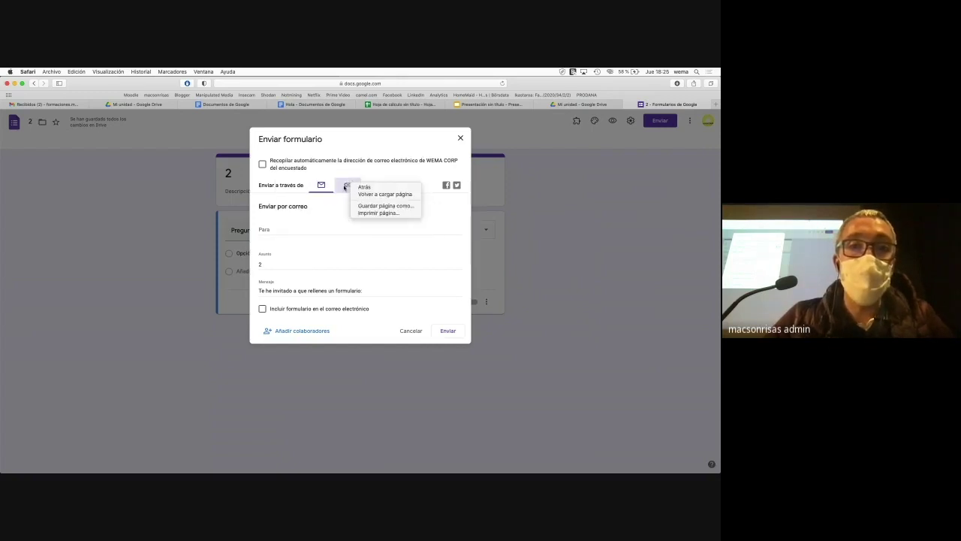
pyautogui.press('Escape')
pyautogui.click(345, 186)
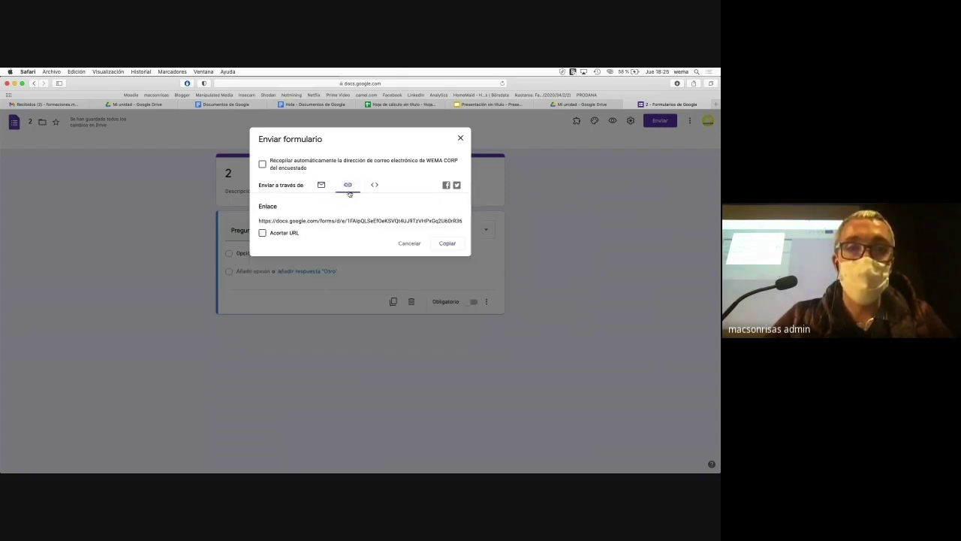
pyautogui.click(263, 233)
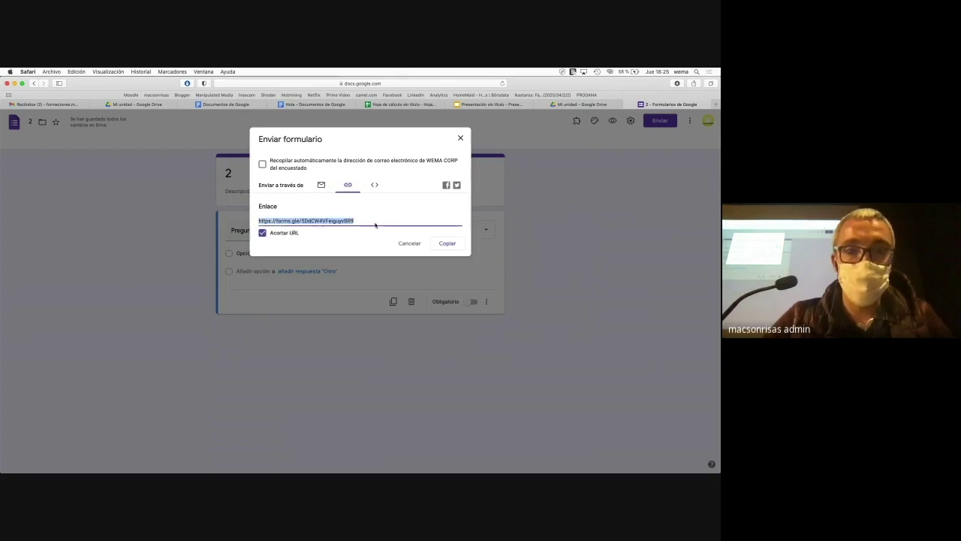
pyautogui.press('alt+super+8')
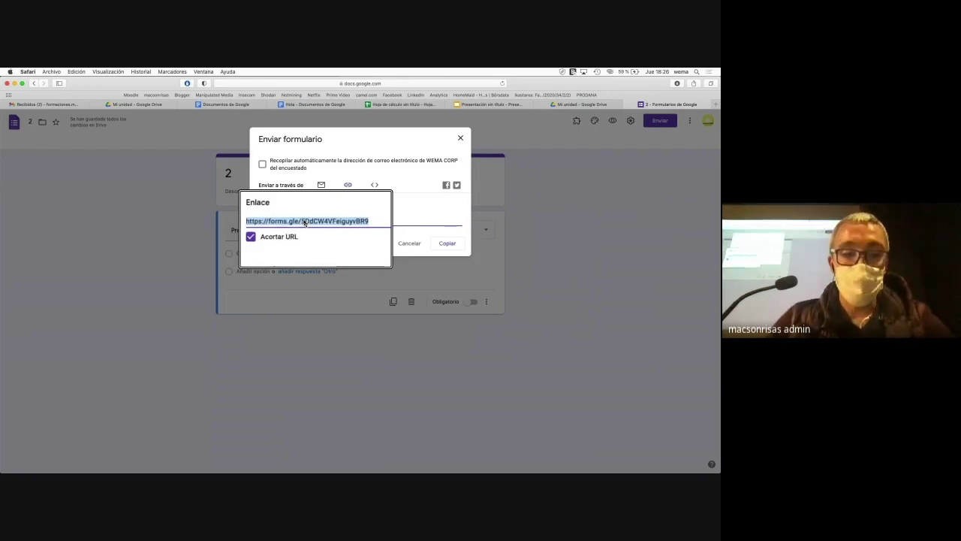
pyautogui.click(461, 137)
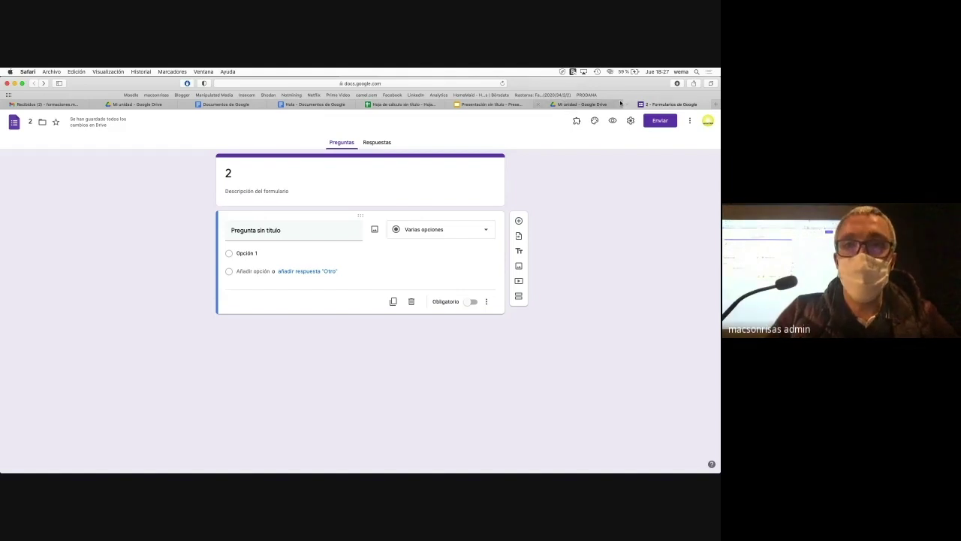
# Close the form "2" and bring up the list of Google apps from Drive.
pyautogui.click(622, 103)
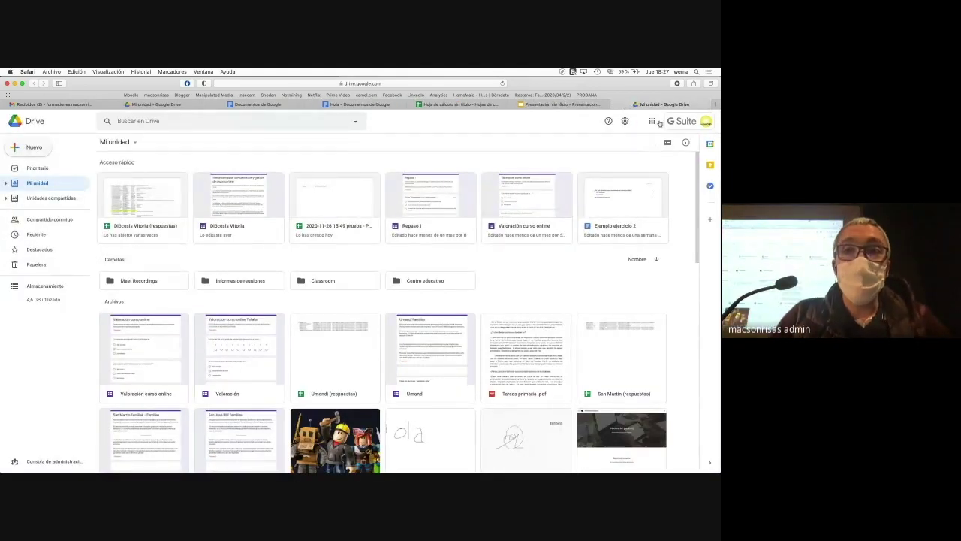
pyautogui.click(652, 121)
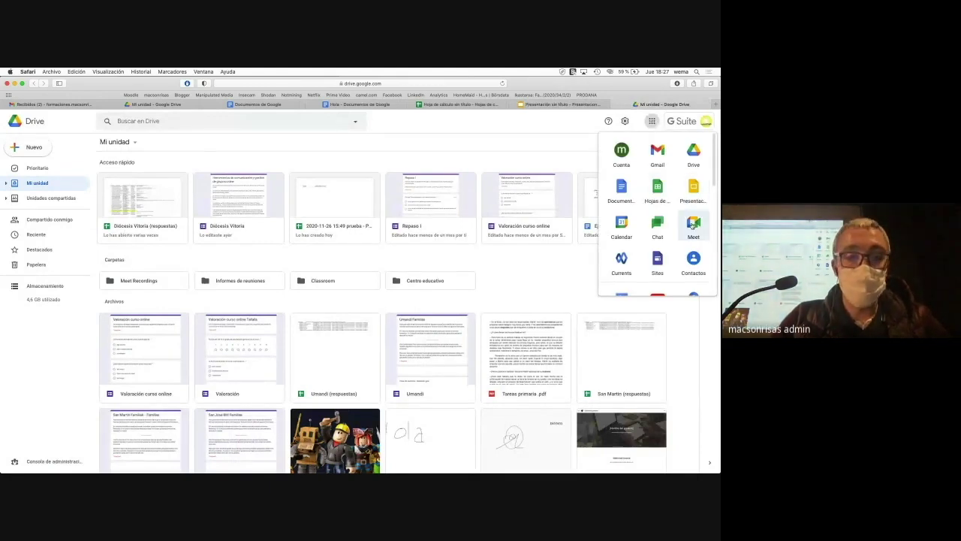
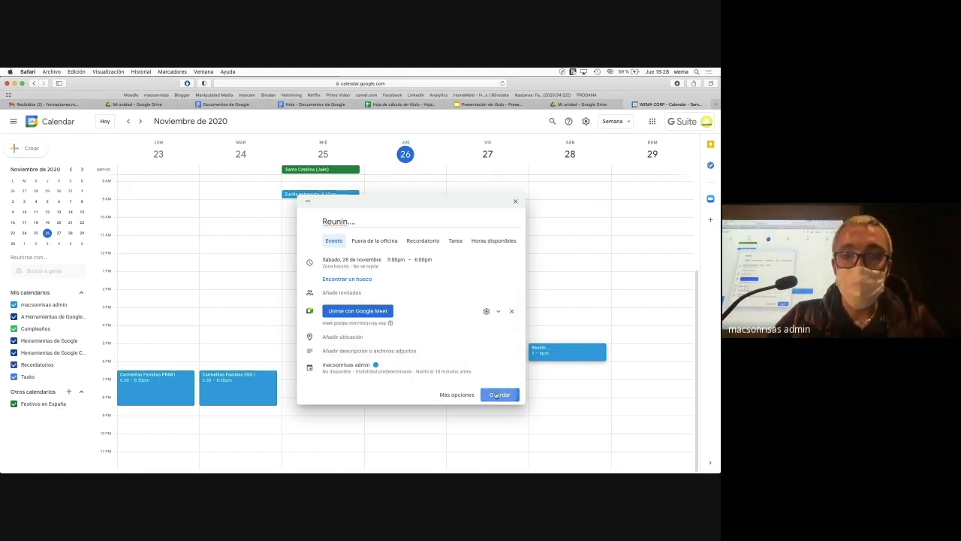
# Save the Google Meet event "Reunin...." for Saturday 28 November, 5:00–6:00pm, and check its details.
pyautogui.click(490, 394)
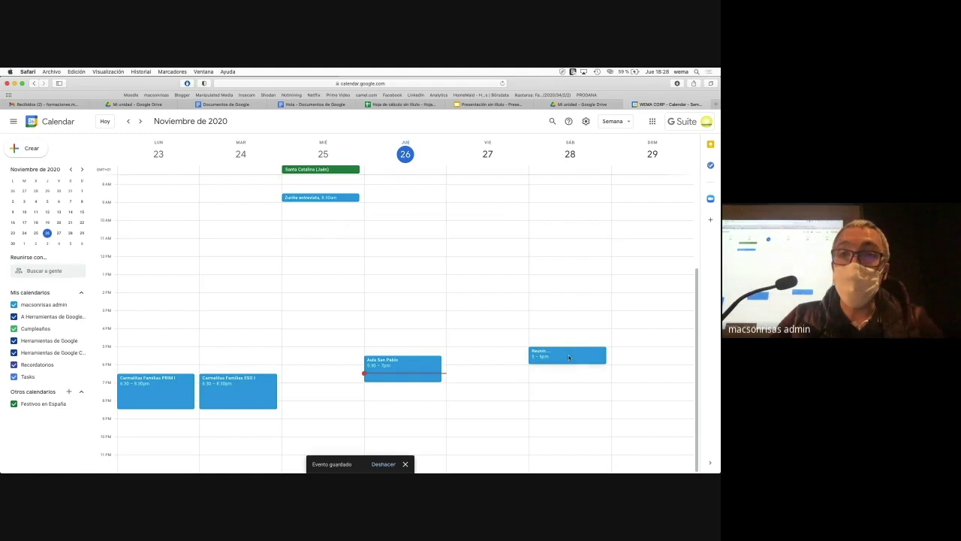
pyautogui.click(570, 358)
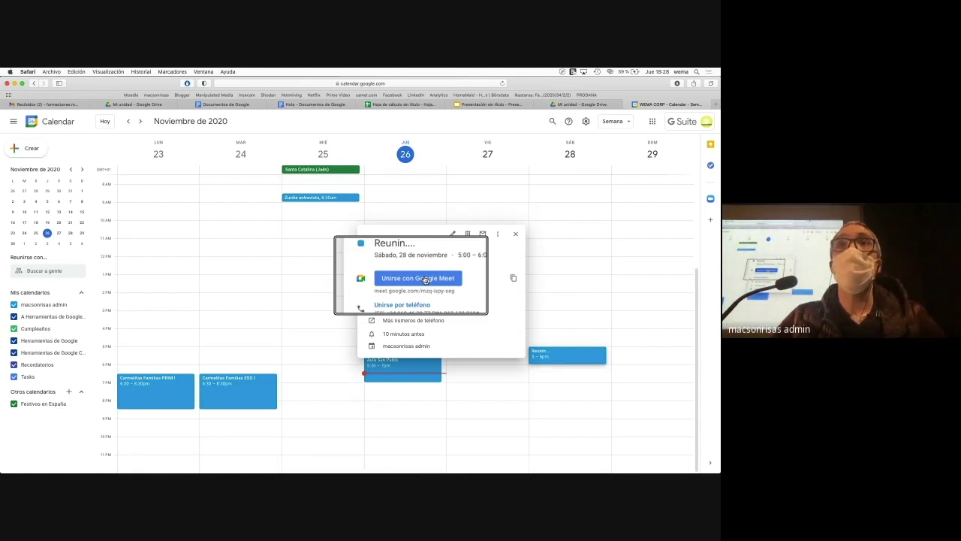
pyautogui.press('super+alt+8')
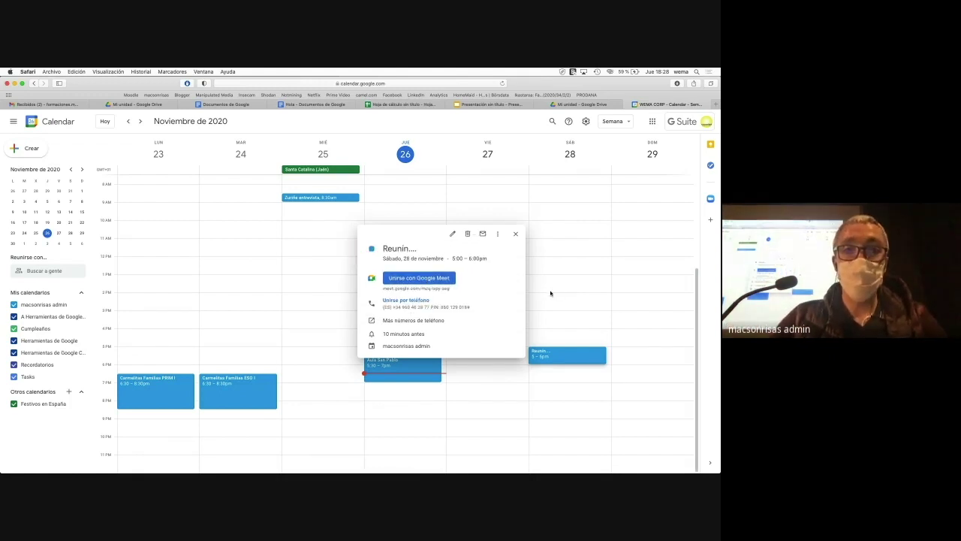
pyautogui.click(566, 296)
# Create an event titled "R" on Saturday 28 November, 2:00–3:00pm, add a Google Meet video call and save it.
pyautogui.click(566, 297)
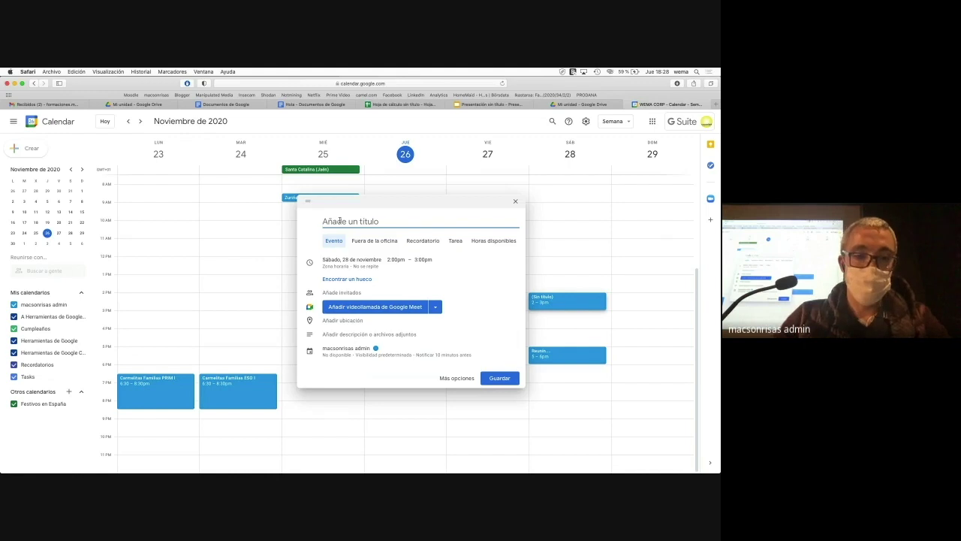
pyautogui.write('R')
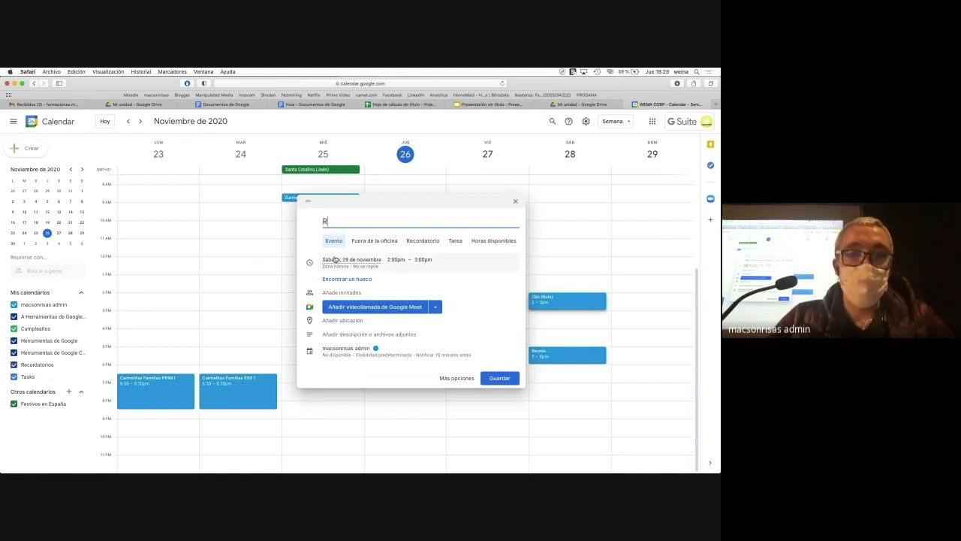
pyautogui.click(335, 259)
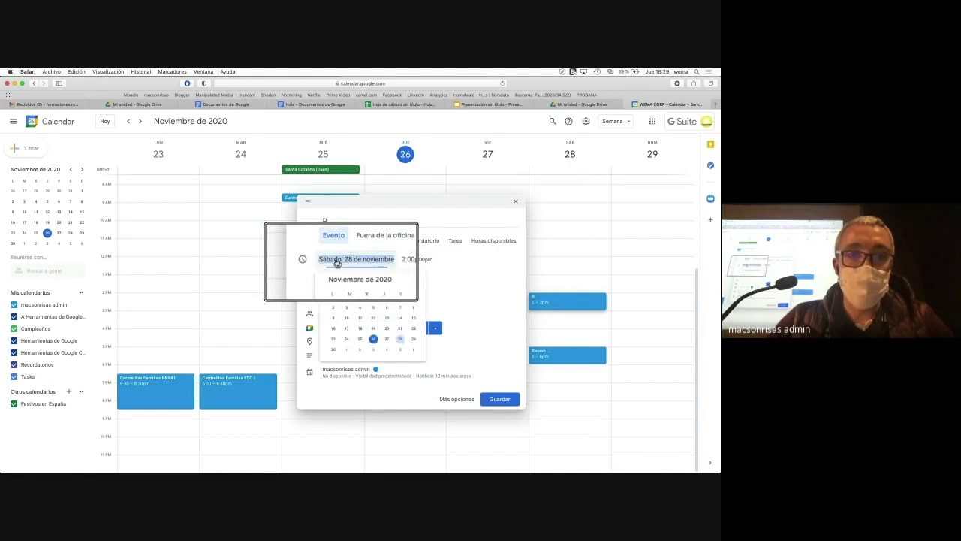
pyautogui.click(400, 340)
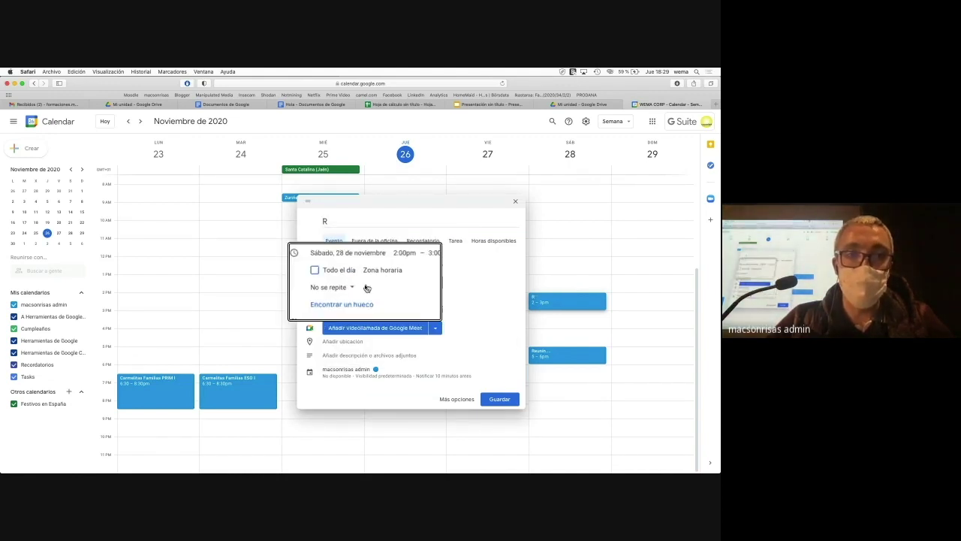
pyautogui.click(351, 328)
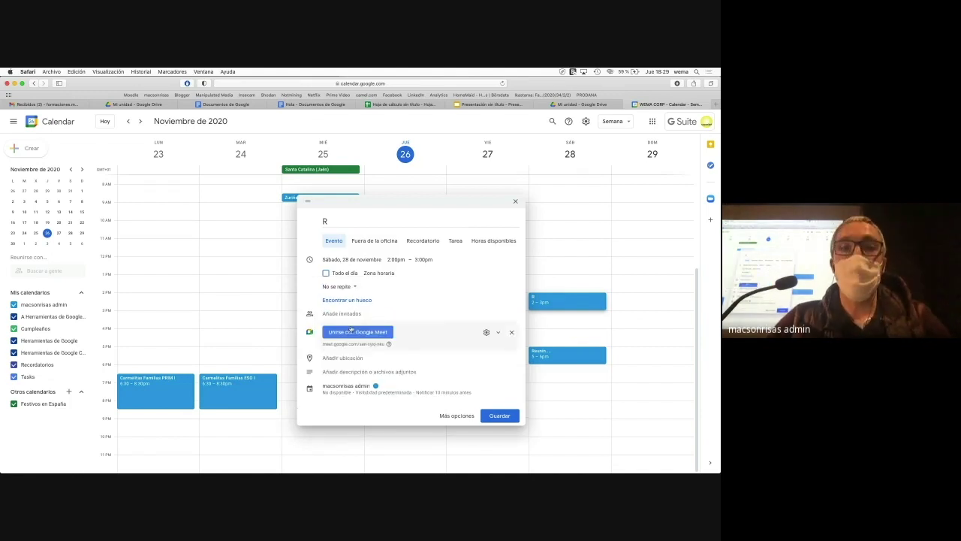
pyautogui.click(498, 416)
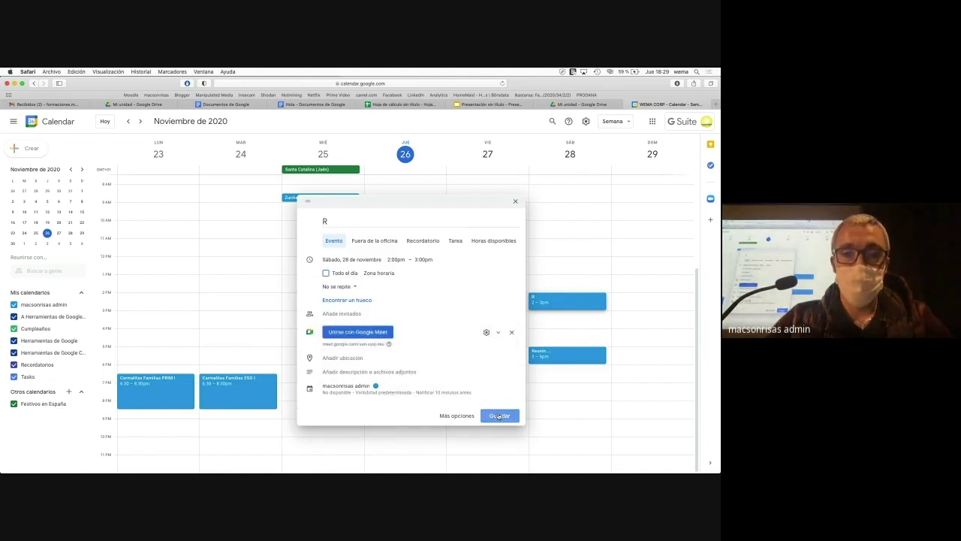
# Copy the Google Meet link from the "R" event's details, recheck where the link is copied, and close the details.
pyautogui.click(566, 303)
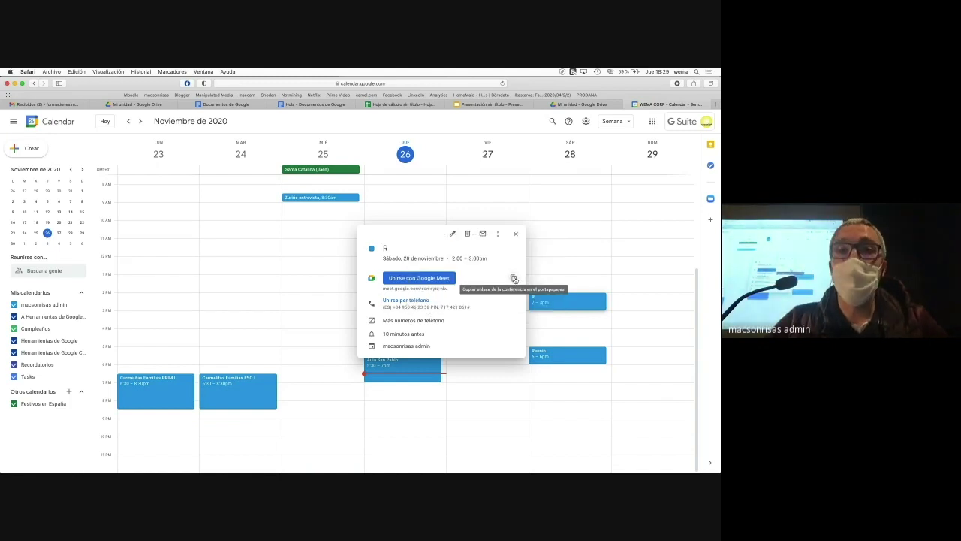
pyautogui.click(514, 279)
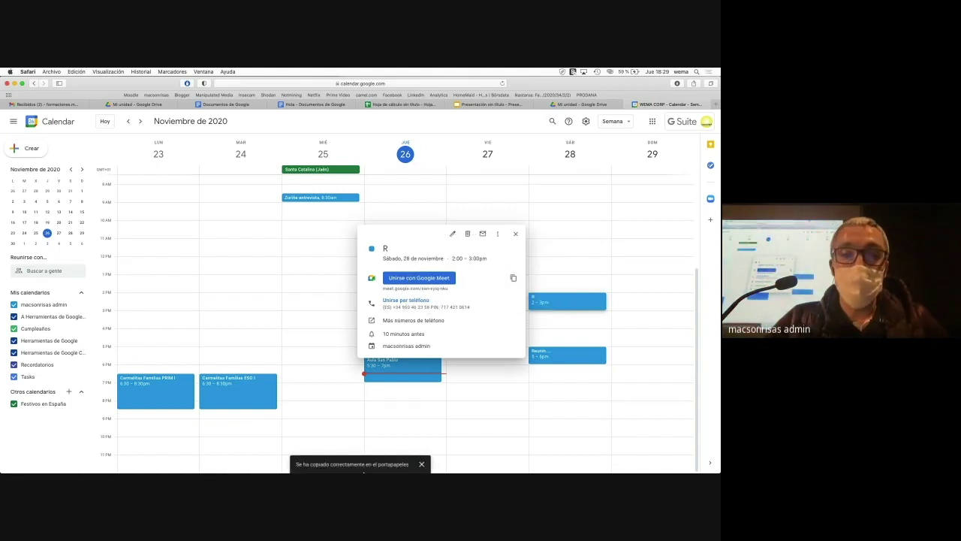
pyautogui.click(516, 281)
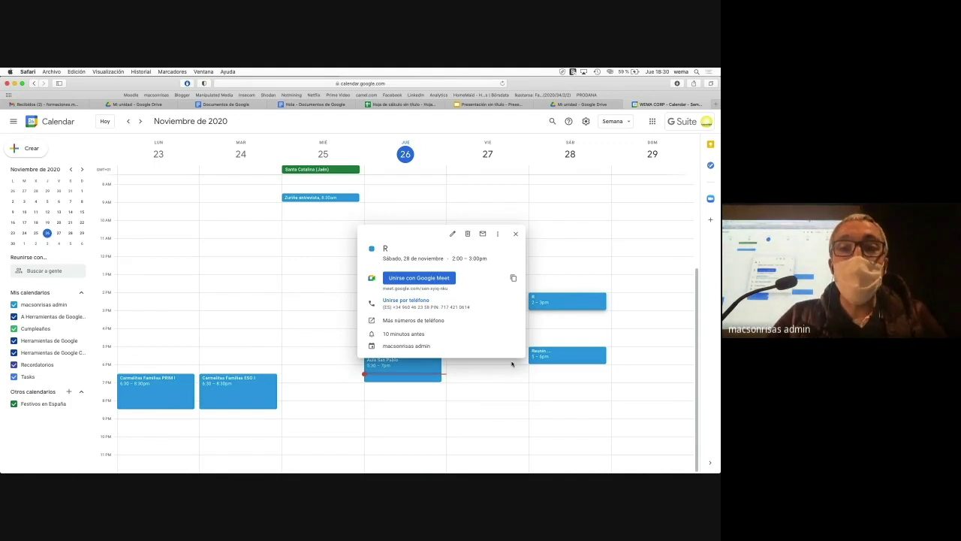
pyautogui.click(571, 258)
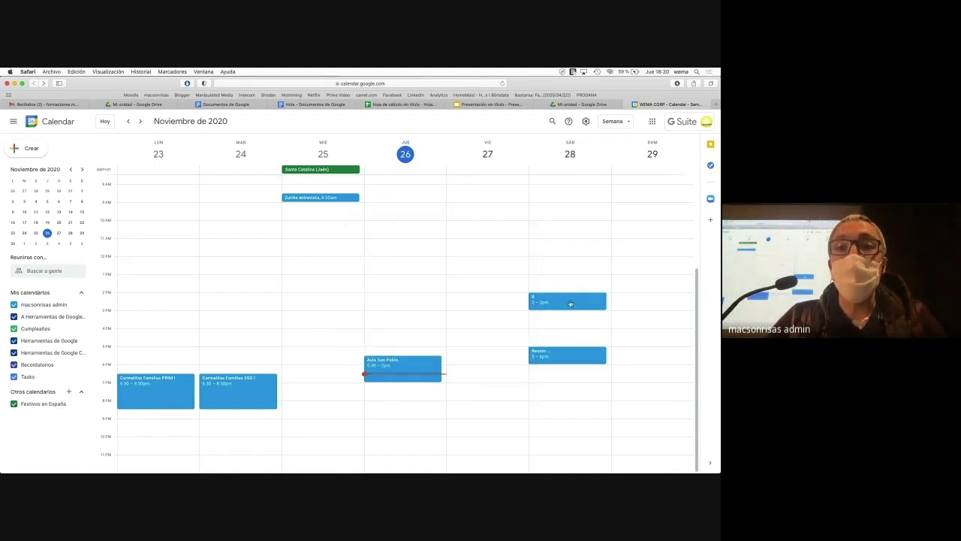
pyautogui.click(571, 304)
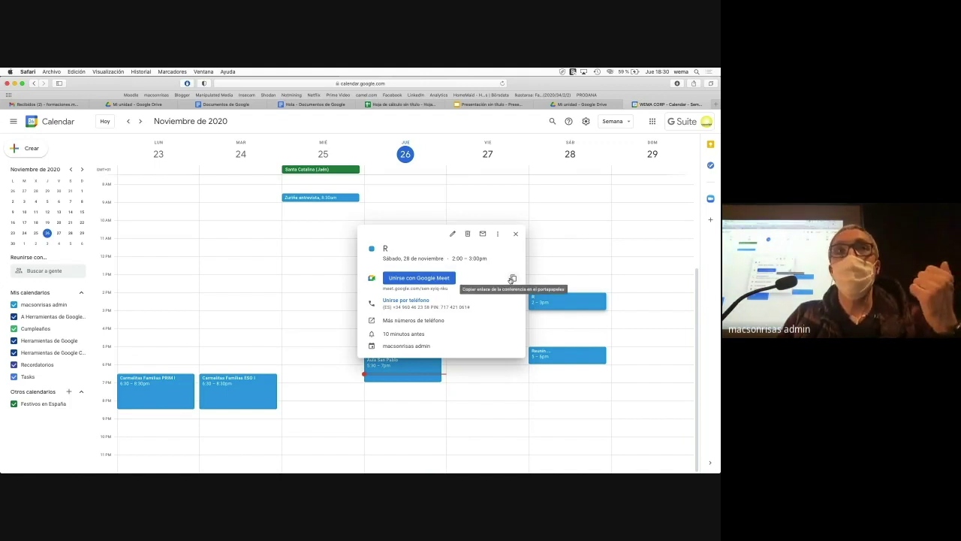
pyautogui.click(554, 256)
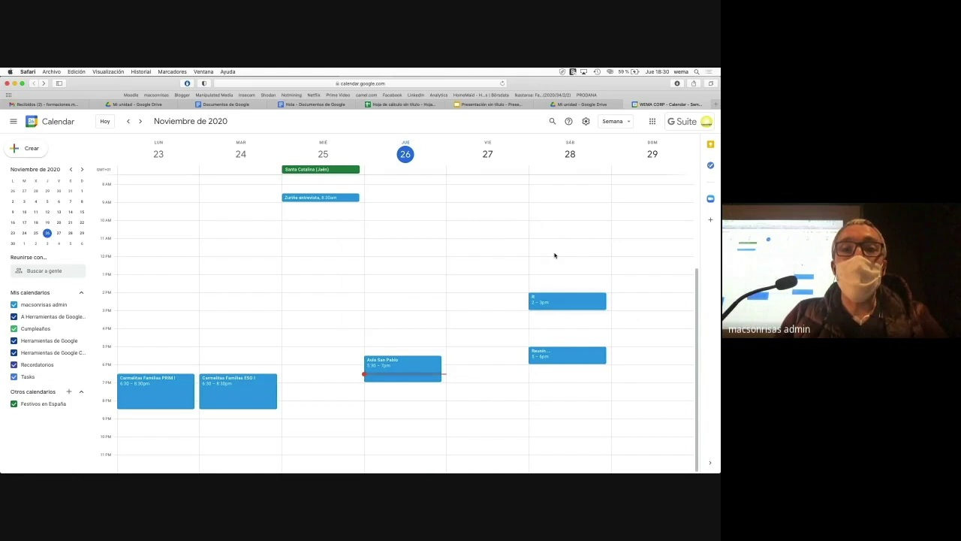
# Recheck the Google Meet details of the "R" event on Saturday 28 November and close them.
pyautogui.click(563, 301)
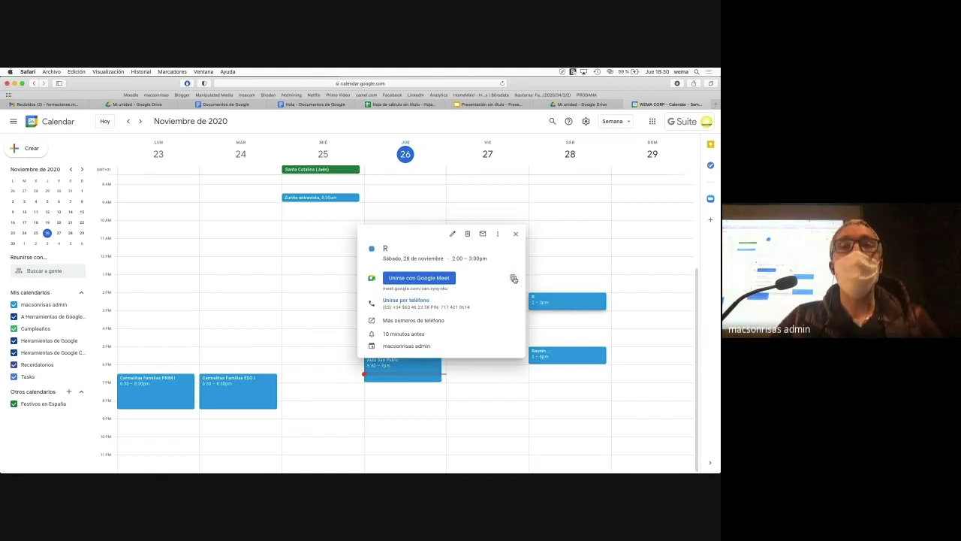
pyautogui.click(560, 257)
# Open Google Meet from the Google apps list, view the dialog for starting or joining a meeting, and close it.
pyautogui.click(653, 123)
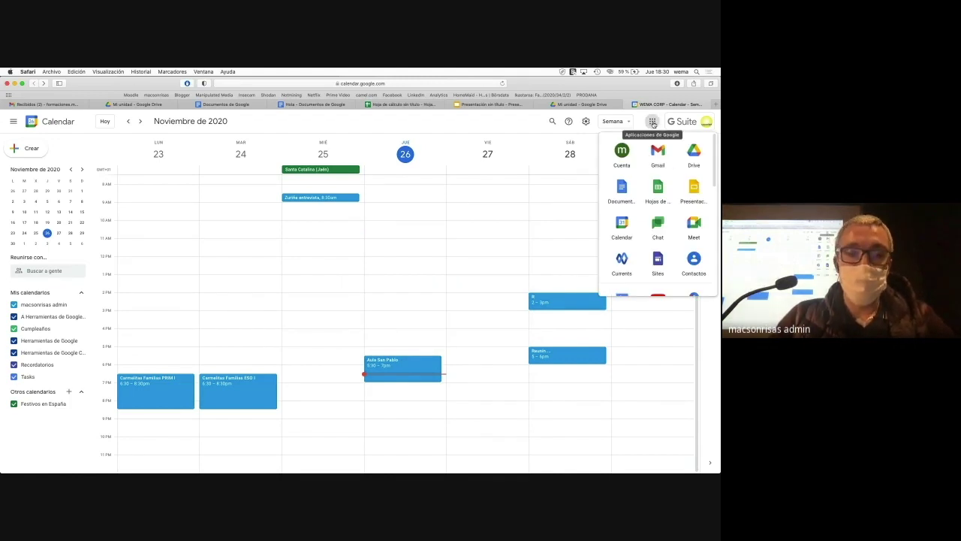
pyautogui.click(693, 224)
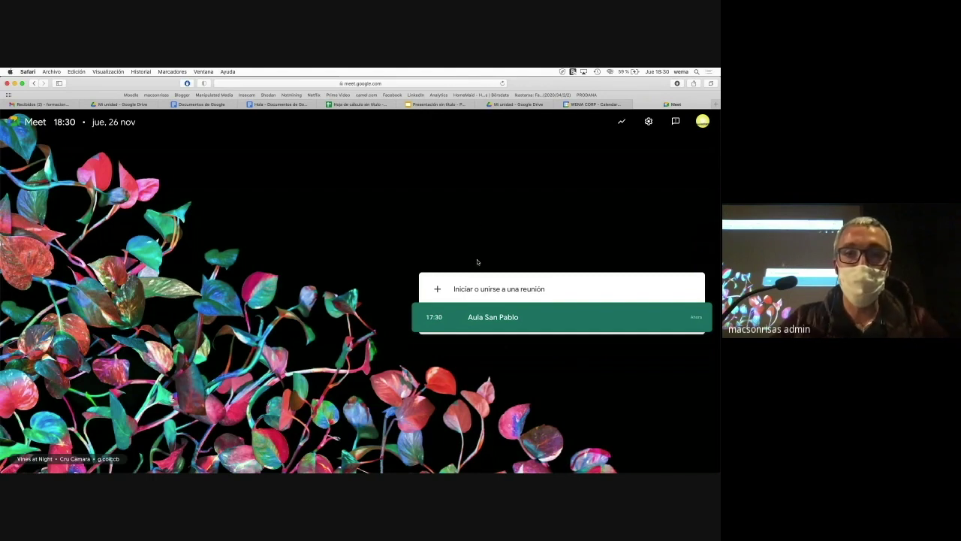
pyautogui.click(443, 288)
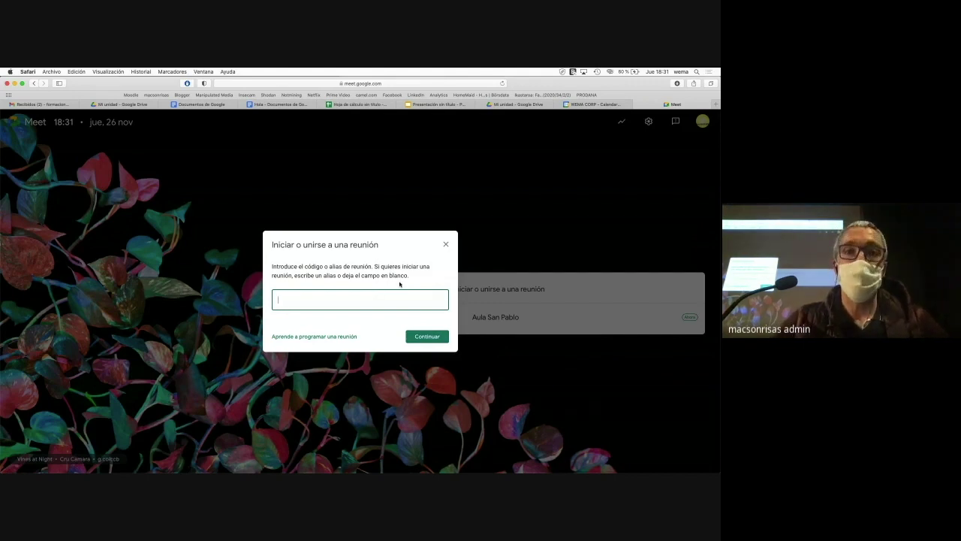
pyautogui.click(445, 245)
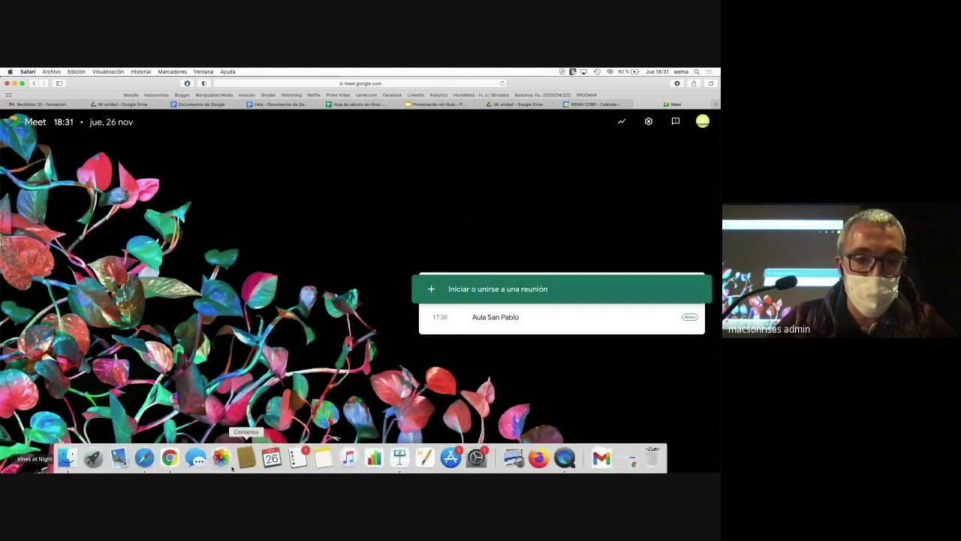
# Switch to the "Aula San Pablo" call in Chrome, hide its participant list and briefly magnify the control that shows everyone.
pyautogui.click(170, 459)
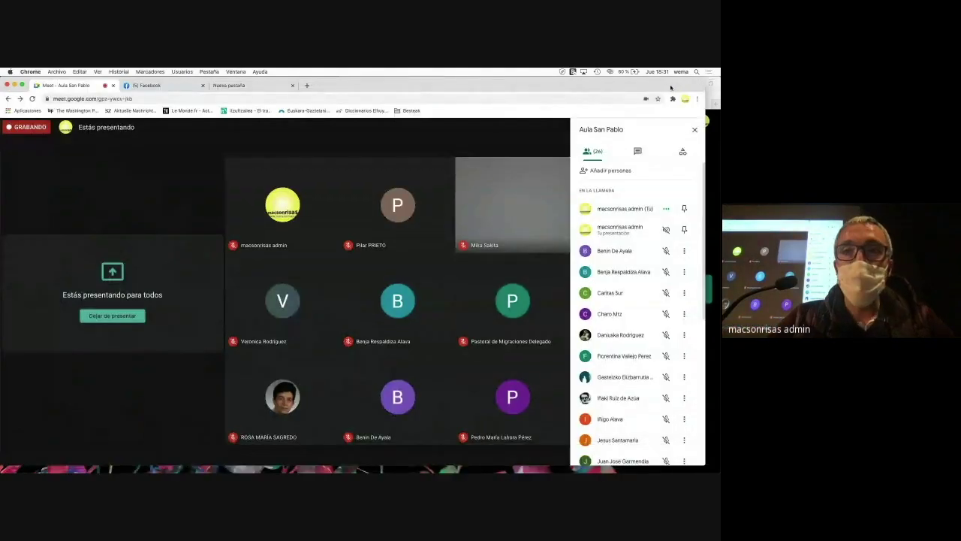
pyautogui.click(695, 131)
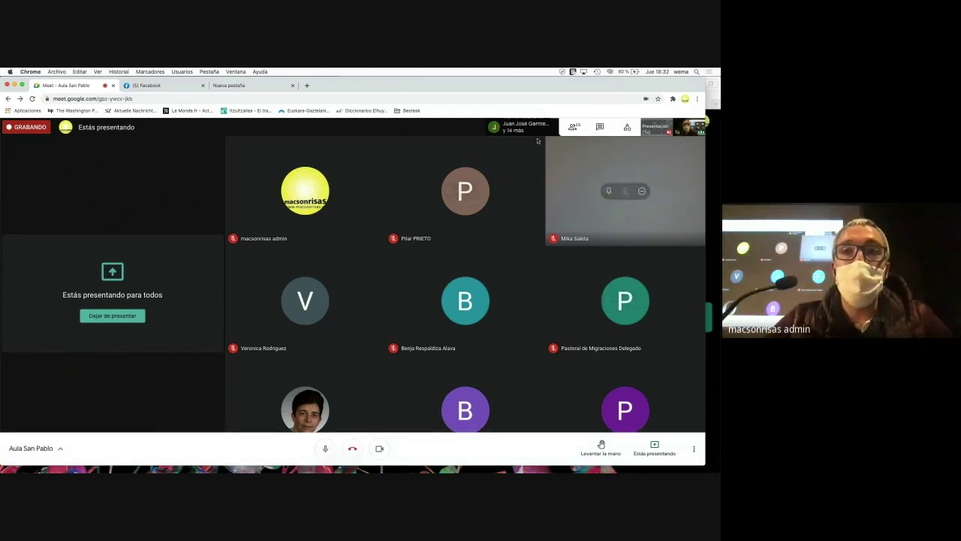
pyautogui.press('alt+super+8')
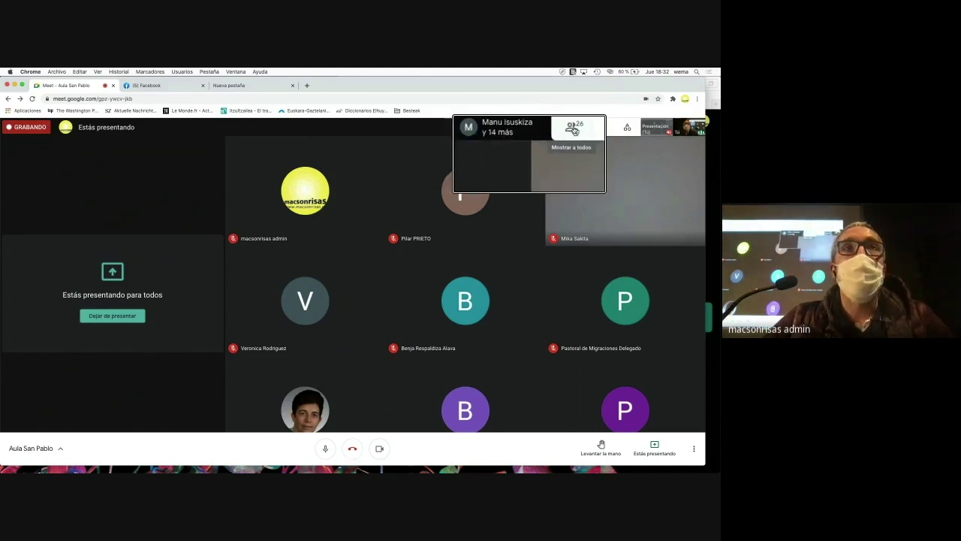
pyautogui.press('alt+super+8')
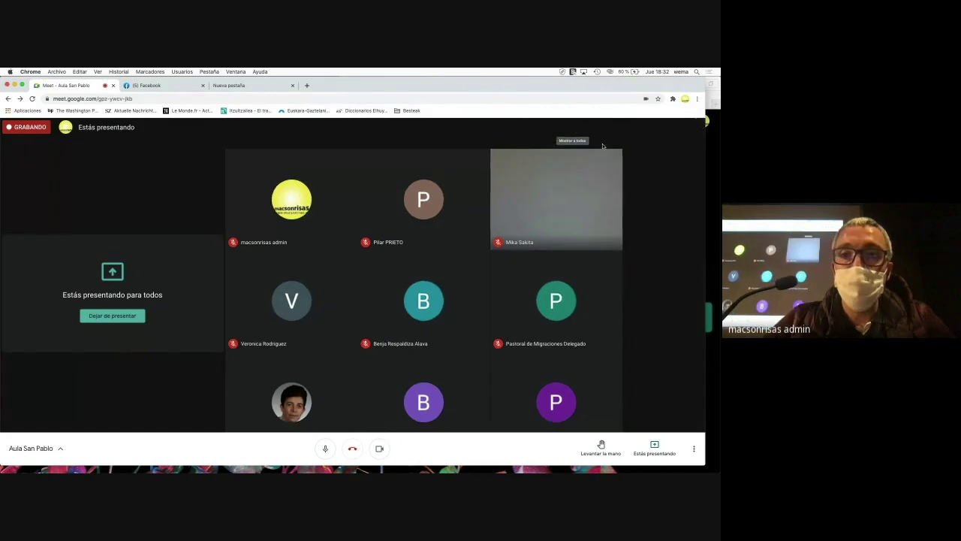
# Look through the call's full participant list, close it, and briefly magnify the raise-hand control.
pyautogui.click(574, 129)
pyautogui.scroll(-5, 622, 251)
pyautogui.scroll(-2, 625, 253)
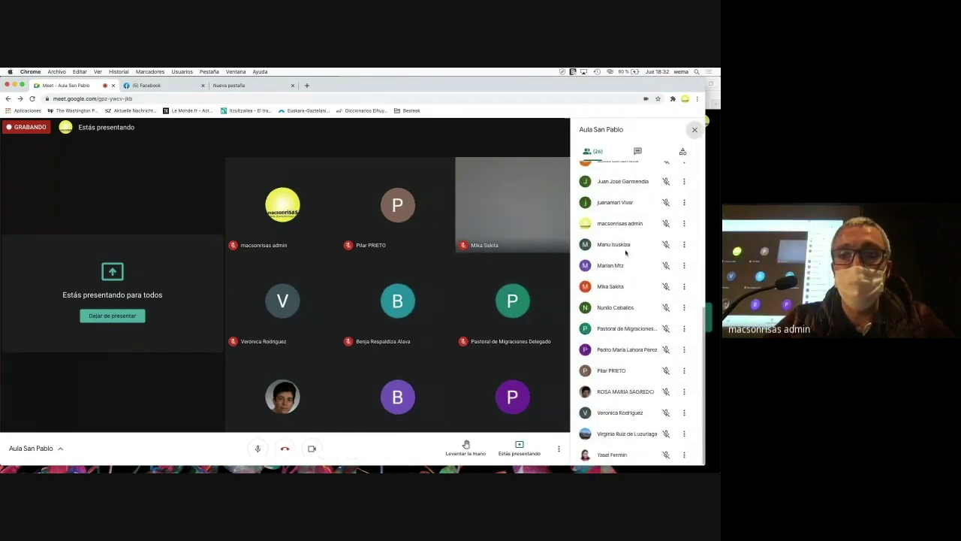
pyautogui.scroll(10, 625, 253)
pyautogui.moveTo(468, 195)
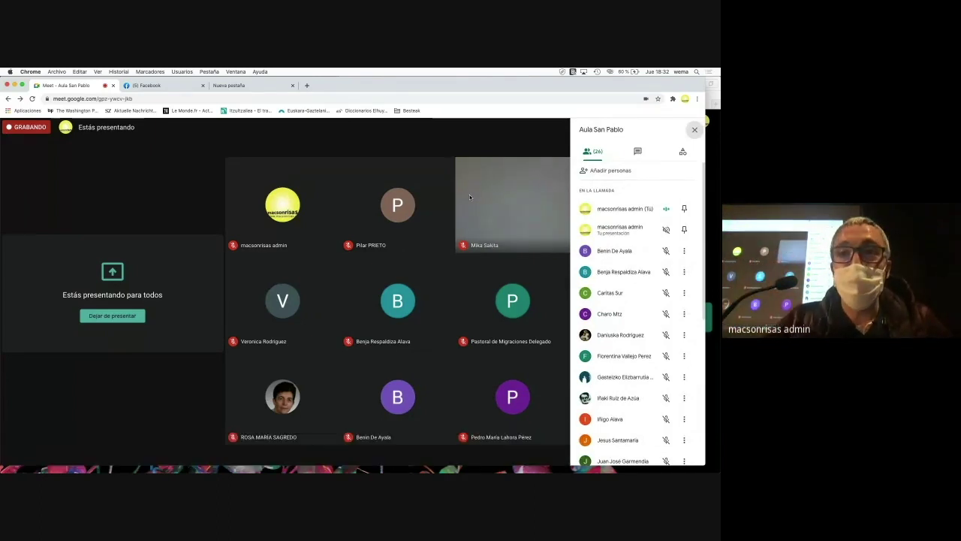
pyautogui.click(694, 132)
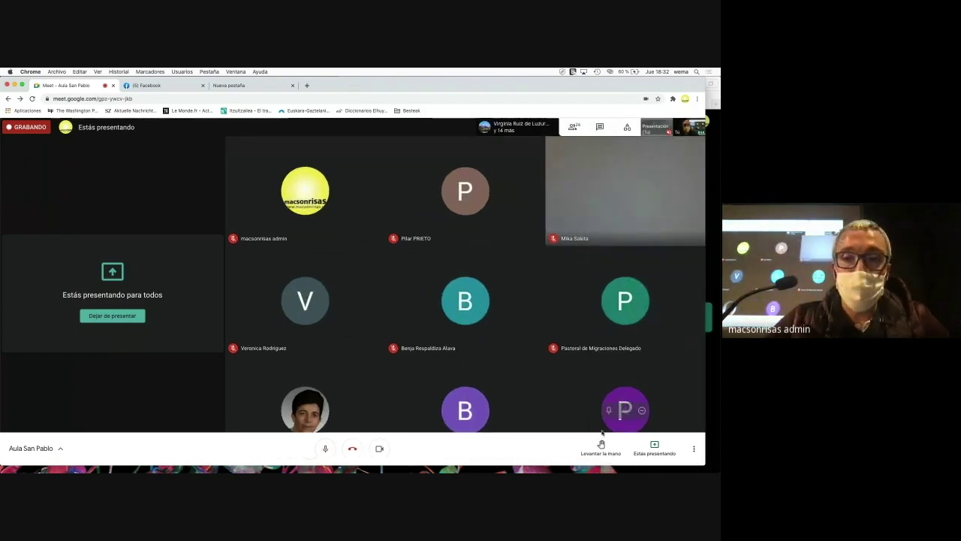
pyautogui.press('alt+super+8')
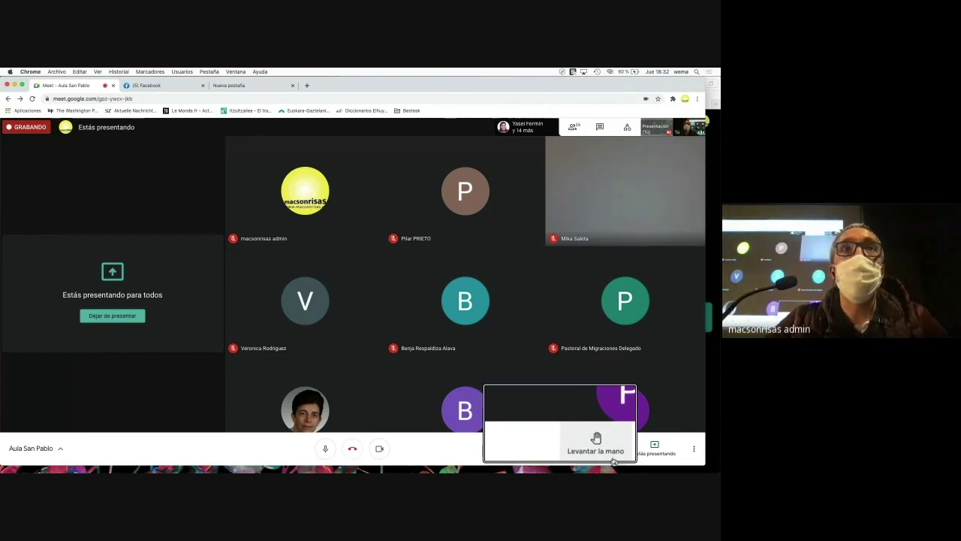
pyautogui.press('alt+super+8')
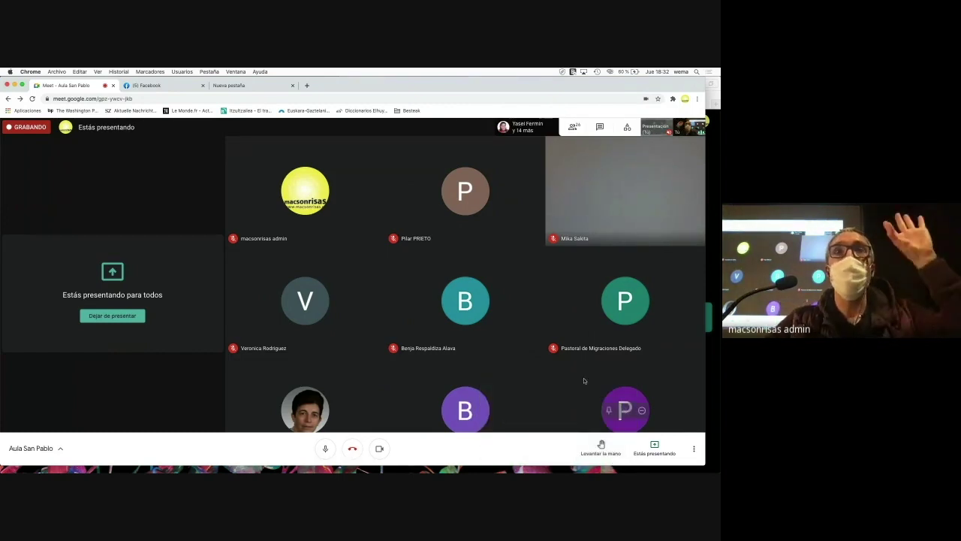
# Show the participant list again and display the call's additional options, magnifying that area for the audience.
pyautogui.click(573, 127)
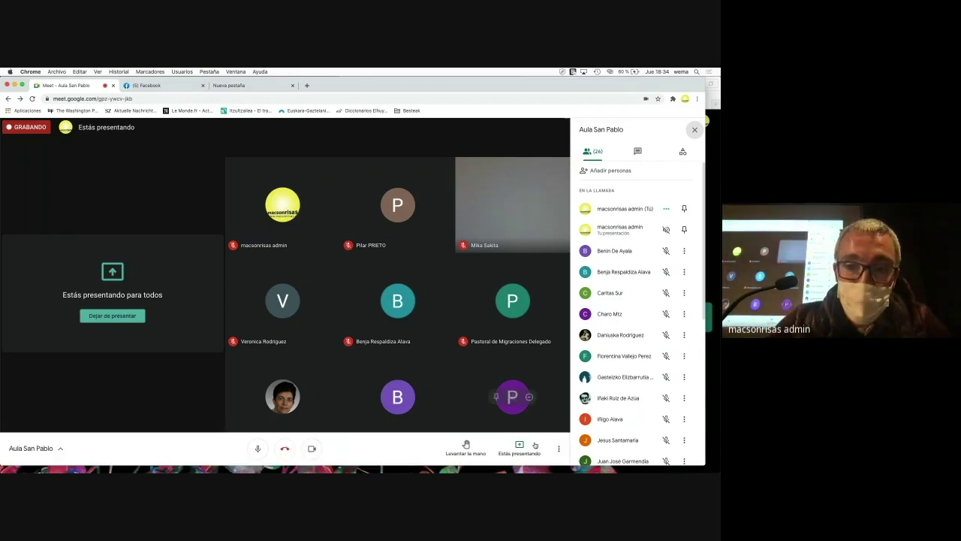
pyautogui.press('alt+super+8')
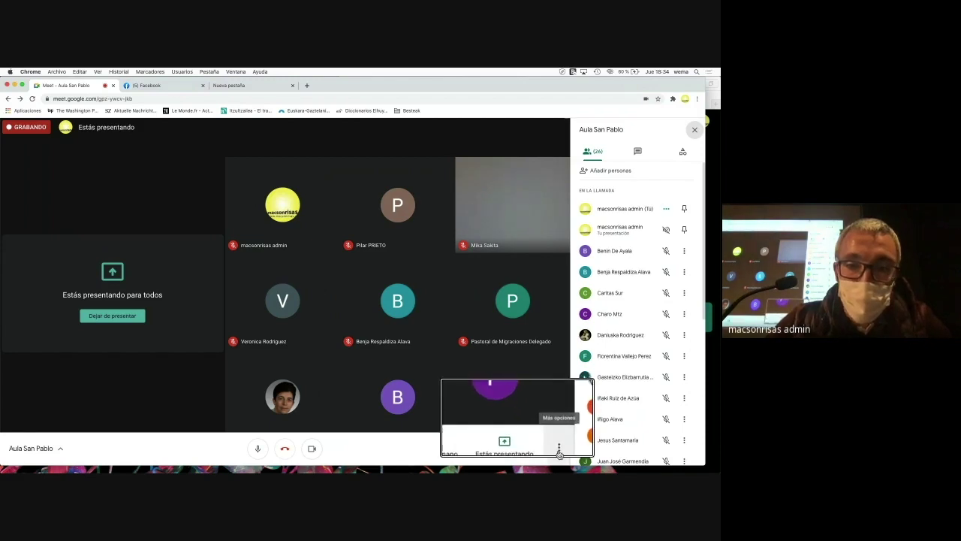
pyautogui.press('alt+super+8')
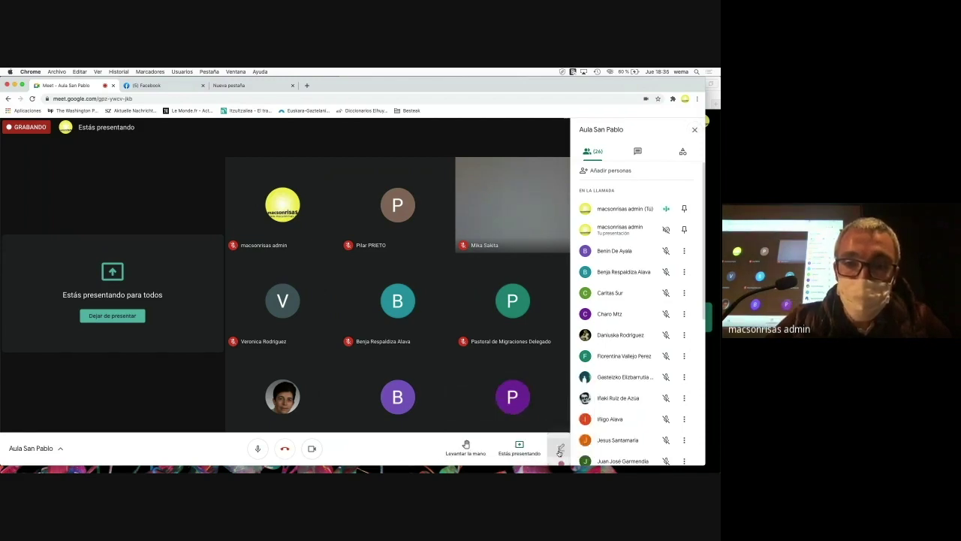
pyautogui.click(559, 448)
pyautogui.press('alt+super+8')
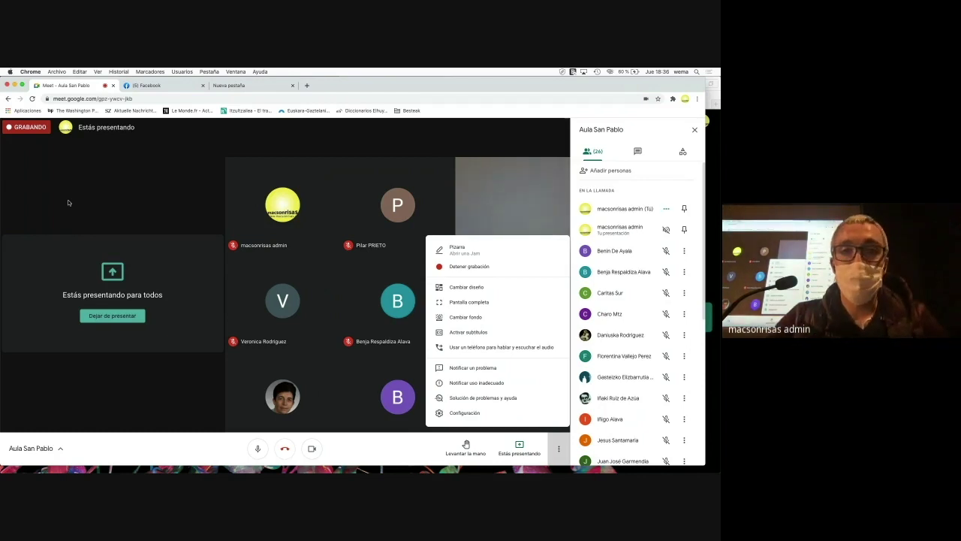
# Try to open a whiteboard Jam for the call, and cancel the dialog for giving participants access to the file.
pyautogui.click(458, 252)
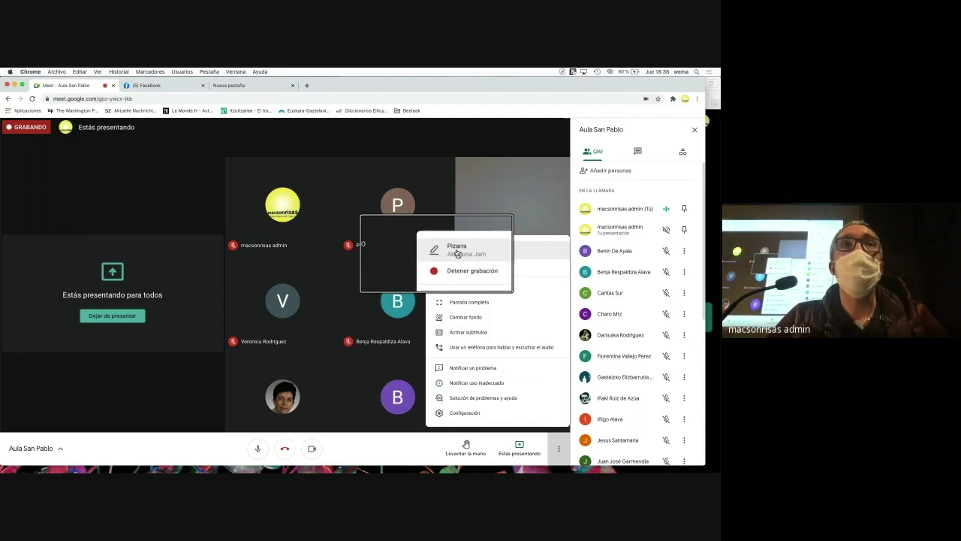
pyautogui.click(456, 251)
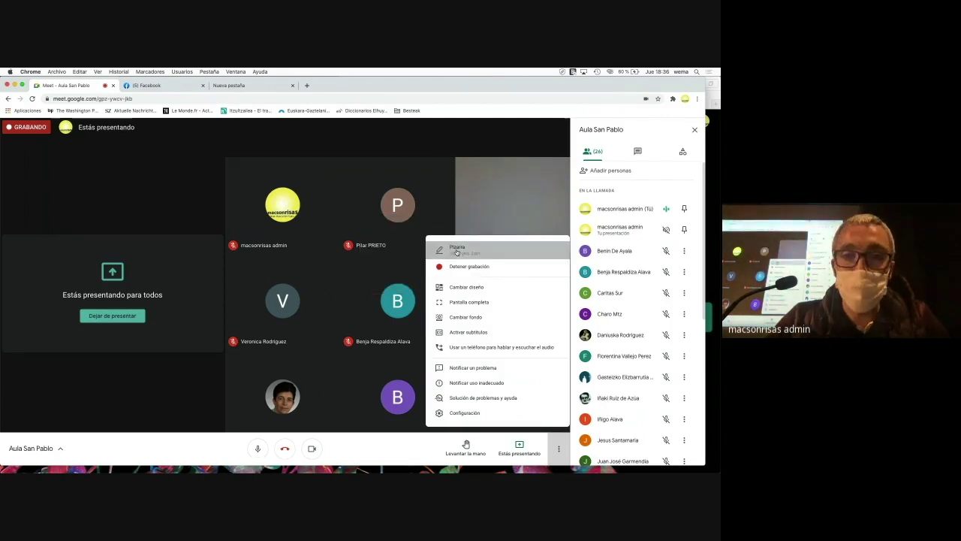
pyautogui.click(324, 291)
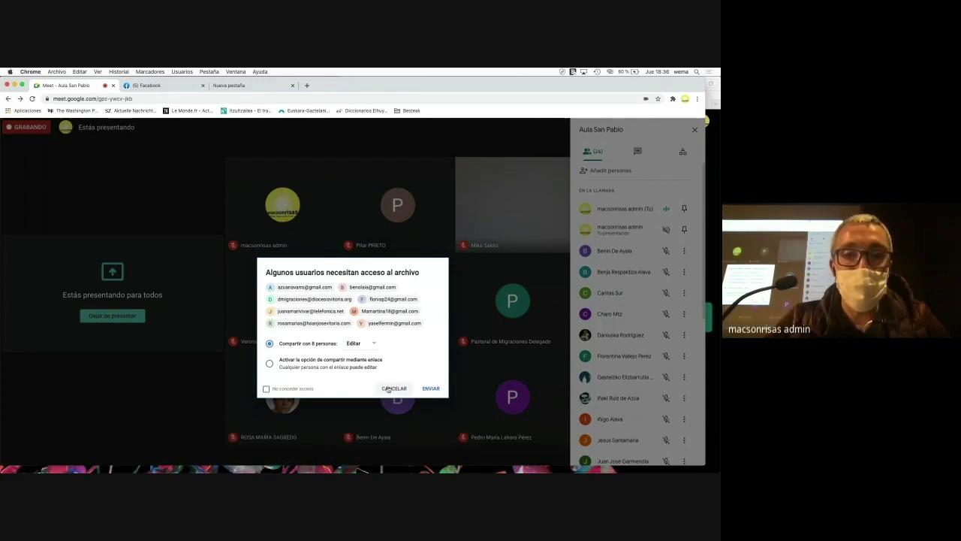
pyautogui.click(389, 388)
# Switch back to Safari and bring up My Drive in Google Drive, passing through the calendar.
pyautogui.moveTo(298, 460)
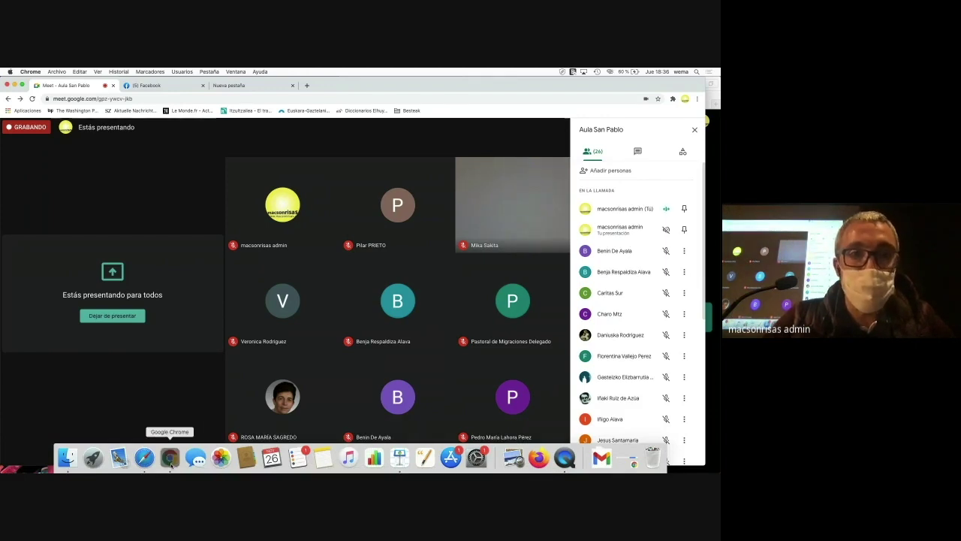
pyautogui.click(148, 465)
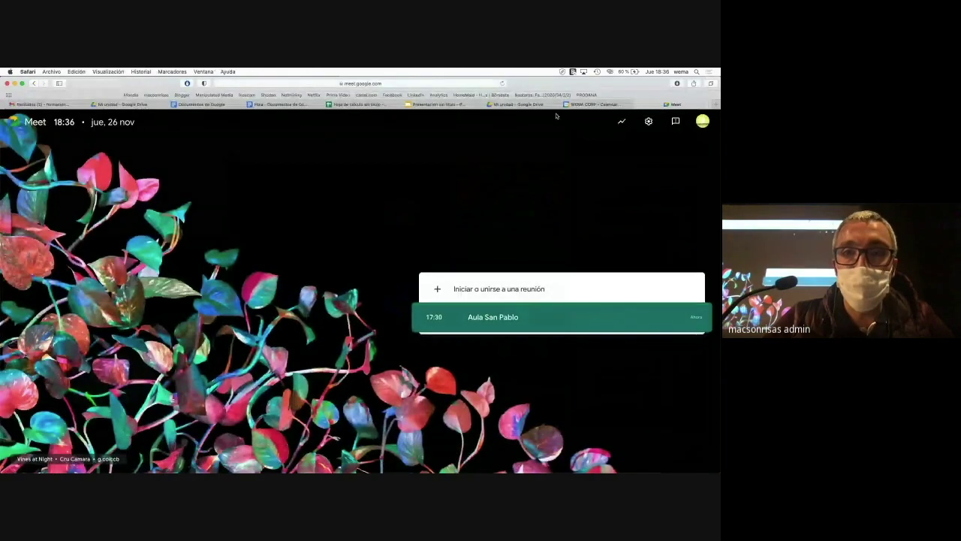
pyautogui.click(639, 104)
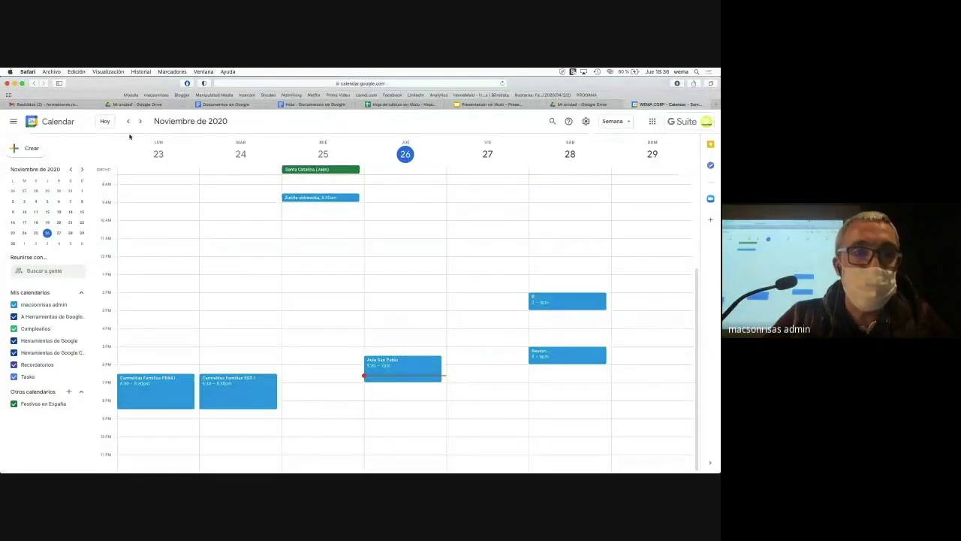
pyautogui.click(562, 104)
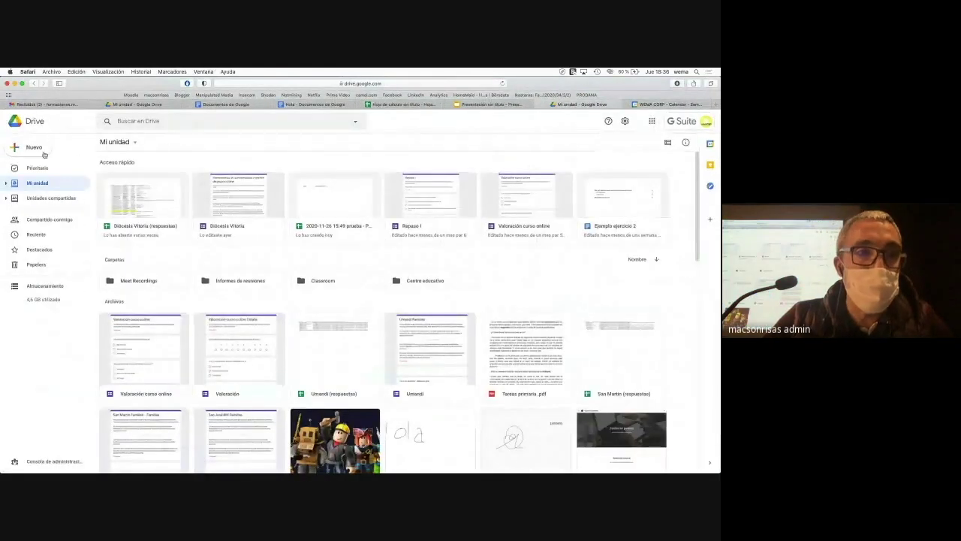
# Create a new Google Jamboard file from Drive and handwrite "Hola" in the upper-left area of the canvas.
pyautogui.click(34, 147)
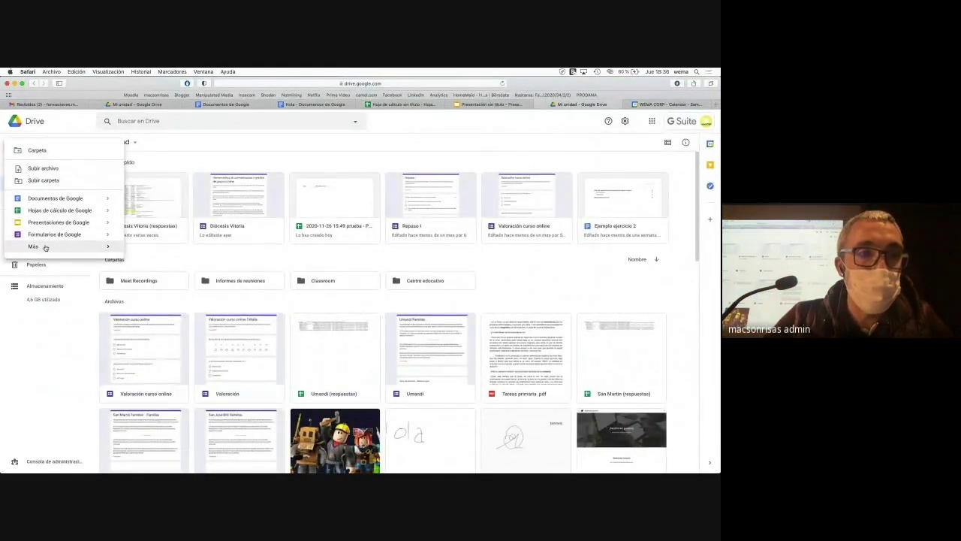
pyautogui.moveTo(43, 246)
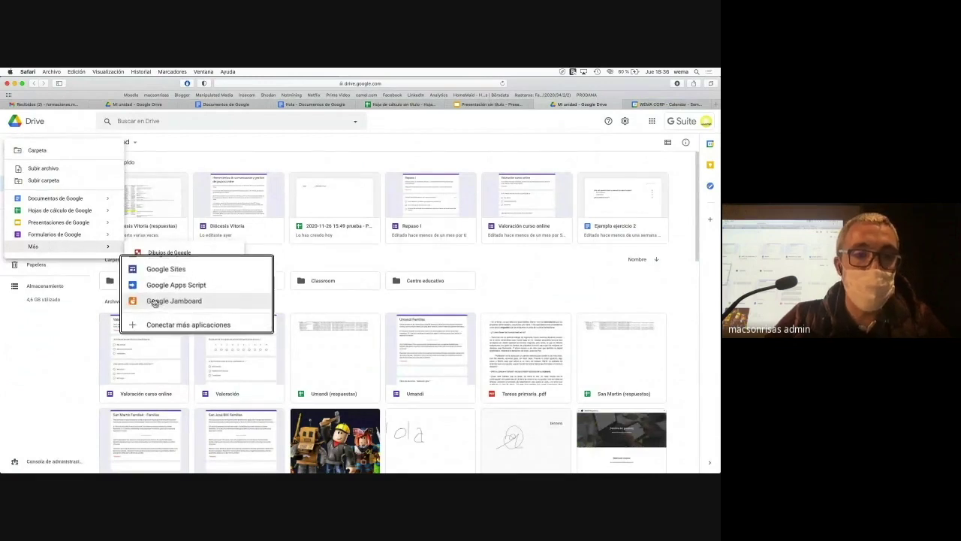
pyautogui.click(153, 301)
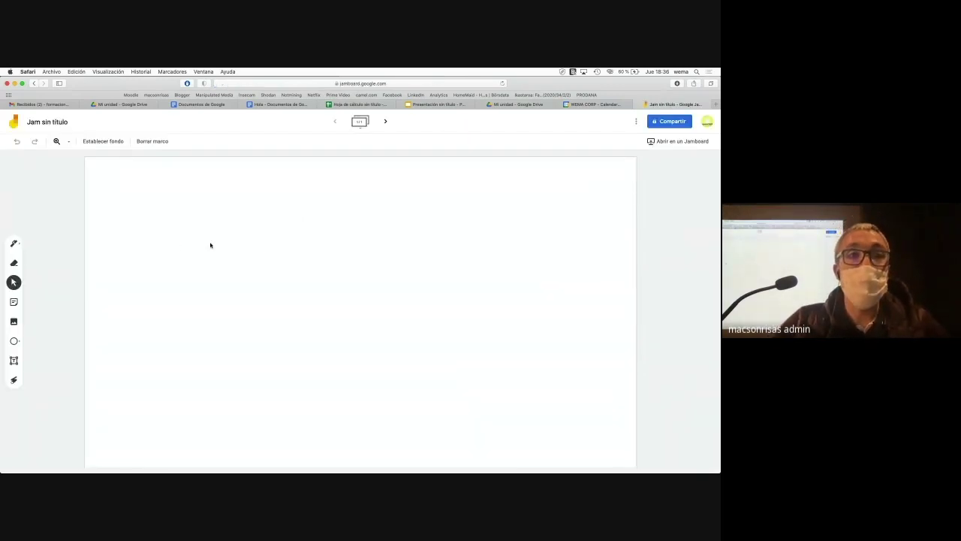
pyautogui.click(15, 244)
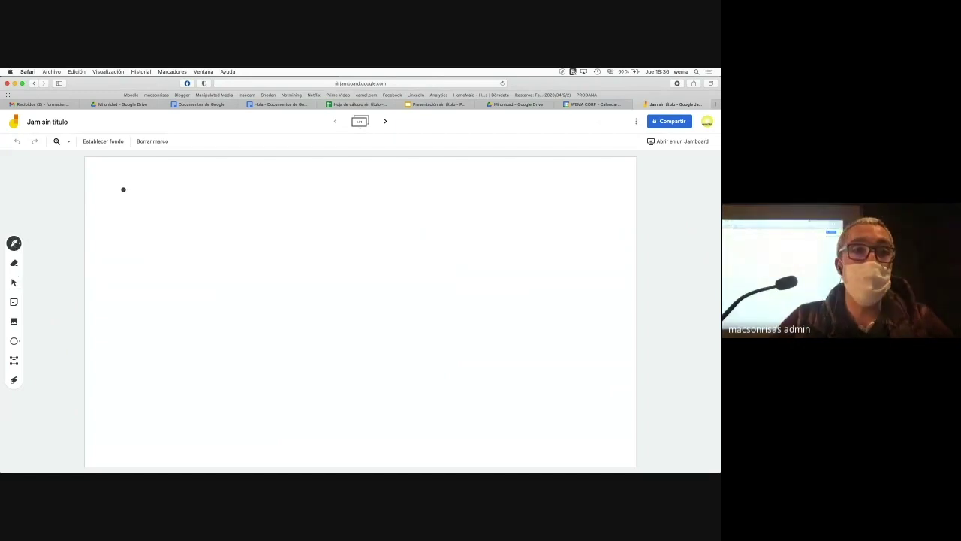
pyautogui.moveTo(123, 189)
pyautogui.mouseDown()
pyautogui.moveTo(124, 223)
pyautogui.moveTo(165, 213)
pyautogui.moveTo(180, 224)
pyautogui.mouseUp()
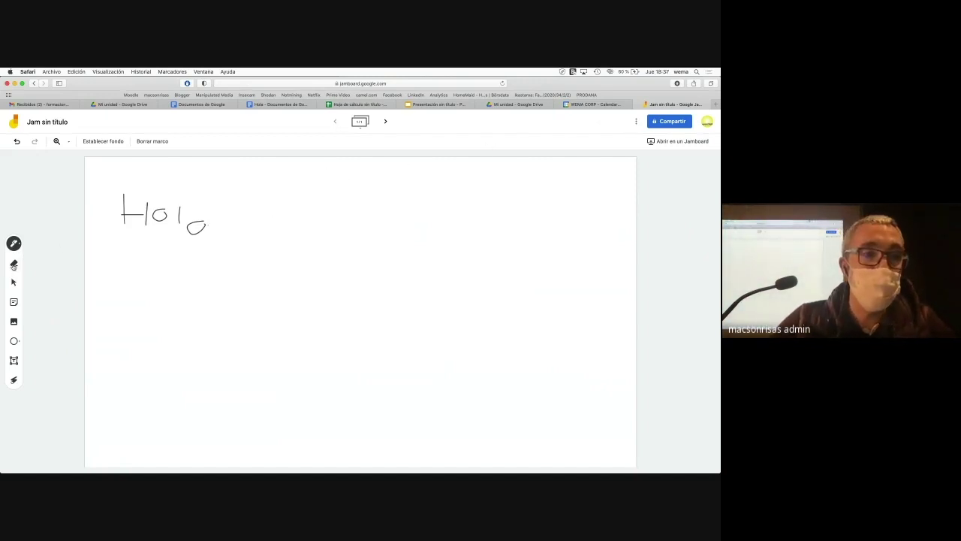
# Add a text box reading "jasncxjkabkjbacskc" near the middle of the Jamboard canvas.
pyautogui.click(13, 301)
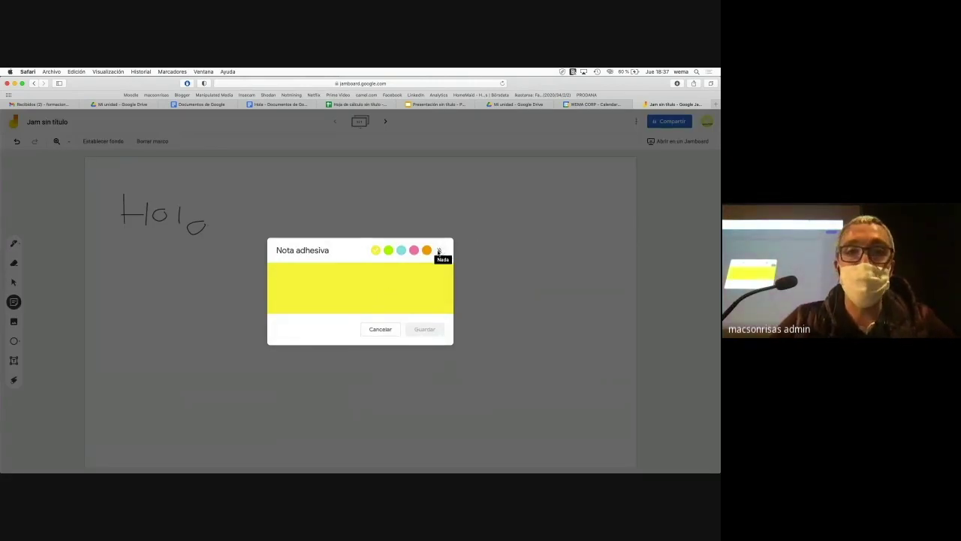
pyautogui.click(481, 279)
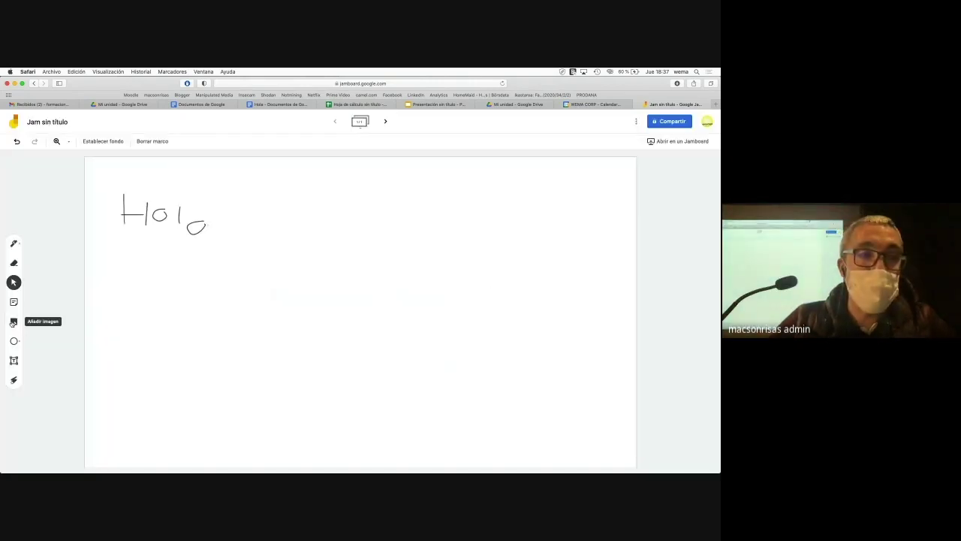
pyautogui.click(14, 359)
pyautogui.click(281, 258)
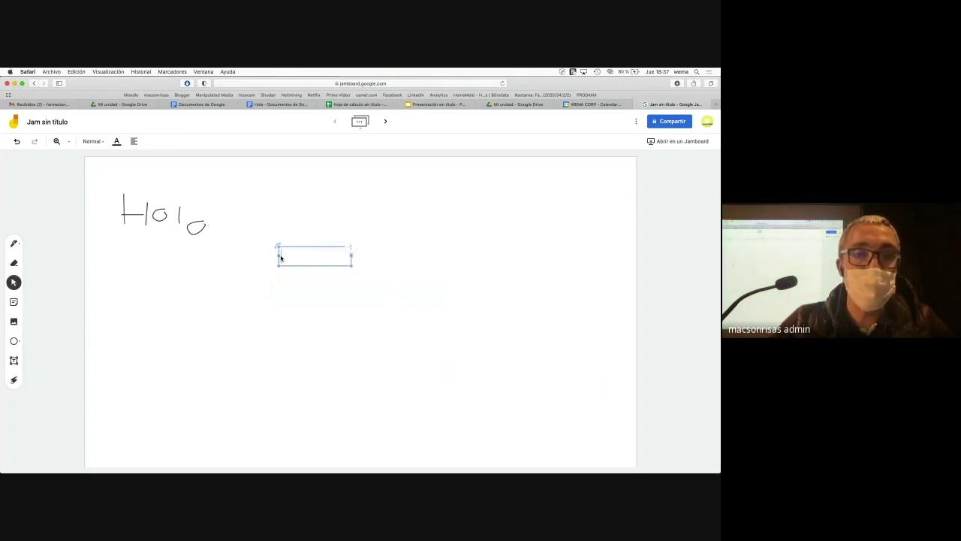
pyautogui.write('jasncxjkabkjbacskc')
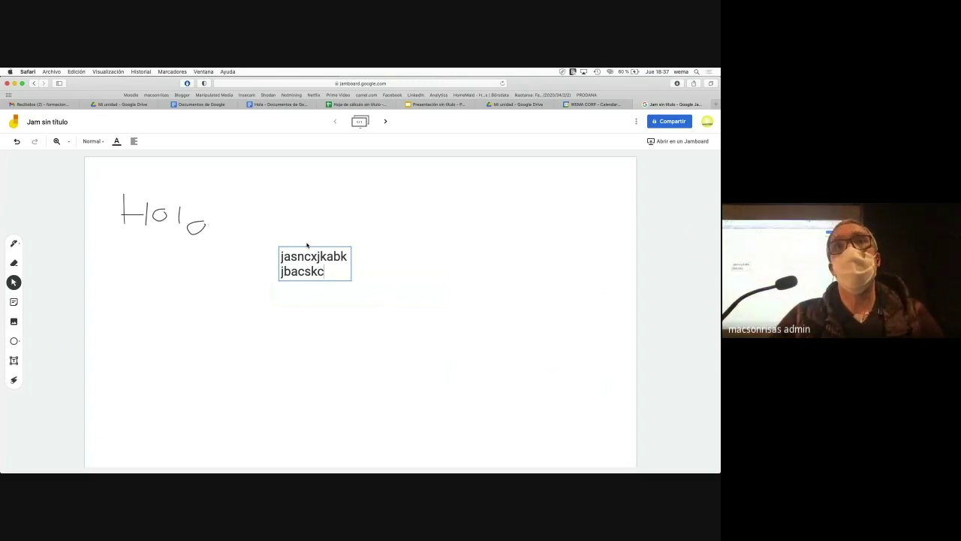
# Switch to the Google Meet call in Chrome and send the chat message "Hola" to all participants.
pyautogui.moveTo(212, 465)
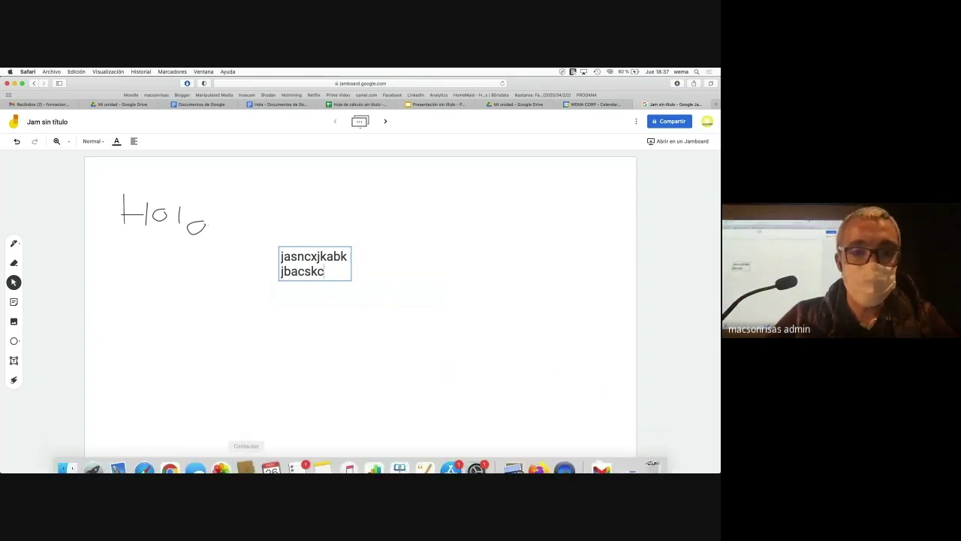
pyautogui.click(169, 458)
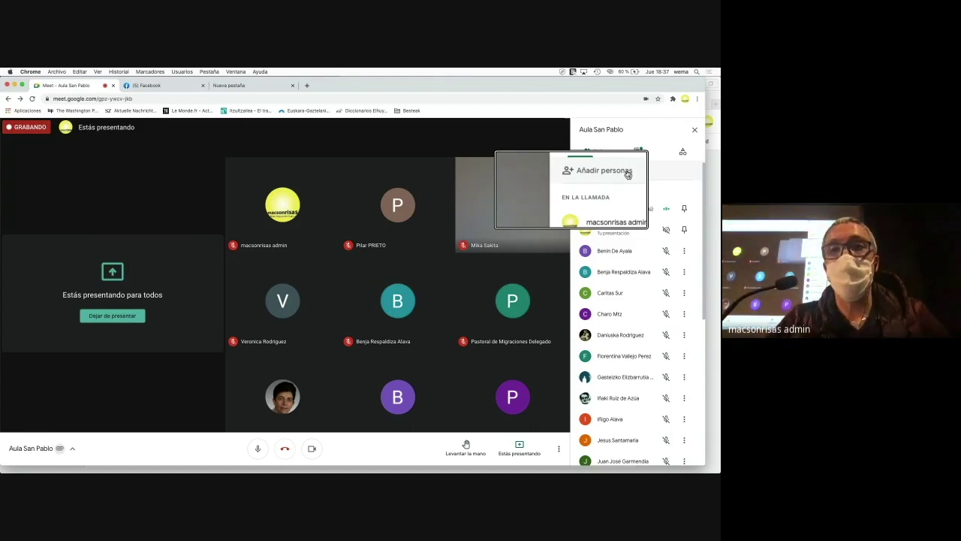
pyautogui.press('alt+super+8')
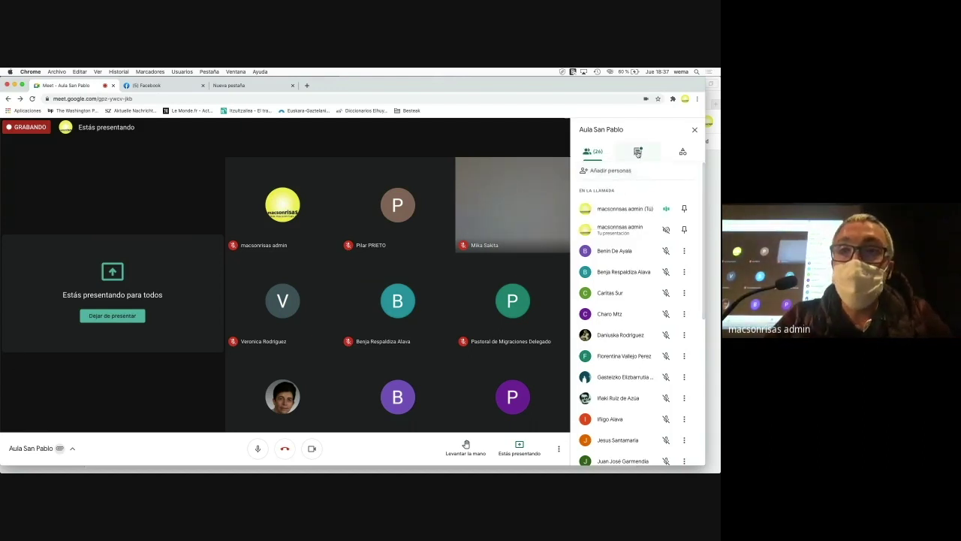
pyautogui.press('alt+super+8')
pyautogui.press('alt+super+8')
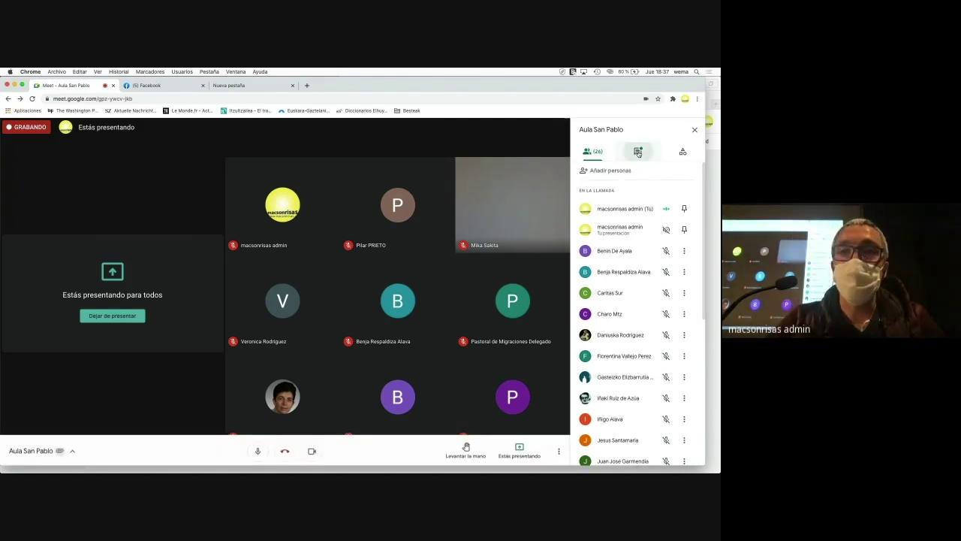
pyautogui.click(638, 152)
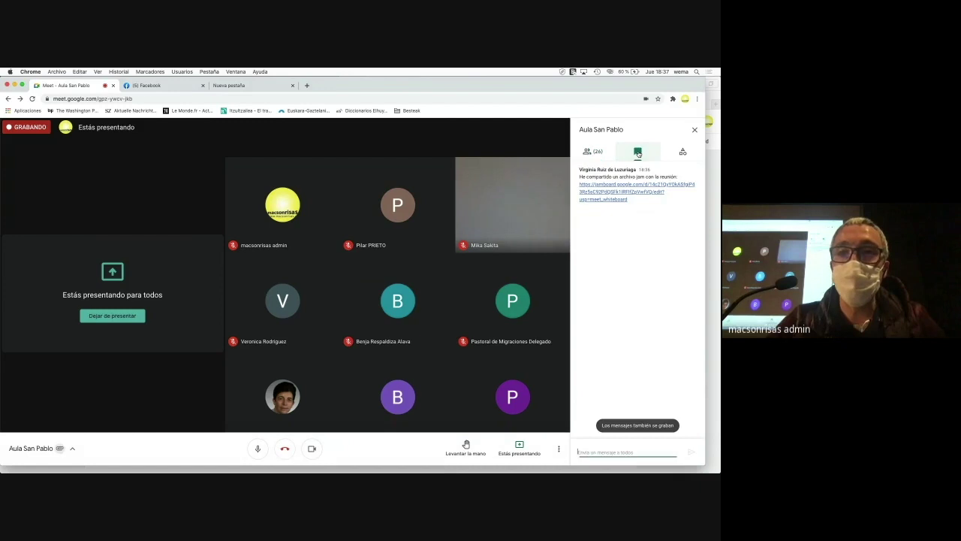
pyautogui.click(609, 451)
pyautogui.write('Ho')
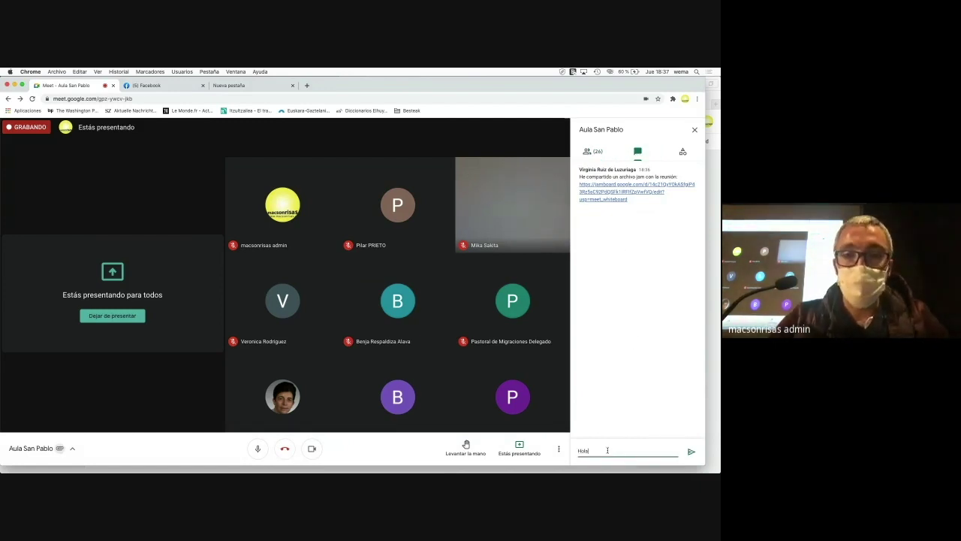
pyautogui.write('la')
pyautogui.press('Return')
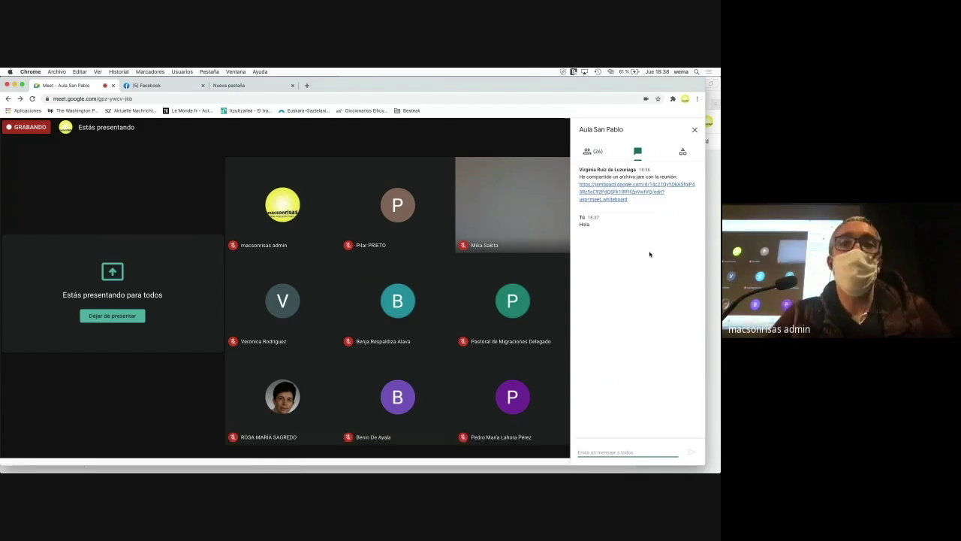
# Start a new poll in the call with the question "¿Os está gustando?".
pyautogui.click(682, 154)
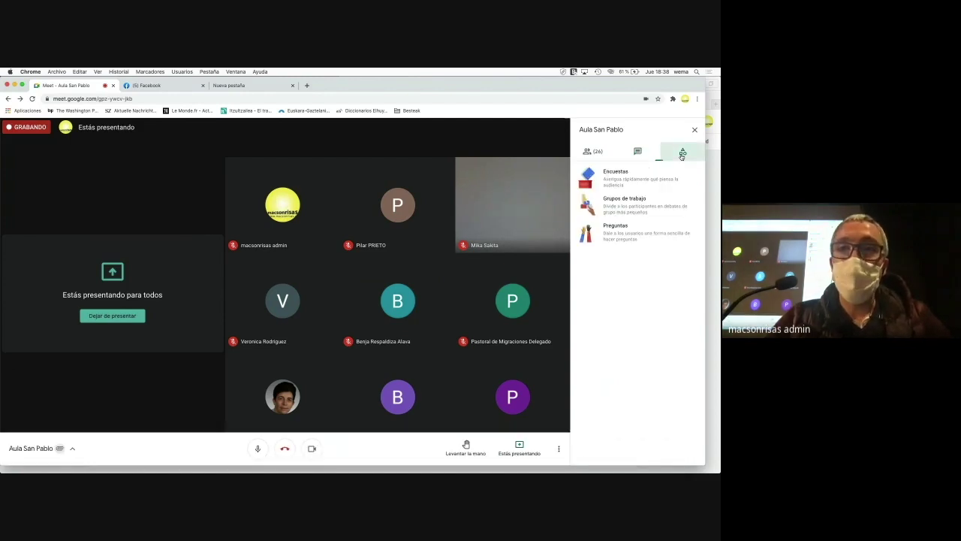
pyautogui.click(621, 181)
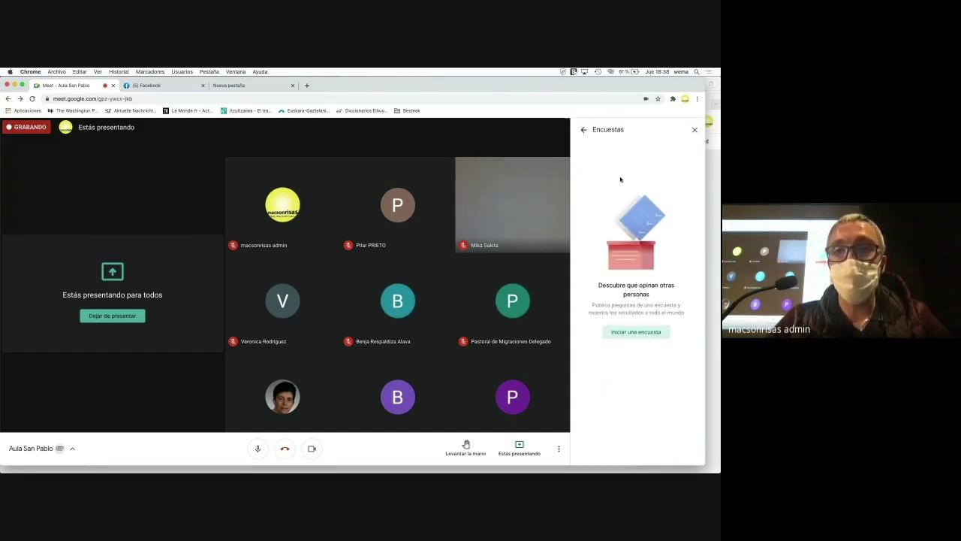
pyautogui.click(627, 334)
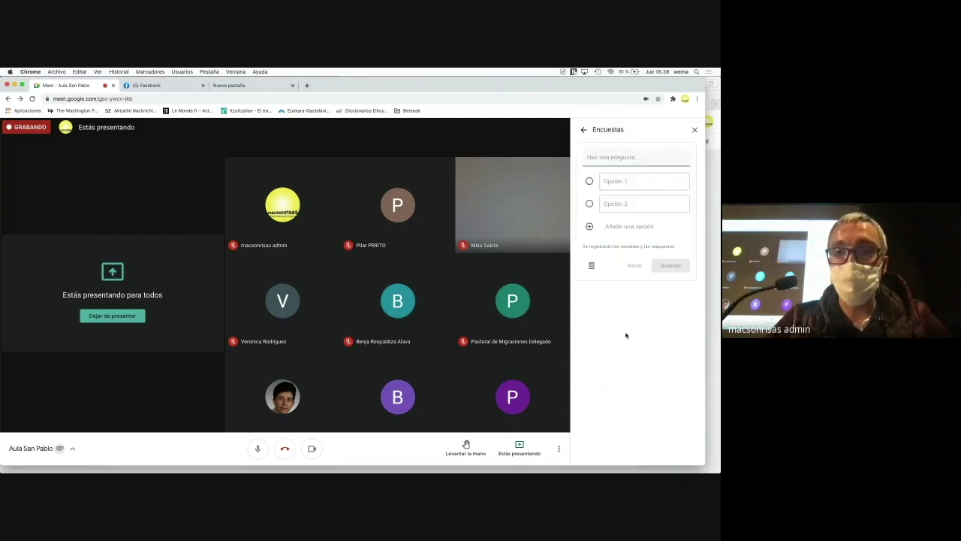
pyautogui.click(608, 158)
pyautogui.write('Os está gustando?')
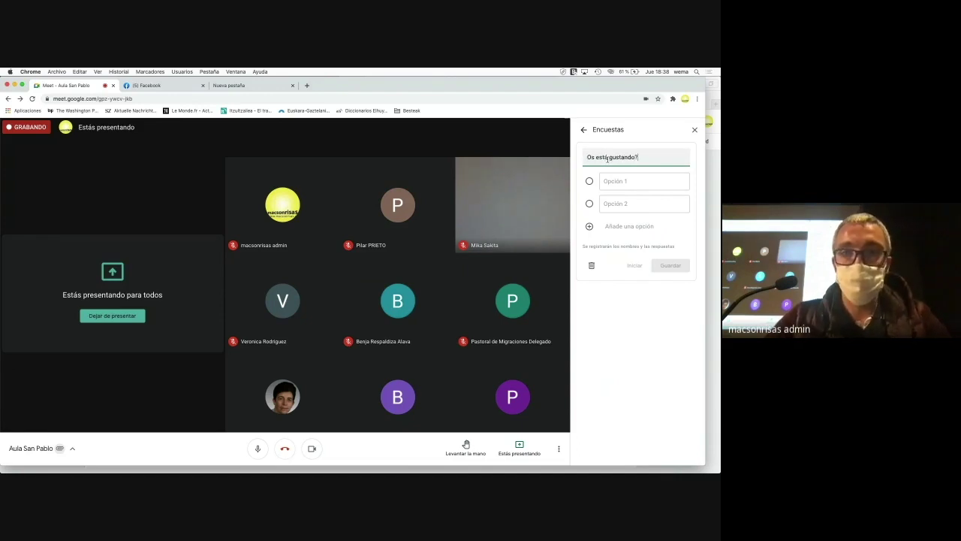
pyautogui.write('¿')
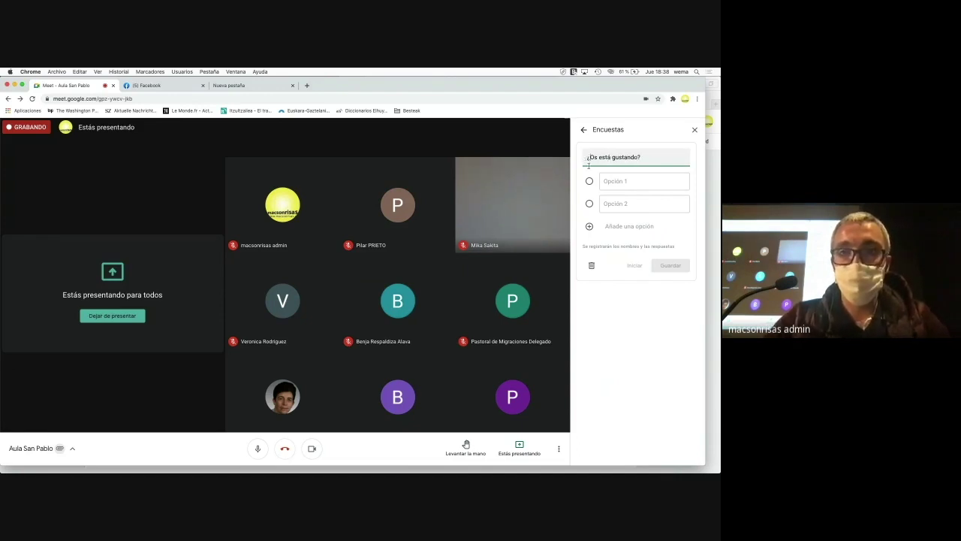
# Give the poll the answer options "Sí" and "Sí Sí", launch it and return to the activities list.
pyautogui.click(616, 182)
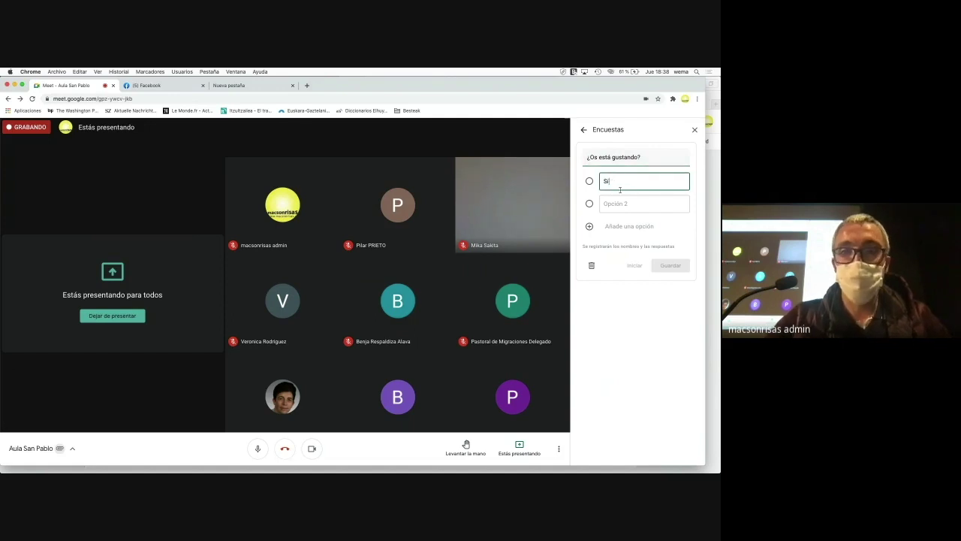
pyautogui.click(635, 203)
pyautogui.write('S')
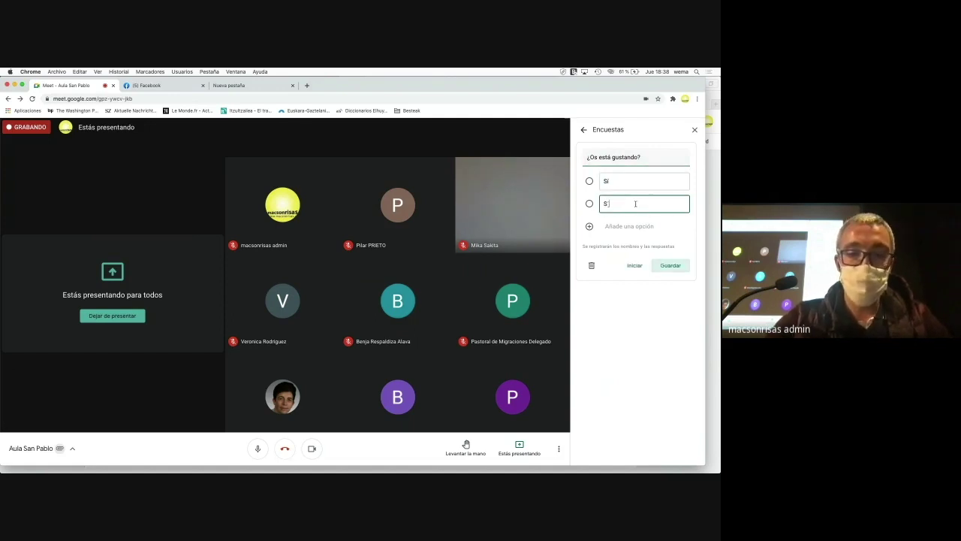
pyautogui.write('í Sí')
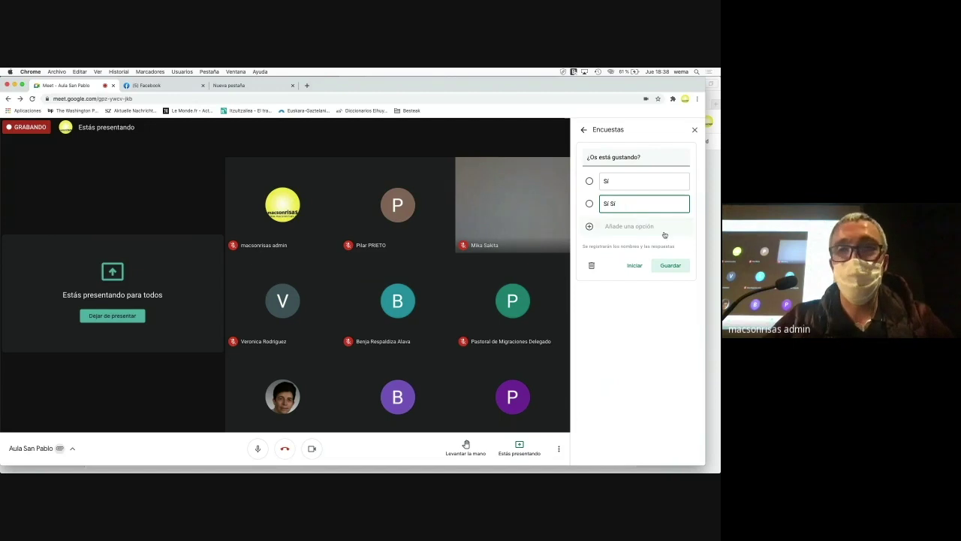
pyautogui.click(636, 268)
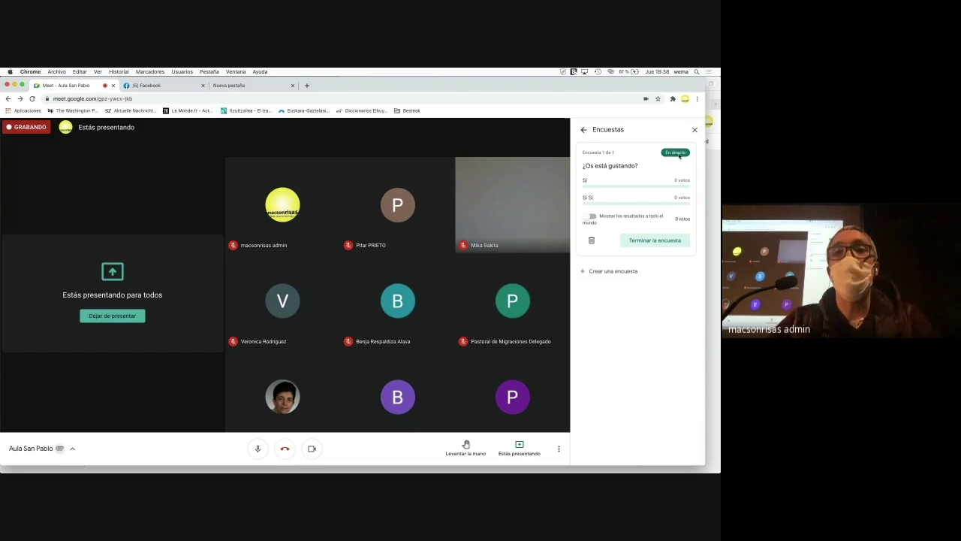
pyautogui.click(593, 219)
pyautogui.click(584, 129)
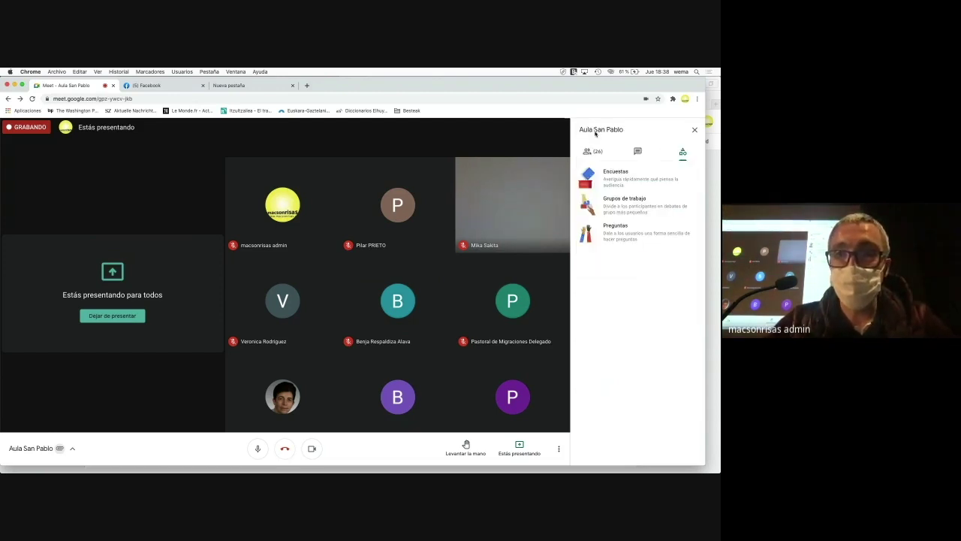
# Draft five breakout rooms for the call's participants and return to the activities list without opening the rooms.
pyautogui.press('super+alt+8')
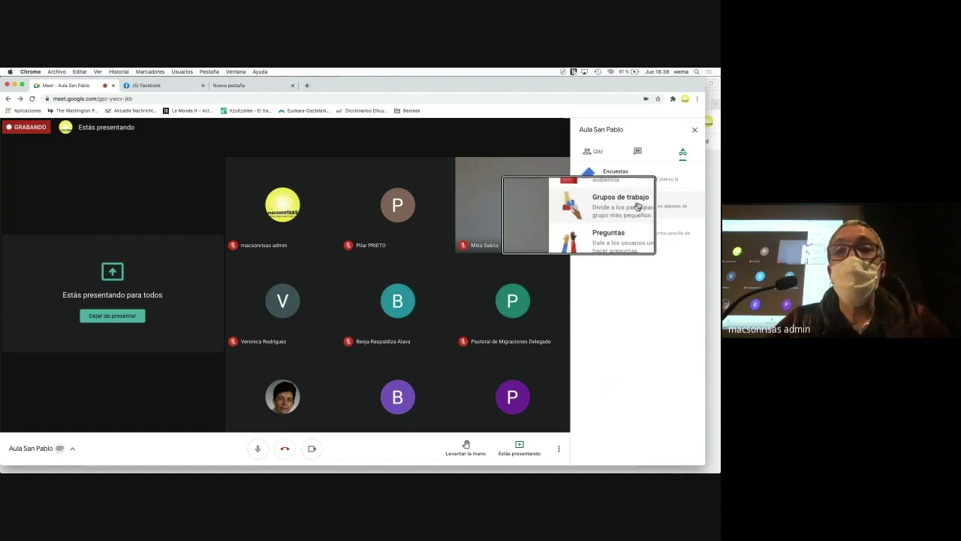
pyautogui.press('super+alt+8')
pyautogui.click(644, 203)
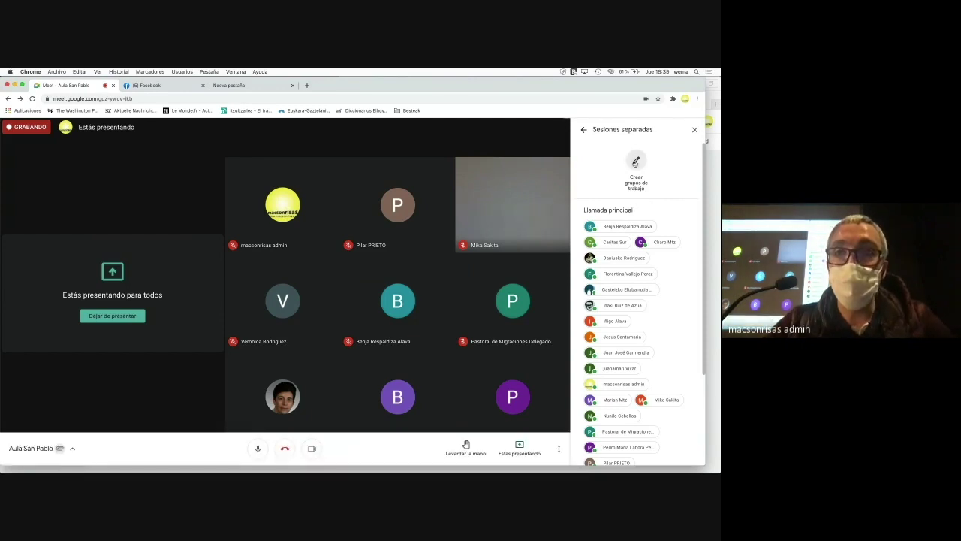
pyautogui.click(636, 161)
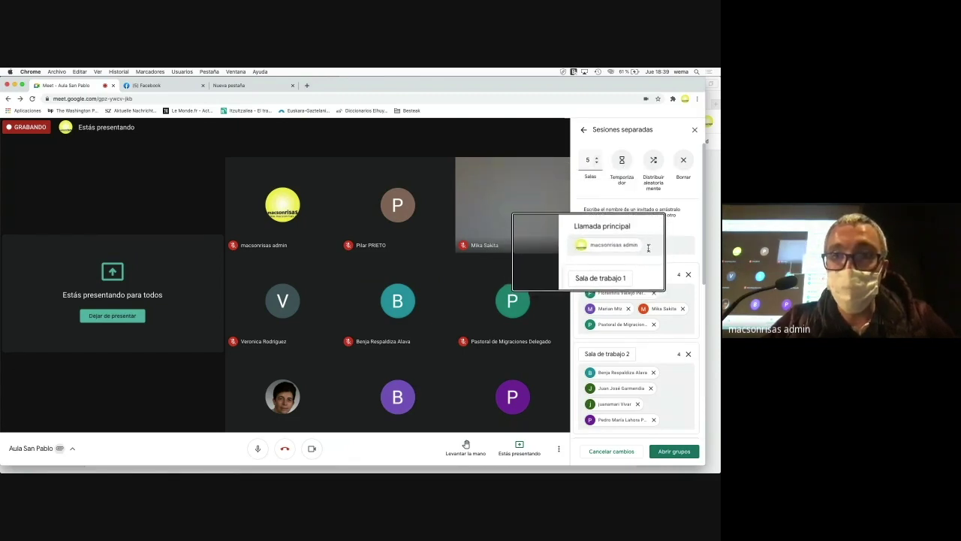
pyautogui.click(695, 132)
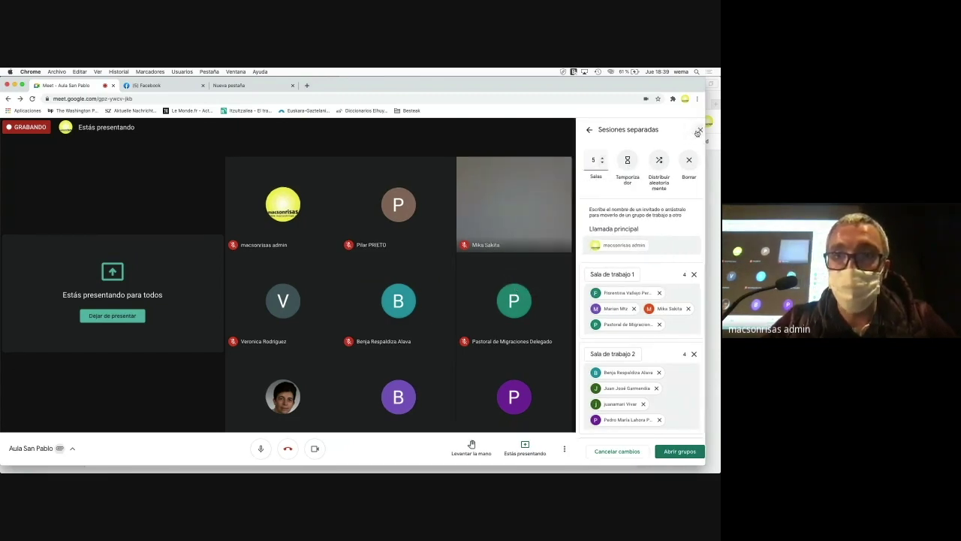
pyautogui.click(584, 130)
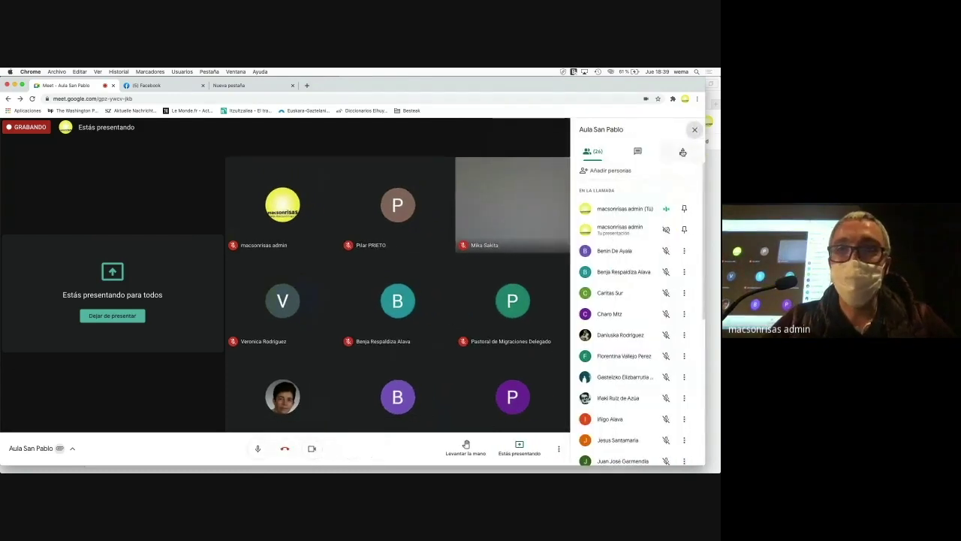
pyautogui.click(683, 152)
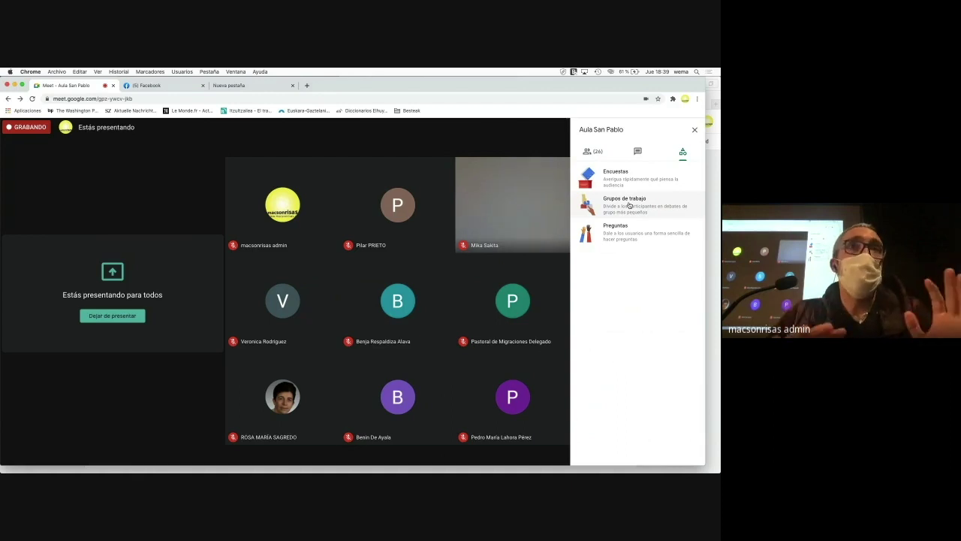
# Open the call's whiteboard options and dismiss them without starting or selecting a board.
pyautogui.click(695, 130)
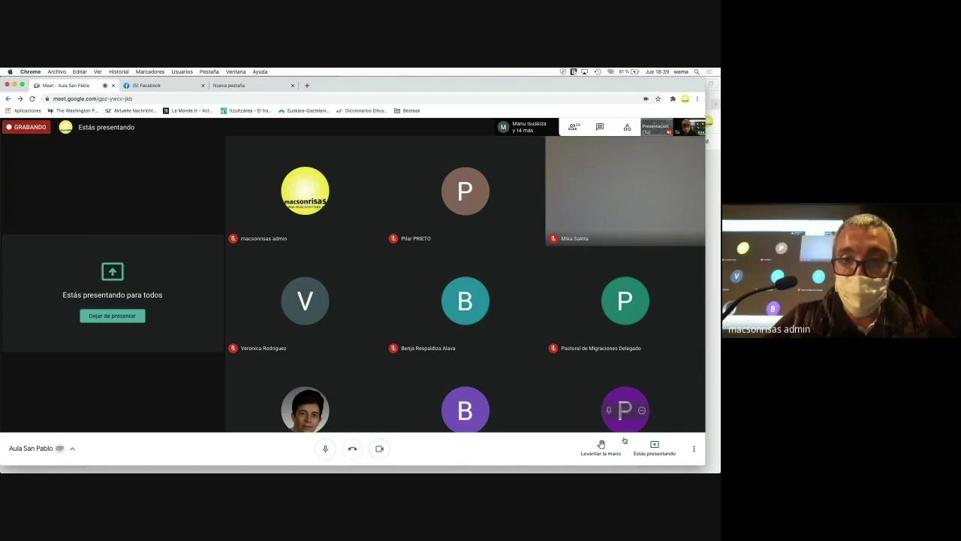
pyautogui.click(693, 455)
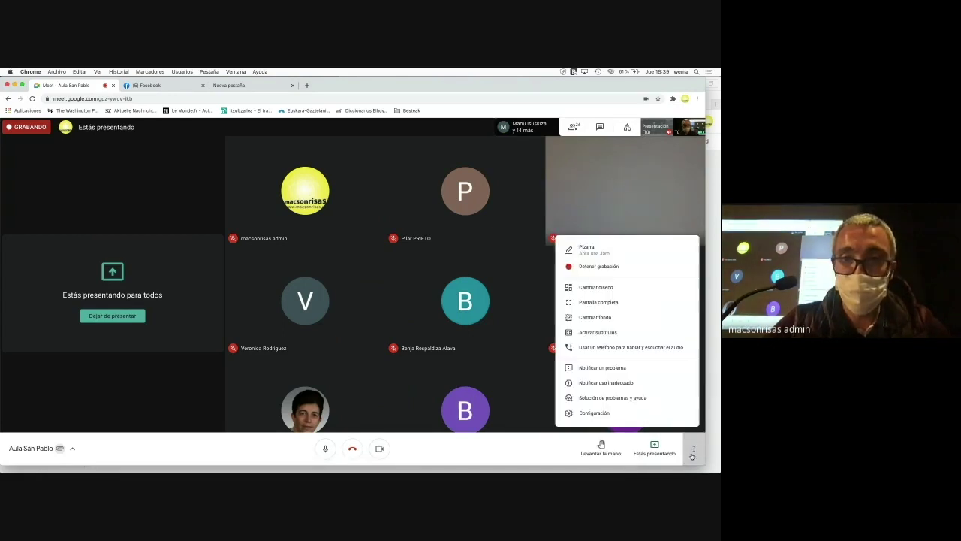
pyautogui.click(592, 251)
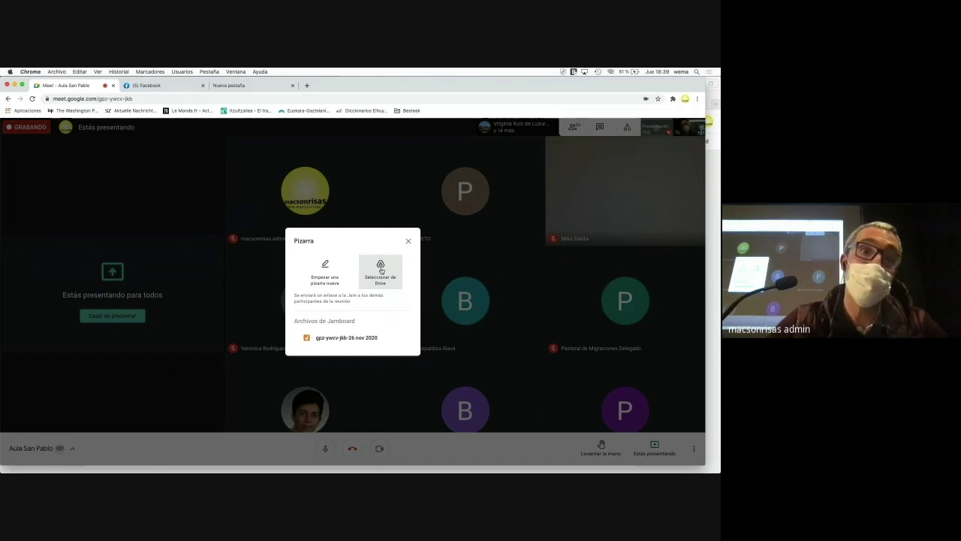
pyautogui.click(408, 240)
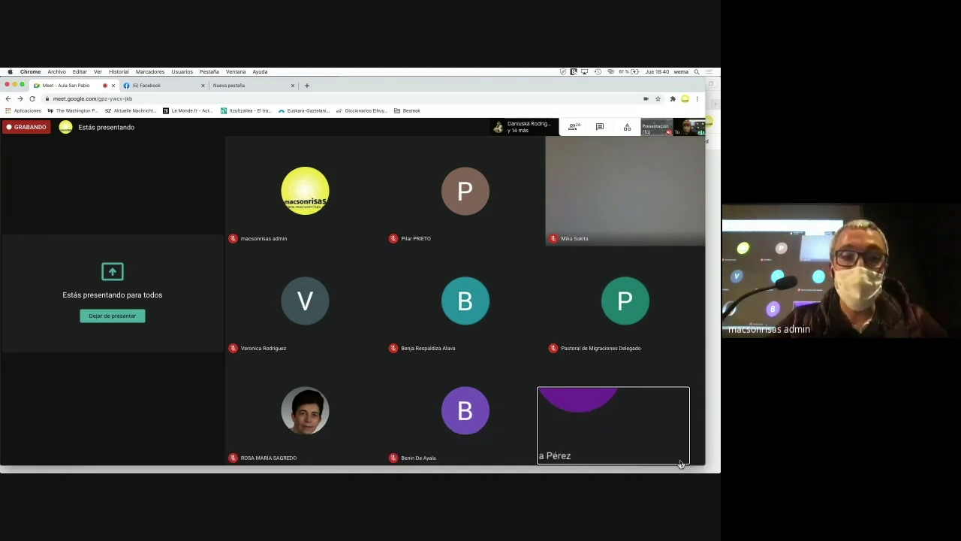
# Switch to Safari and, from the Jamboard window, go to Google Drive's Mi unidad and open the Folleto document.
pyautogui.moveTo(680, 463)
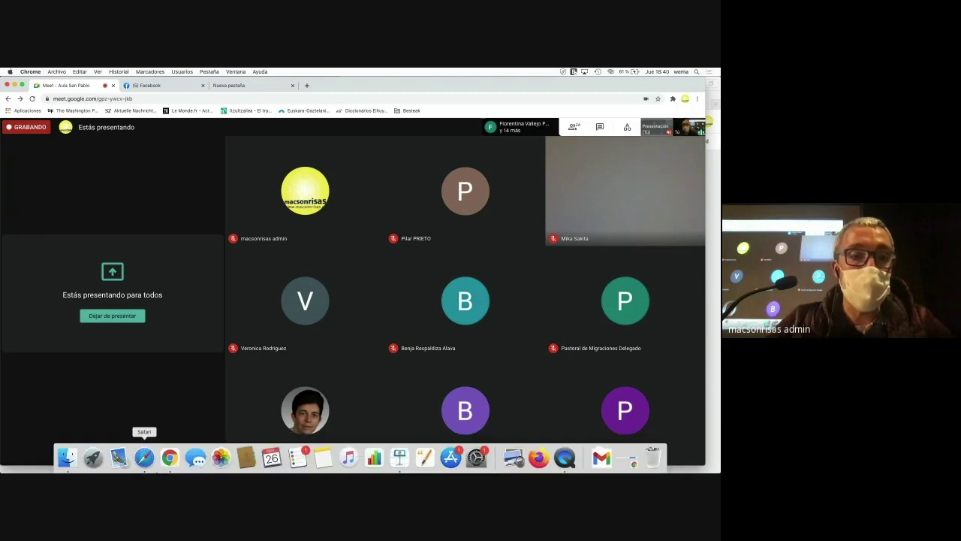
pyautogui.click(144, 457)
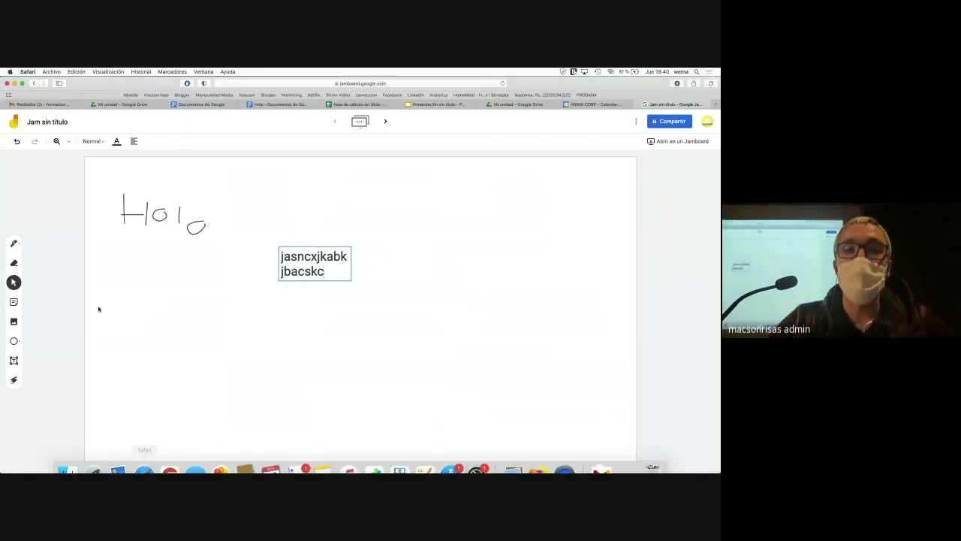
pyautogui.click(346, 275)
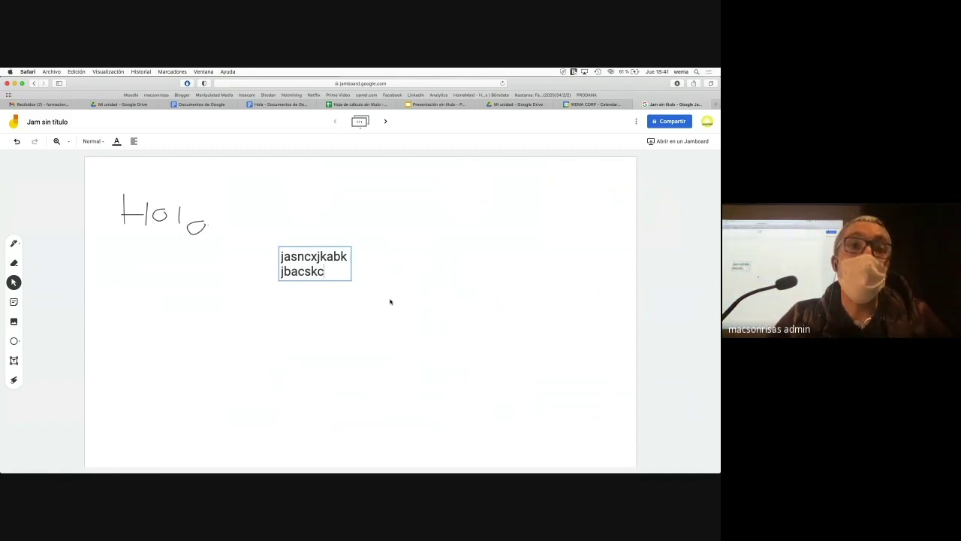
pyautogui.click(117, 104)
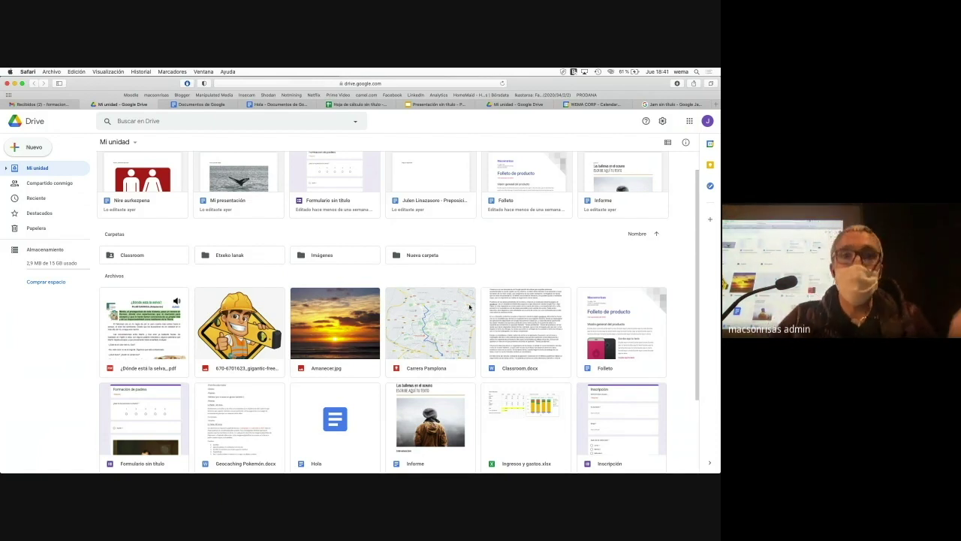
pyautogui.click(603, 330)
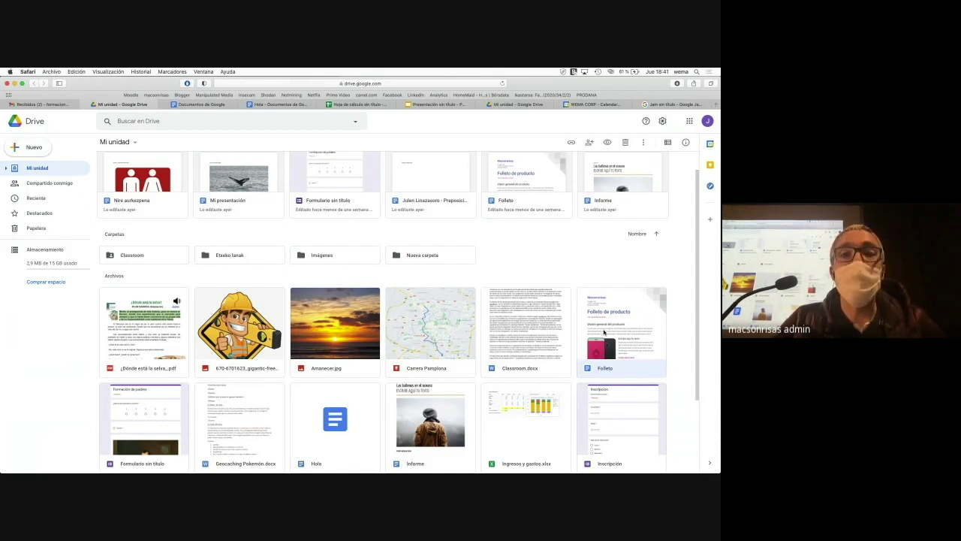
pyautogui.doubleClick(612, 325)
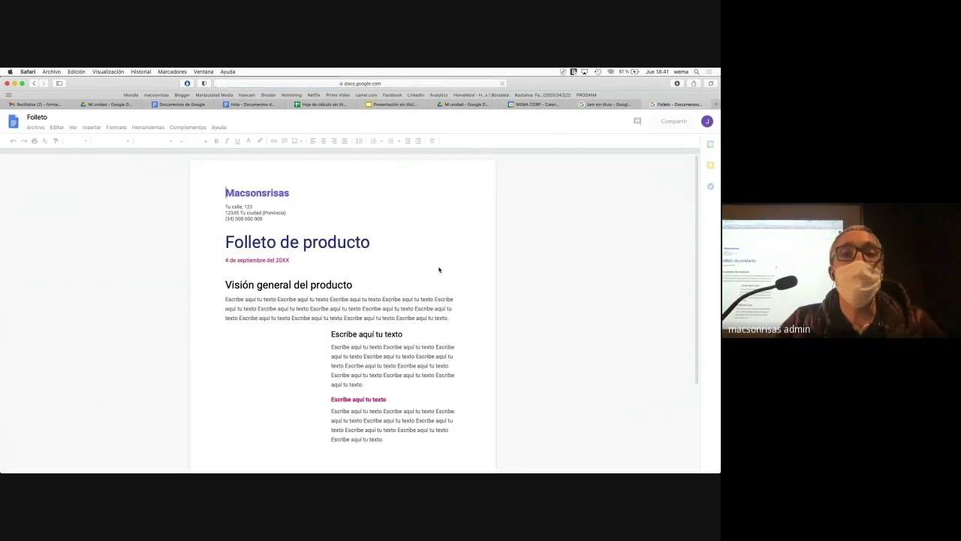
pyautogui.scroll(-4, 400, 278)
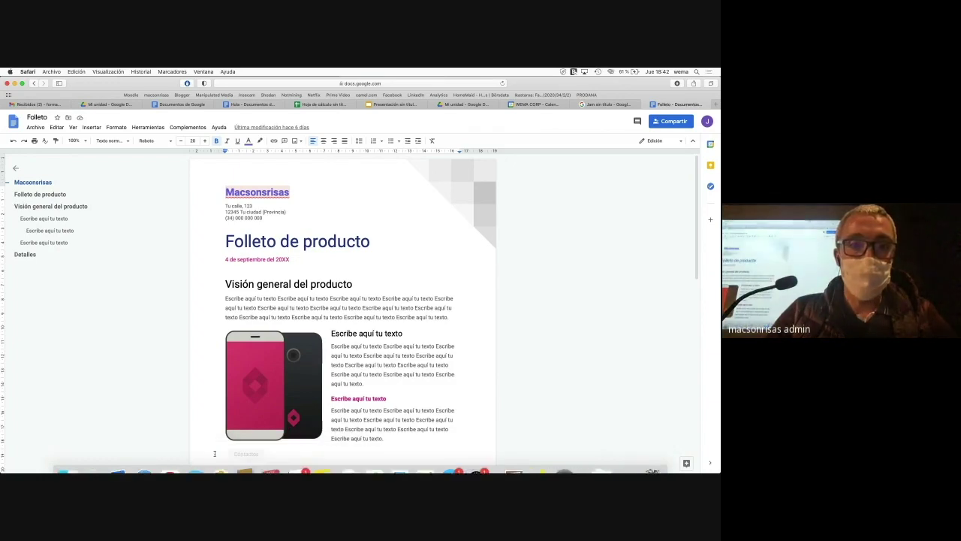
# Open youtube.com in a new browser tab.
pyautogui.click(712, 104)
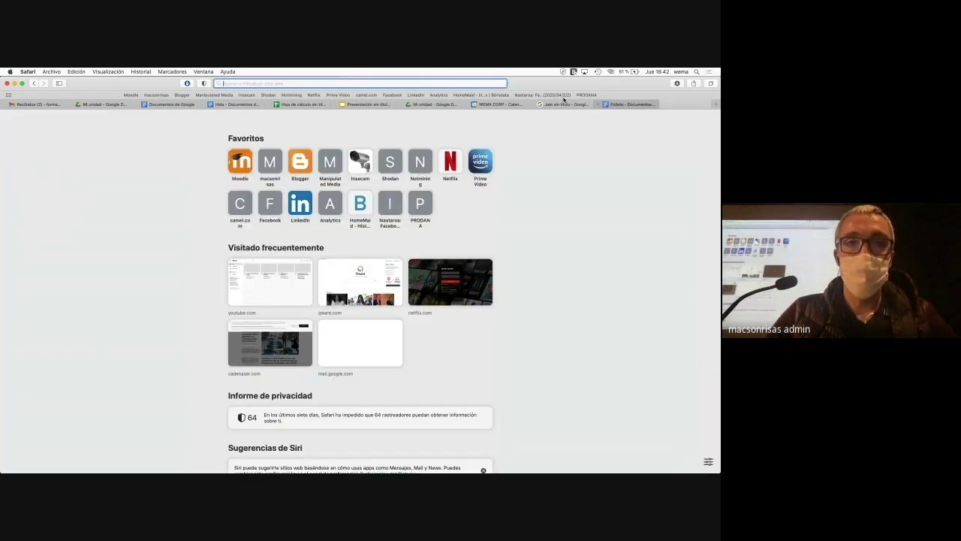
pyautogui.write('youtube.com')
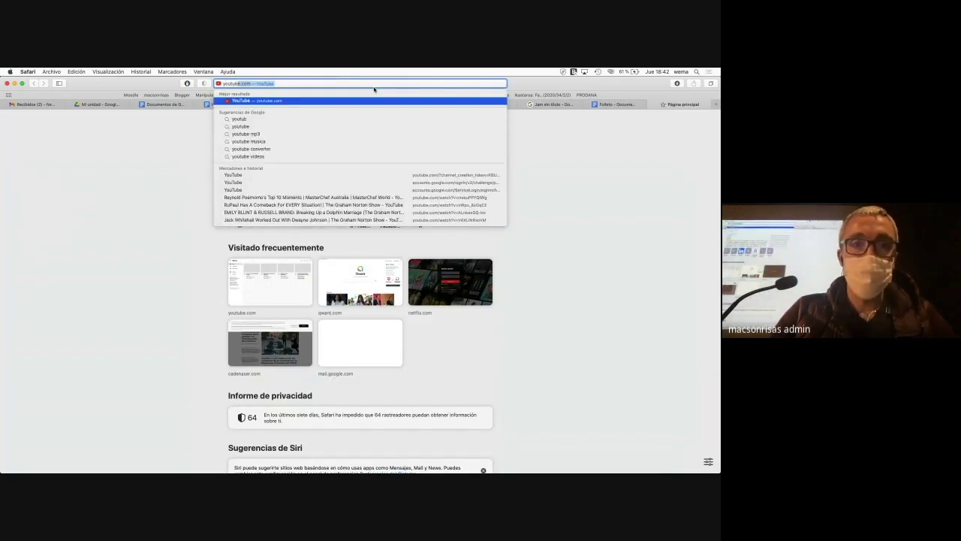
pyautogui.press('Return')
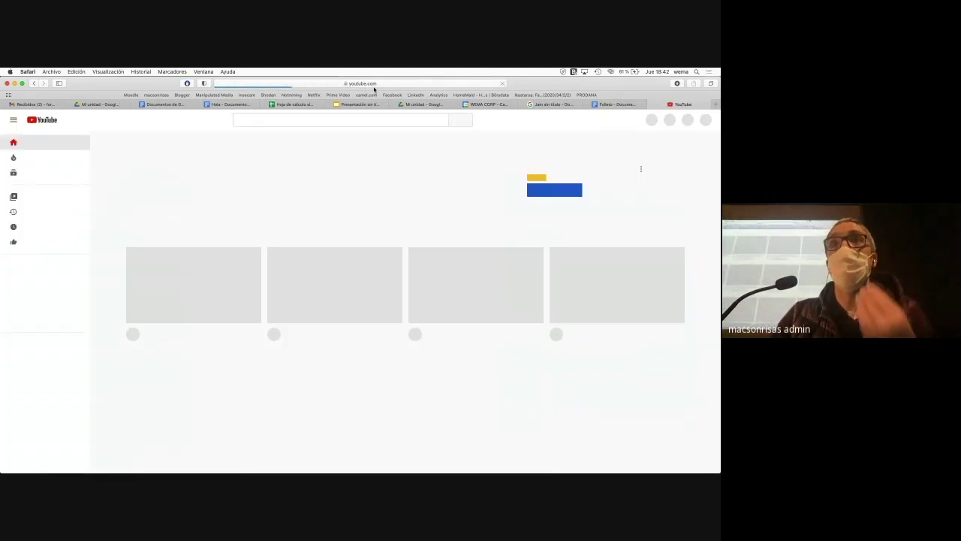
# Search YouTube for "compartir archivos drive" using the matching suggestion and look through the resulting videos.
pyautogui.click(275, 120)
pyautogui.write('compartir arv')
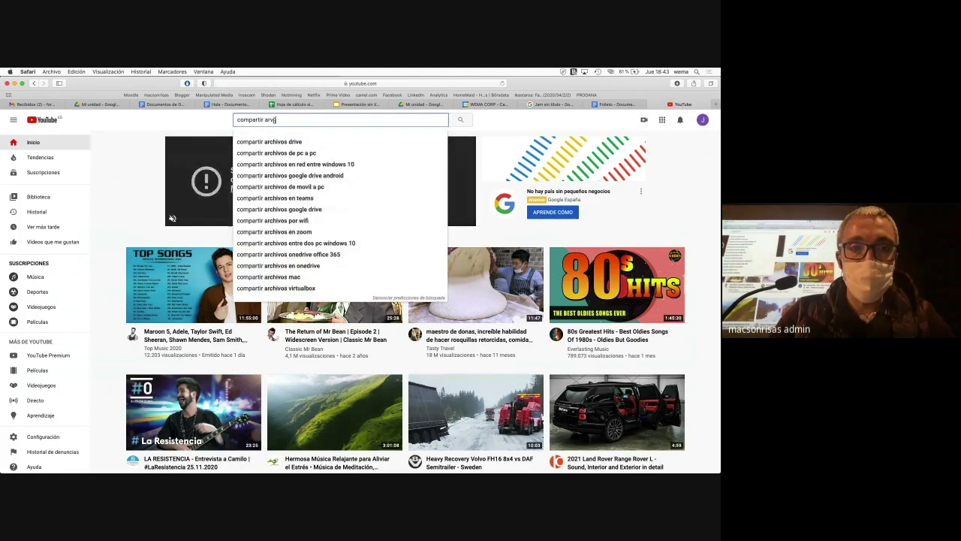
pyautogui.press('BackSpace')
pyautogui.press('BackSpace')
pyautogui.write('ch')
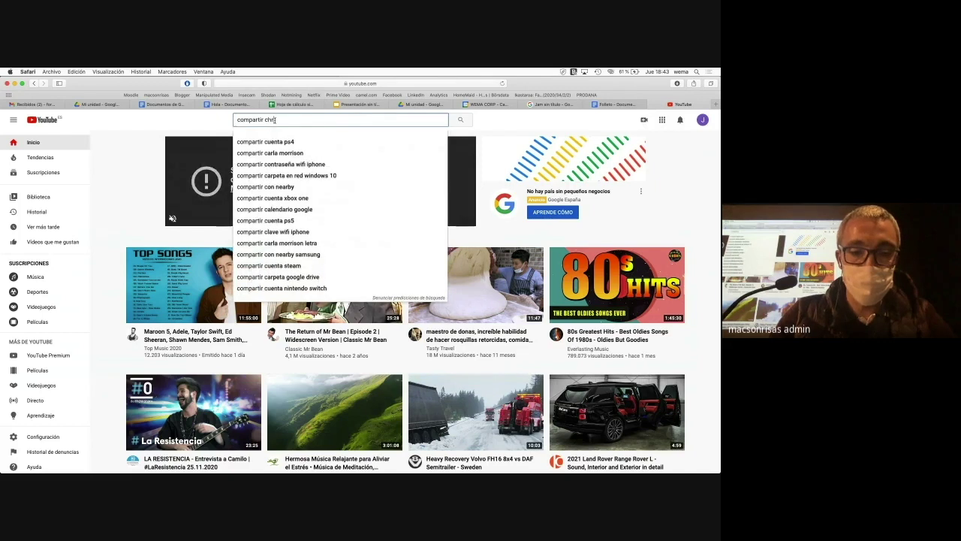
pyautogui.press('BackSpace')
pyautogui.press('BackSpace')
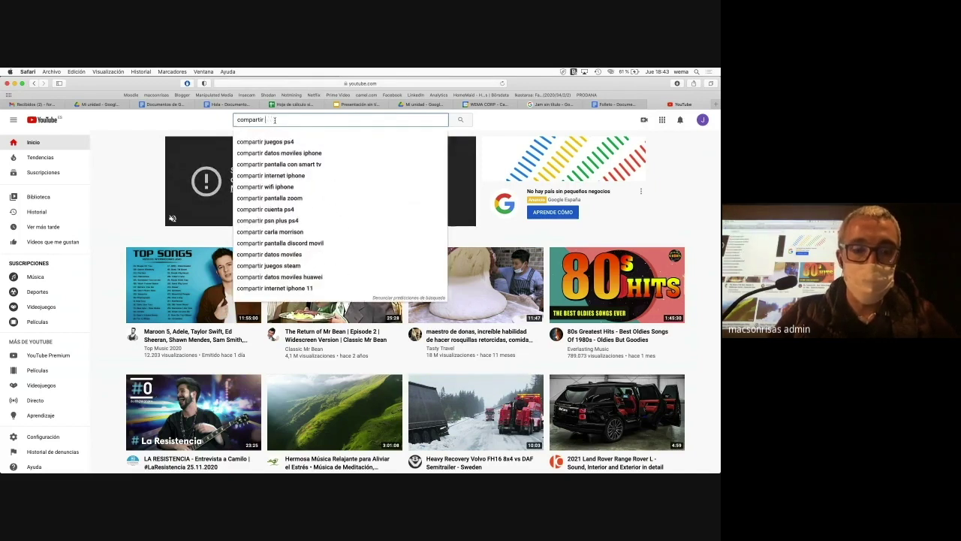
pyautogui.write('archivos')
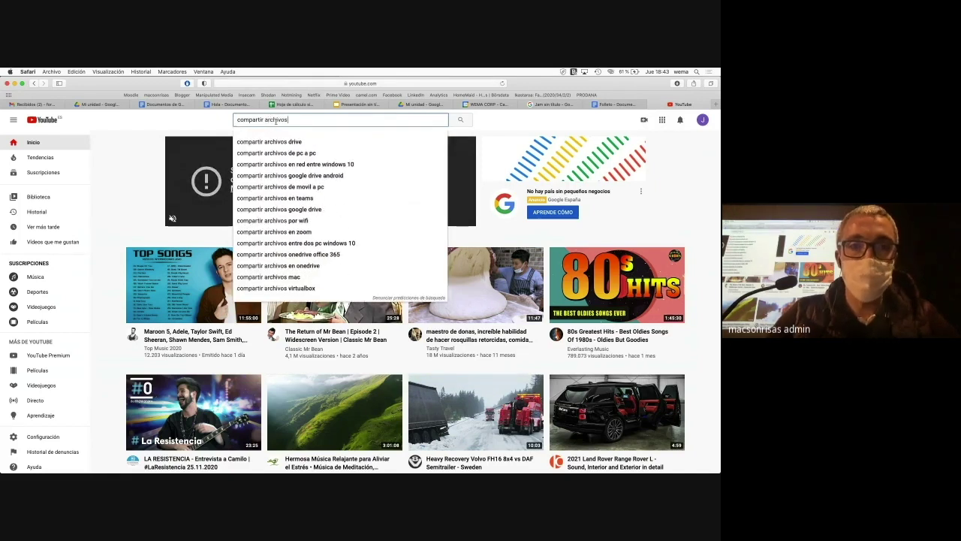
pyautogui.click(277, 141)
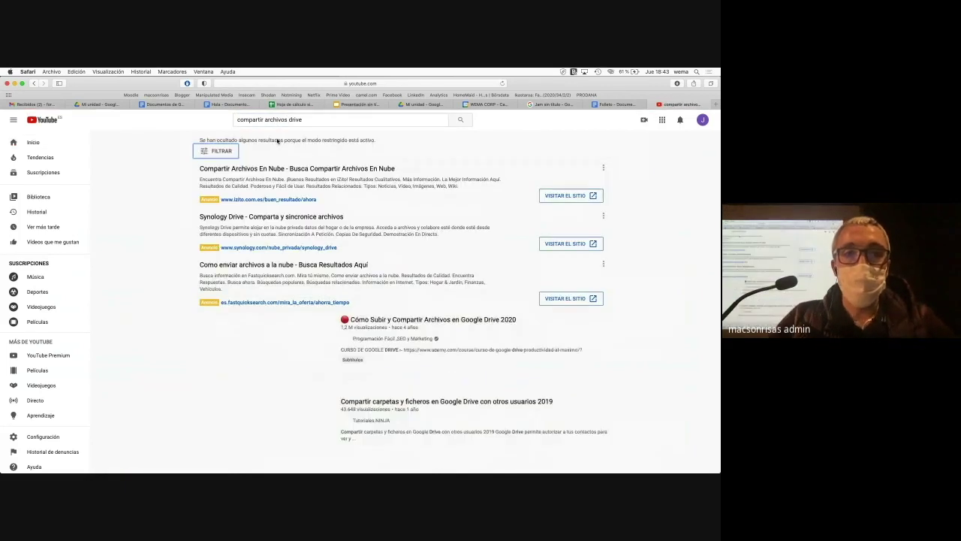
pyautogui.scroll(-3, 434, 230)
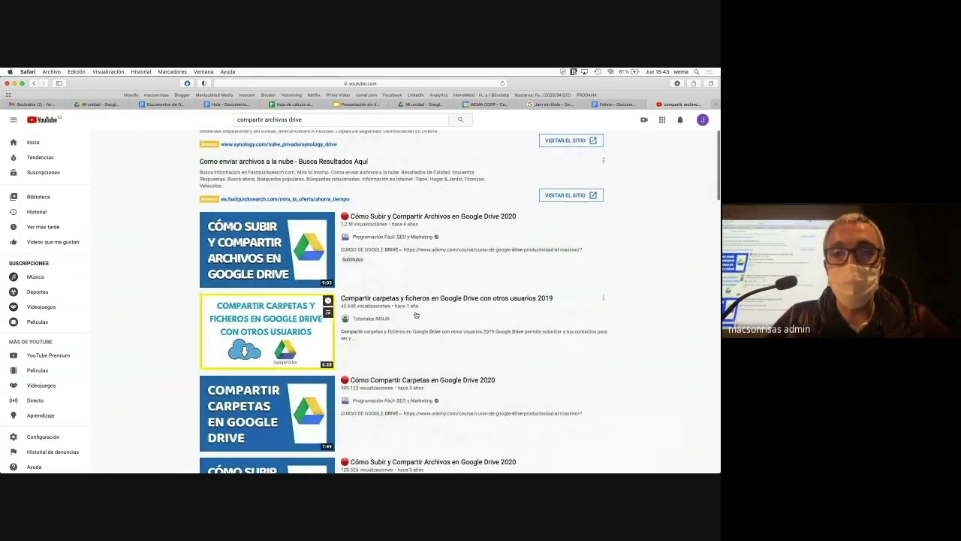
pyautogui.scroll(-1, 413, 318)
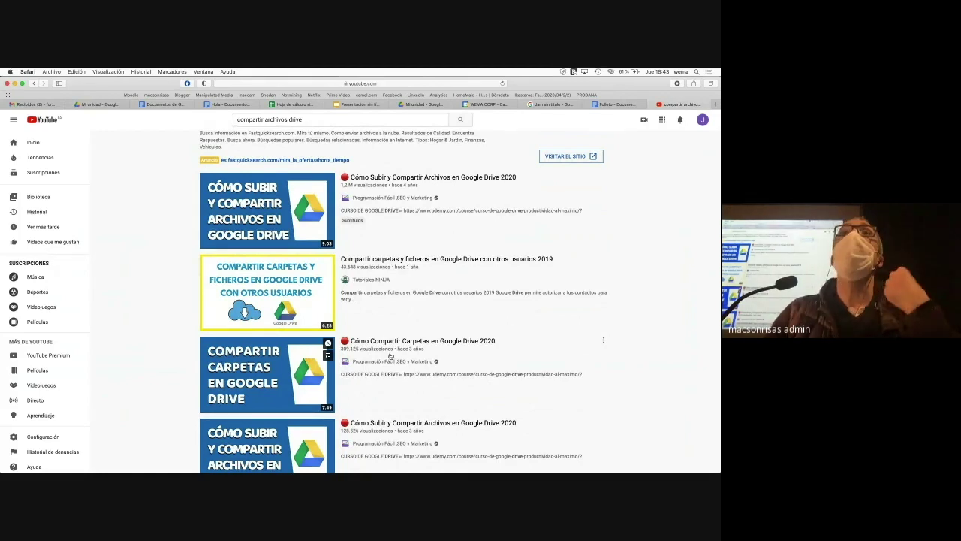
pyautogui.scroll(3, 390, 356)
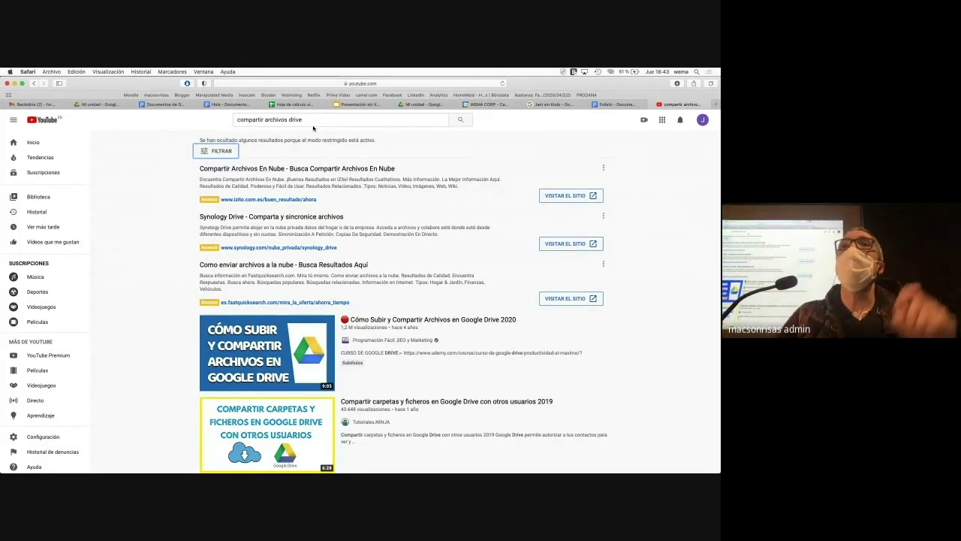
# Replace the YouTube search with "videoconferencias meet" and look through the resulting tutorials.
pyautogui.click(313, 126)
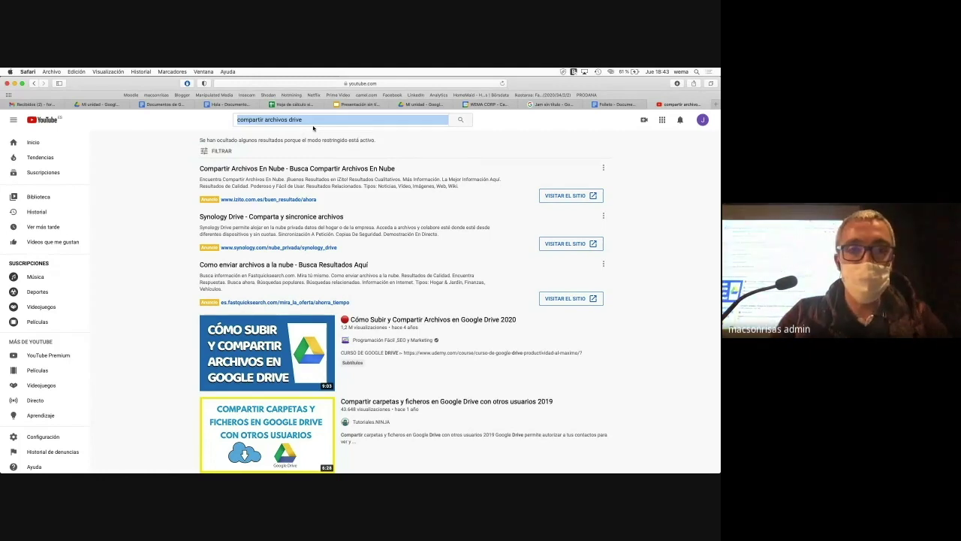
pyautogui.click(304, 120)
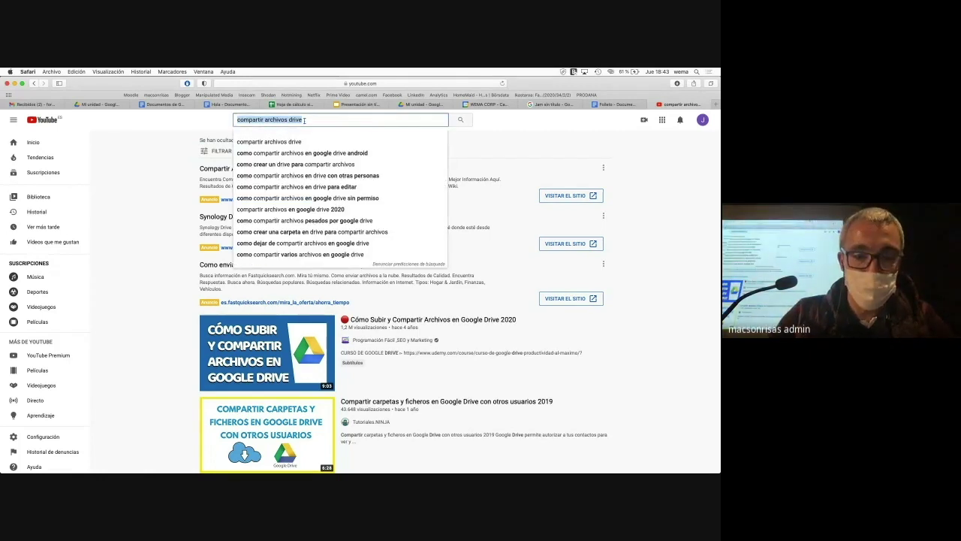
pyautogui.write('videoconferencias')
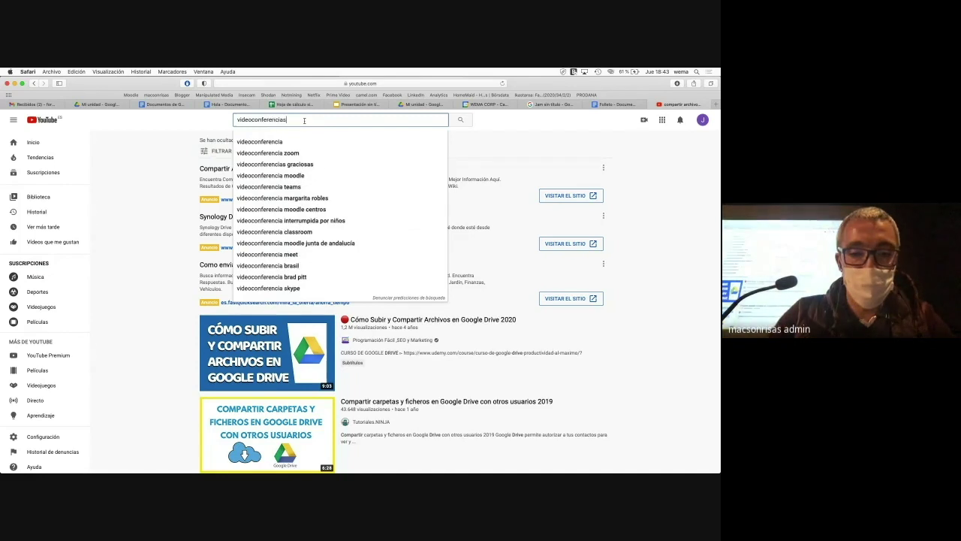
pyautogui.write(' meet')
pyautogui.press('Return')
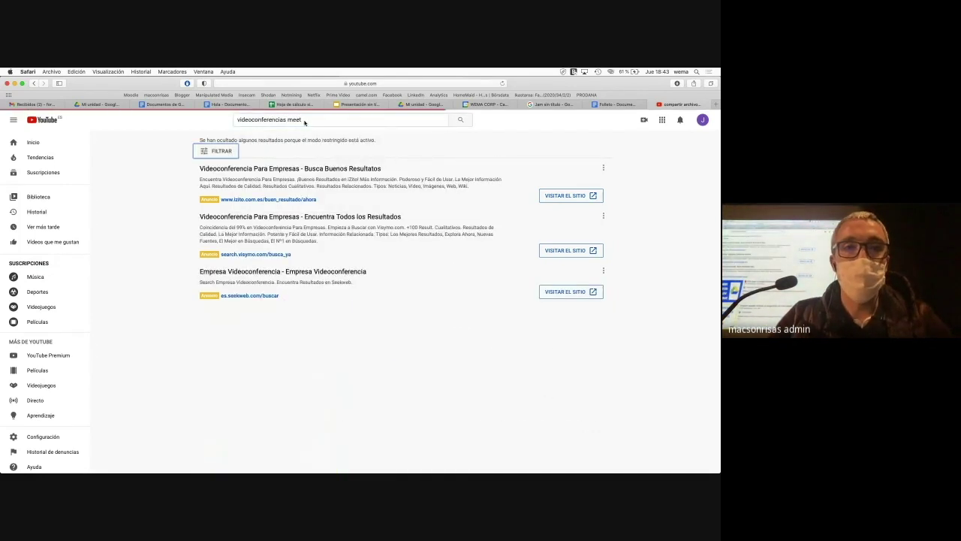
pyautogui.scroll(-1, 371, 234)
pyautogui.scroll(-2, 371, 234)
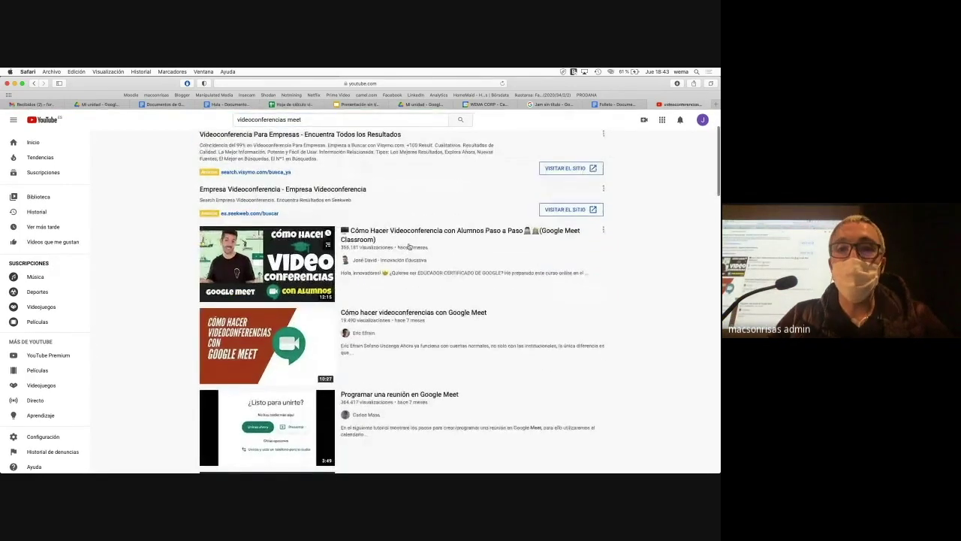
pyautogui.scroll(-3, 402, 254)
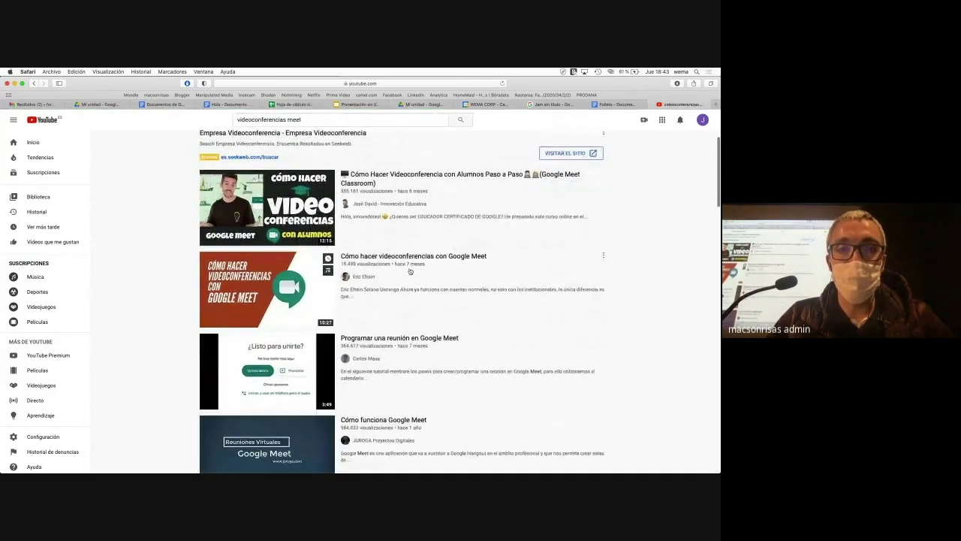
pyautogui.scroll(1, 377, 315)
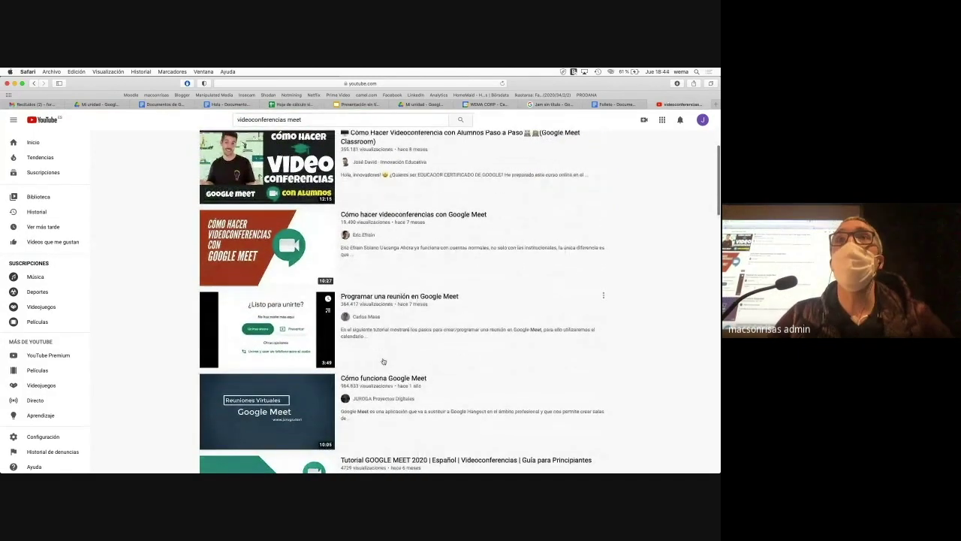
pyautogui.scroll(1, 399, 341)
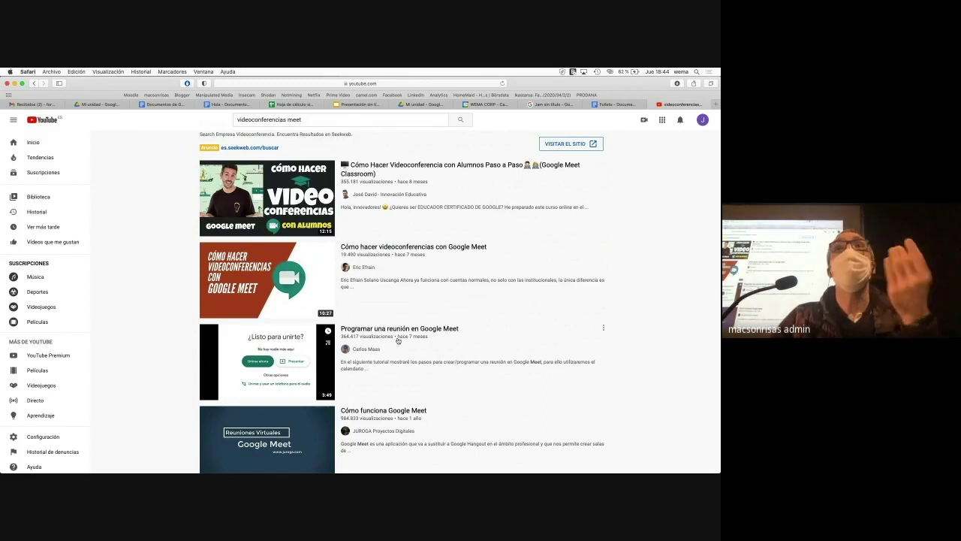
pyautogui.scroll(5, 398, 340)
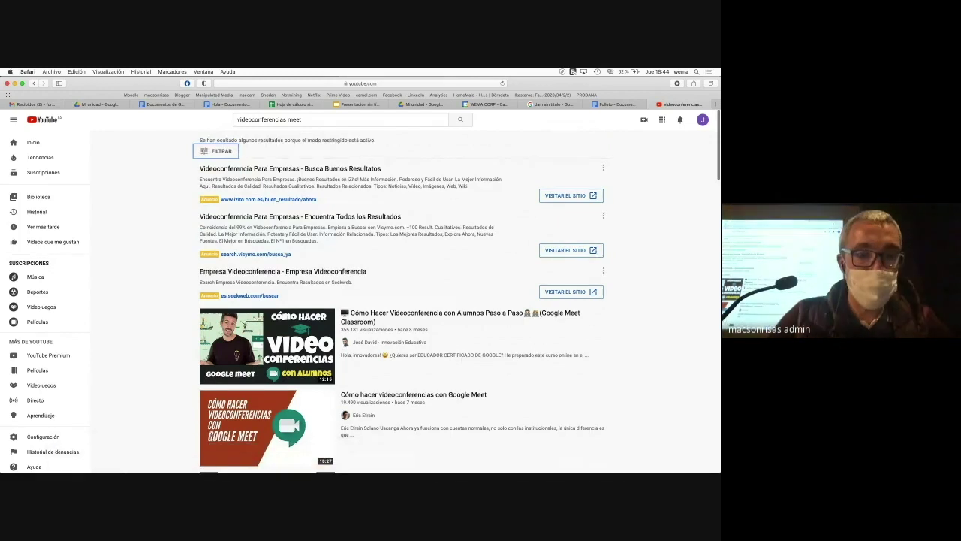
# Switch to the Keynote presentation and show the REDES SOCIALES slide.
pyautogui.moveTo(97, 467)
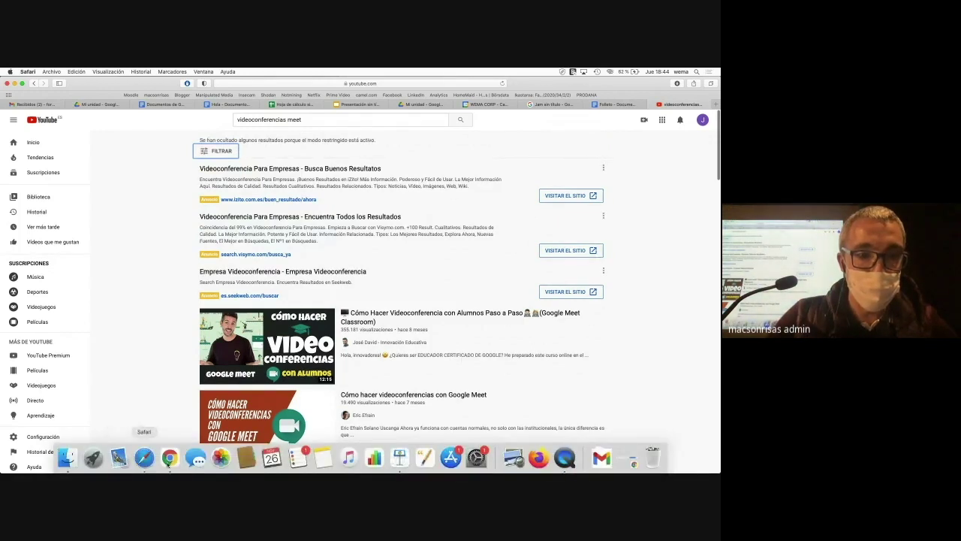
pyautogui.click(400, 458)
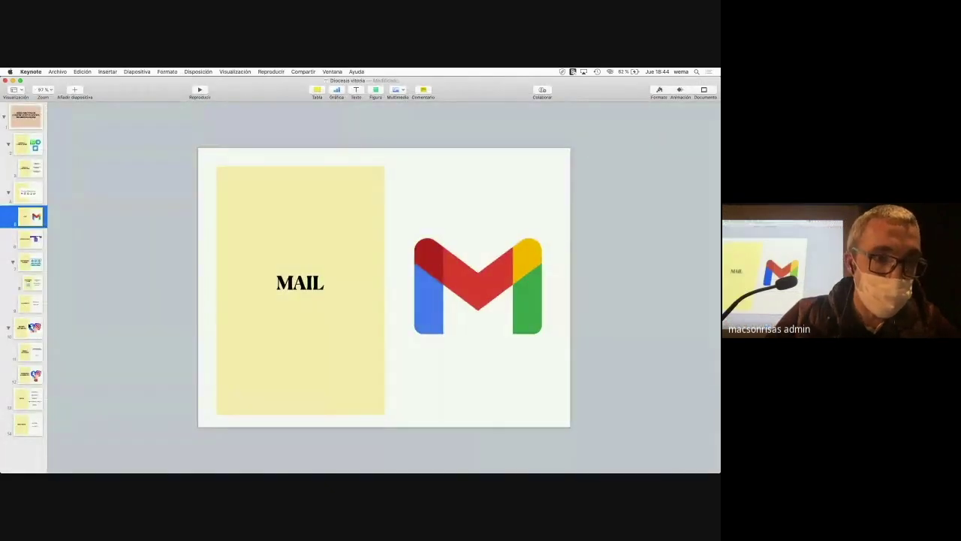
pyautogui.click(31, 328)
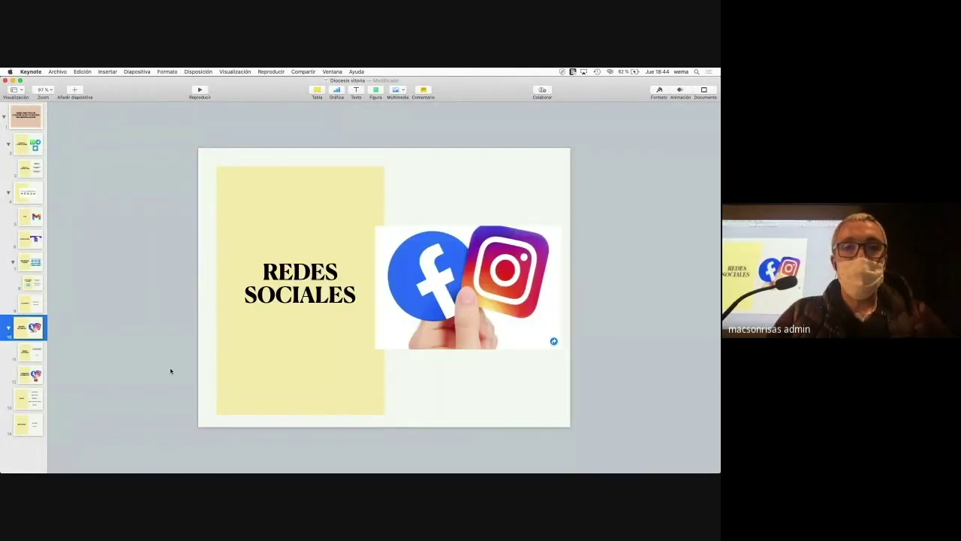
# Switch to Google Chrome and show the Facebook home feed.
pyautogui.moveTo(195, 465)
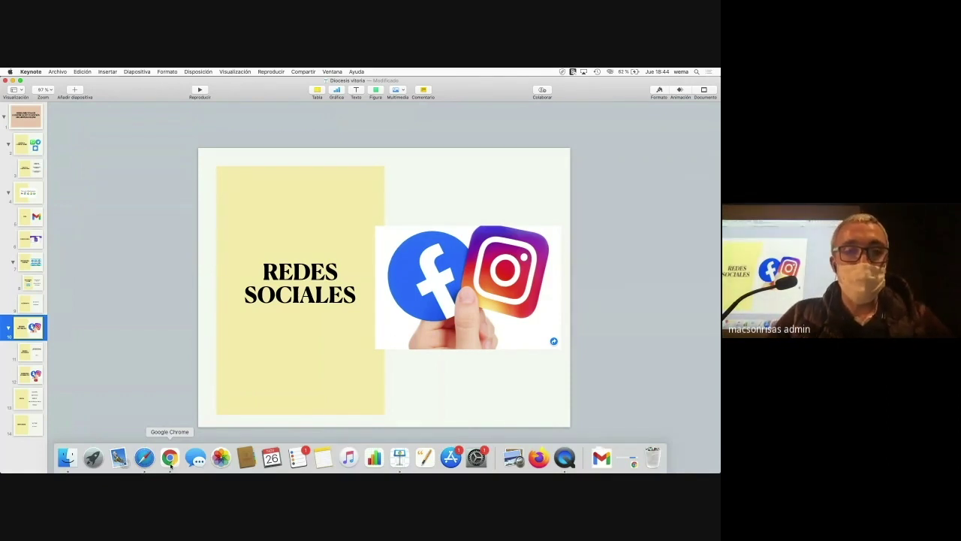
pyautogui.click(145, 458)
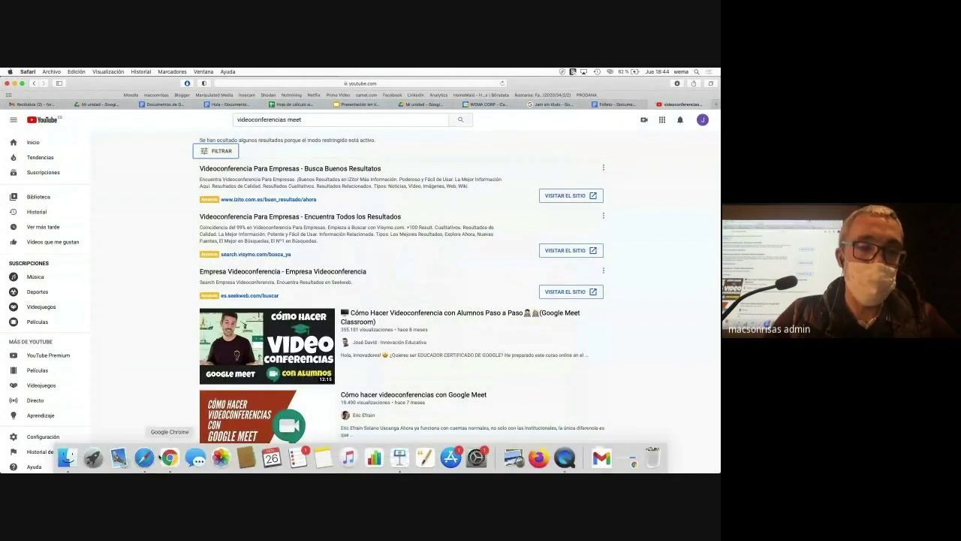
pyautogui.click(167, 458)
pyautogui.click(147, 85)
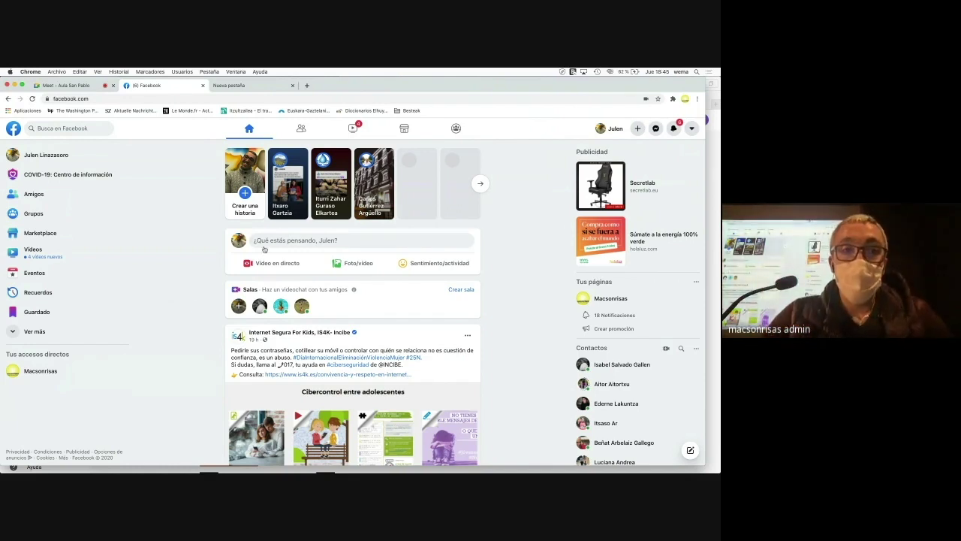
# Open the Macsonrisas page from the Facebook shortcuts and look through its header, statistics and latest post.
pyautogui.click(43, 372)
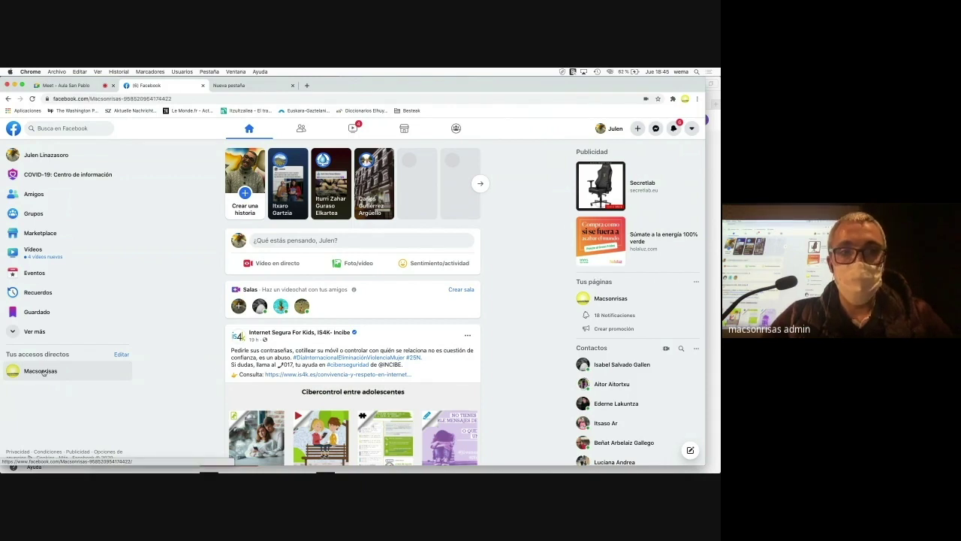
pyautogui.scroll(-3, 164, 311)
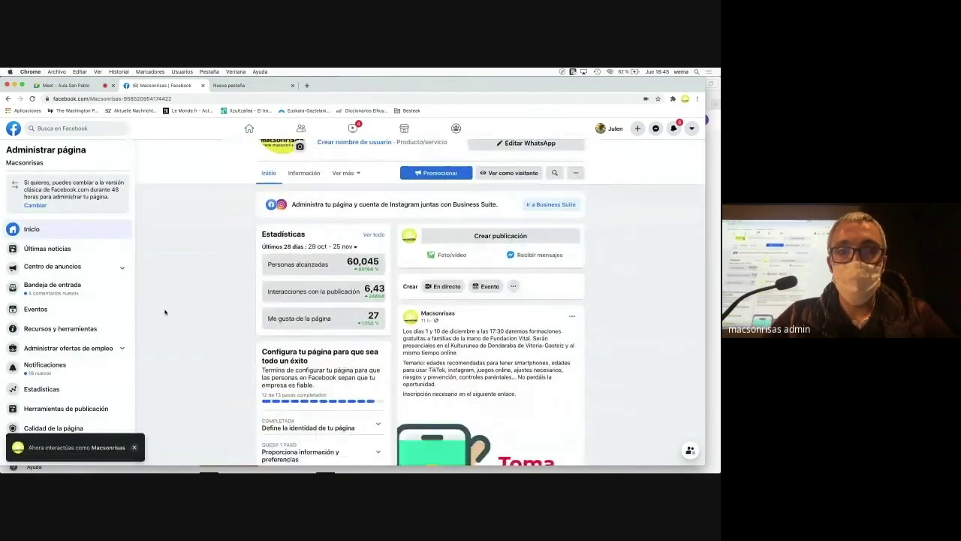
pyautogui.scroll(1, 164, 311)
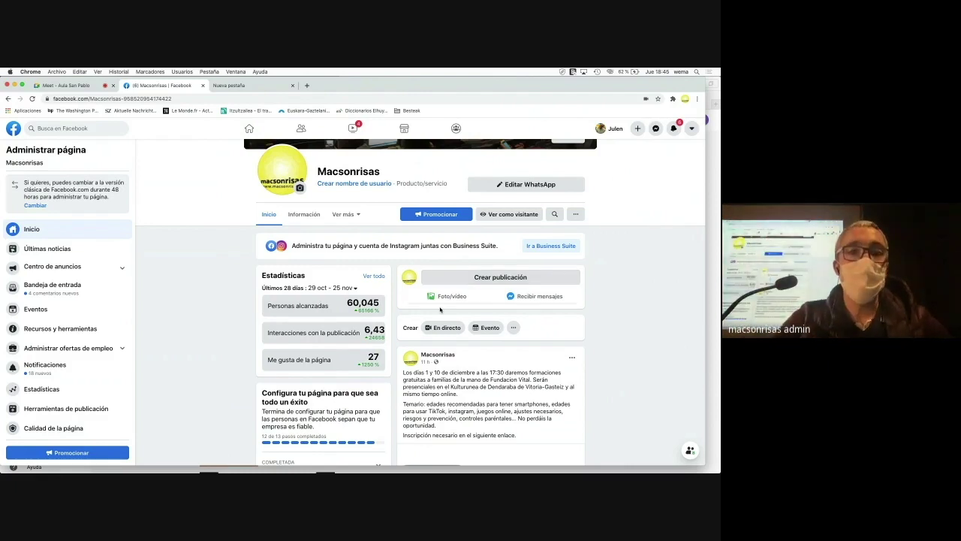
pyautogui.scroll(-1, 203, 287)
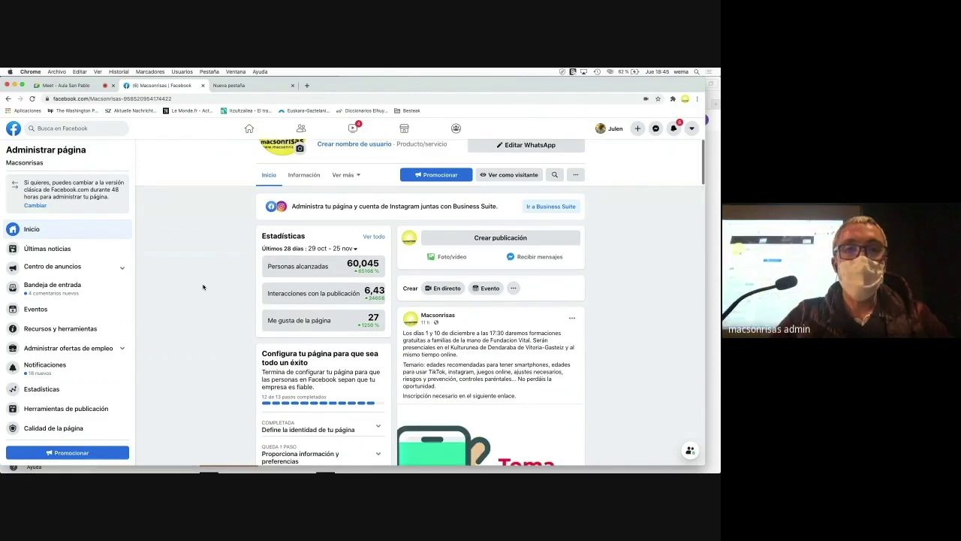
pyautogui.scroll(3, 203, 287)
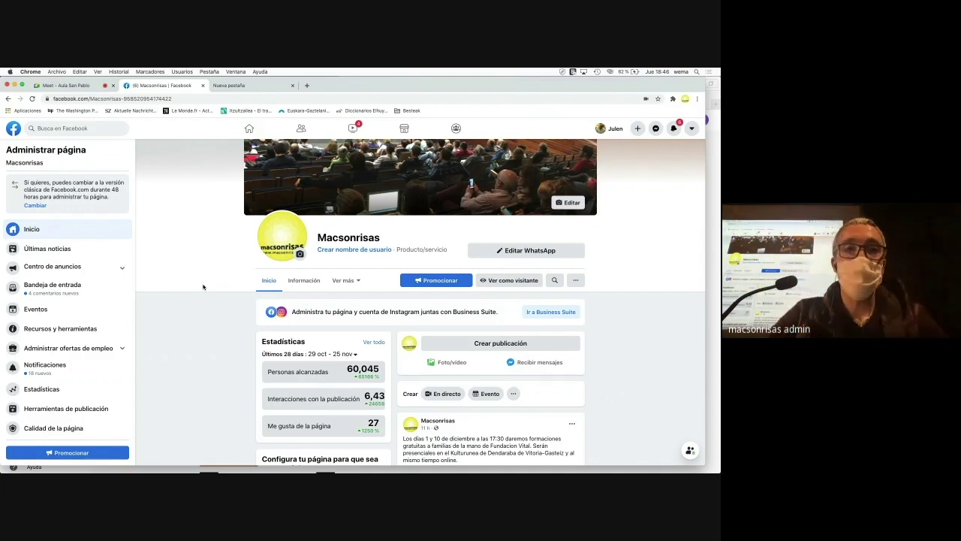
# Return to the Facebook home feed and look through the first posts.
pyautogui.click(248, 128)
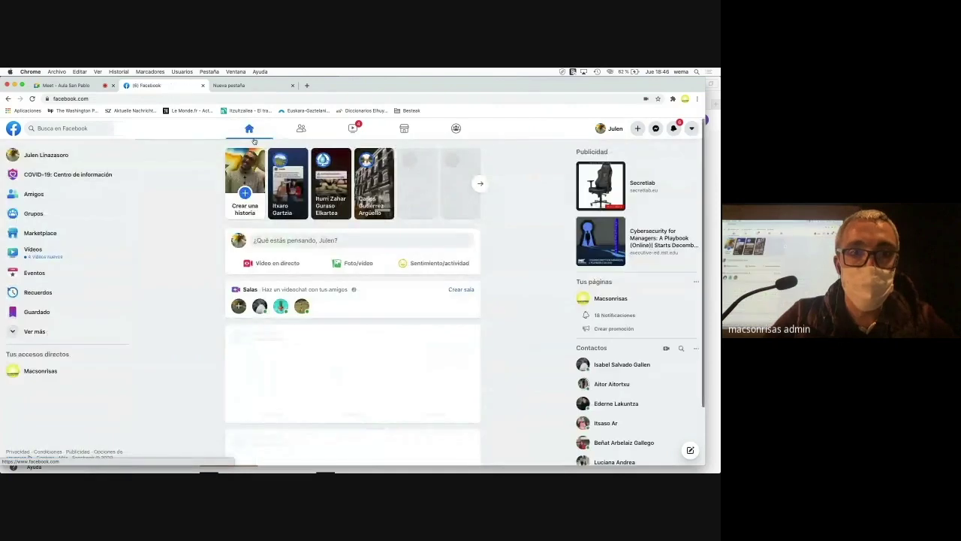
pyautogui.scroll(-3, 202, 304)
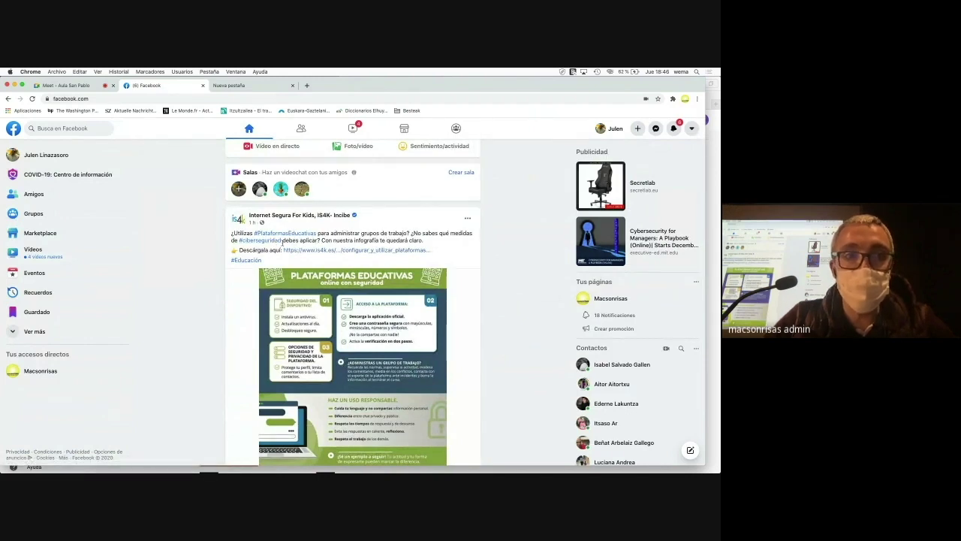
pyautogui.scroll(-2, 334, 278)
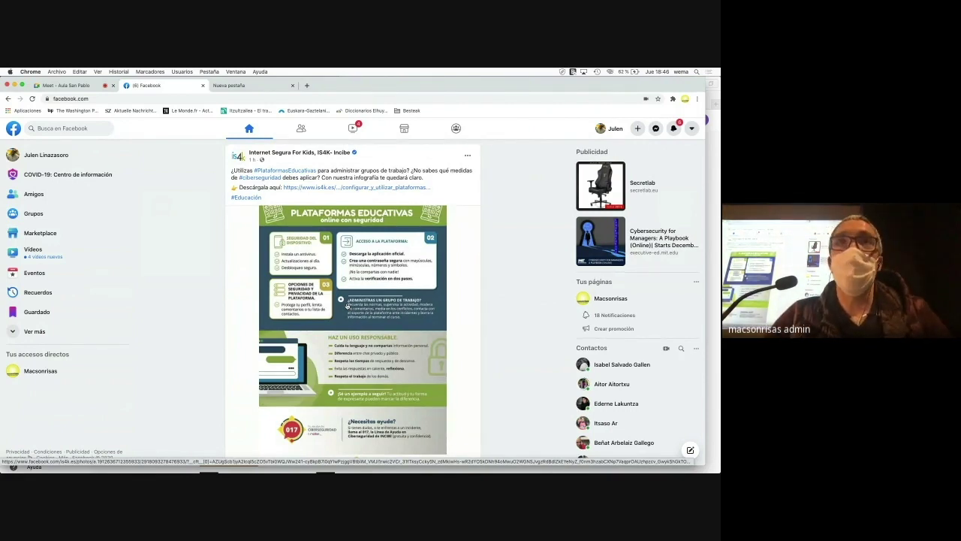
pyautogui.scroll(5, 347, 305)
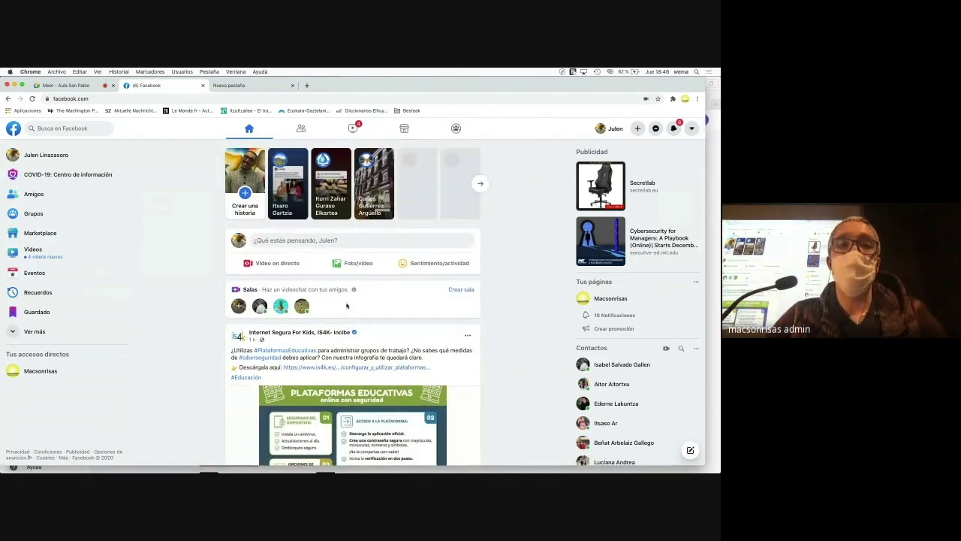
# On the Macsonrisas page, view the Crear publicación dialog and close it without publishing anything.
pyautogui.click(51, 371)
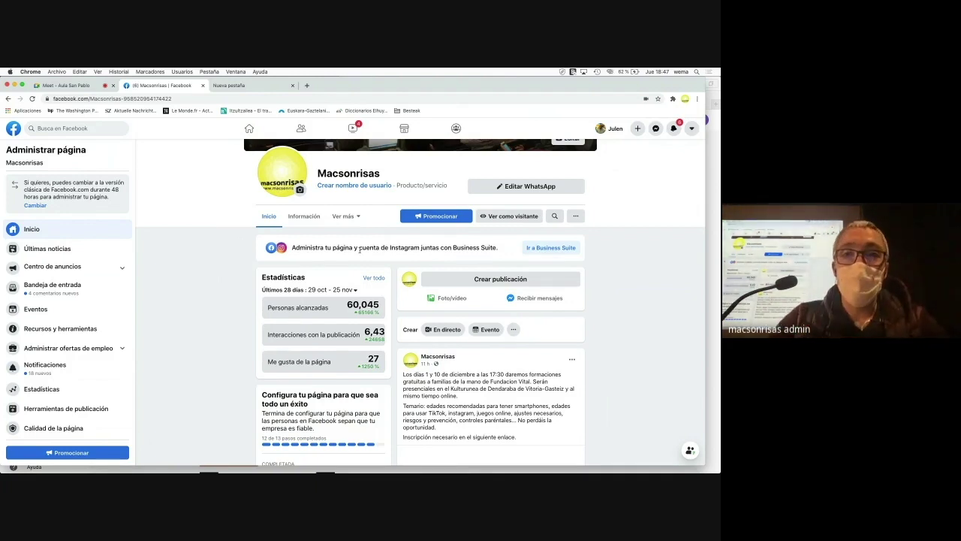
pyautogui.click(466, 280)
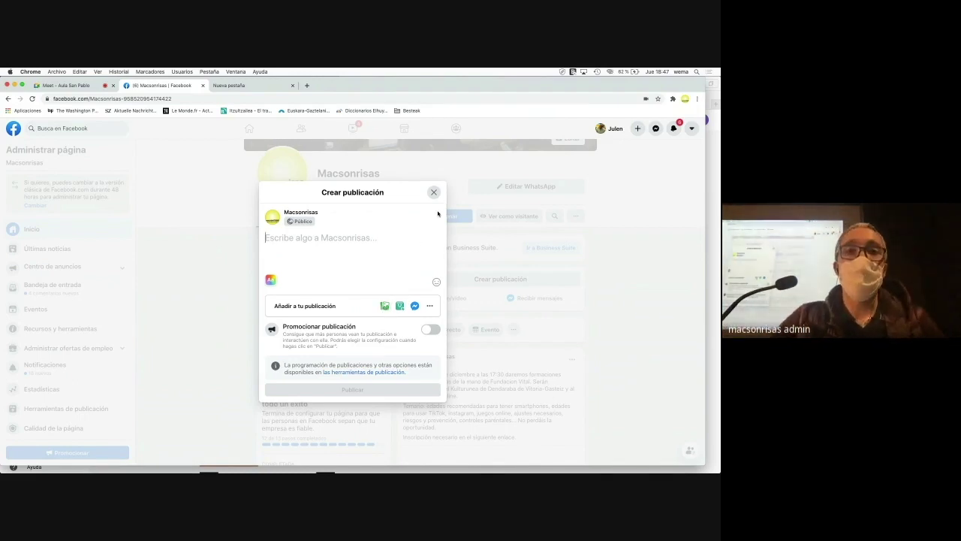
pyautogui.click(434, 192)
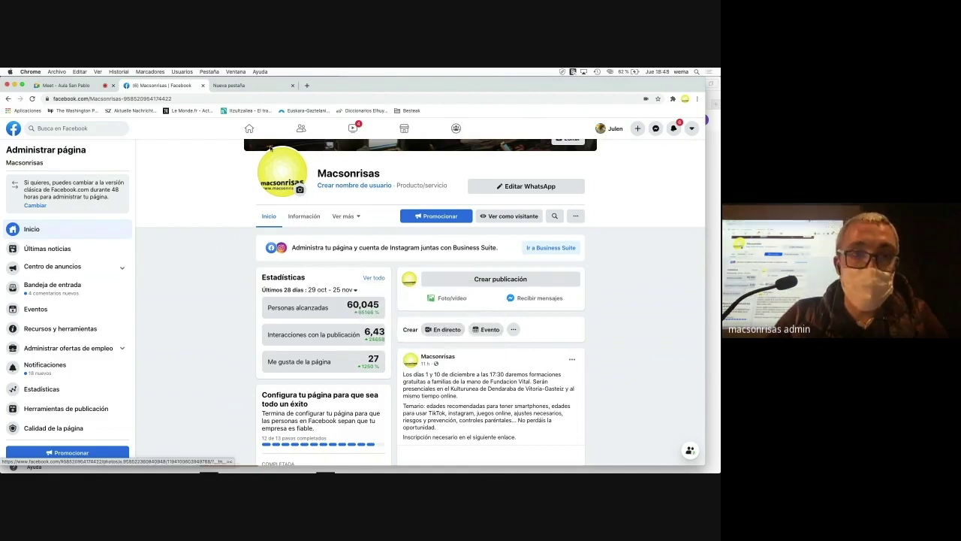
# From the Facebook home feed, open the live video setup and choose Usar cámara as the video source.
pyautogui.click(252, 132)
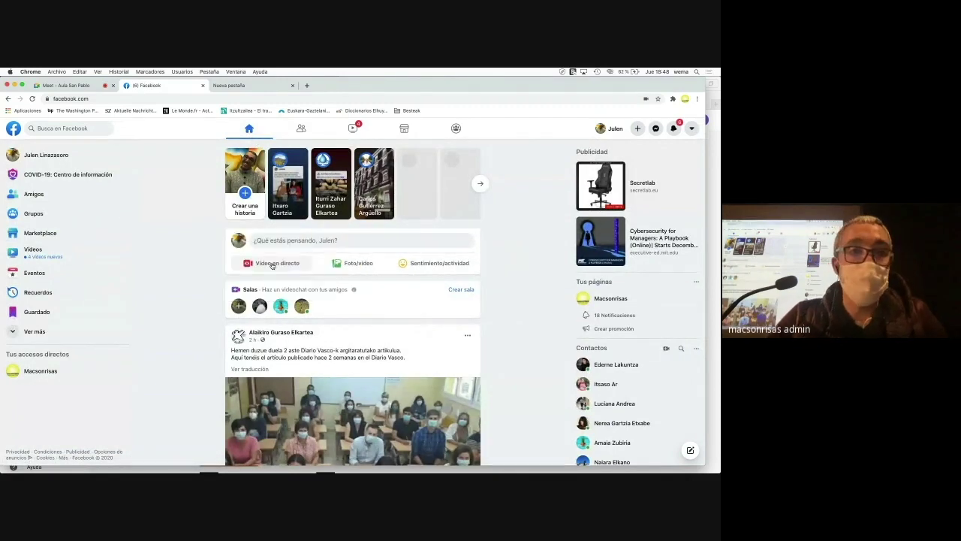
pyautogui.click(272, 263)
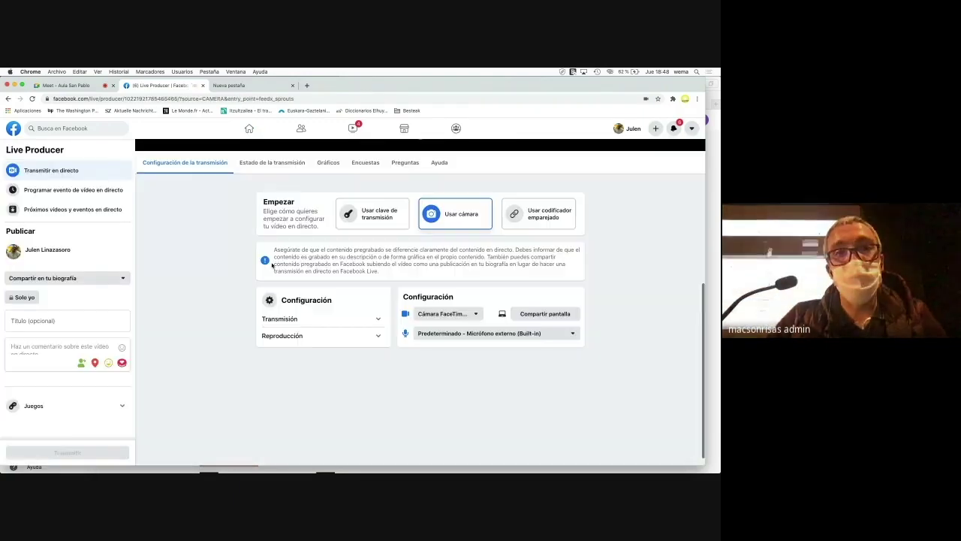
pyautogui.click(457, 215)
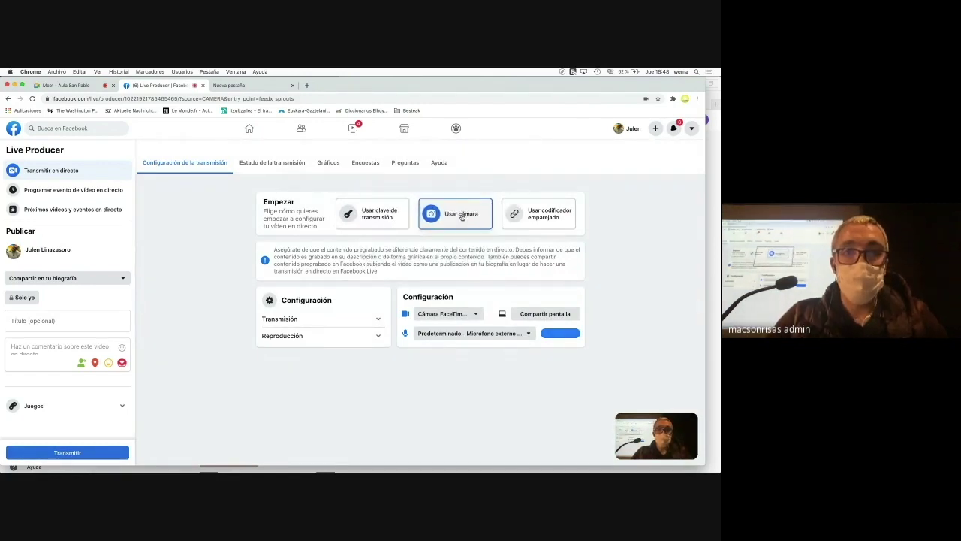
pyautogui.moveTo(655, 432); pyautogui.dragTo(695, 461)
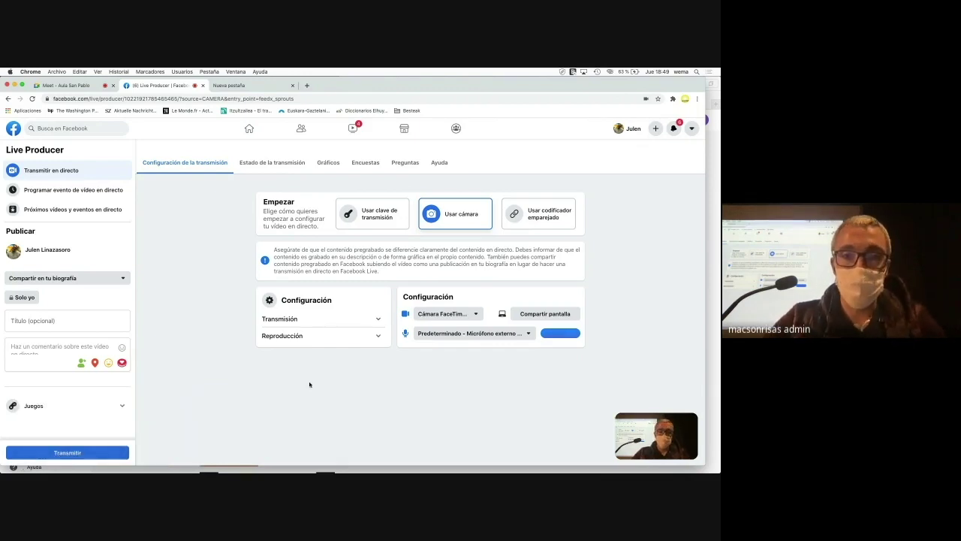
# Leave the live video setup for the home feed, switch to QuickTime Player and examine the live broadcast options on the mirrored phone.
pyautogui.click(249, 128)
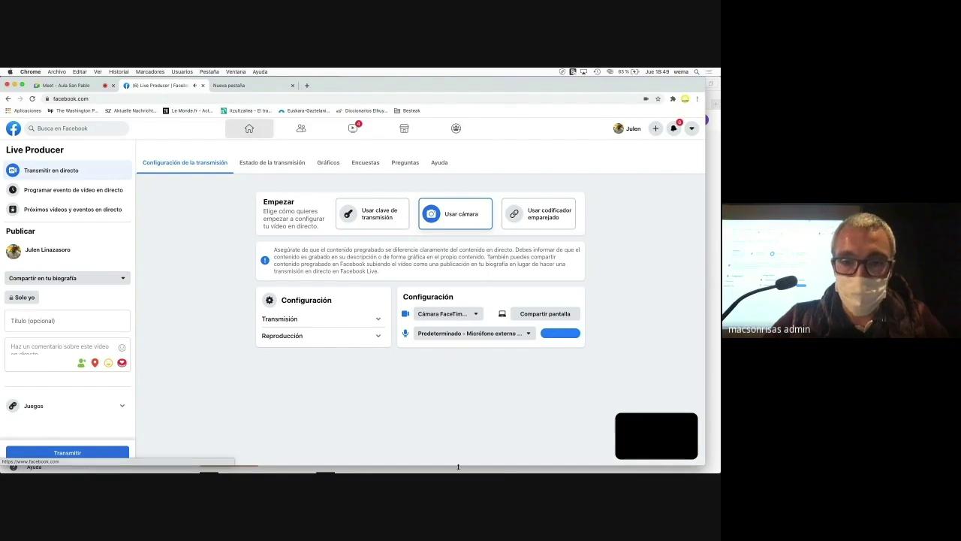
pyautogui.moveTo(462, 464)
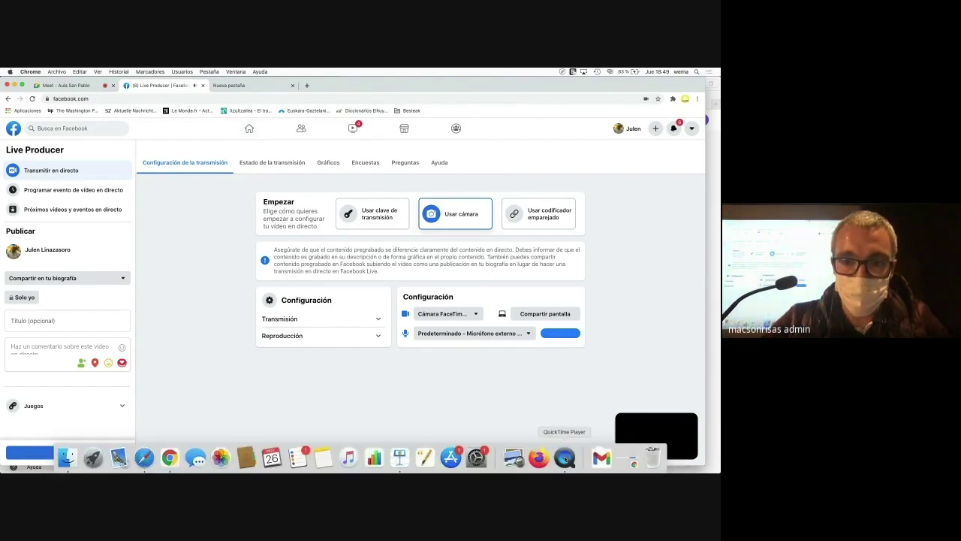
pyautogui.click(565, 459)
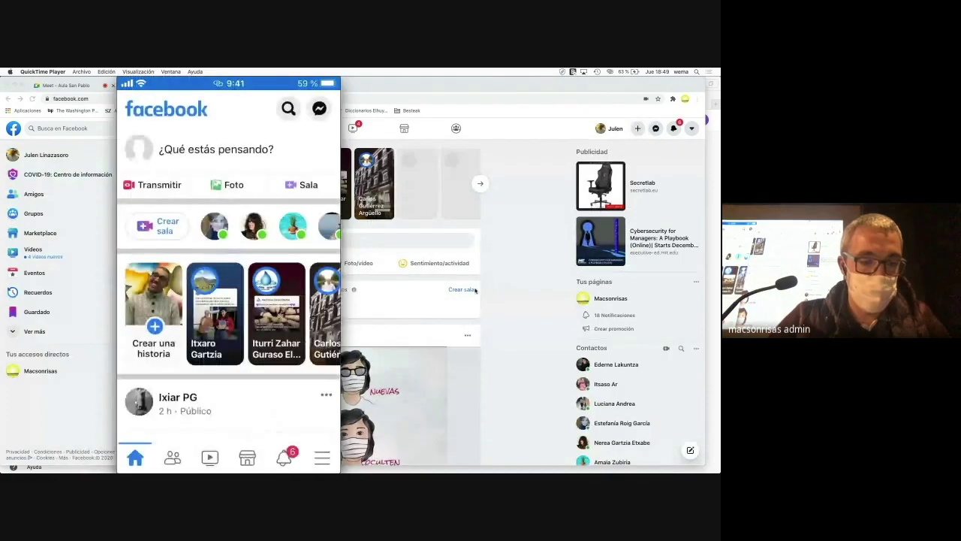
pyautogui.moveTo(172, 179)
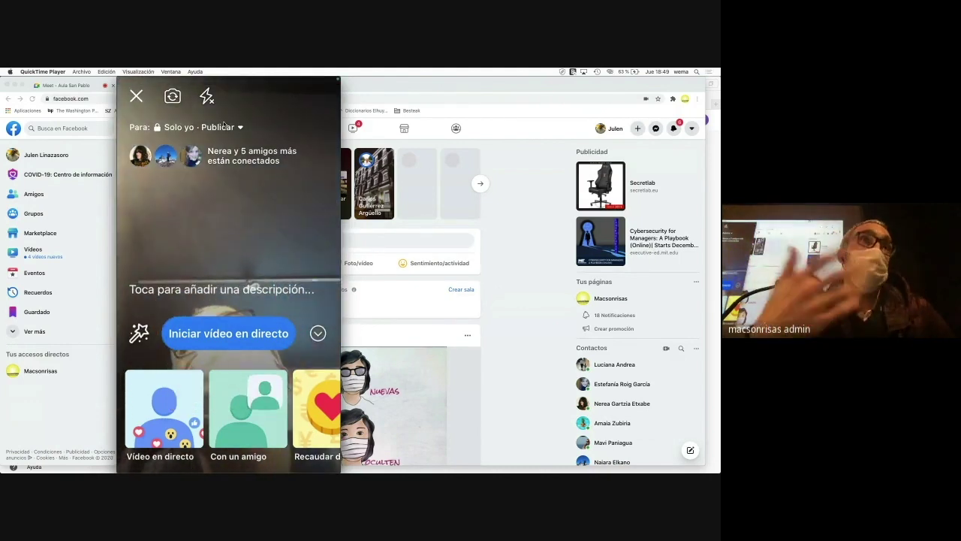
pyautogui.moveTo(194, 408)
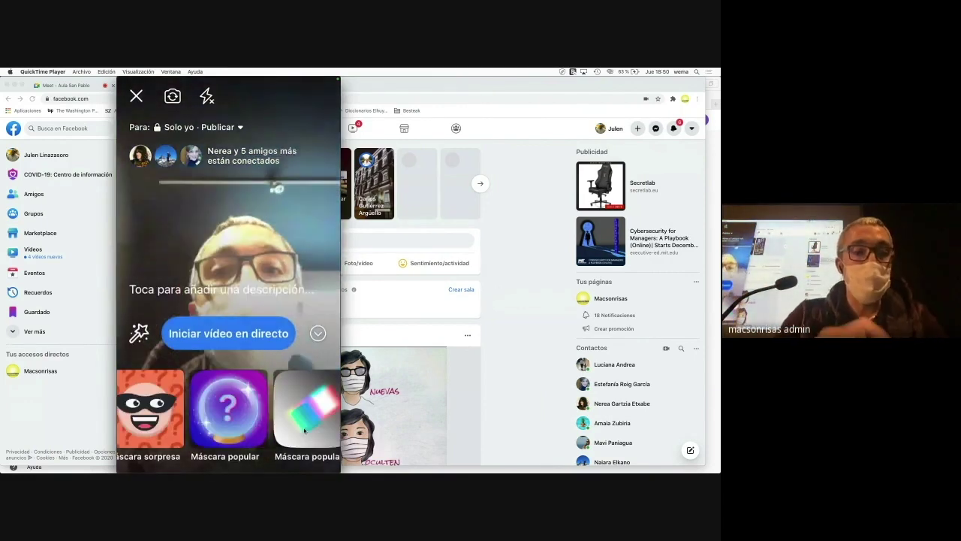
pyautogui.moveTo(263, 376)
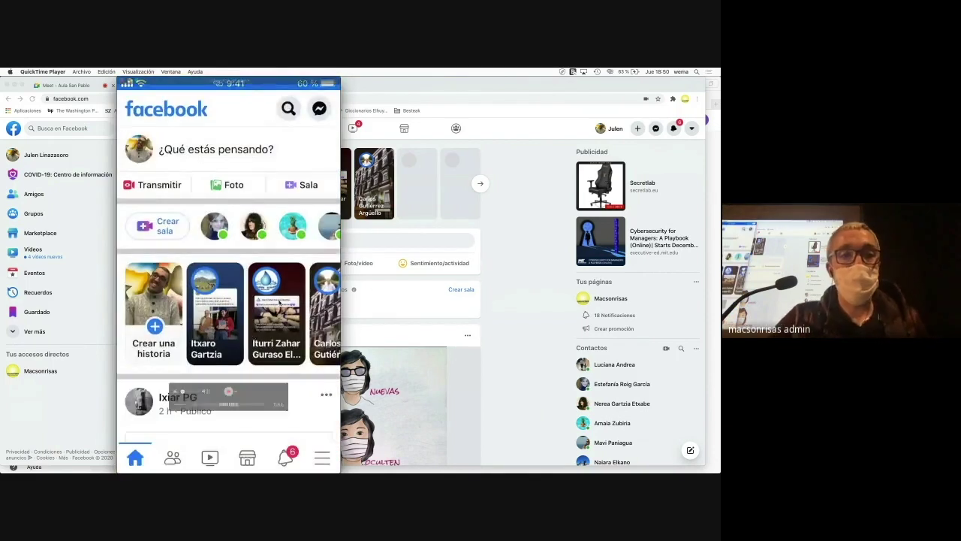
# Go back to Facebook in Chrome and reopen the live video setup to show its camera preview.
pyautogui.click(508, 314)
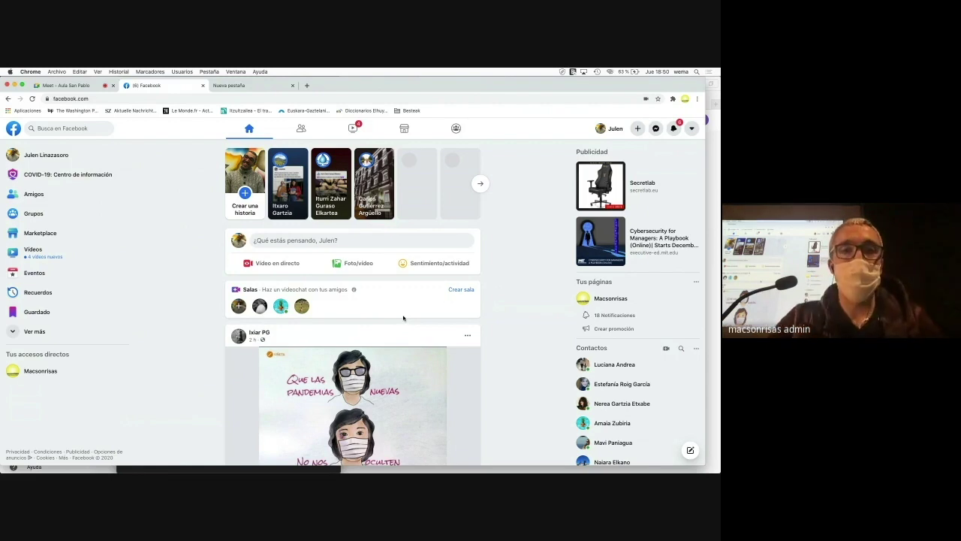
pyautogui.click(266, 263)
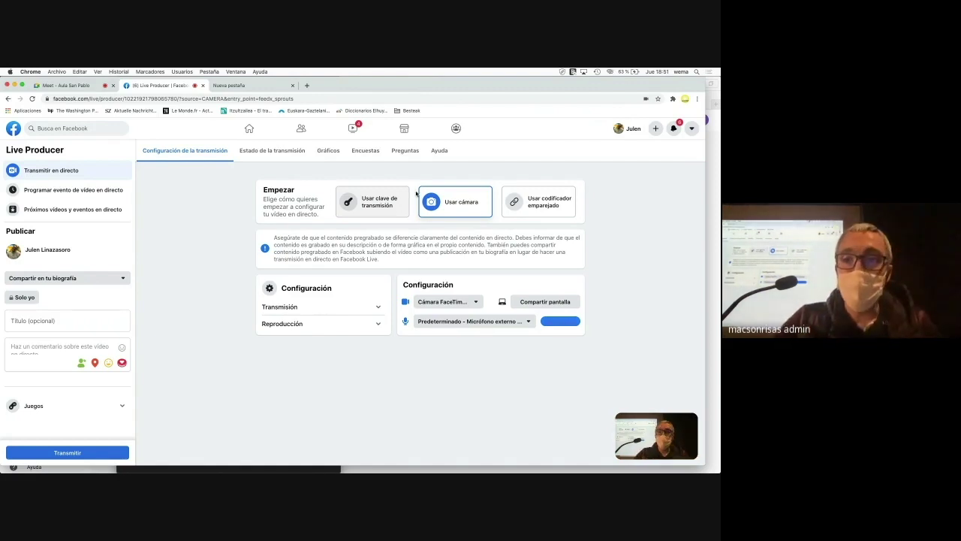
pyautogui.moveTo(669, 423)
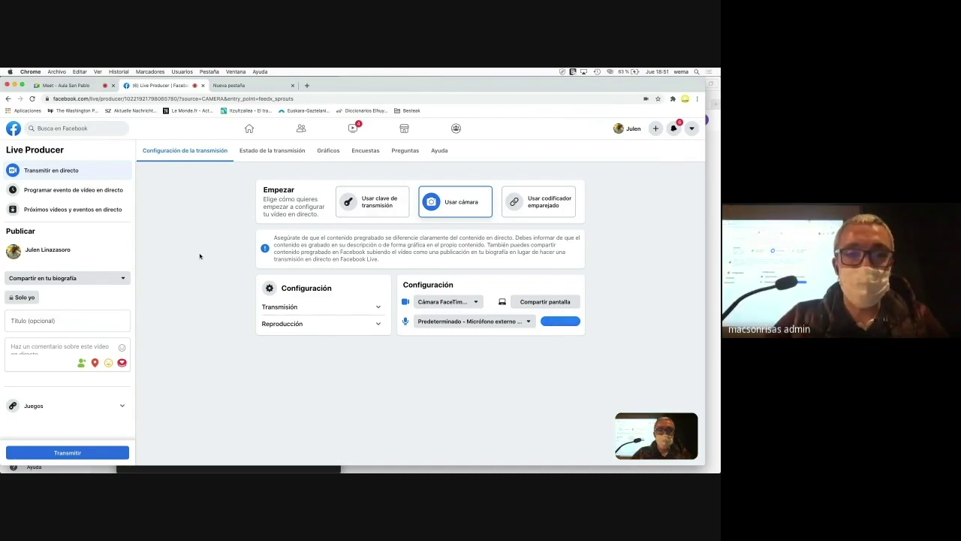
# Switch to YouTube in Safari and show the account menu with the option to create a channel.
pyautogui.moveTo(237, 471)
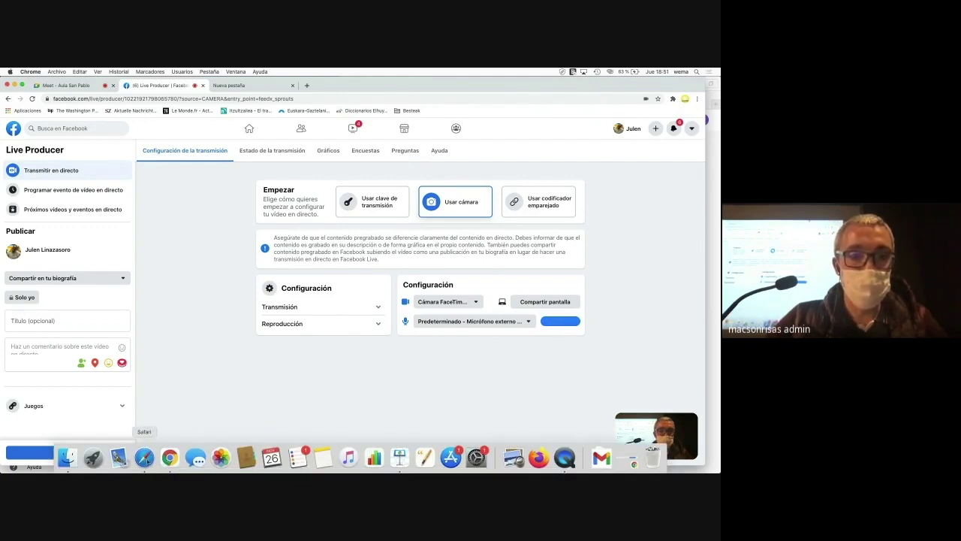
pyautogui.click(146, 458)
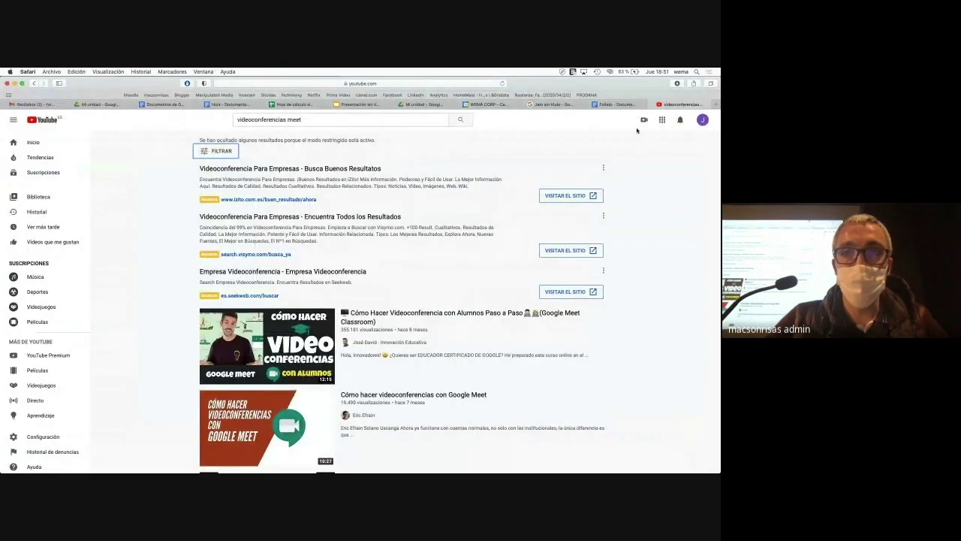
pyautogui.click(702, 121)
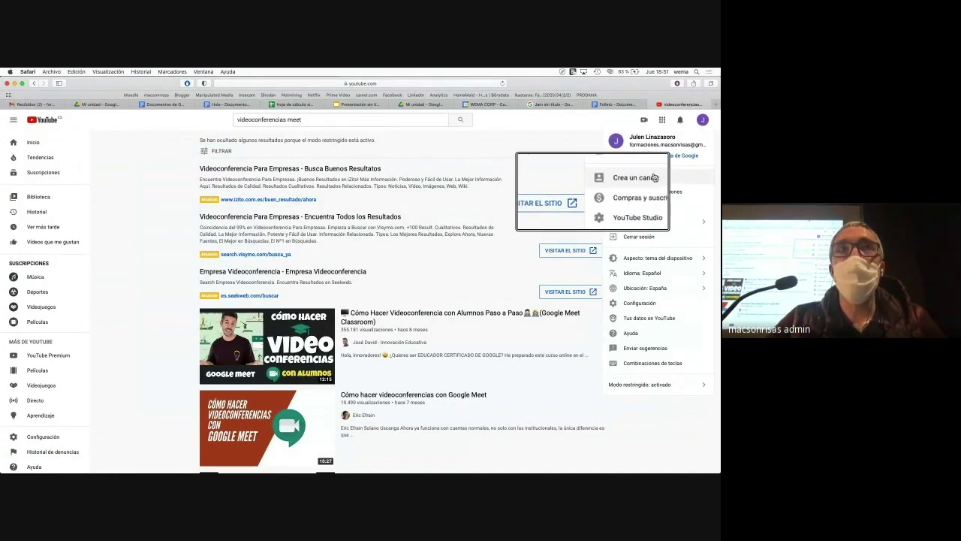
pyautogui.click(702, 122)
pyautogui.click(702, 122)
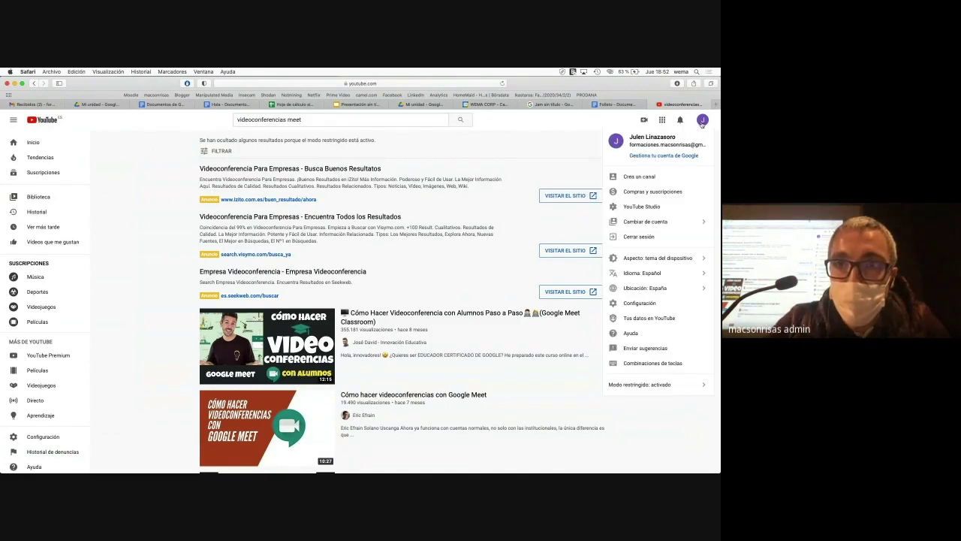
# Sign out of YouTube and sign in with the other Google account, filling in its saved account password.
pyautogui.click(658, 236)
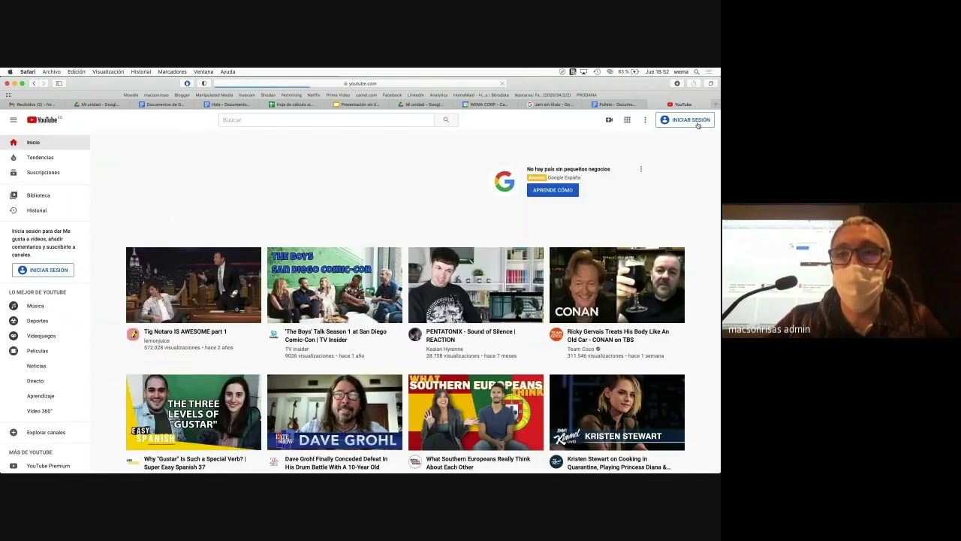
pyautogui.click(698, 126)
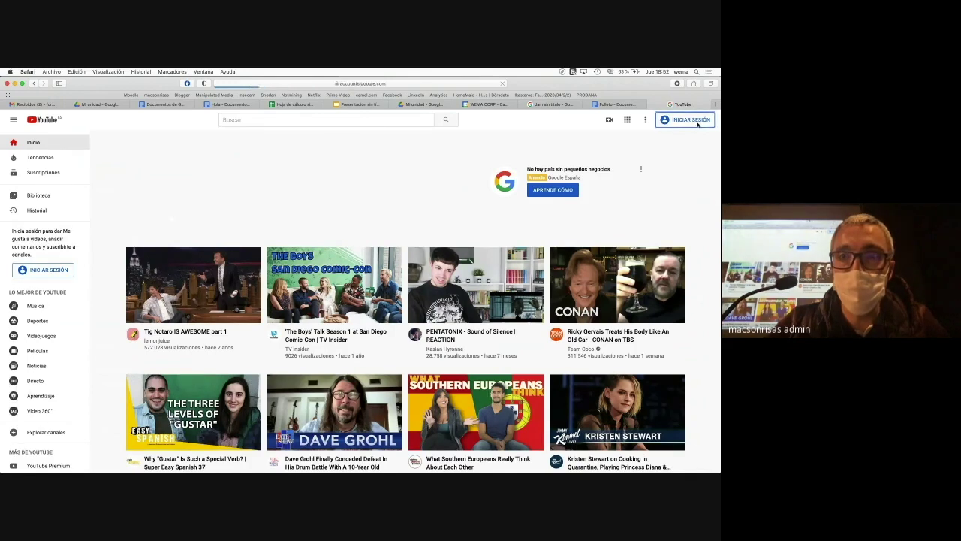
pyautogui.click(322, 244)
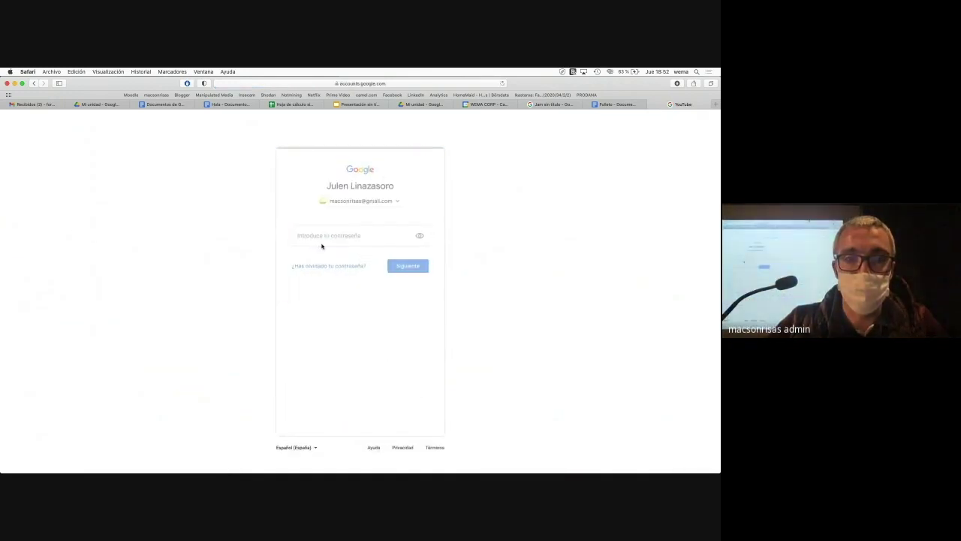
pyautogui.click(384, 288)
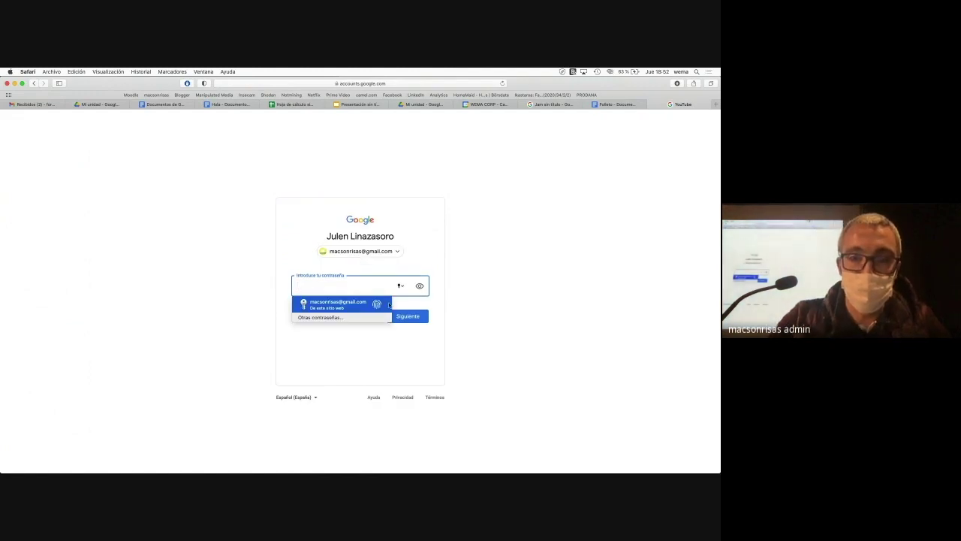
pyautogui.click(338, 305)
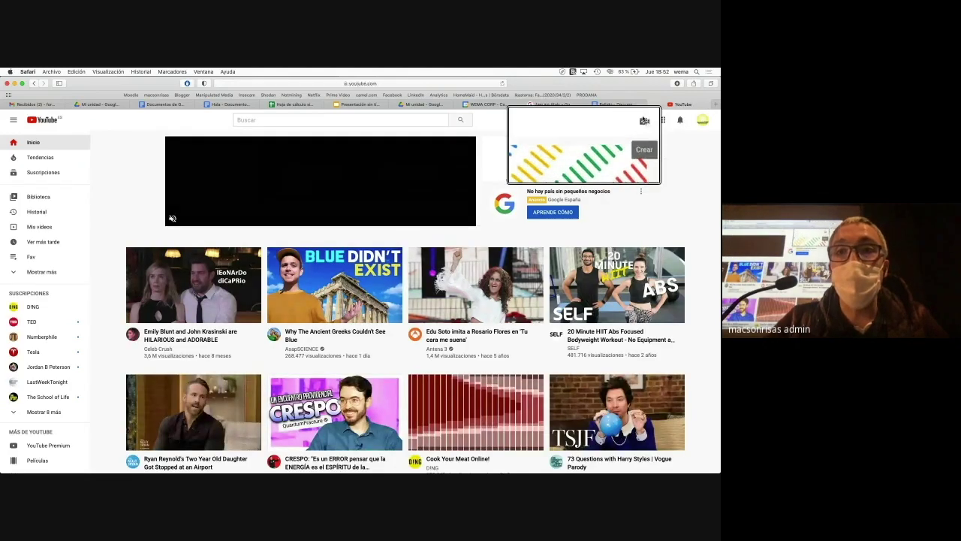
# Open YouTube's Emitir en directo setup and try to continue the webcam broadcast form without a title.
pyautogui.click(644, 121)
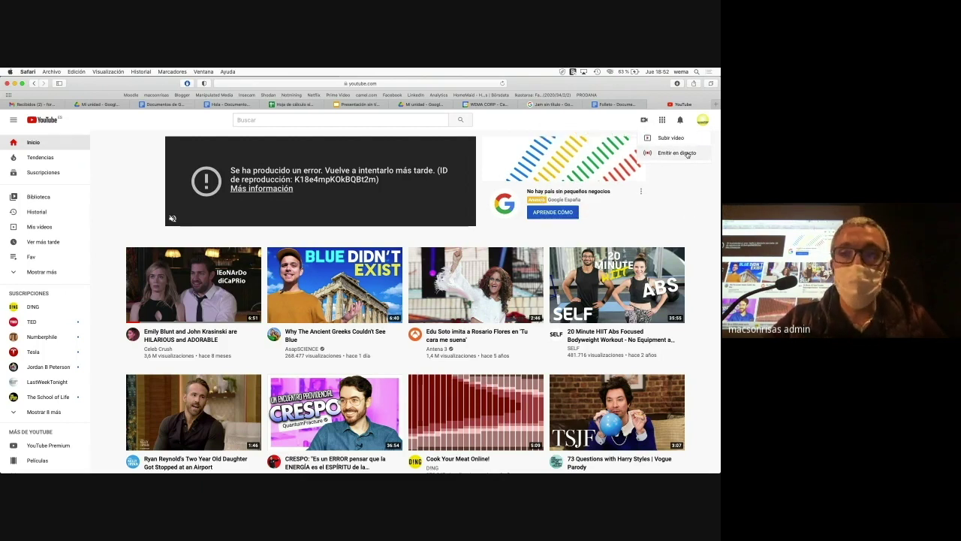
pyautogui.click(687, 154)
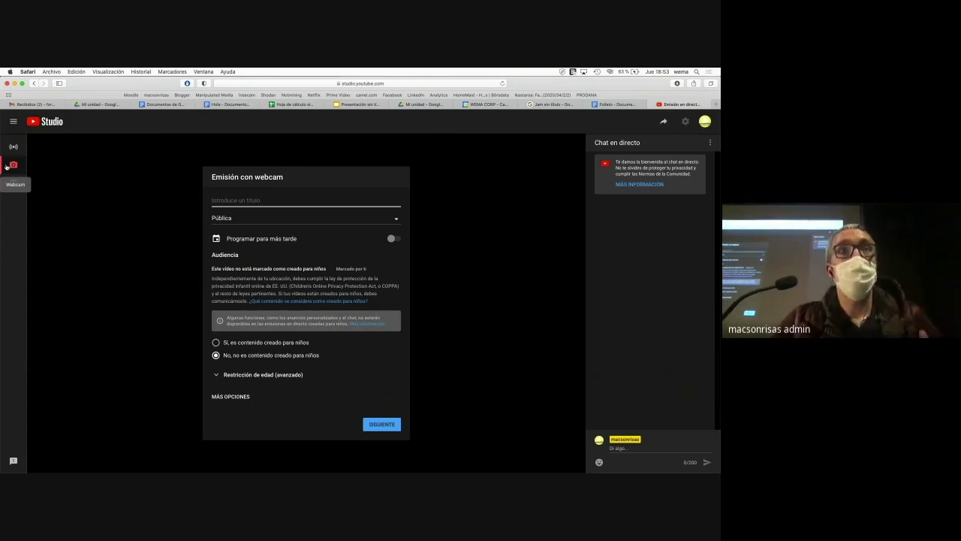
pyautogui.click(388, 426)
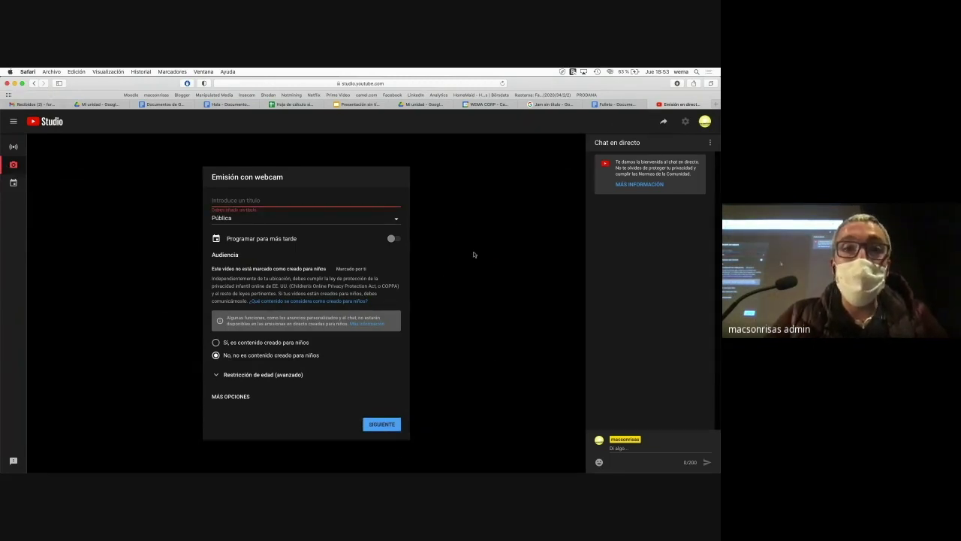
# Close the YouTube Studio page, the Folleto document and the untitled Jam.
pyautogui.click(651, 104)
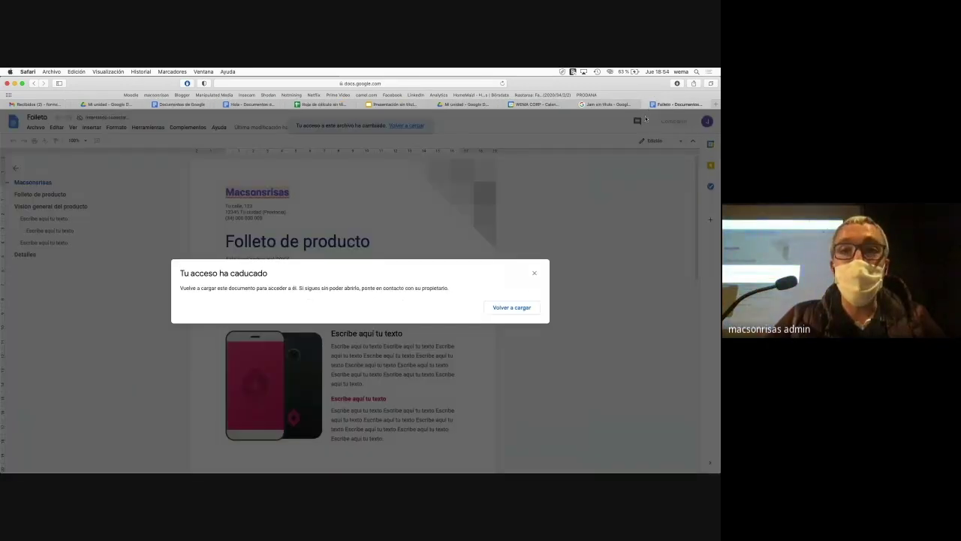
pyautogui.click(645, 105)
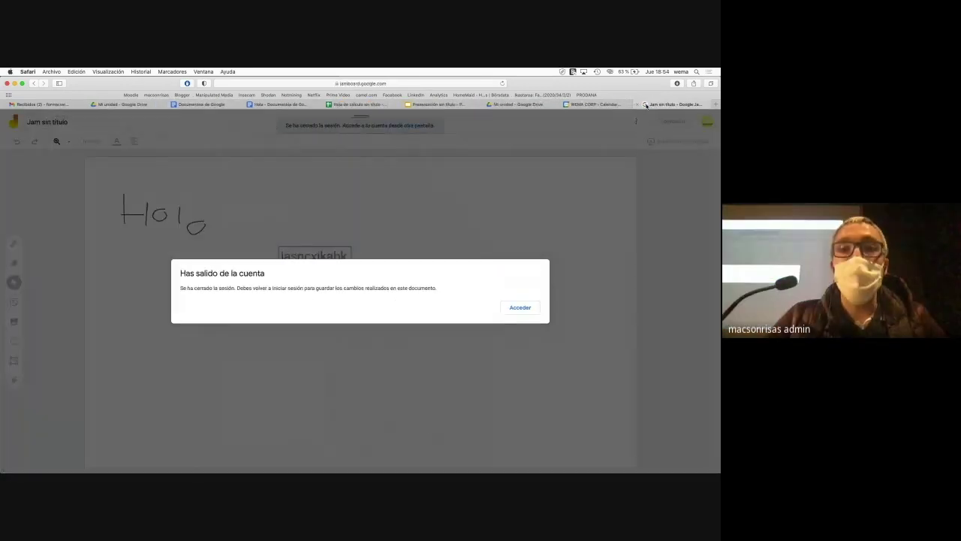
pyautogui.click(638, 104)
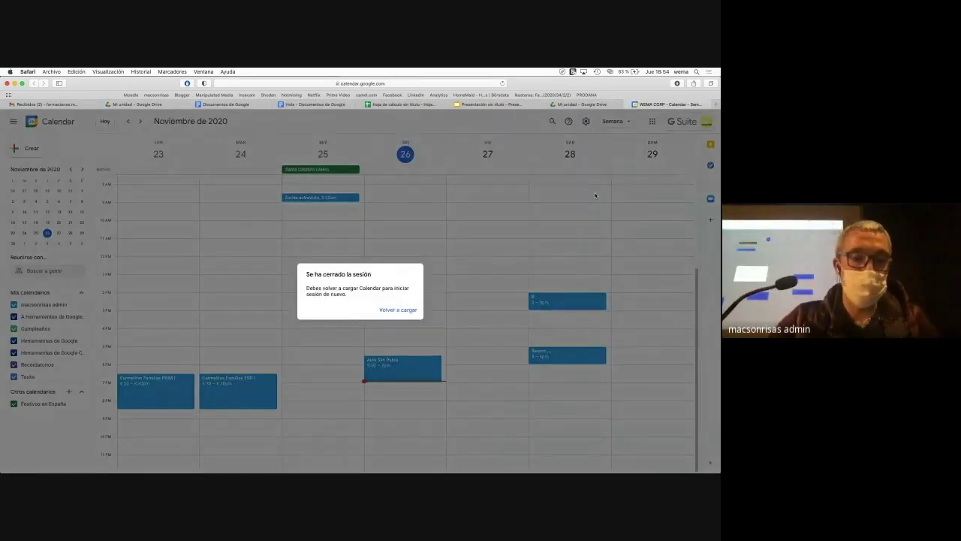
# Switch to QuickTime Player and show the Instagram feed on the mirrored phone from the Redes Sociales folder.
pyautogui.moveTo(594, 470)
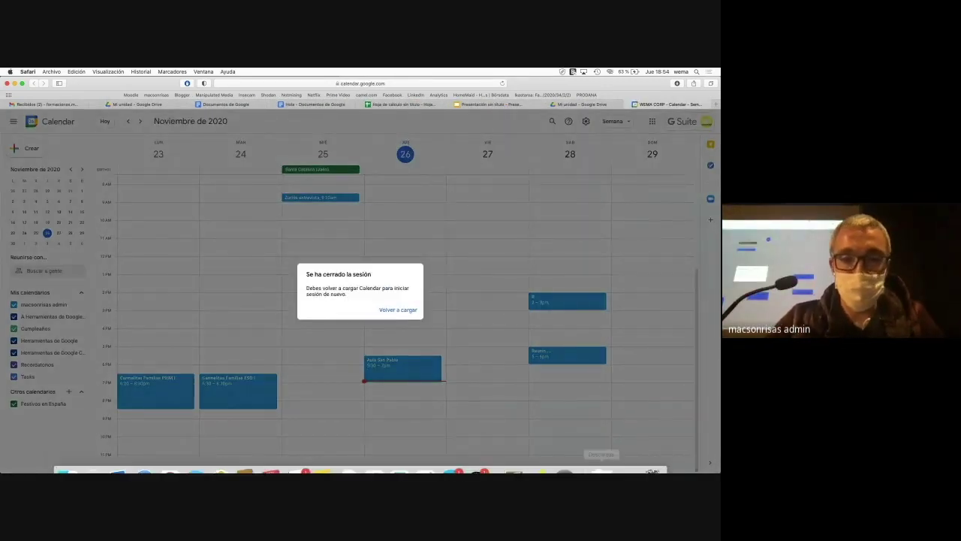
pyautogui.click(569, 461)
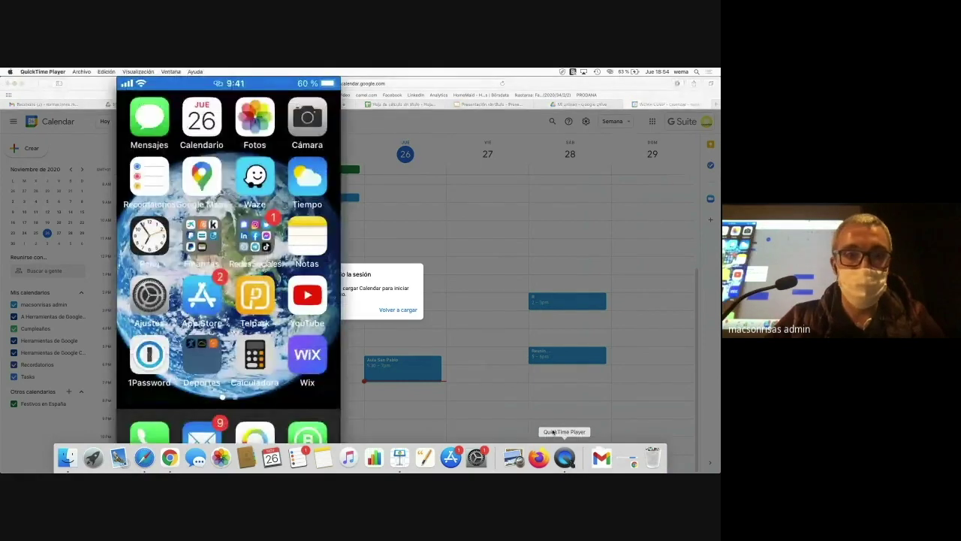
pyautogui.moveTo(220, 203)
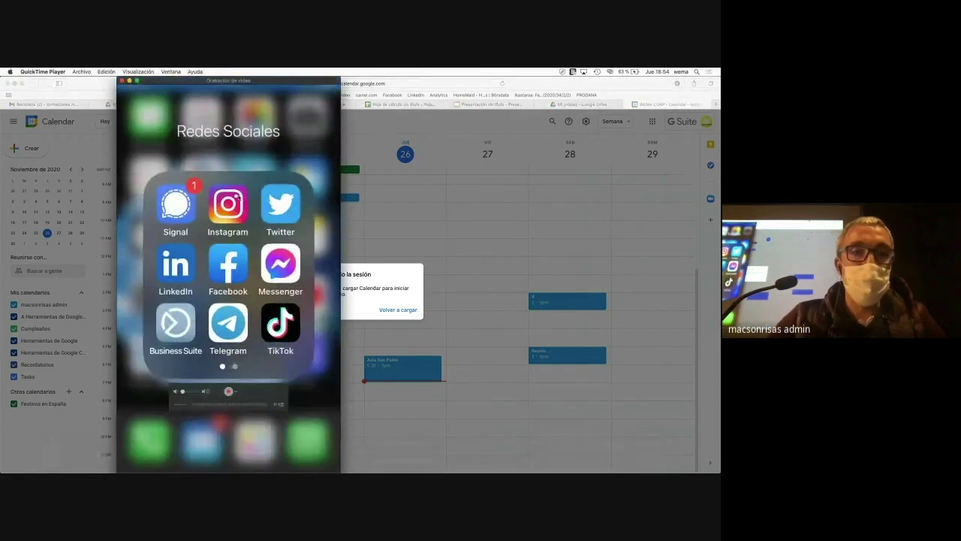
pyautogui.click(229, 204)
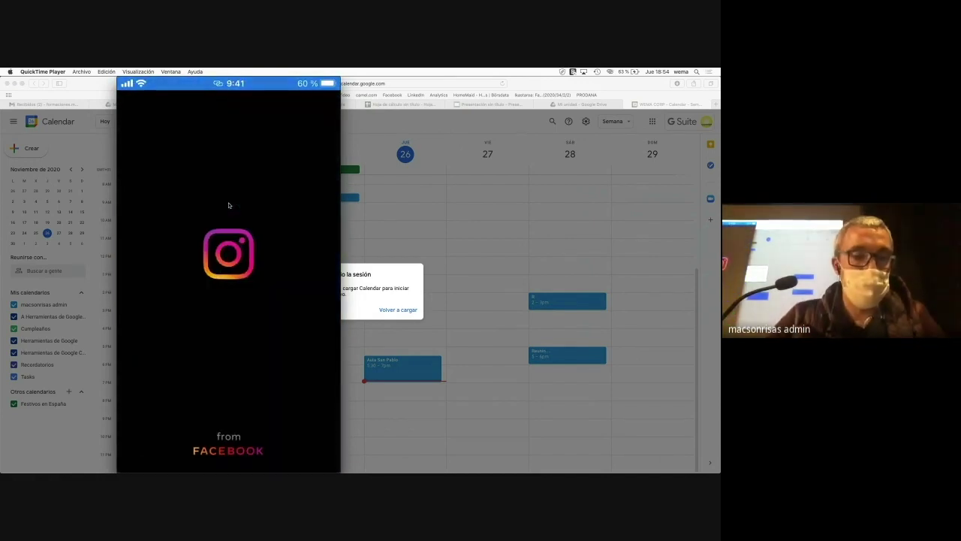
pyautogui.scroll(-2, 229, 204)
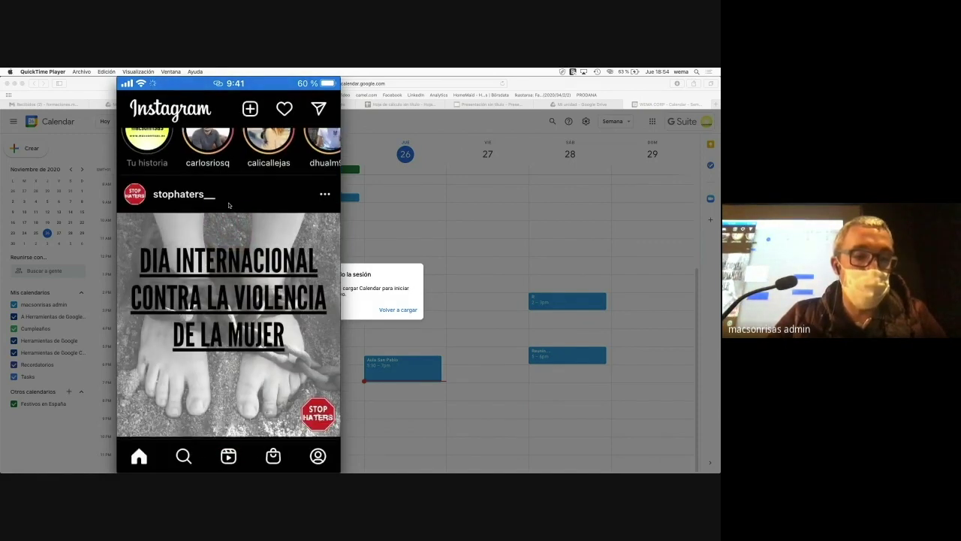
pyautogui.scroll(1, 229, 204)
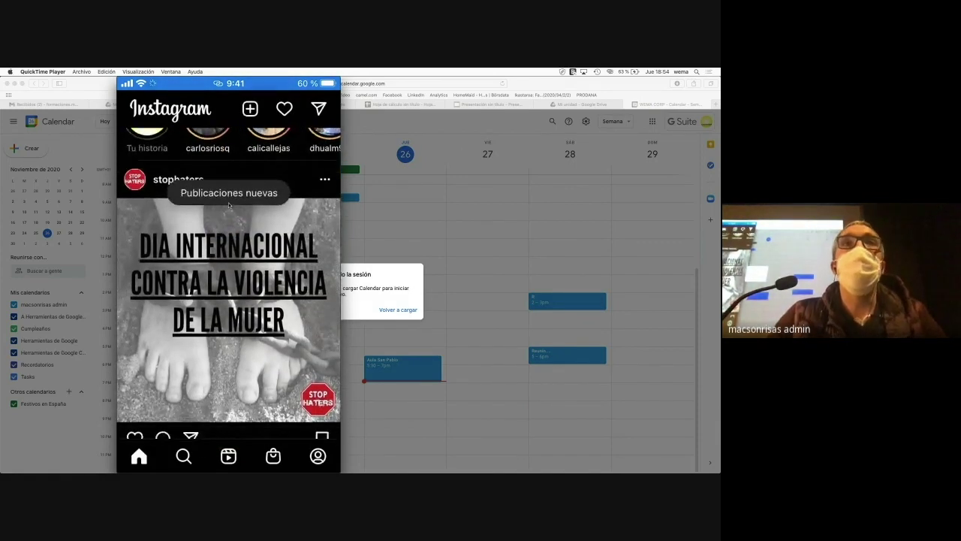
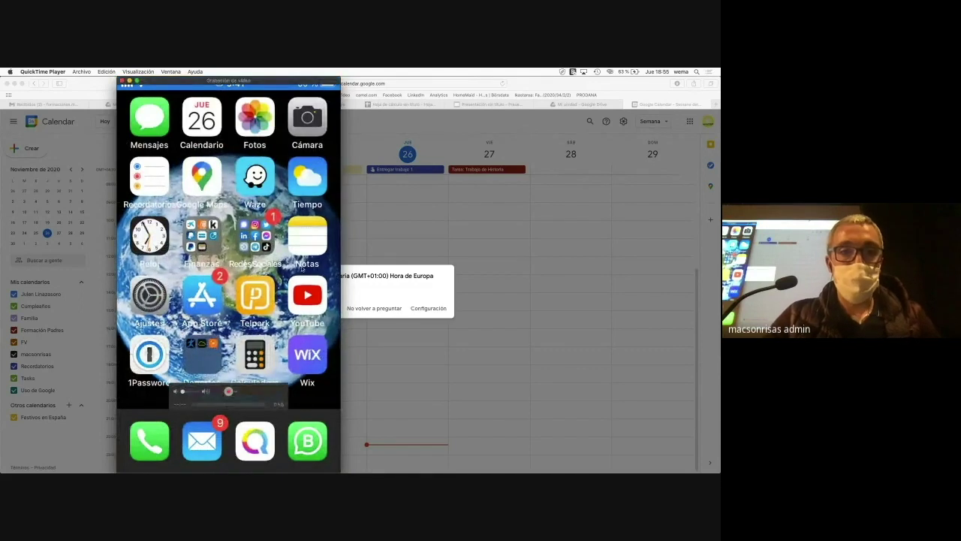
# Return to Safari and close the Calendar, second Drive, presentation, spreadsheet and Hola document pages, leaving the Google Docs home page open.
pyautogui.click(521, 231)
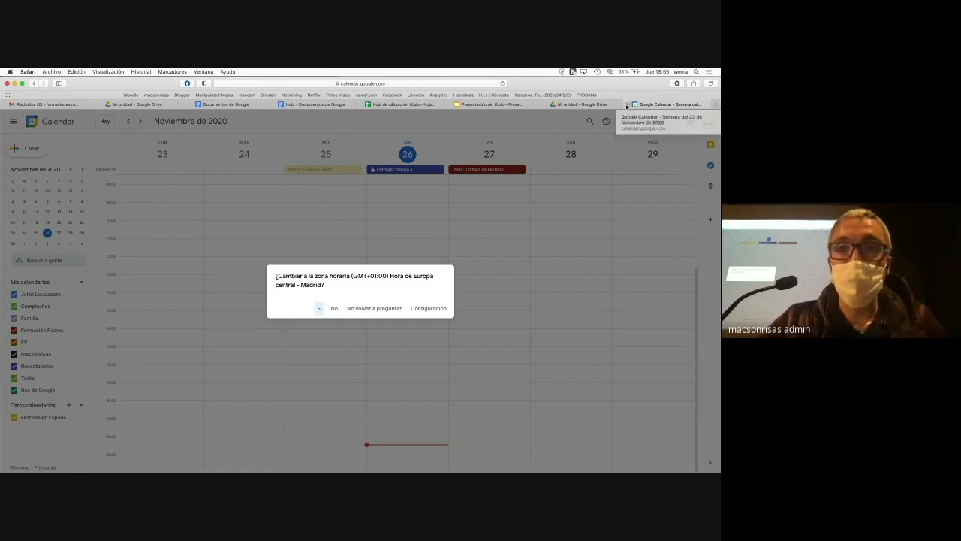
pyautogui.click(626, 105)
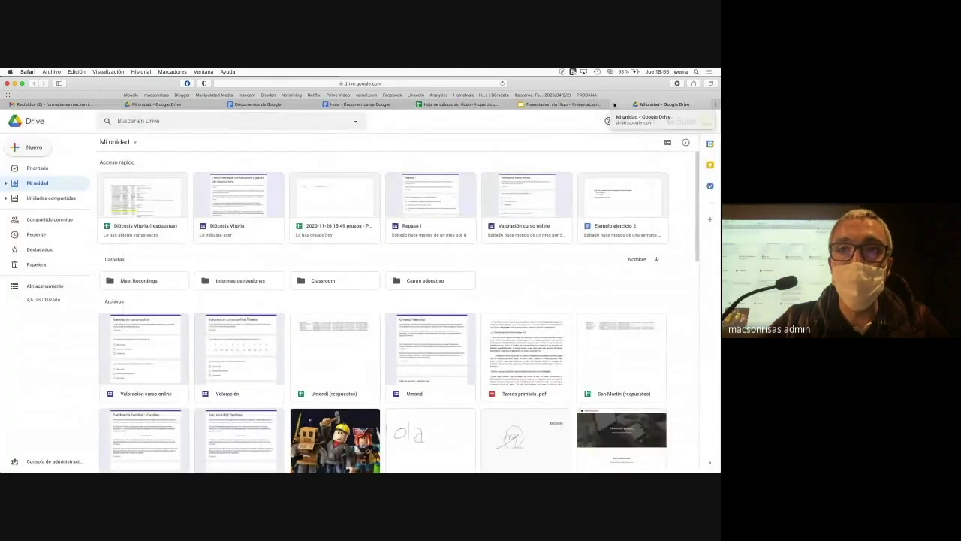
pyautogui.click(602, 105)
pyautogui.click(600, 105)
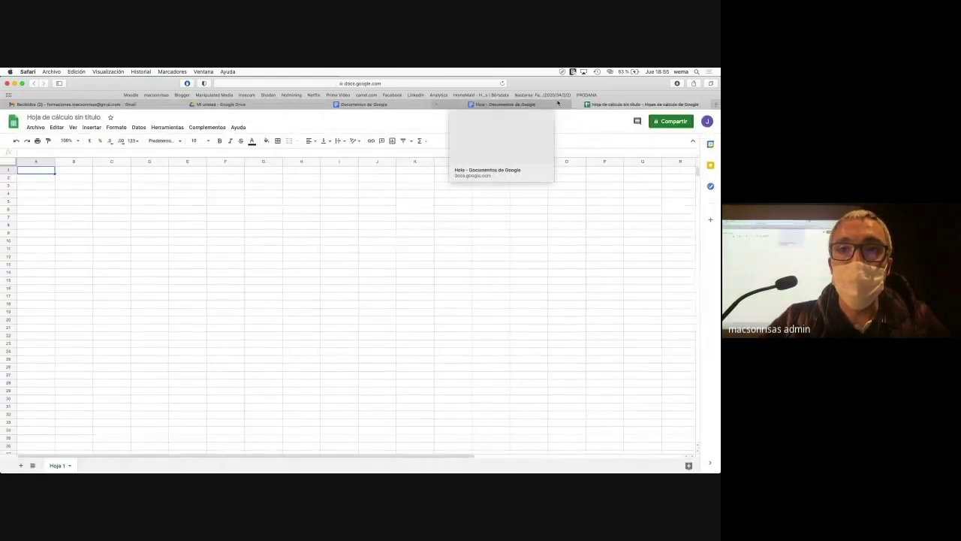
pyautogui.click(538, 105)
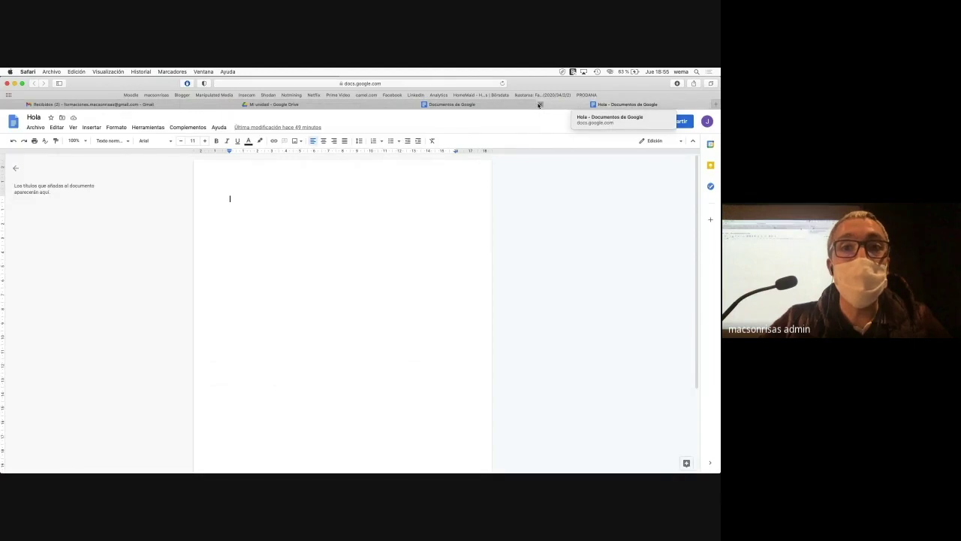
pyautogui.click(539, 106)
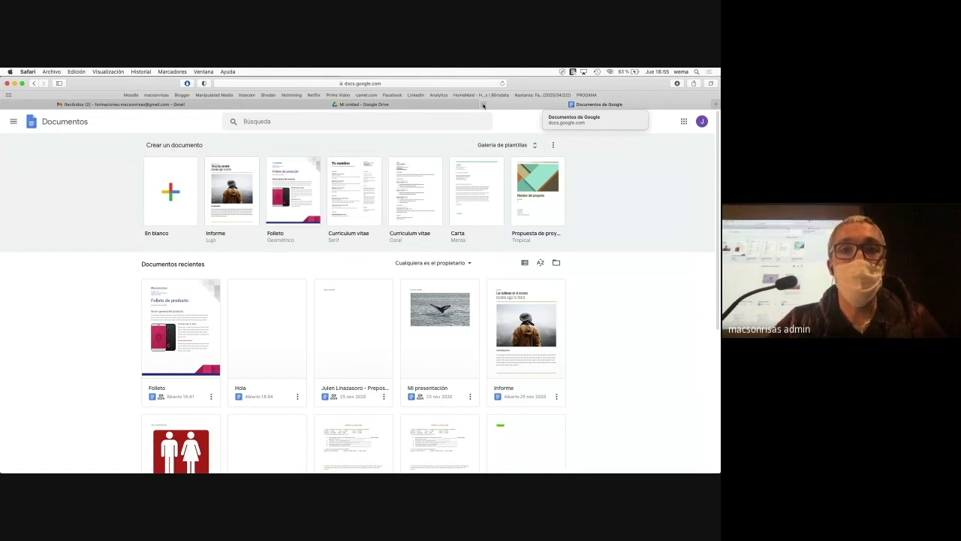
# Open Google Classroom from the Google apps list on the Docs home page.
pyautogui.click(684, 121)
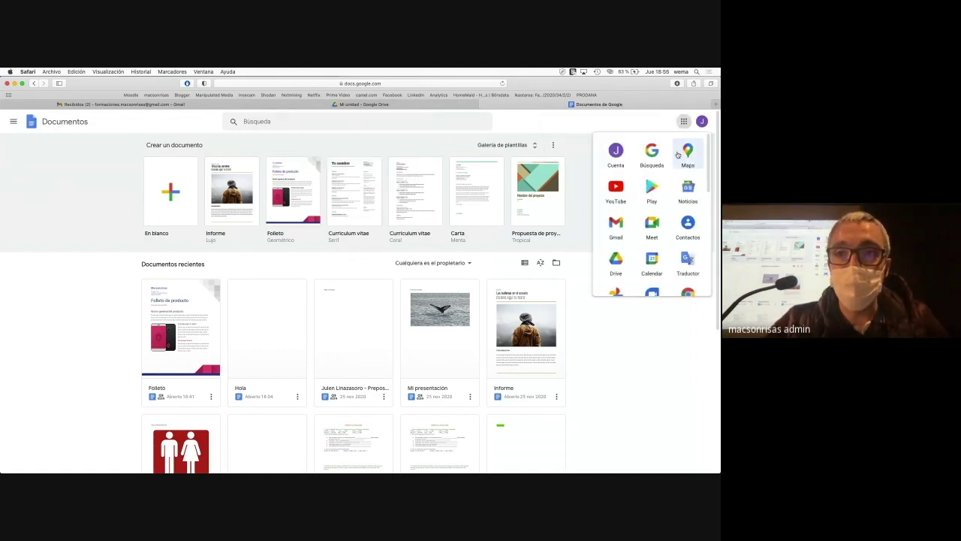
pyautogui.scroll(-2, 674, 179)
pyautogui.scroll(-4, 674, 180)
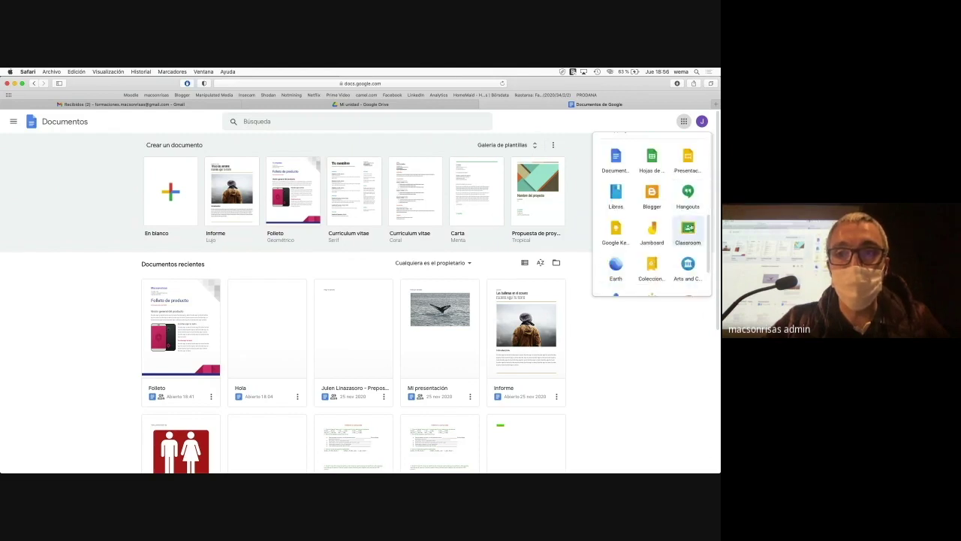
pyautogui.click(688, 228)
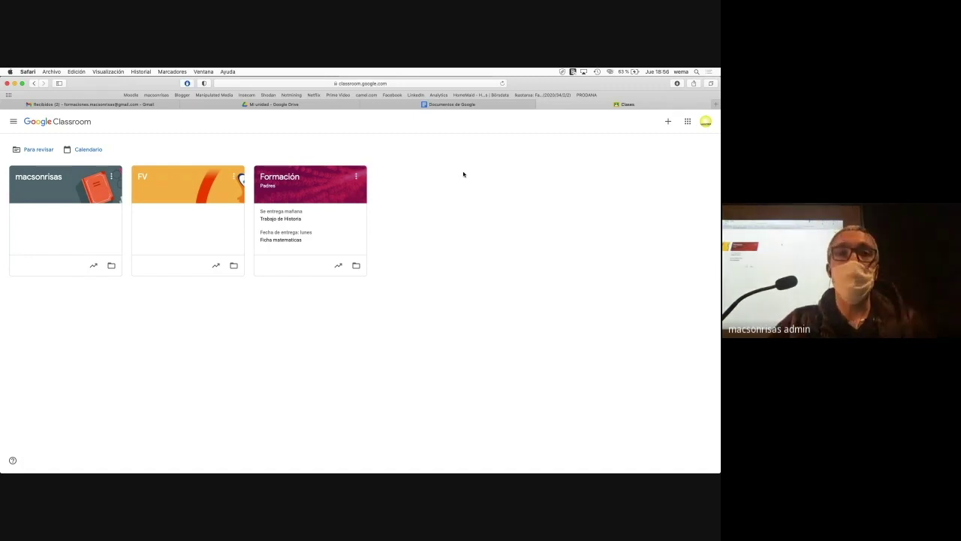
# Show the Unirse a una clase form with its class code field, and close it without joining.
pyautogui.click(669, 121)
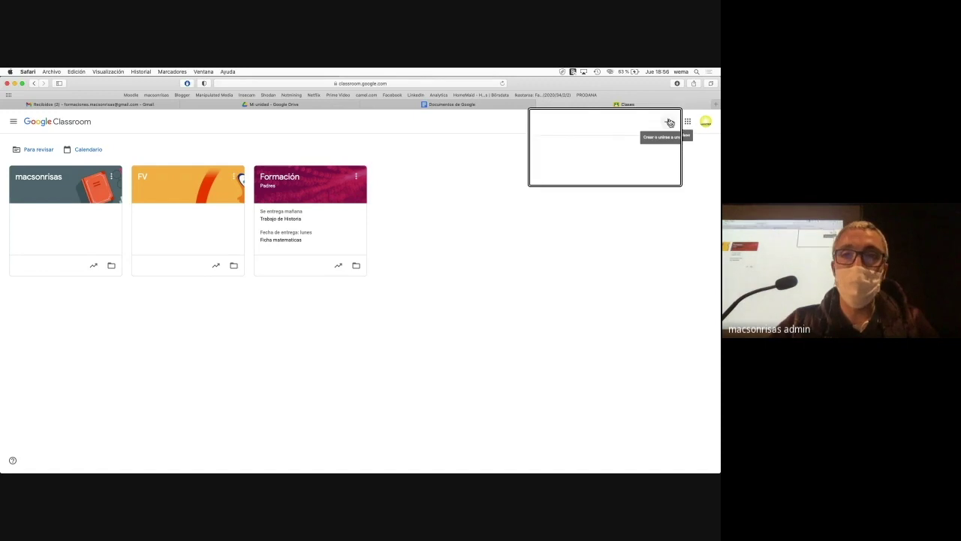
pyautogui.click(670, 122)
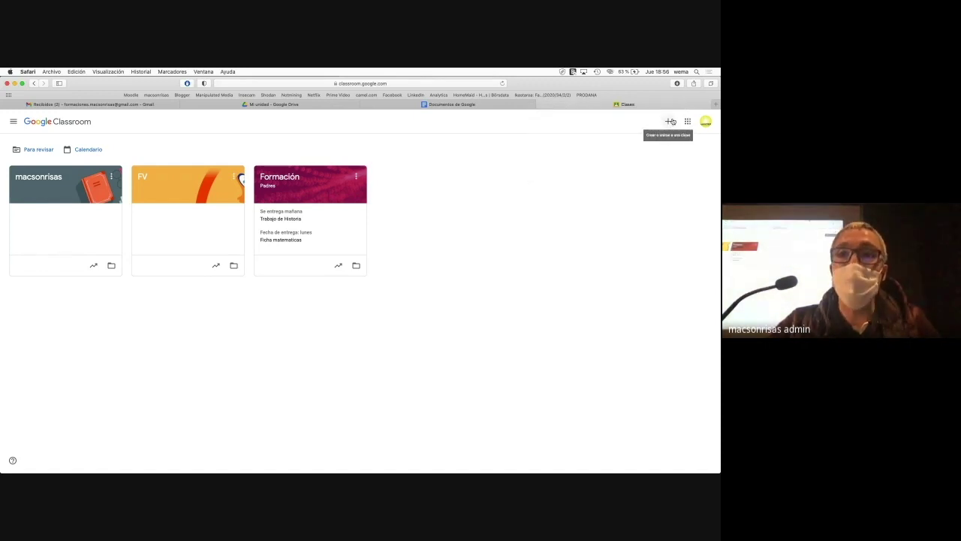
pyautogui.click(671, 121)
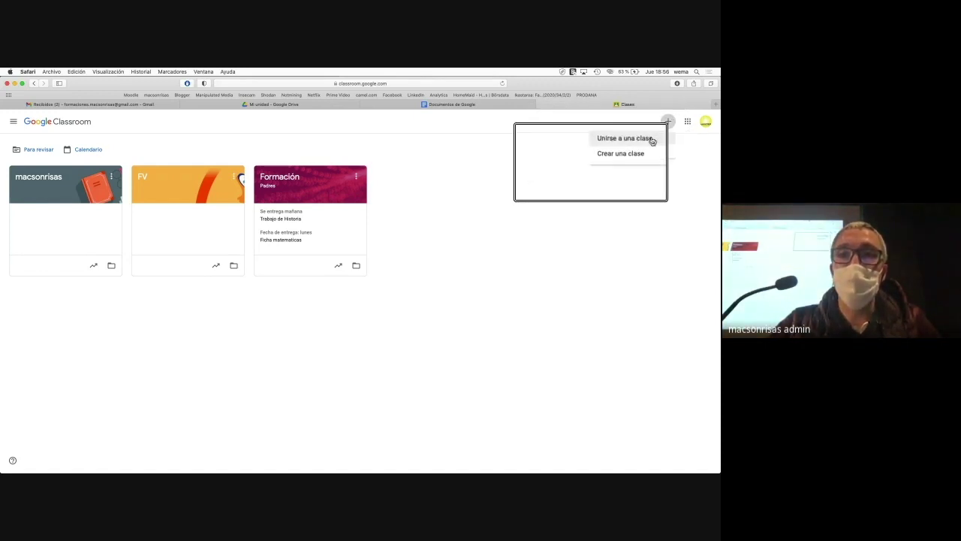
pyautogui.click(650, 140)
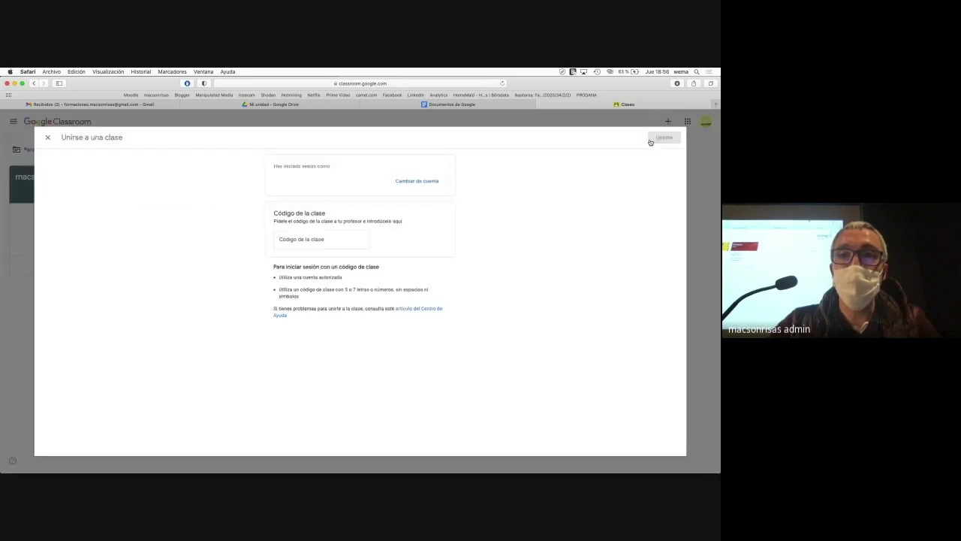
pyautogui.press('alt+super+8')
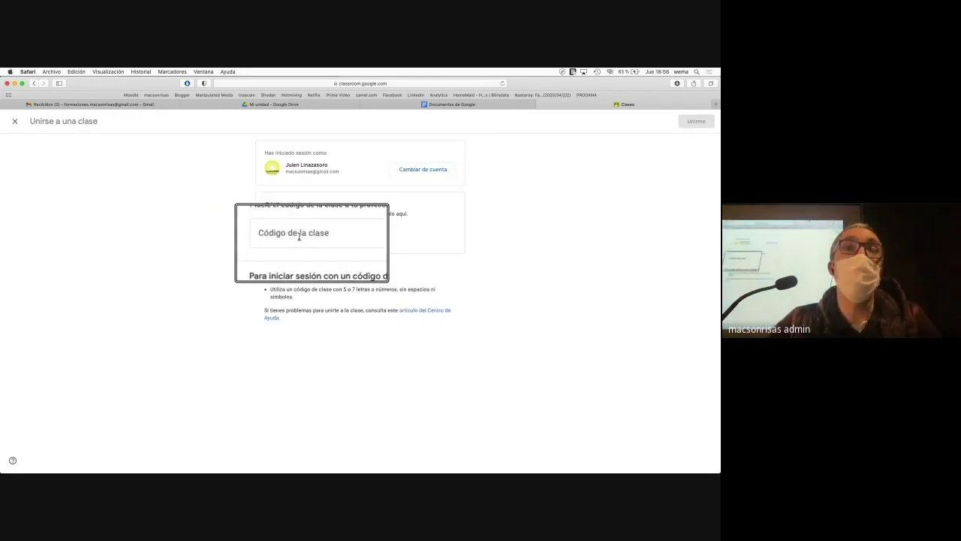
pyautogui.press('alt+super+8')
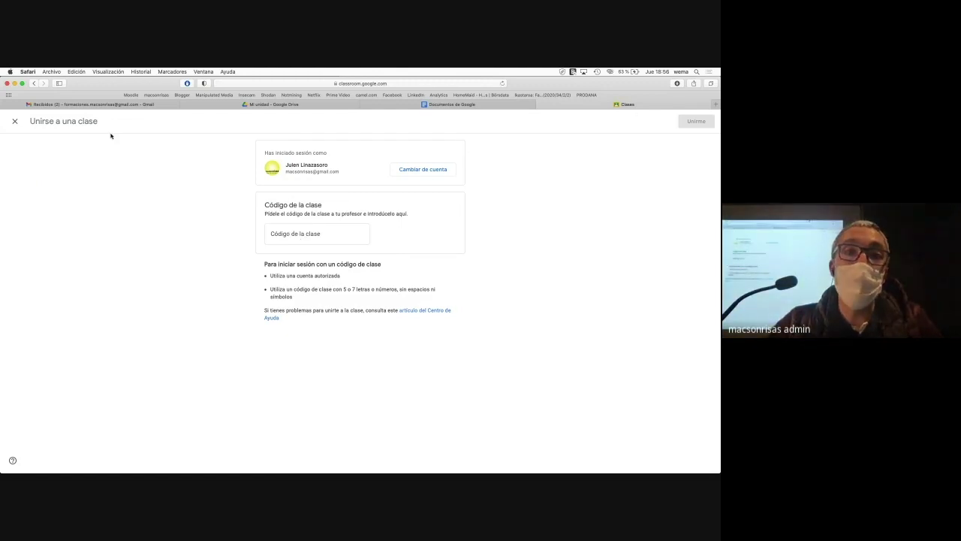
pyautogui.click(15, 121)
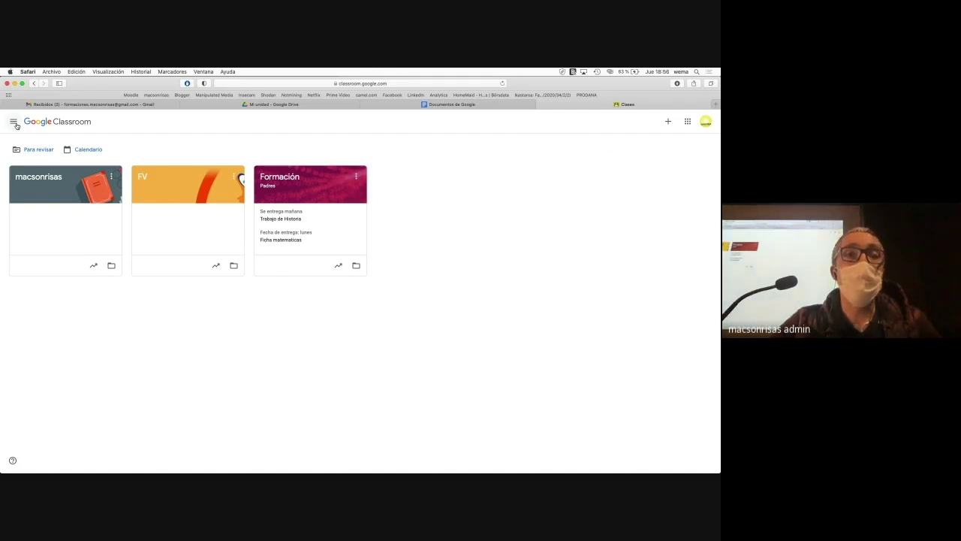
# Open the Formación Padres class and look through the posts on its Tablón.
pyautogui.moveTo(20, 208); pyautogui.dragTo(278, 211)
pyautogui.click(281, 180)
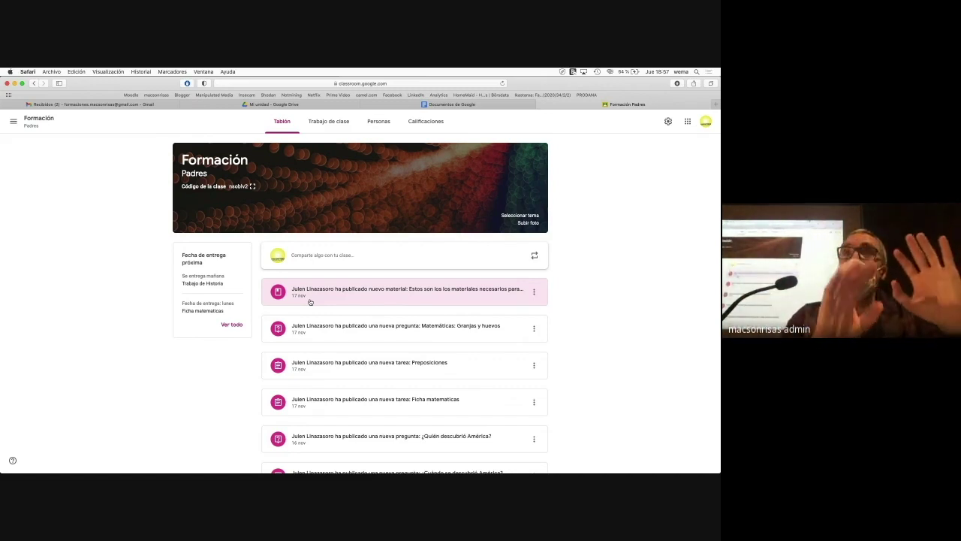
pyautogui.scroll(-5, 309, 301)
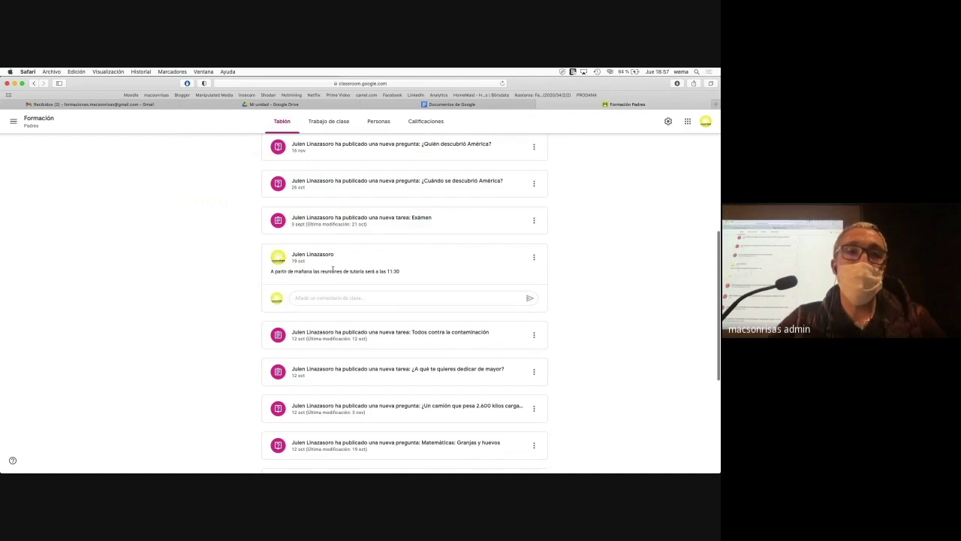
# Open the materials post for next week's tasks, briefly play its El ciclo del agua para niños video, and close the preview.
pyautogui.scroll(4, 333, 269)
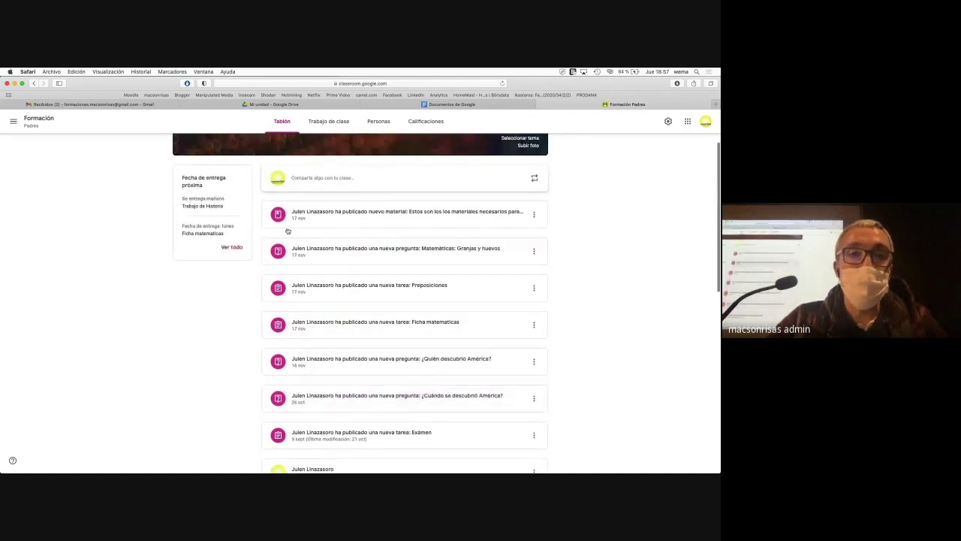
pyautogui.click(280, 216)
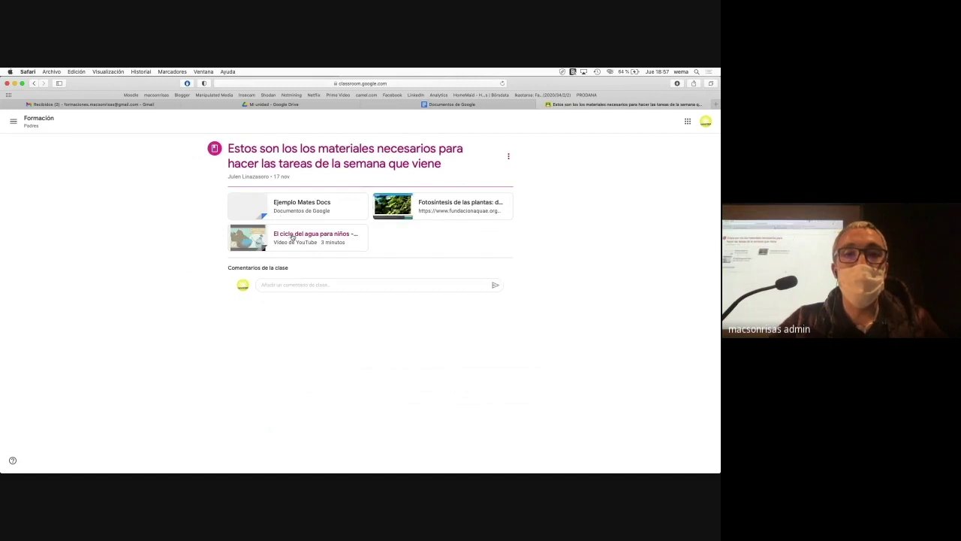
pyautogui.click(293, 238)
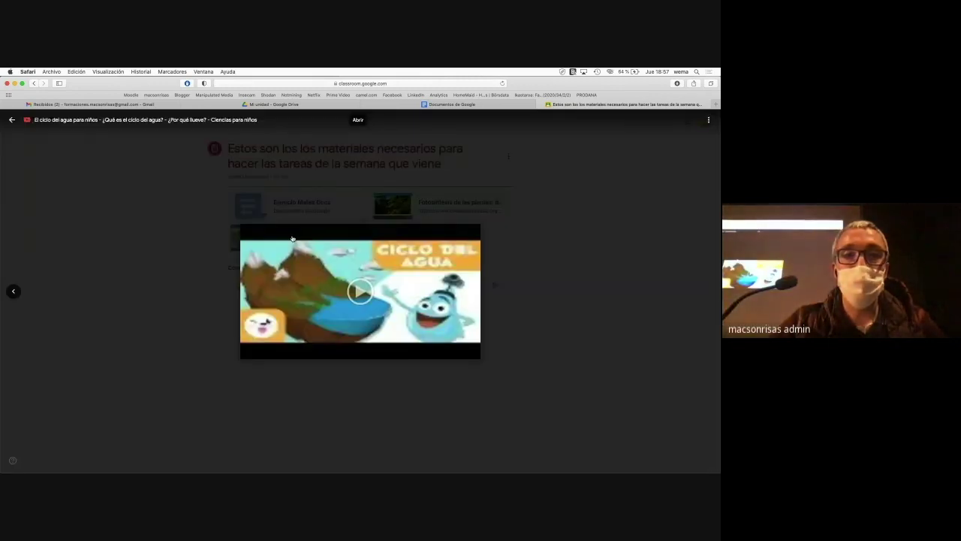
pyautogui.click(359, 293)
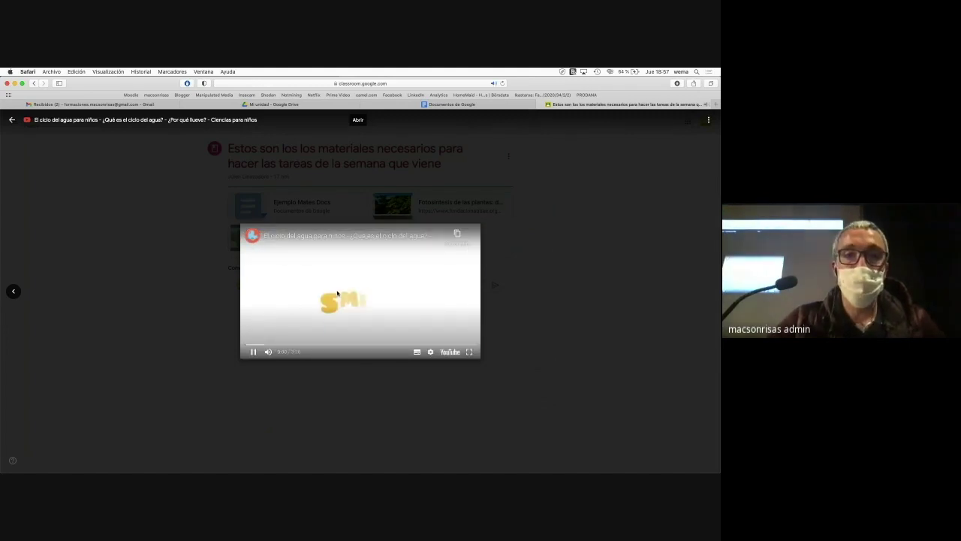
pyautogui.click(253, 352)
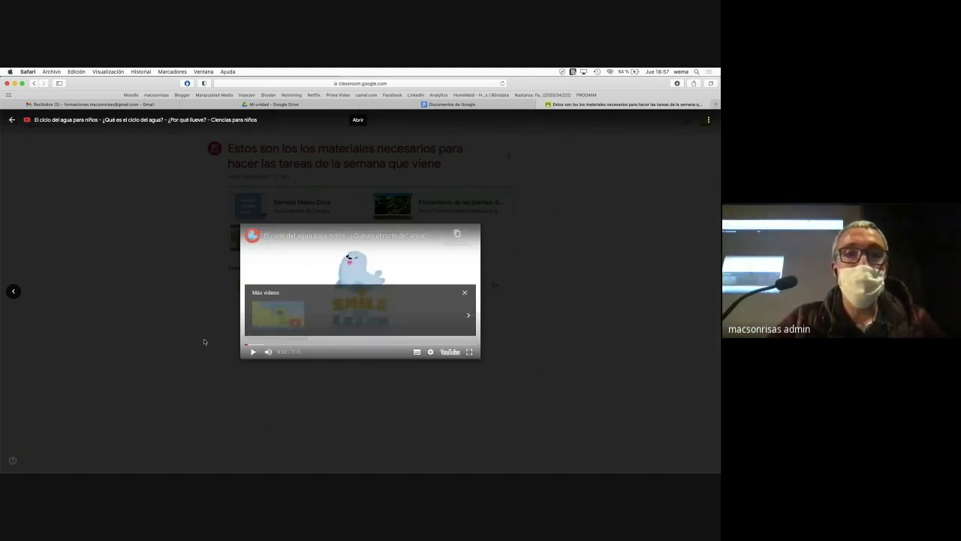
pyautogui.click(202, 342)
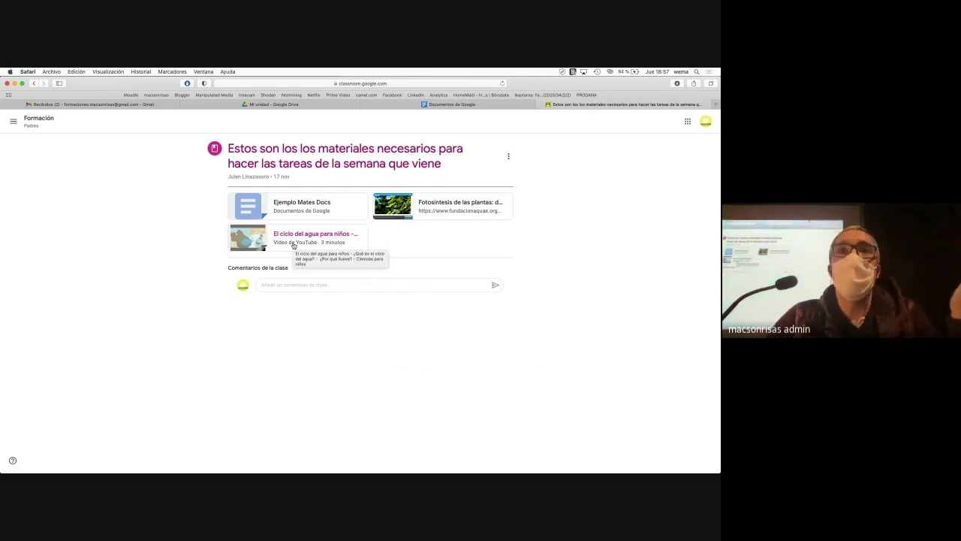
# Open the Fotosíntesis de las plantas link from the materials post, look over the article, and close its page.
pyautogui.click(446, 204)
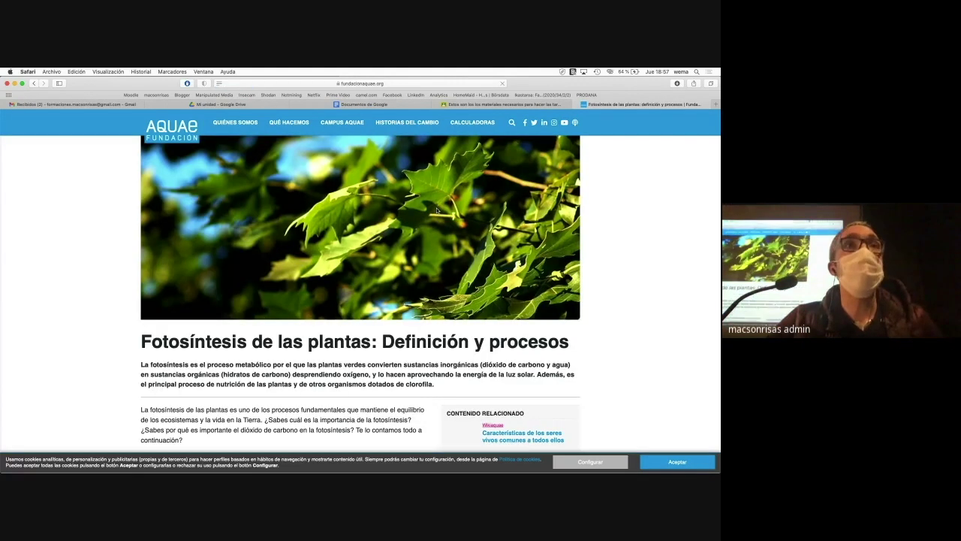
pyautogui.scroll(-3, 437, 211)
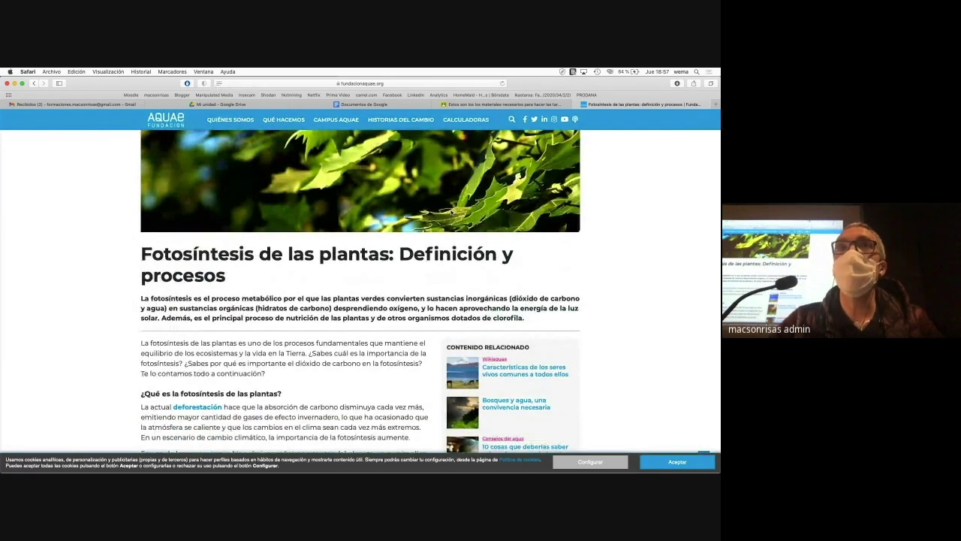
pyautogui.scroll(3, 451, 212)
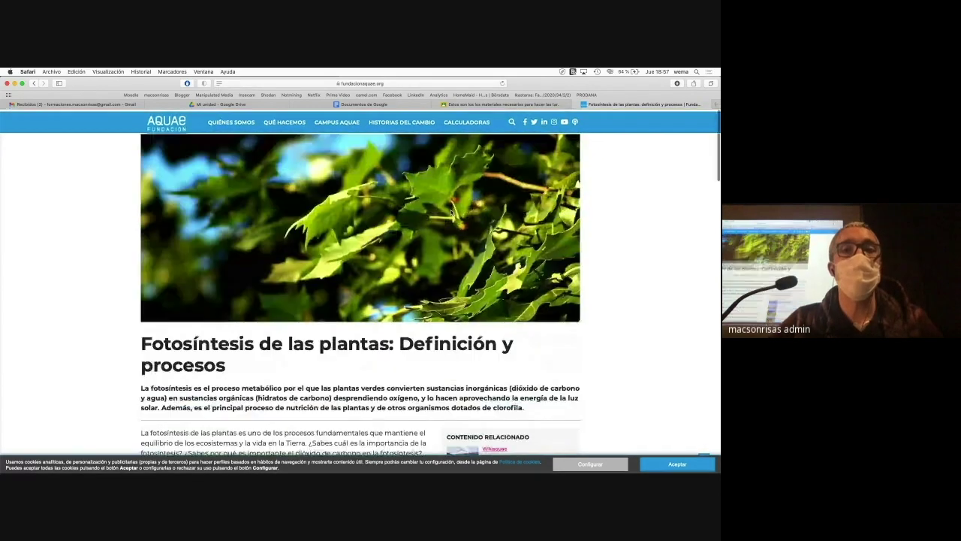
pyautogui.click(577, 105)
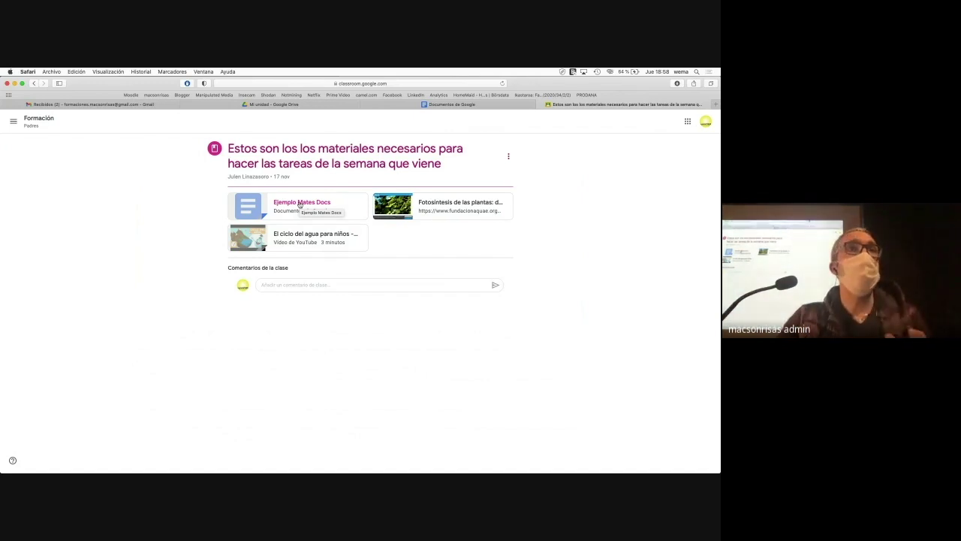
# Return to the Formación class and show the ¿Cuándo se descubrió América? post's student answers and its question view.
pyautogui.click(37, 121)
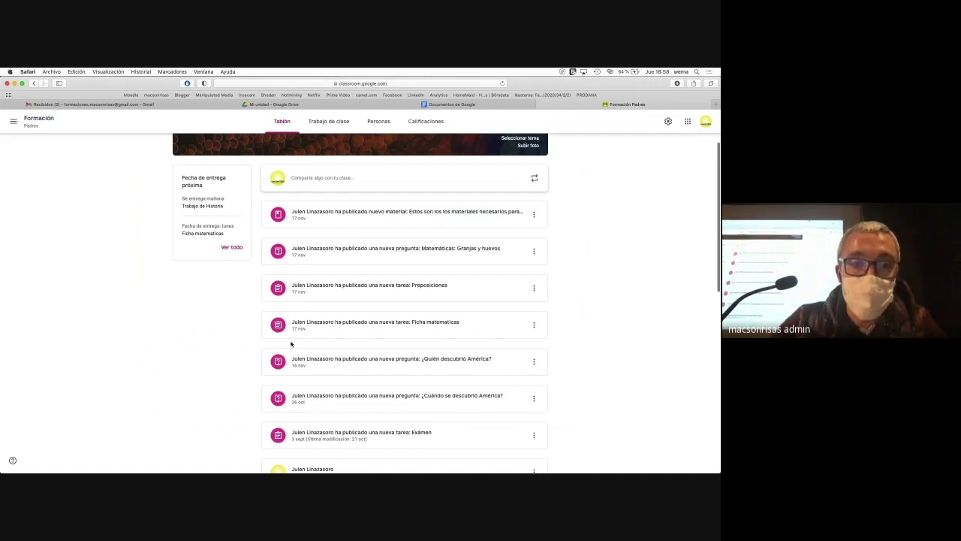
pyautogui.click(298, 395)
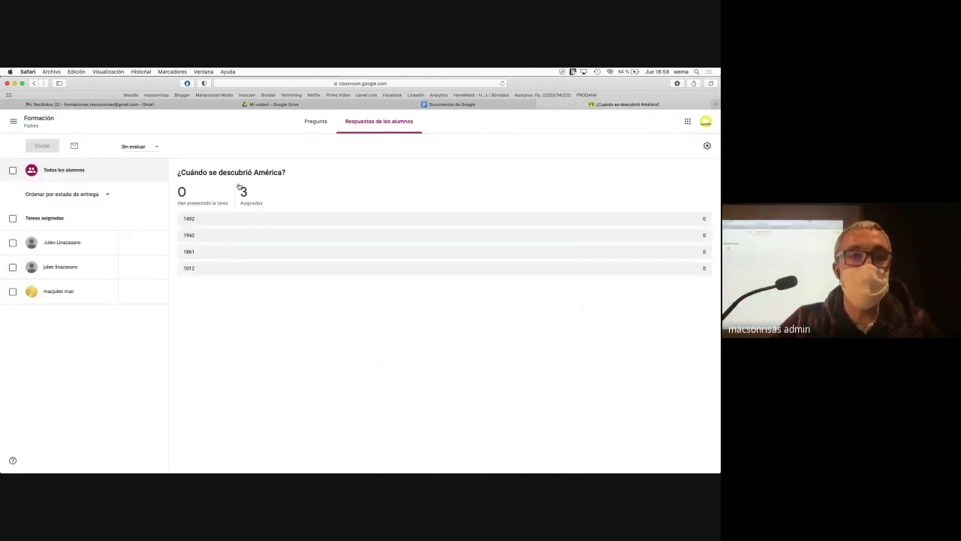
pyautogui.click(306, 123)
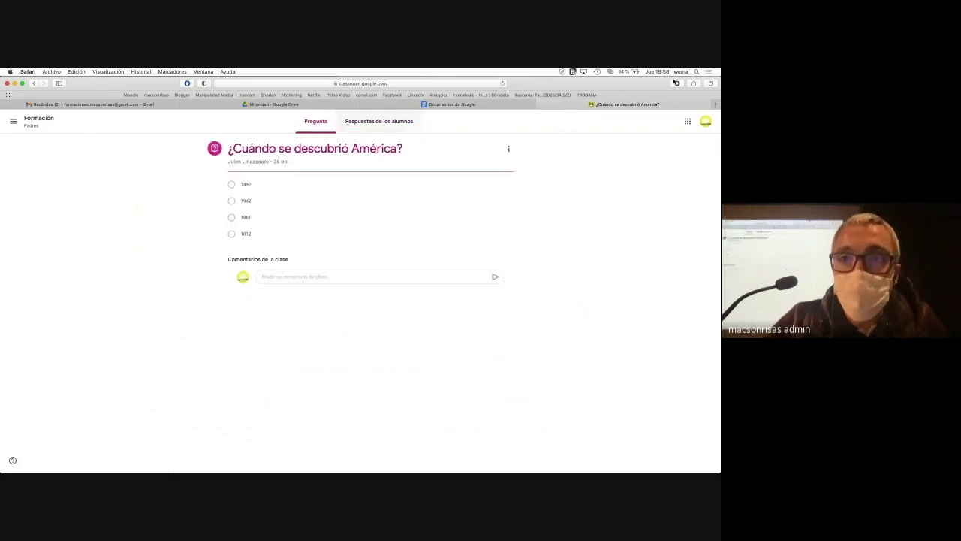
# Sign in to Classroom with the personal wemacorp.com account from the account list, filling in the saved account password.
pyautogui.click(705, 121)
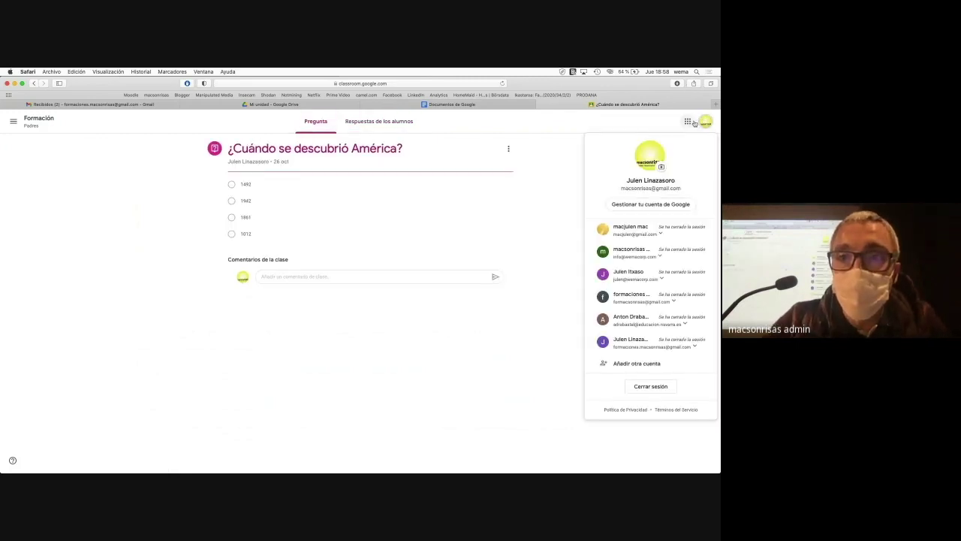
pyautogui.click(628, 273)
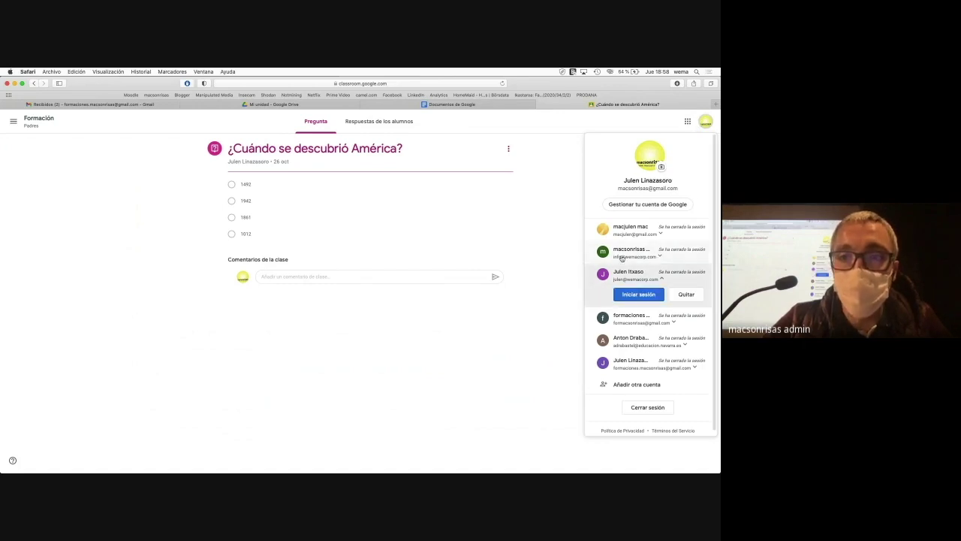
pyautogui.click(636, 294)
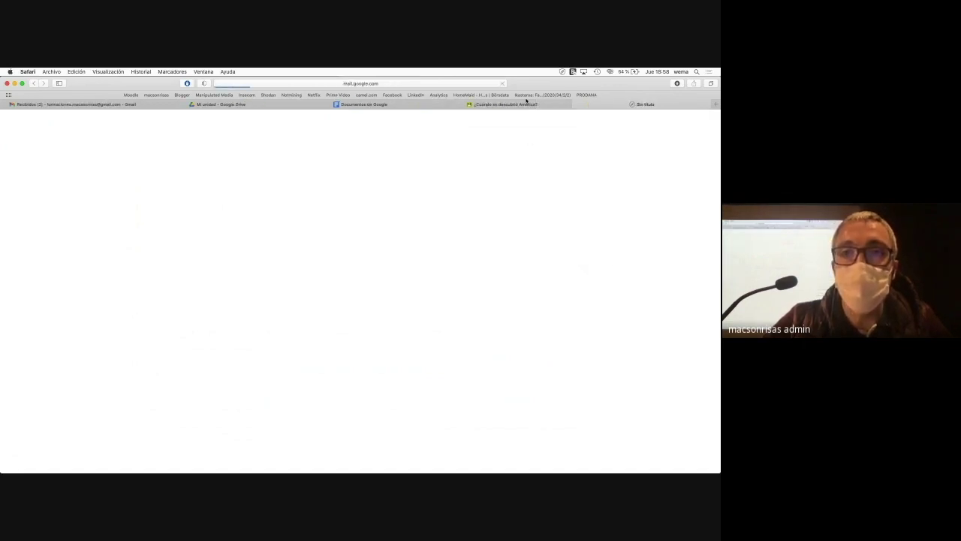
pyautogui.click(404, 298)
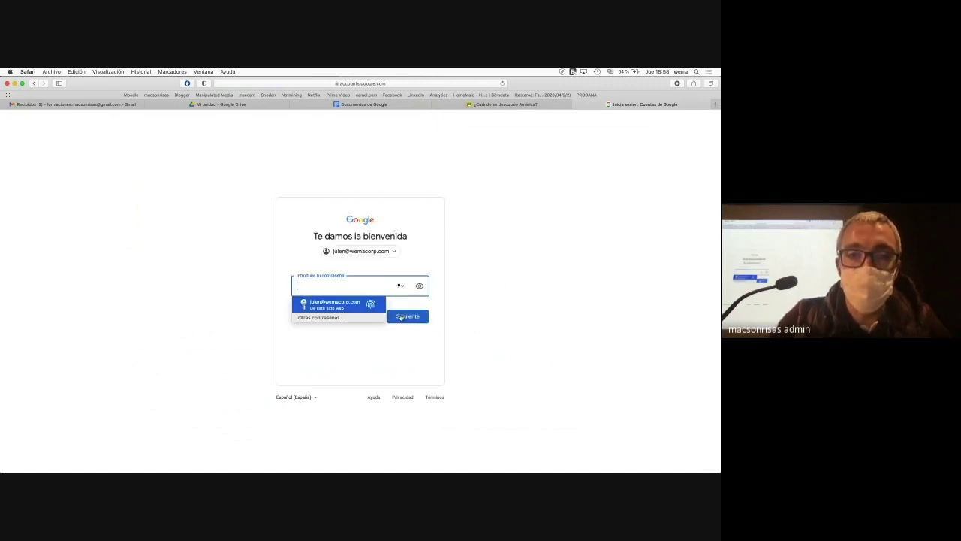
pyautogui.click(402, 316)
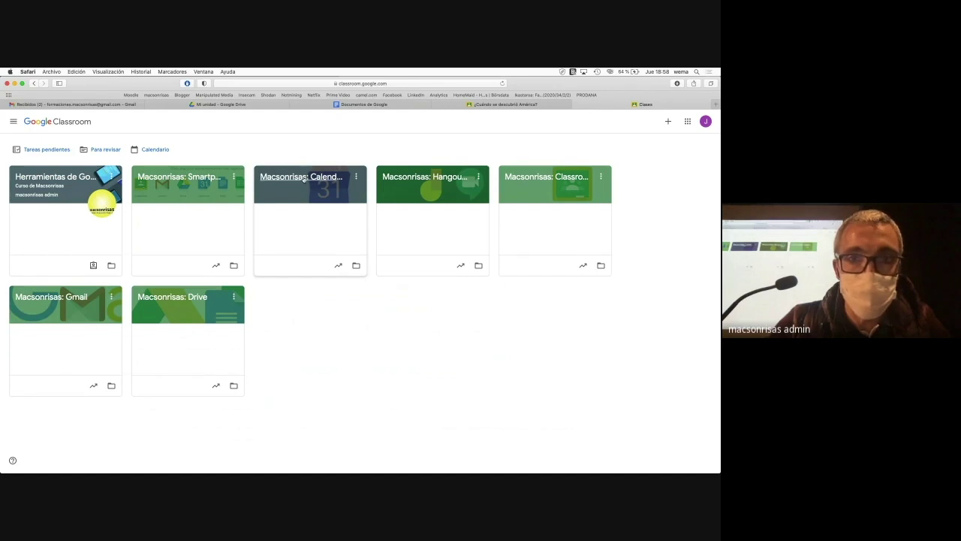
# Open the Herramientas de Google class and look through the tasks and materials posted on its Tablón.
pyautogui.click(61, 178)
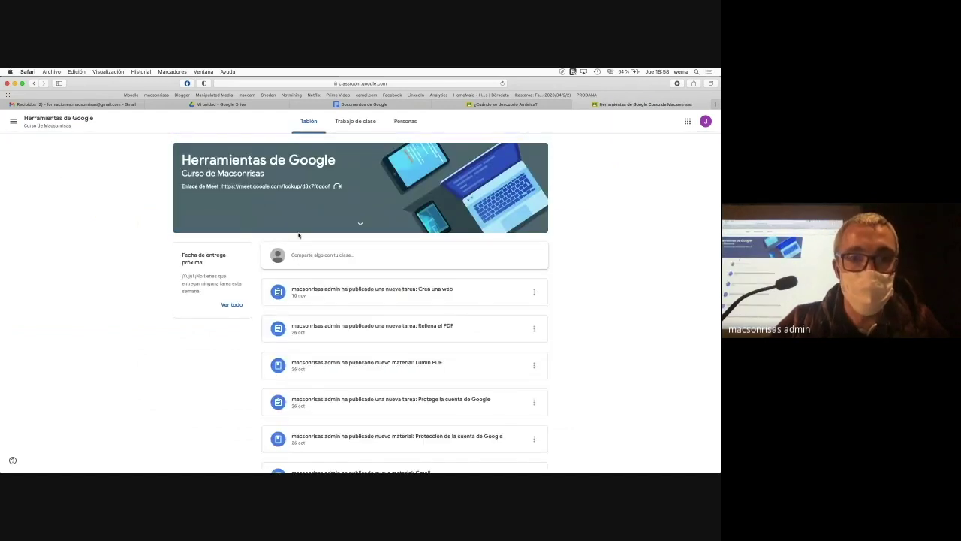
pyautogui.scroll(-6, 300, 255)
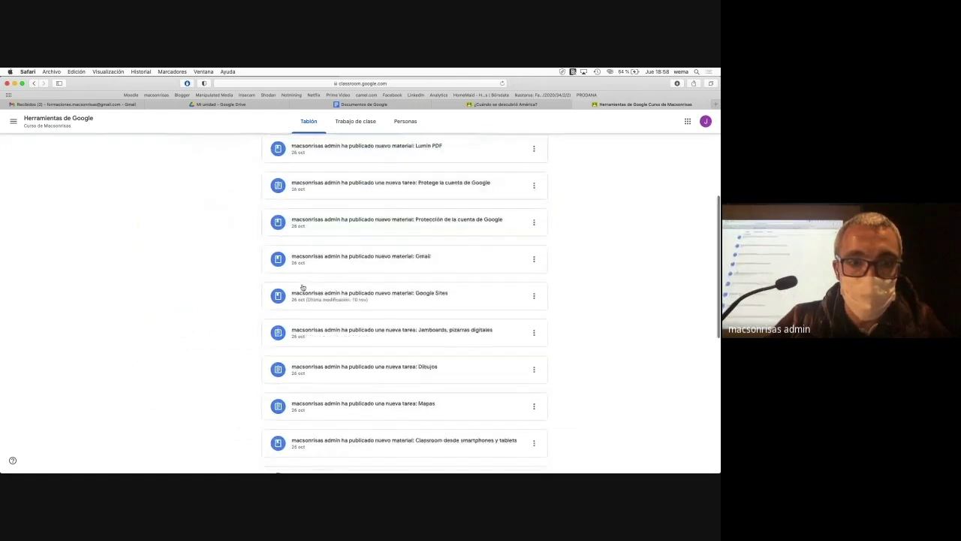
pyautogui.scroll(-20, 303, 287)
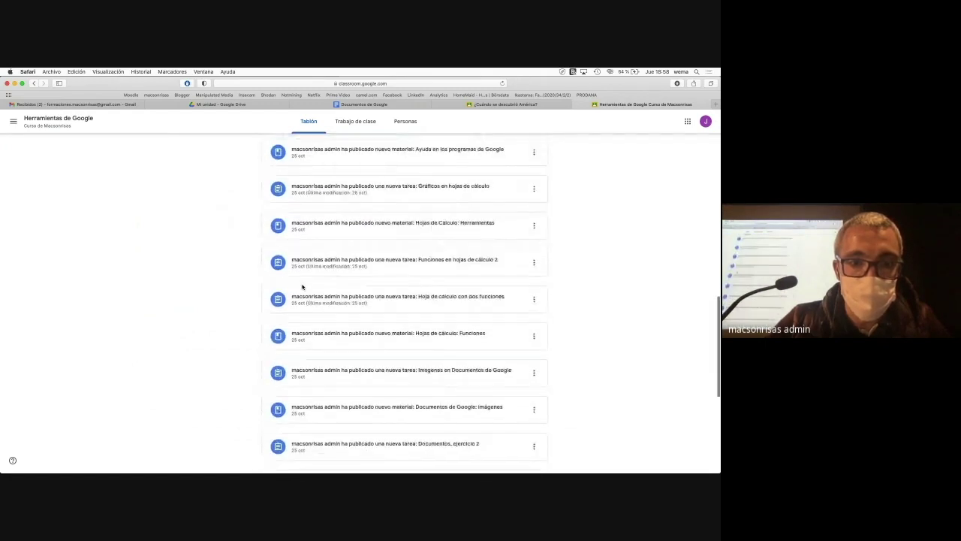
pyautogui.scroll(-20, 302, 287)
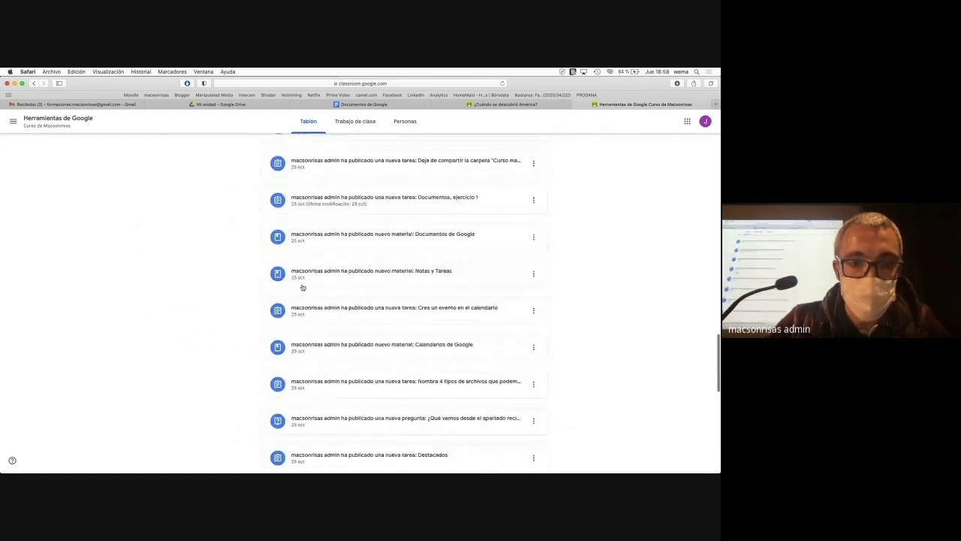
pyautogui.scroll(-10, 303, 287)
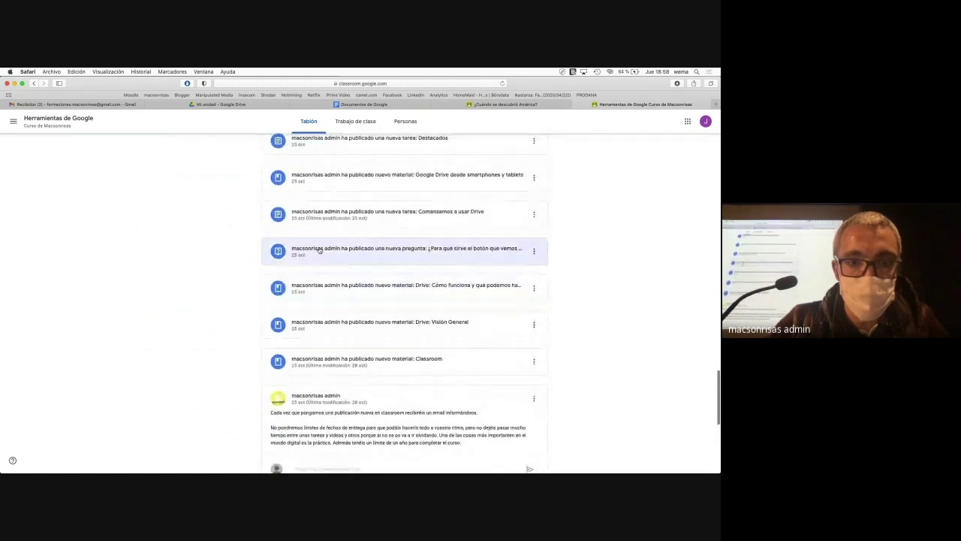
# Open the ¿Para qué sirve el botón que vemos en la imagen? question, draft the answer "Para ordenar", and discard it without submitting.
pyautogui.click(319, 250)
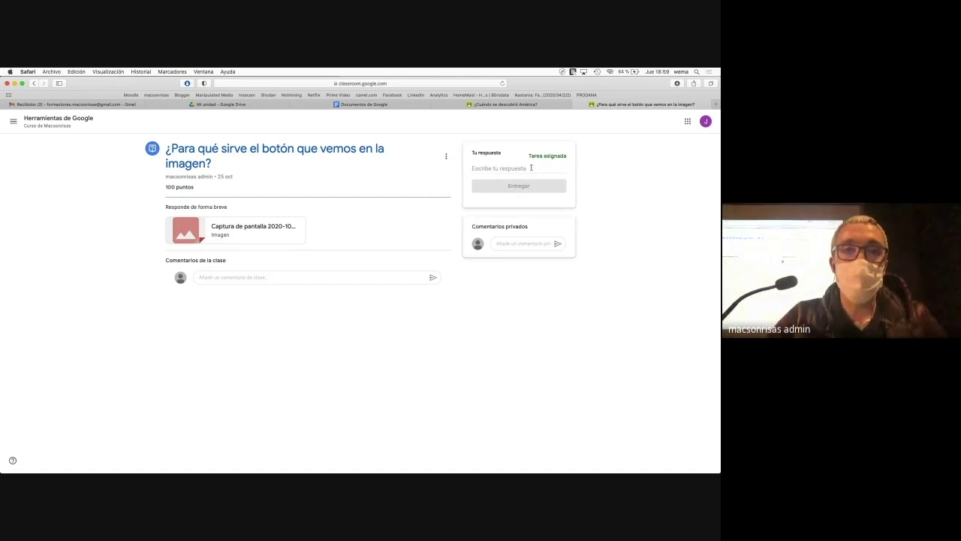
pyautogui.write('Para')
pyautogui.press('super+BackSpace')
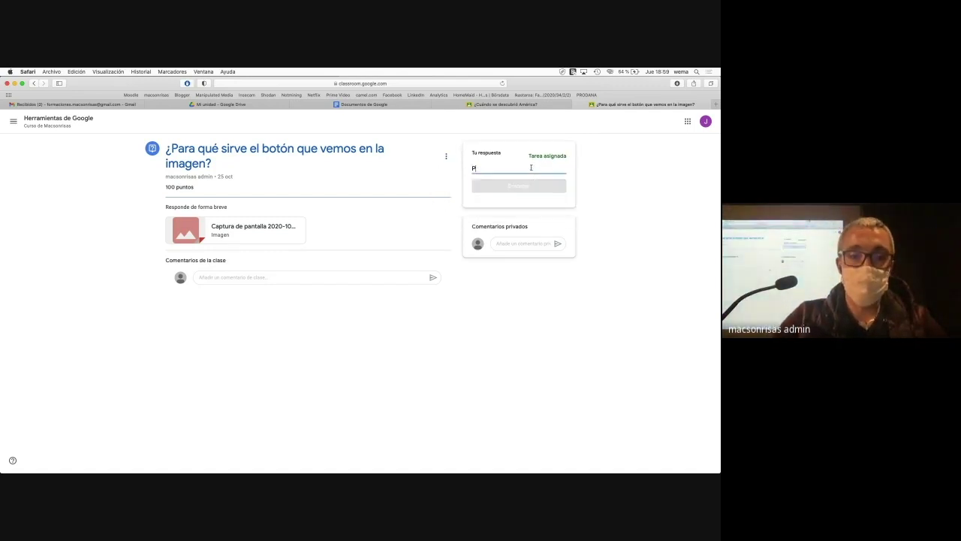
pyautogui.write('Para ordenar')
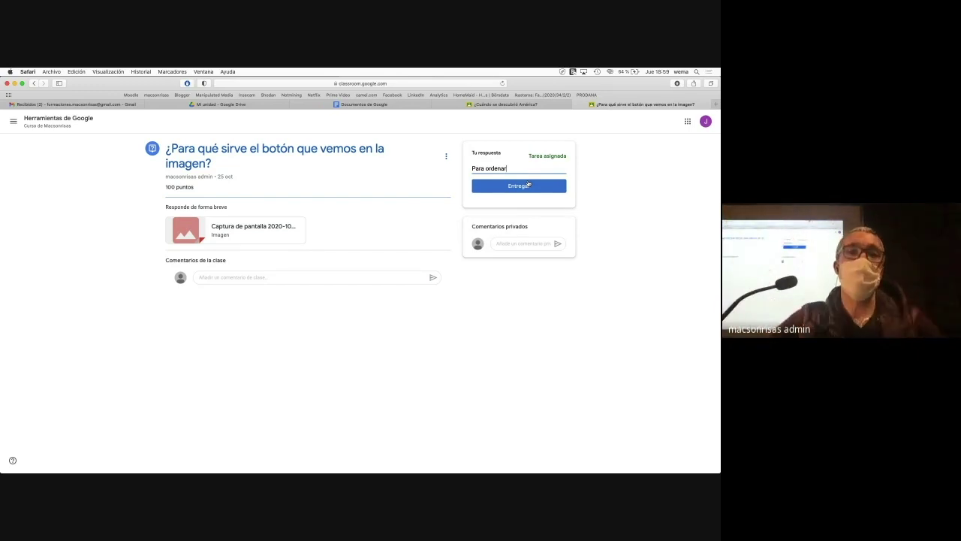
pyautogui.click(56, 119)
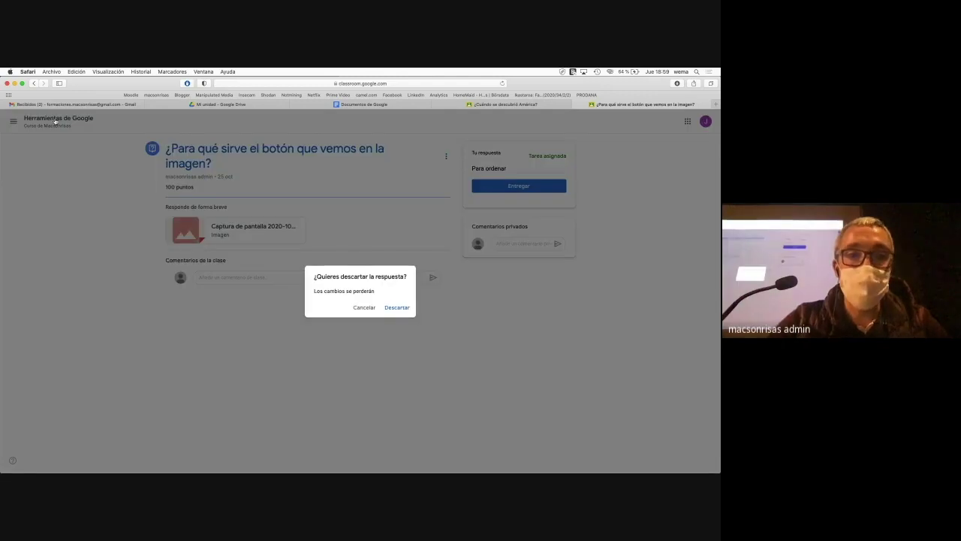
pyautogui.click(398, 308)
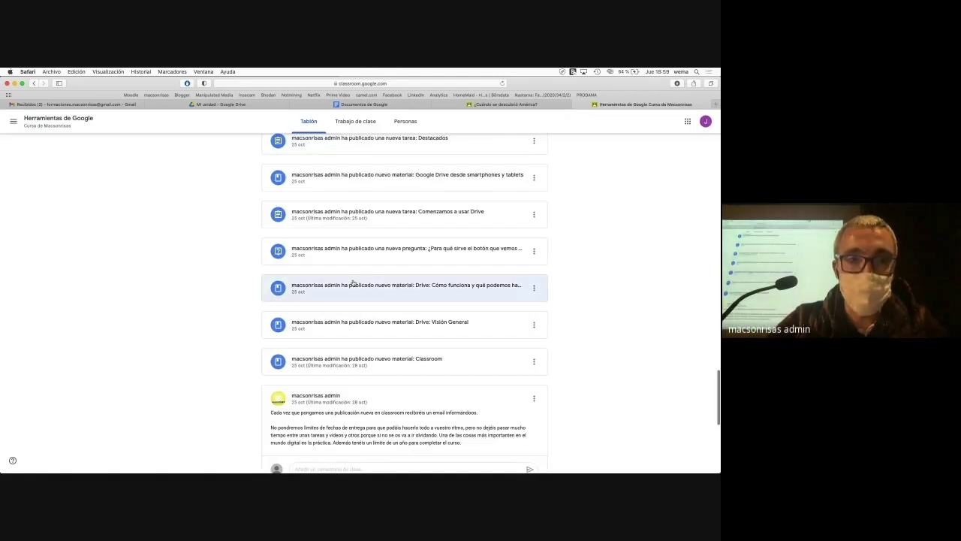
# Examine the Comenzamos a usar Drive task's instructions under magnification and its options for adding or creating work files.
pyautogui.scroll(2, 375, 293)
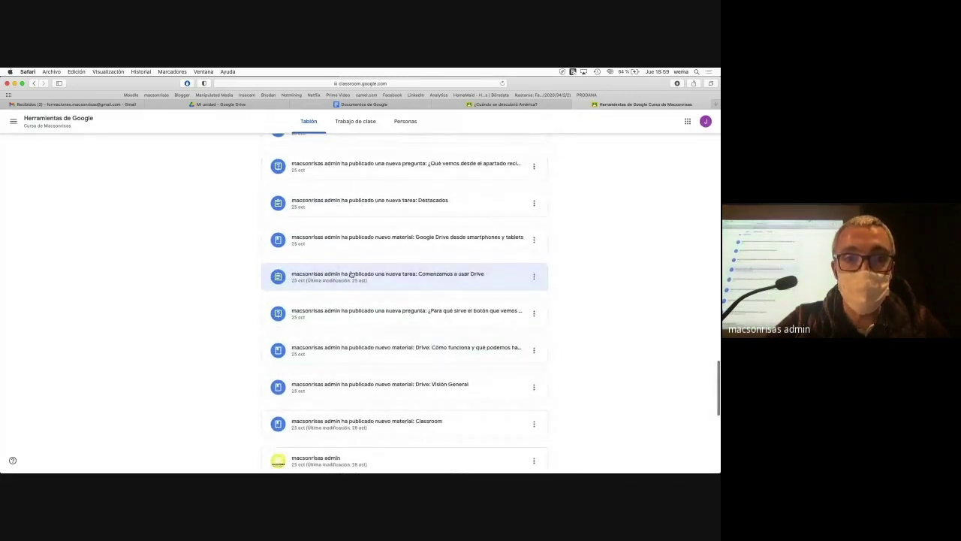
pyautogui.click(350, 275)
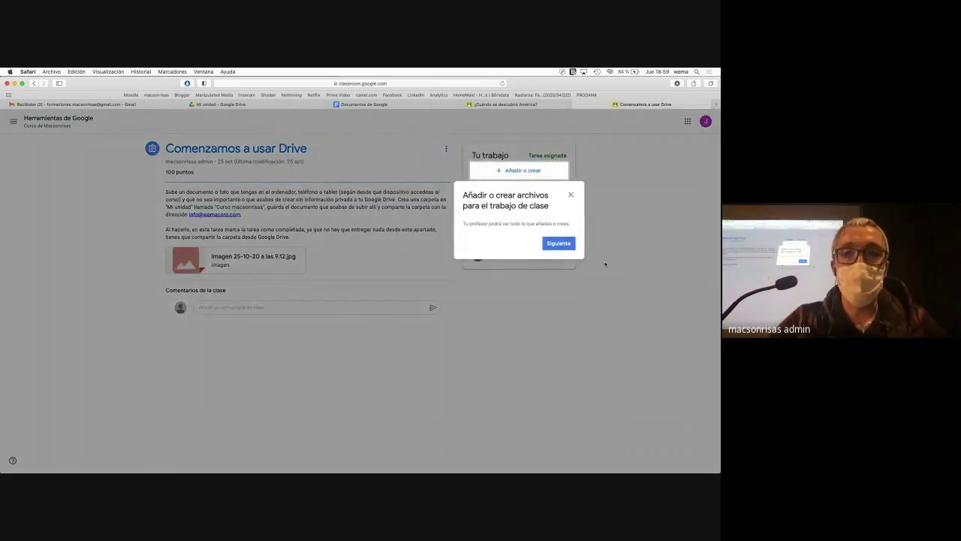
pyautogui.click(571, 194)
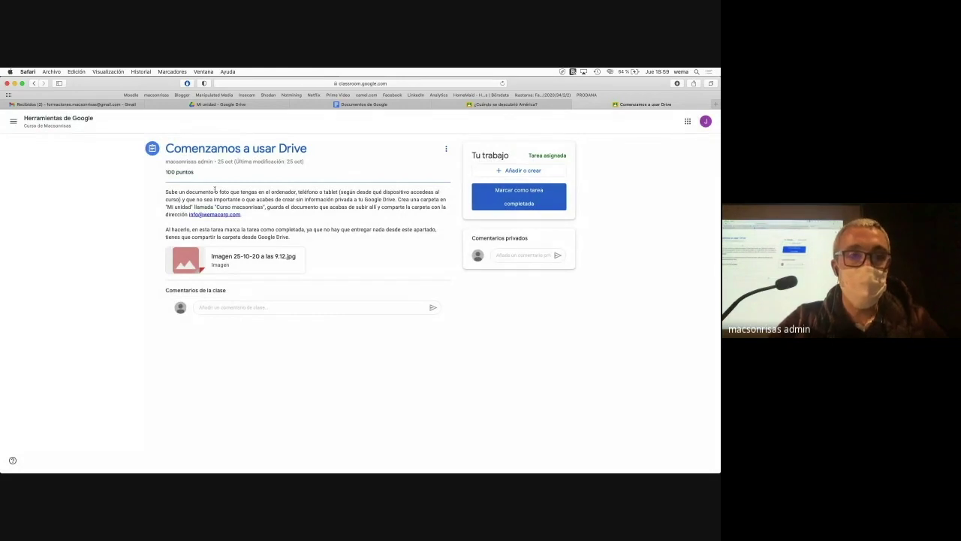
pyautogui.press('super+alt+8')
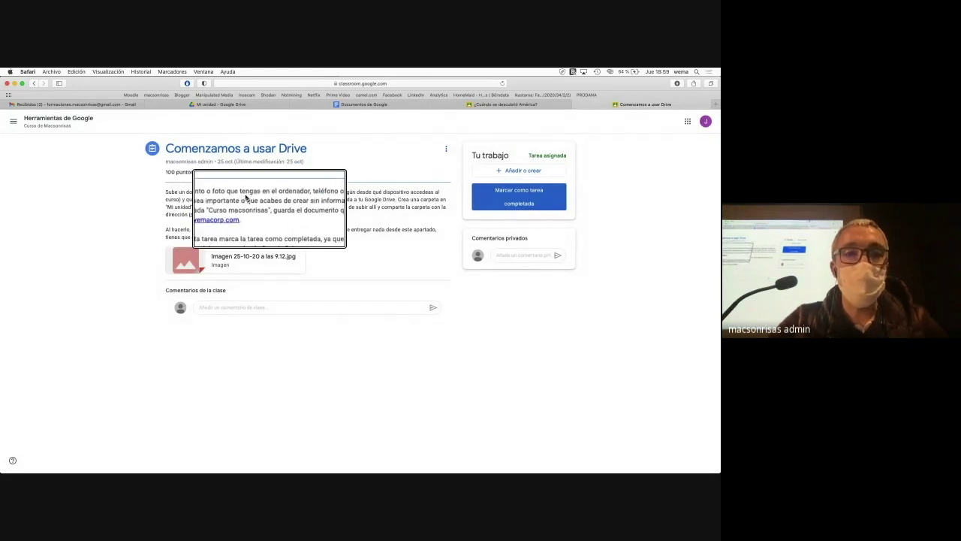
pyautogui.press('super+alt+8')
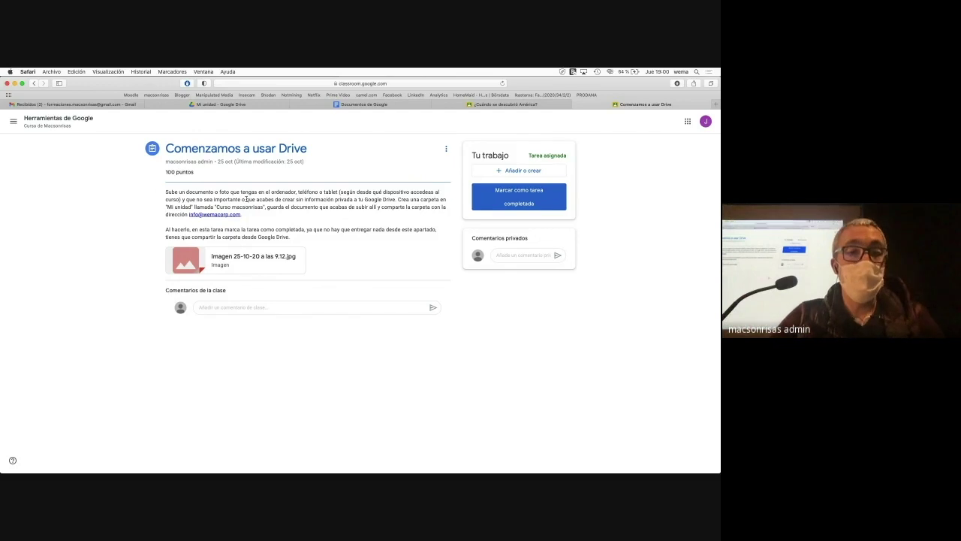
pyautogui.click(526, 171)
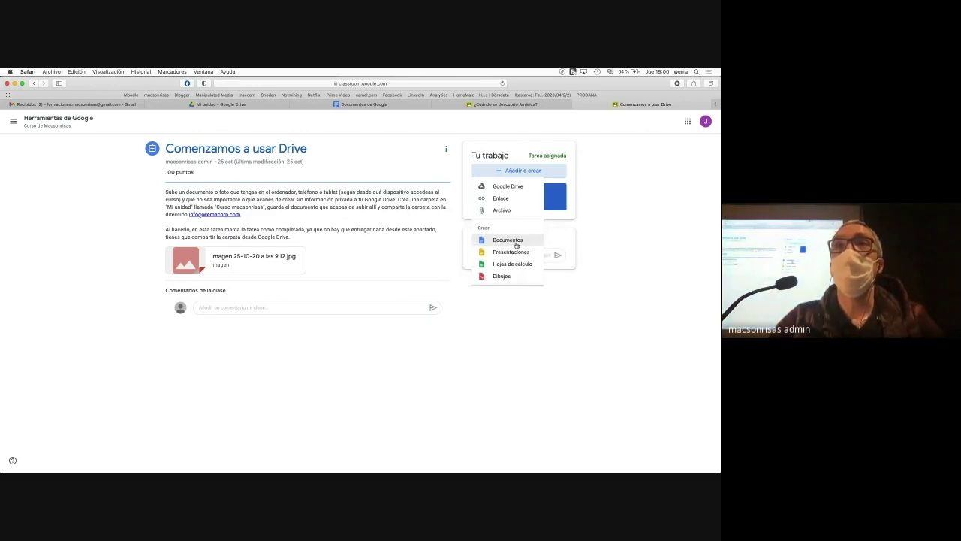
pyautogui.click(600, 208)
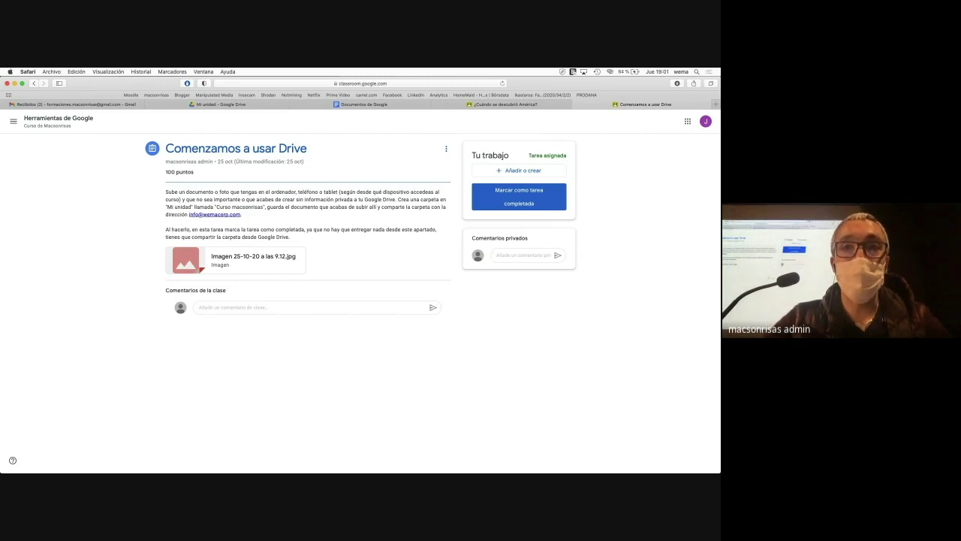
# Open the asana.com site in a new browser tab.
pyautogui.moveTo(374, 454)
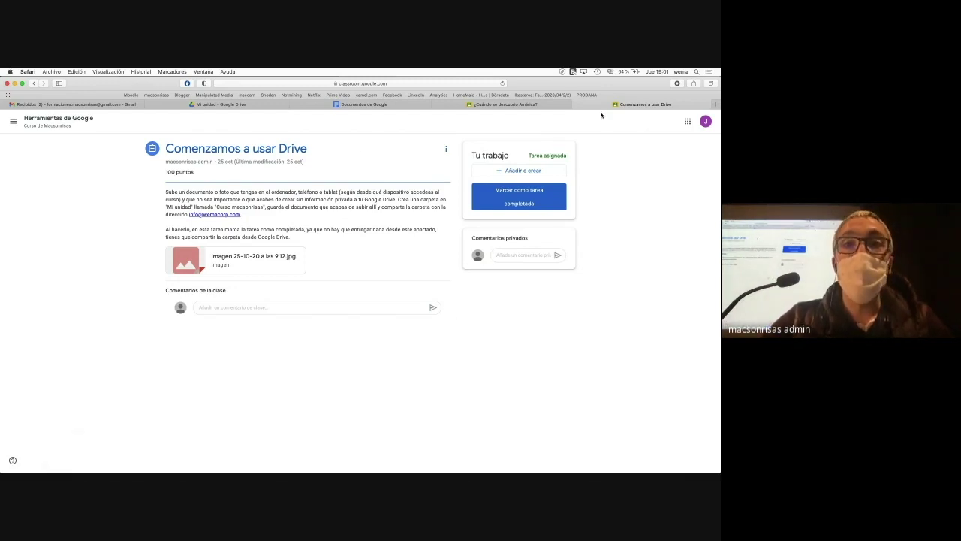
pyautogui.click(717, 104)
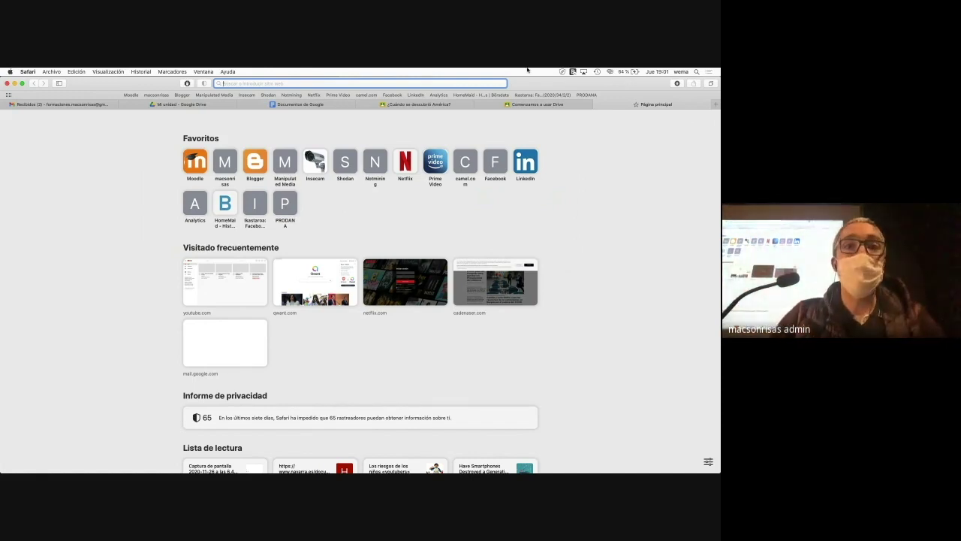
pyautogui.write('na')
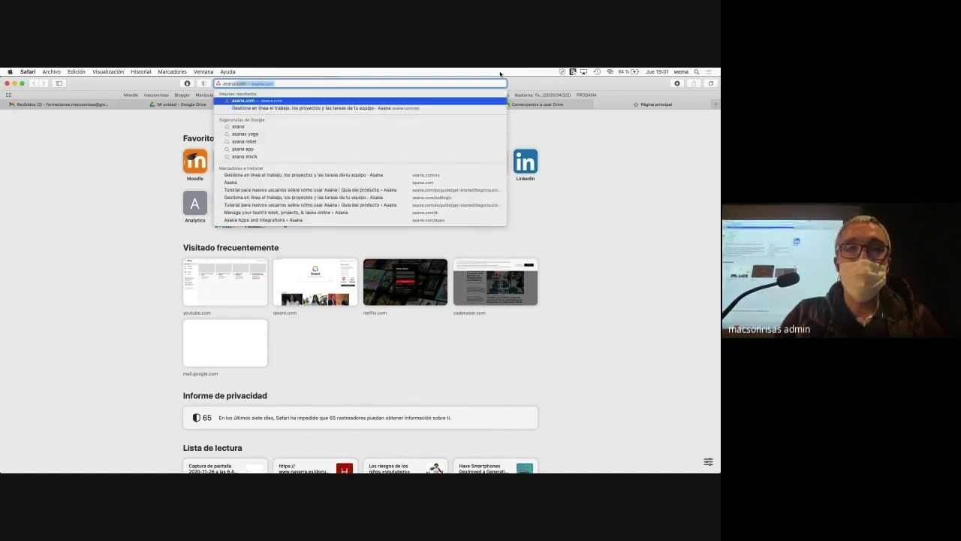
pyautogui.press('Return')
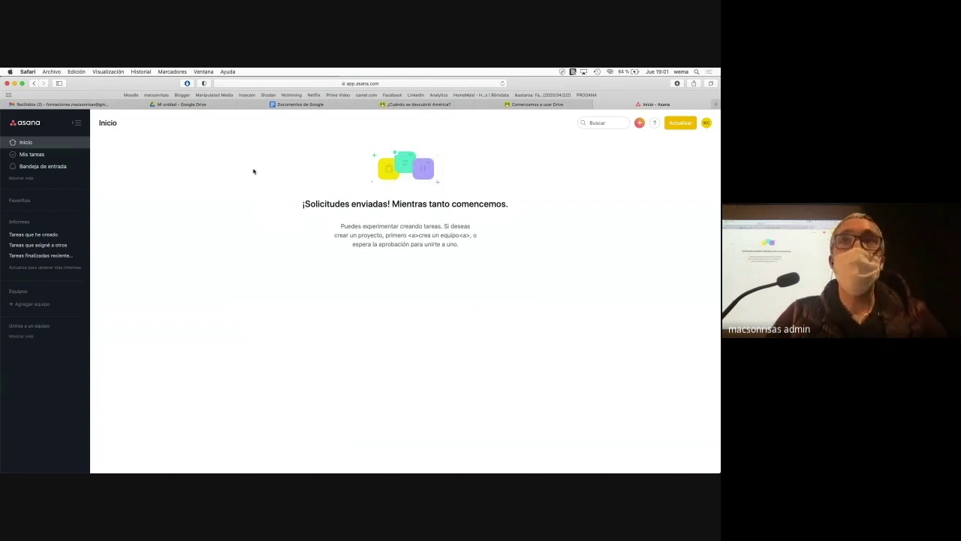
# Start a new Asana team and add the Wema Corp account as its first member.
pyautogui.click(25, 305)
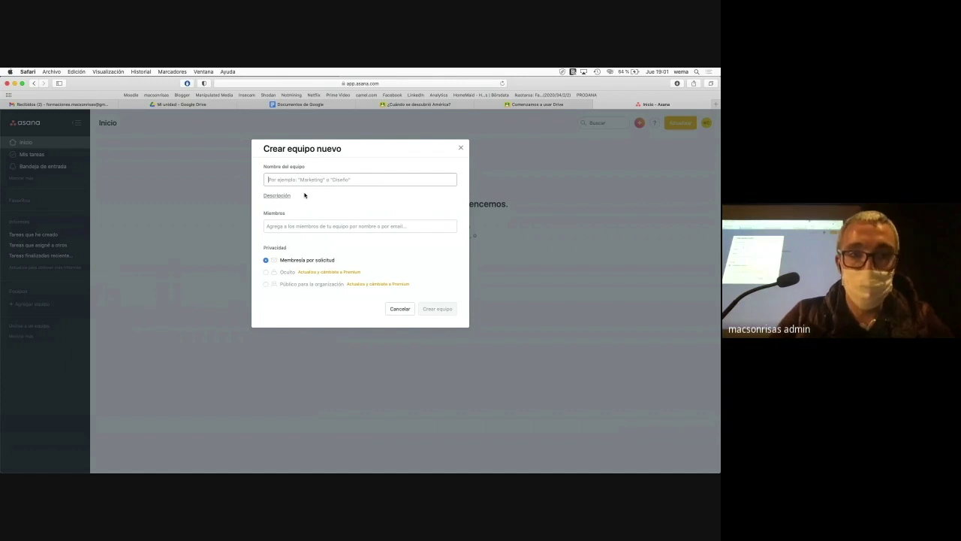
pyautogui.click(295, 227)
pyautogui.write('info')
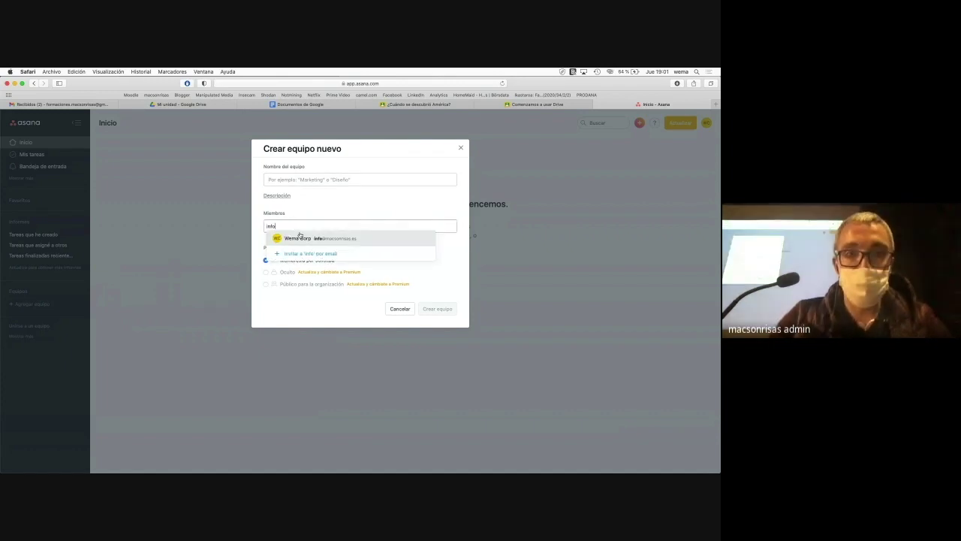
pyautogui.click(306, 239)
pyautogui.write('mac')
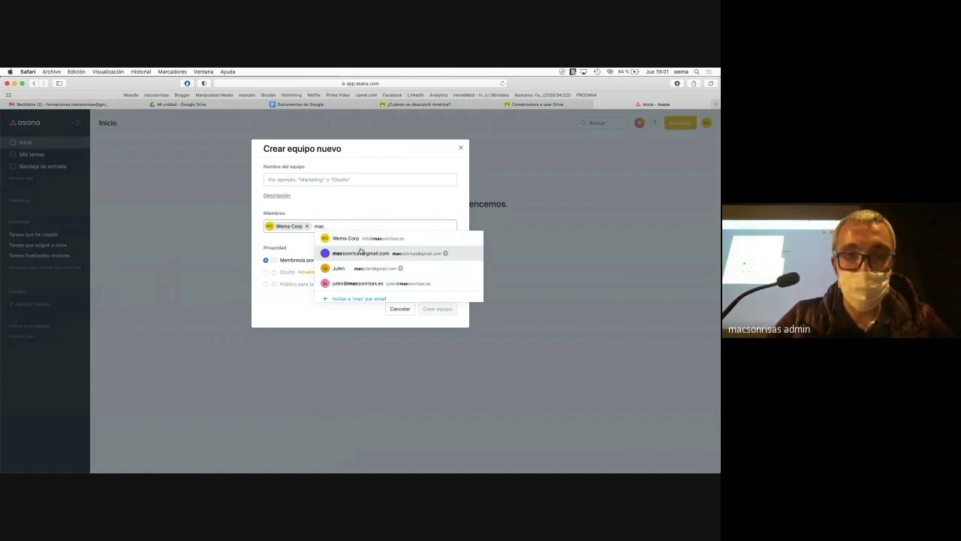
pyautogui.click(367, 239)
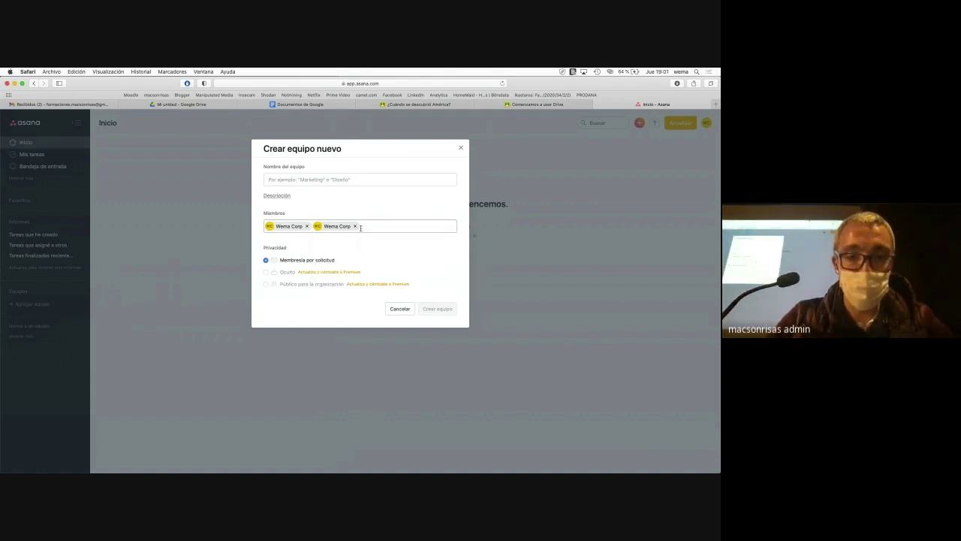
pyautogui.write('ju')
pyautogui.press('BackSpace')
pyautogui.press('BackSpace')
pyautogui.press('BackSpace')
# Add the colleague's macsonrisas.es account and the same person's Gmail account as members of the new team.
pyautogui.write('julen')
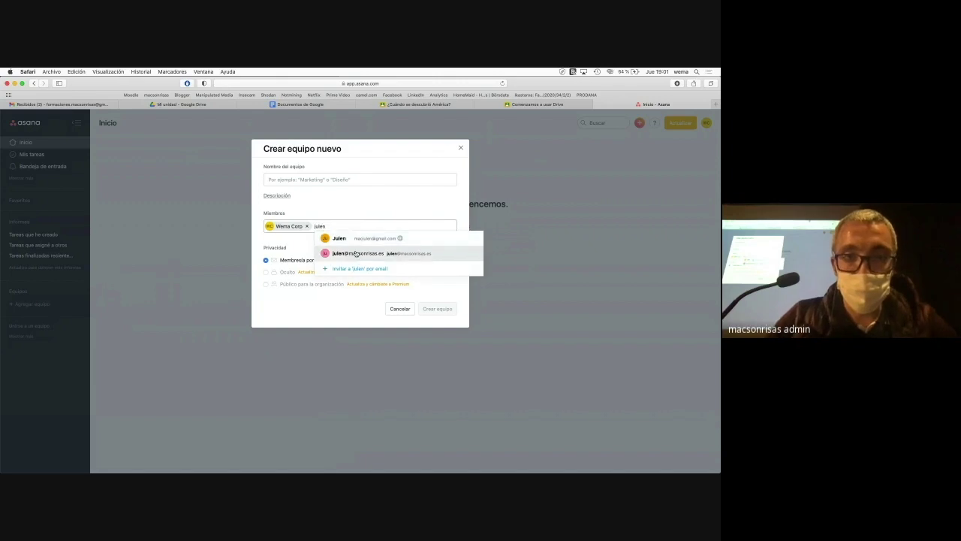
pyautogui.click(358, 253)
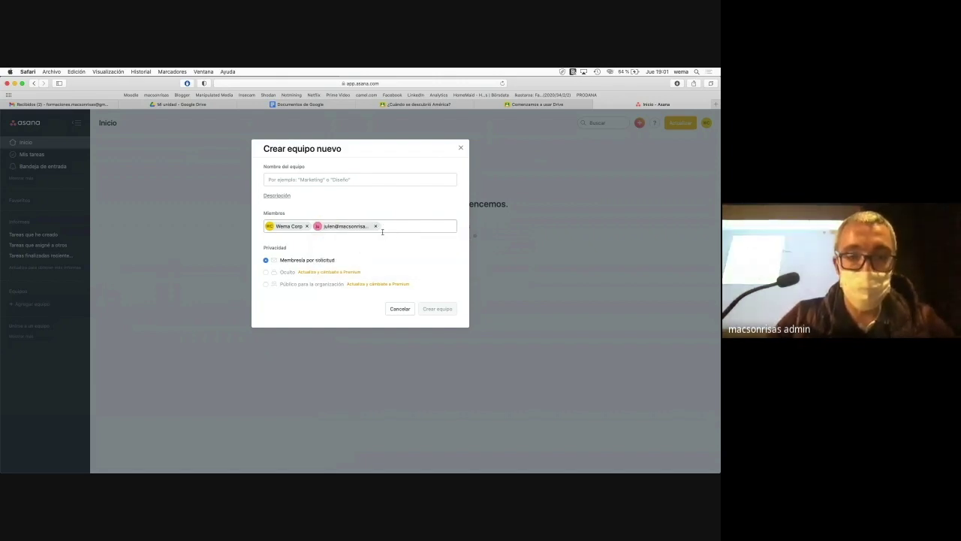
pyautogui.write('julen')
pyautogui.click(403, 248)
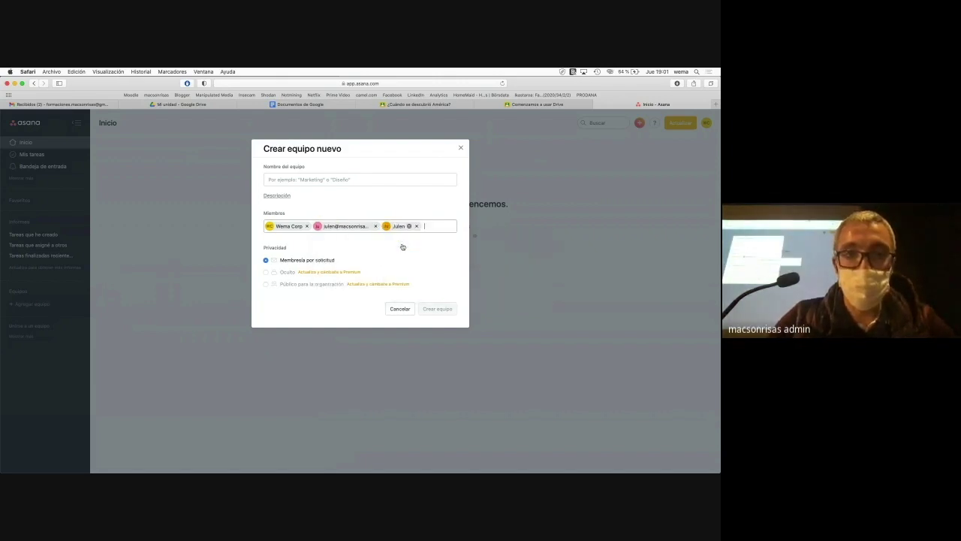
# Name the new team Grupo Familias and create it.
pyautogui.click(327, 181)
pyautogui.write('G')
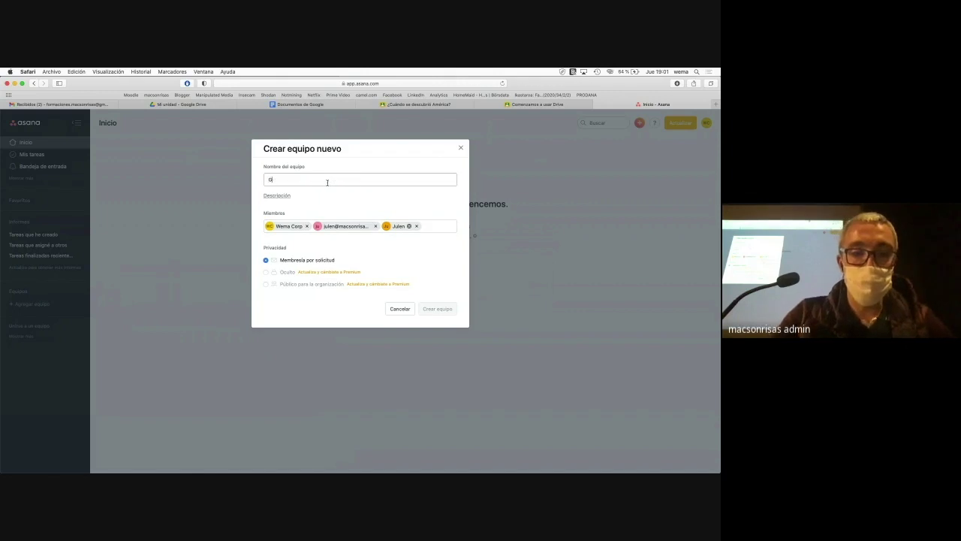
pyautogui.write('rupo Familias')
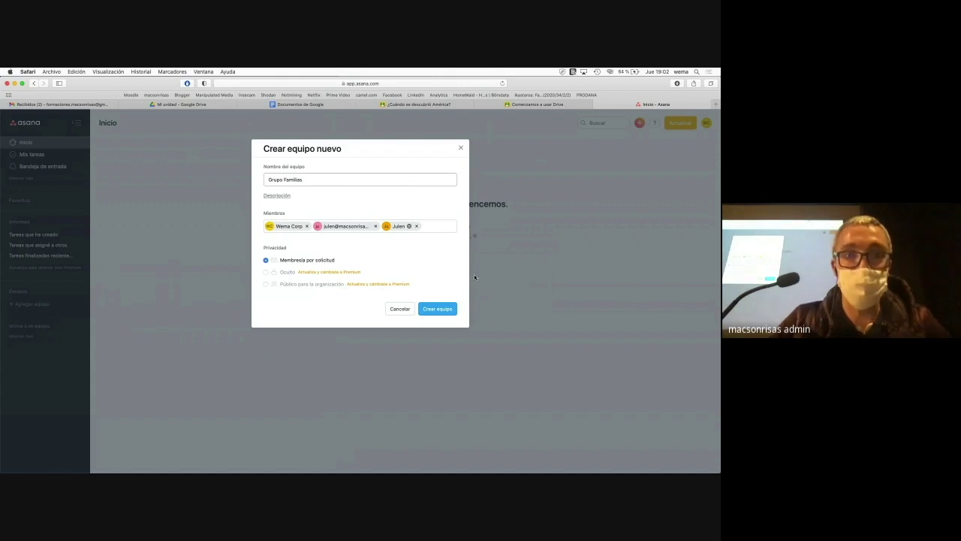
pyautogui.click(445, 314)
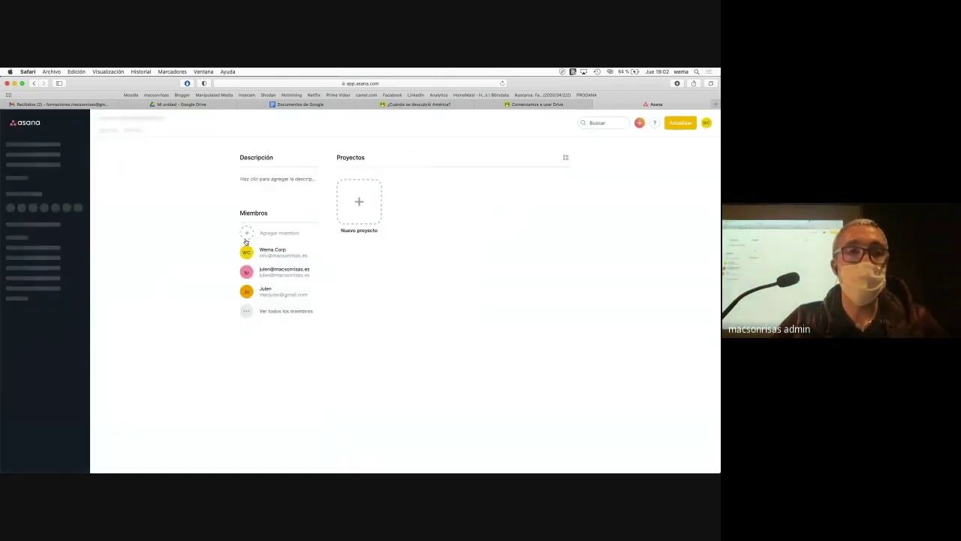
# Start a blank project in the Grupo Familias team and name it "Jornada de semana de Familias".
pyautogui.moveTo(247, 254)
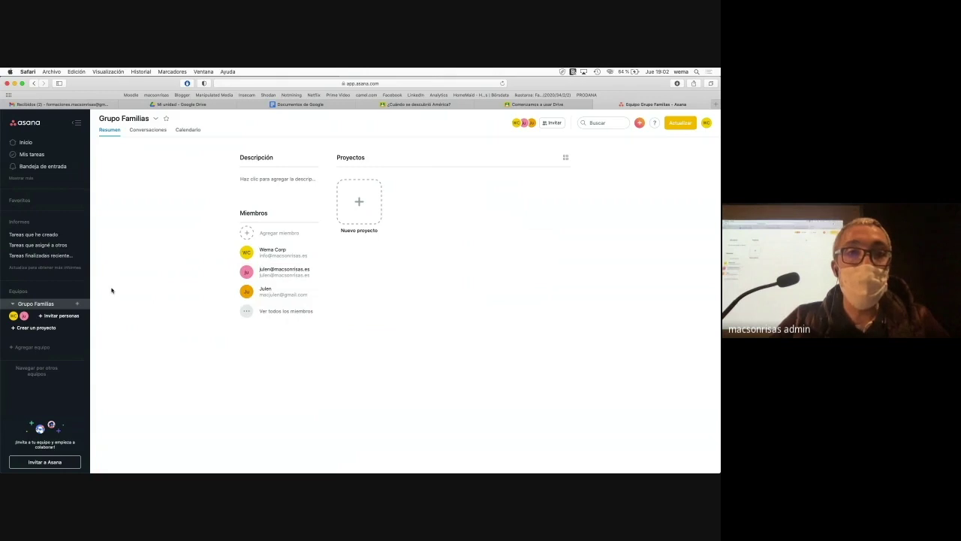
pyautogui.click(362, 204)
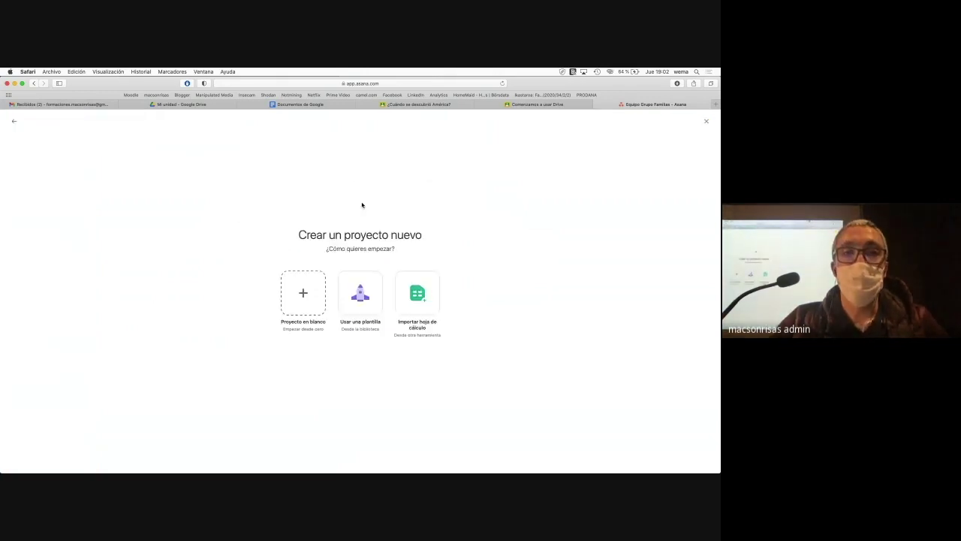
pyautogui.click(303, 292)
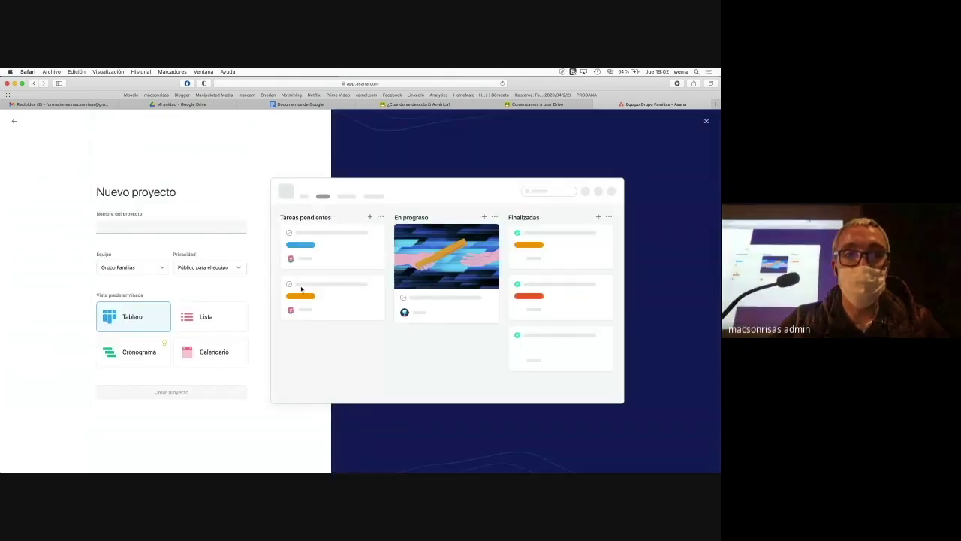
pyautogui.click(163, 225)
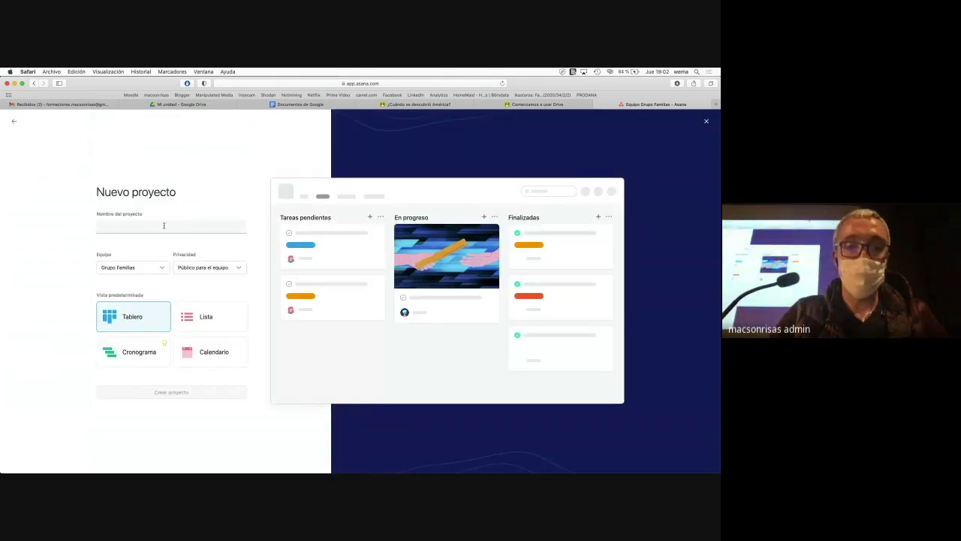
pyautogui.write('Jornada')
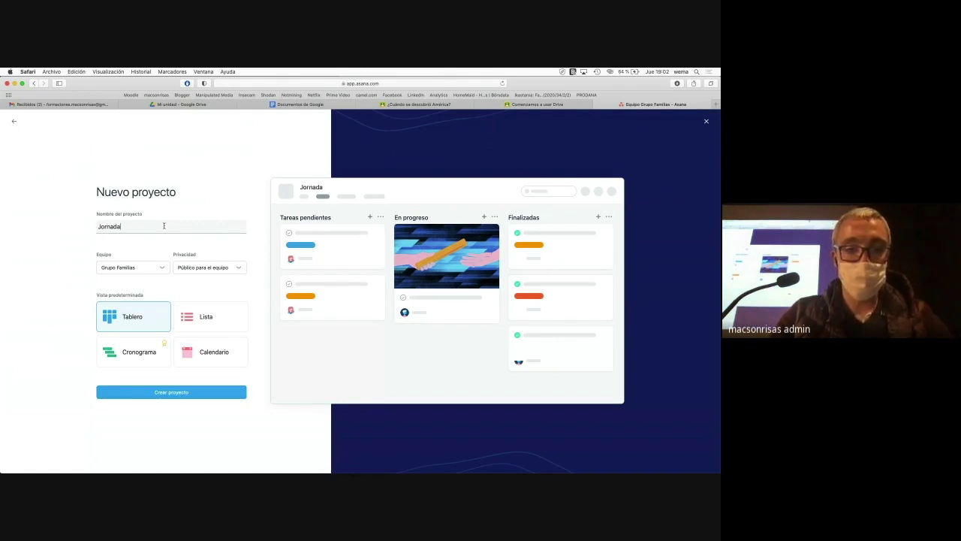
pyautogui.write(' de Fam')
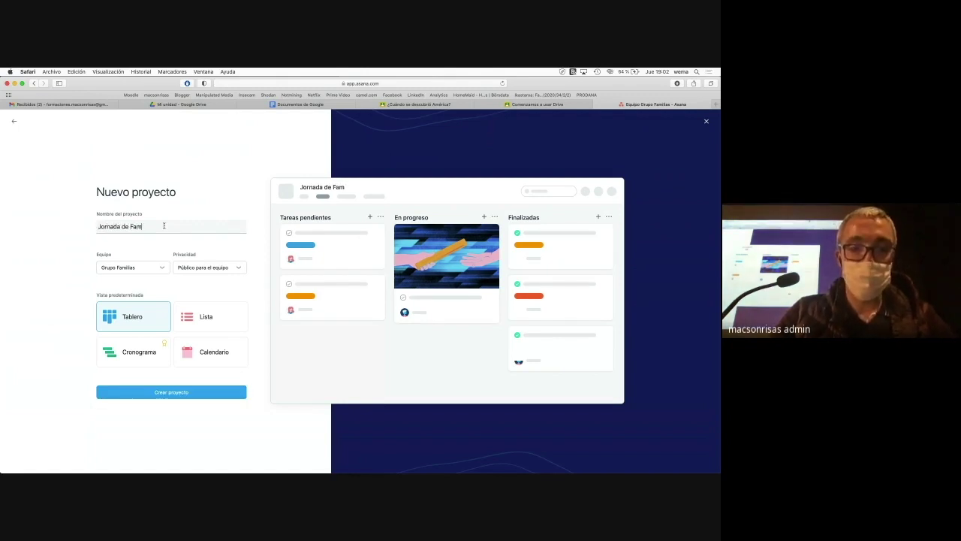
pyautogui.write('ilias')
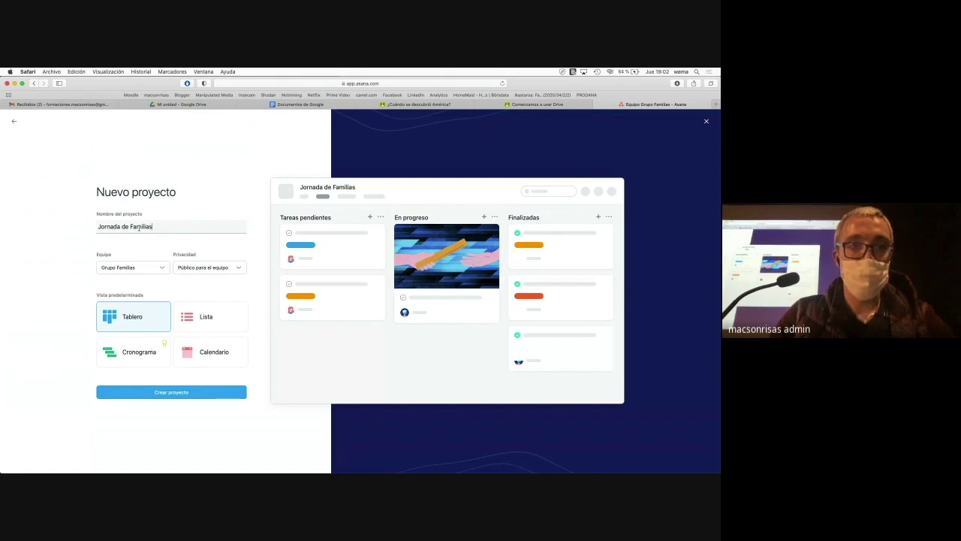
pyautogui.click(129, 227)
pyautogui.write('semana ')
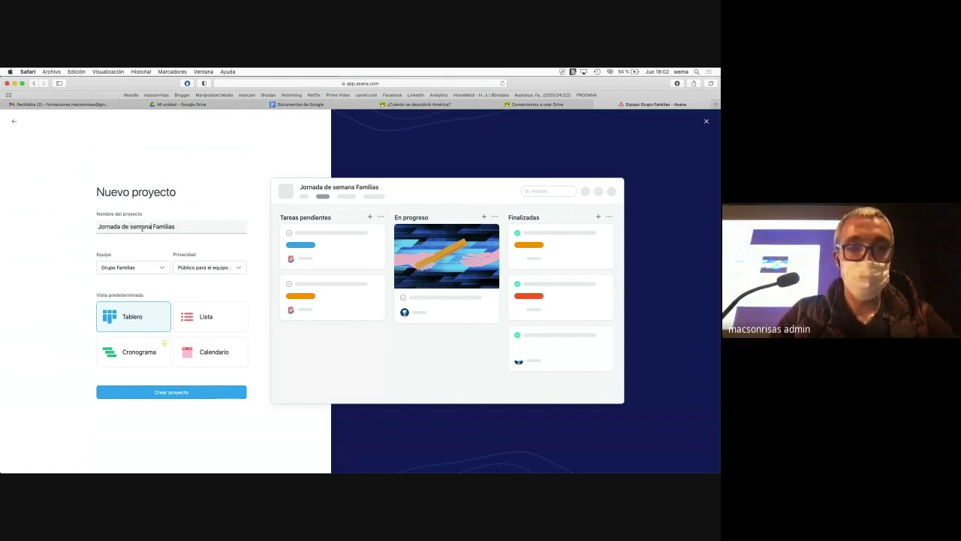
pyautogui.write('de')
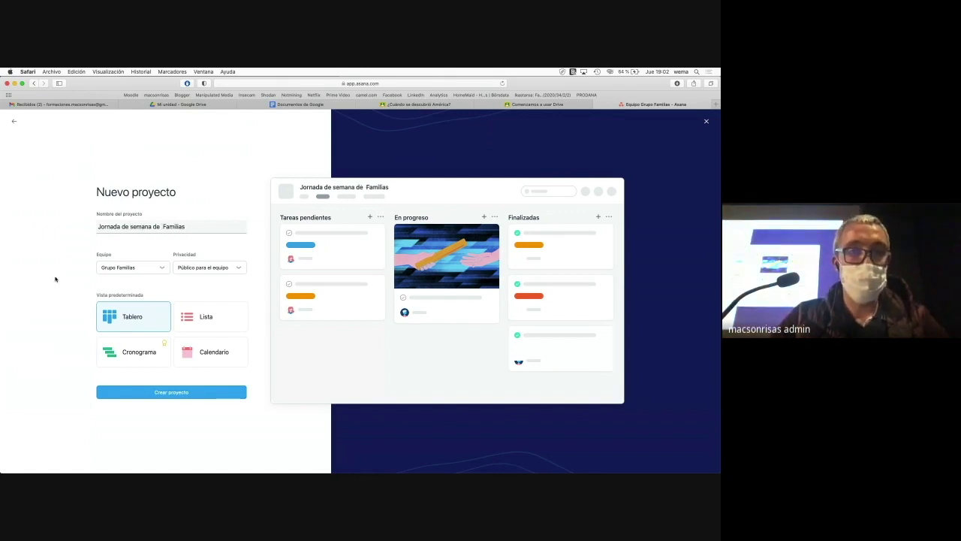
pyautogui.click(55, 279)
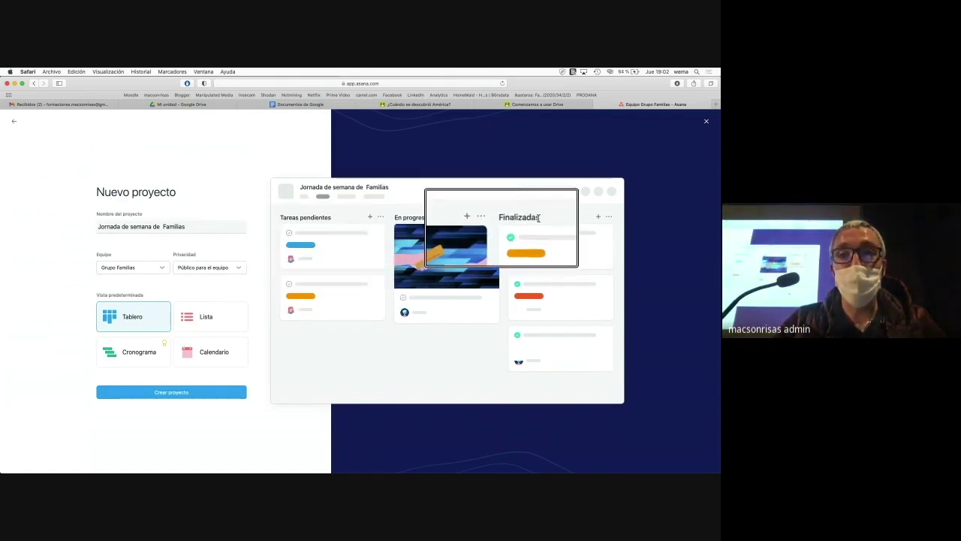
# Preview the Lista layout, set the project's default view back to Tablero, and create the project.
pyautogui.click(179, 327)
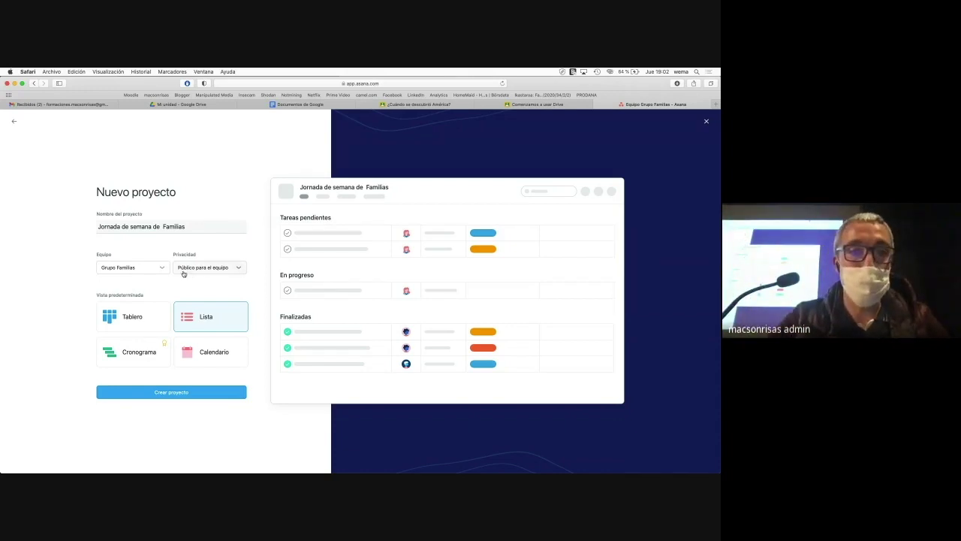
pyautogui.click(151, 310)
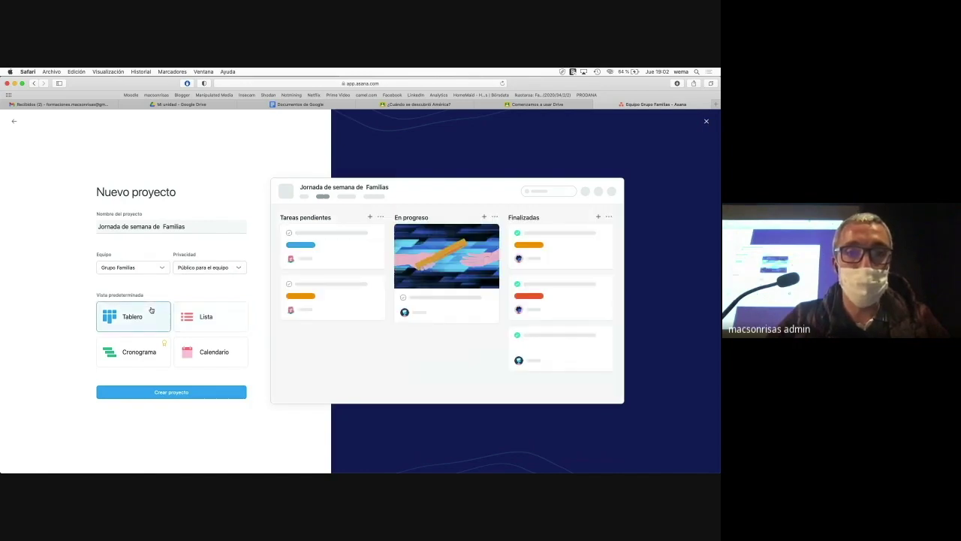
pyautogui.click(209, 389)
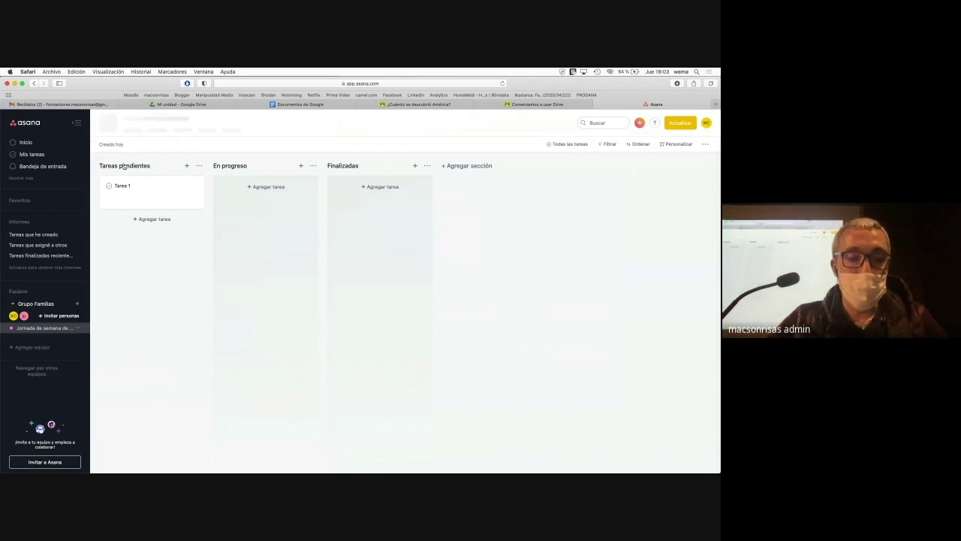
# Open Tarea 1 under Tareas pendientes and rename it "pensar en los eventos a realizas".
pyautogui.moveTo(126, 164); pyautogui.dragTo(103, 165)
pyautogui.moveTo(225, 166); pyautogui.dragTo(162, 130)
pyautogui.click(124, 185)
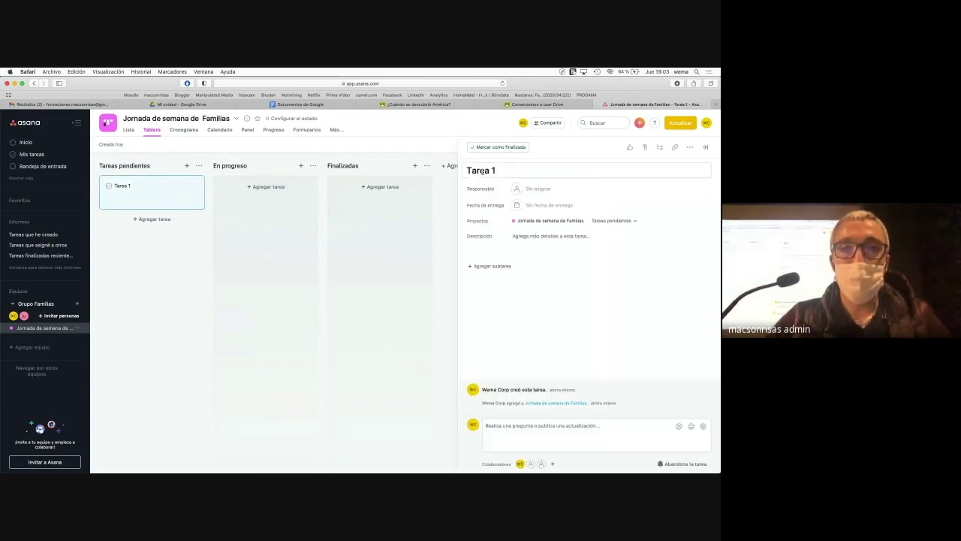
pyautogui.tripleClick(485, 171)
pyautogui.write('Crear')
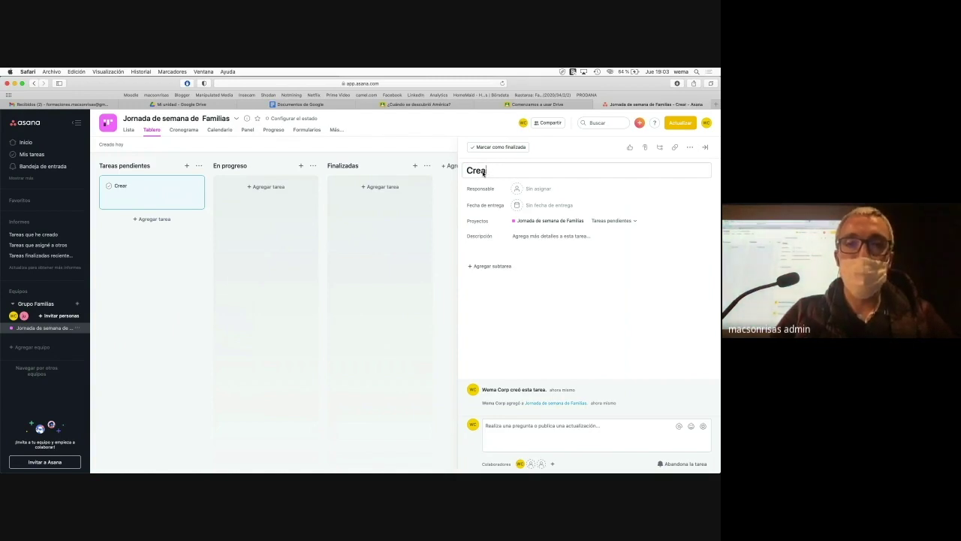
pyautogui.press('BackSpace')
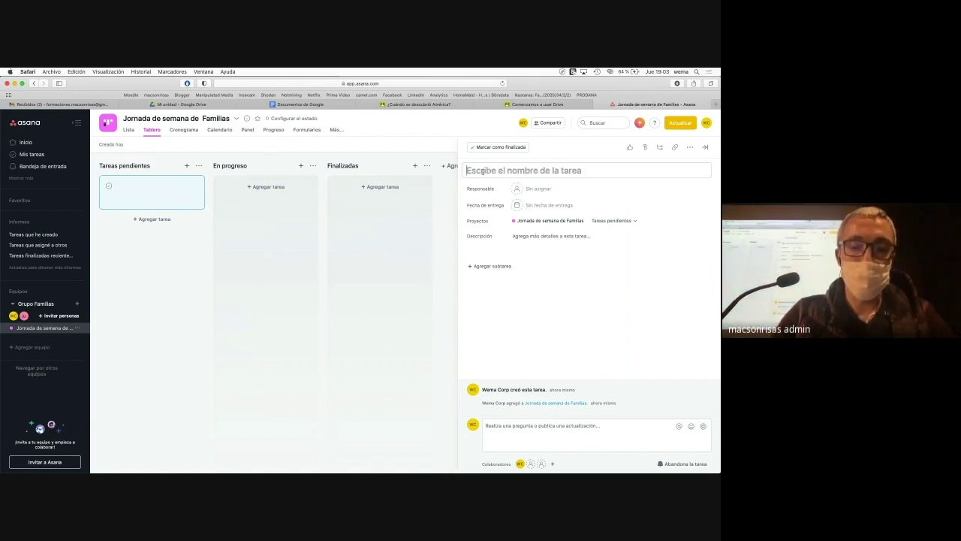
pyautogui.write('pensar en las')
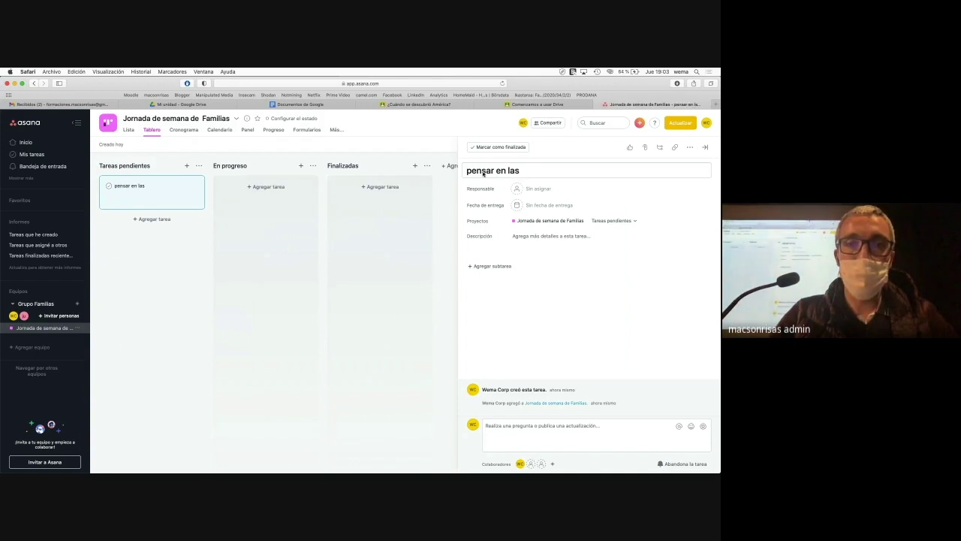
pyautogui.write('os eventos a realiz')
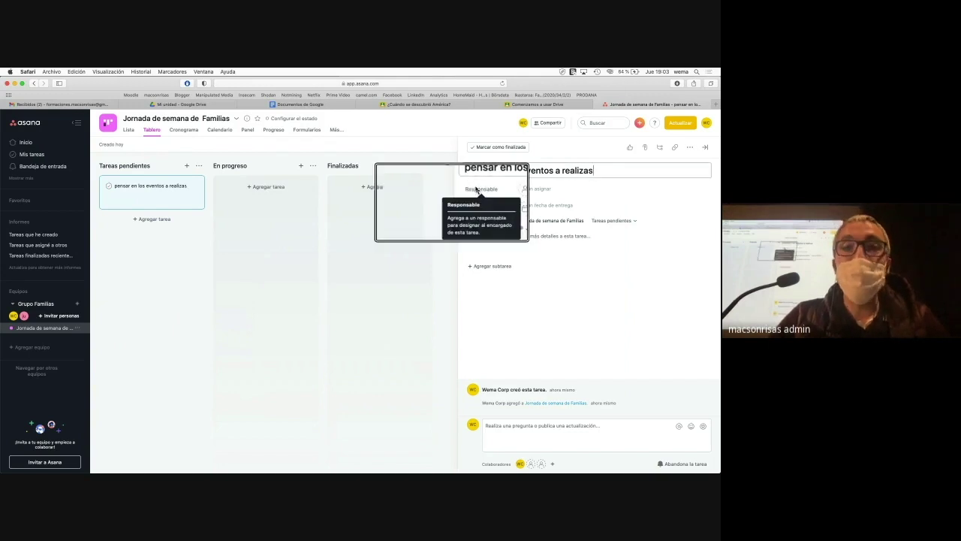
# Assign the task "pensar en los eventos a realizas" to the team's Gmail account and set its due date to Monday, 30 November 2020.
pyautogui.click(526, 188)
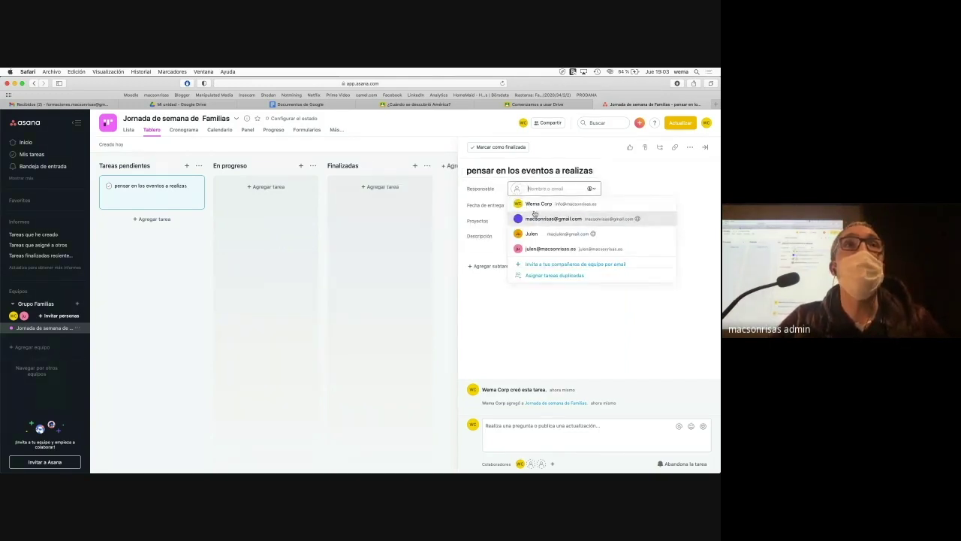
pyautogui.click(544, 221)
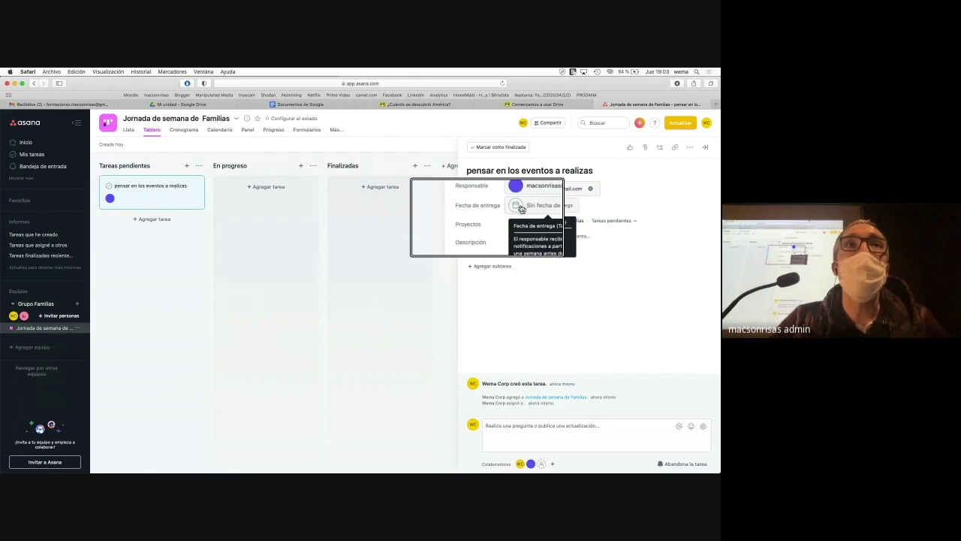
pyautogui.click(521, 207)
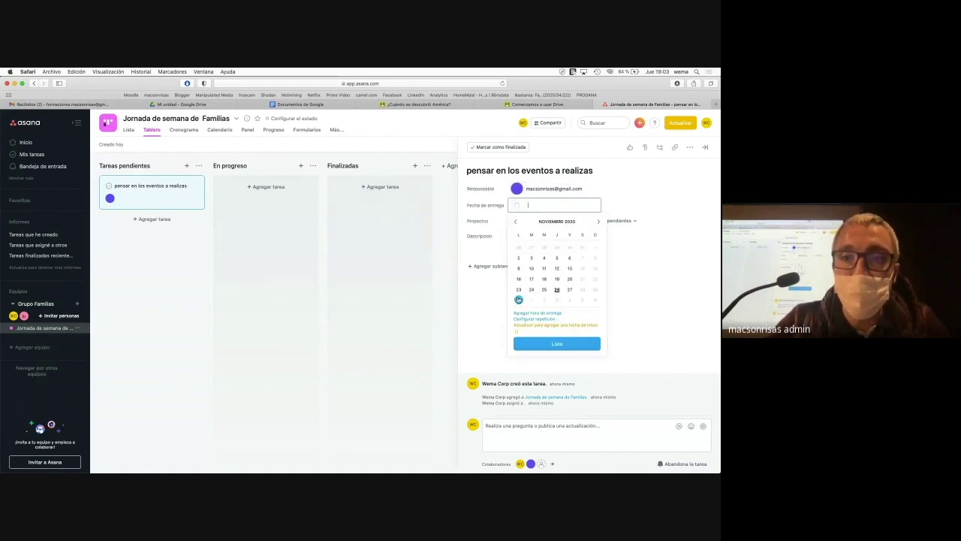
pyautogui.click(518, 300)
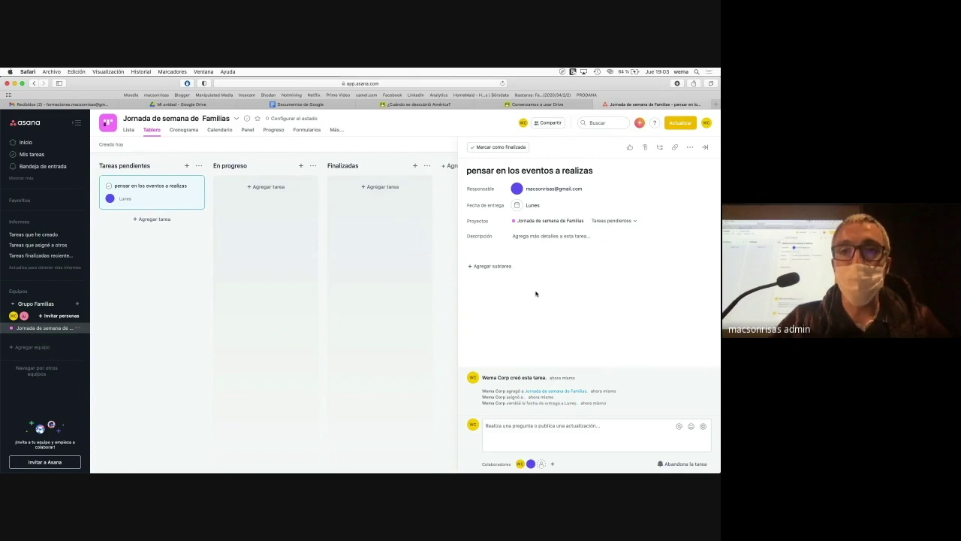
pyautogui.click(124, 184)
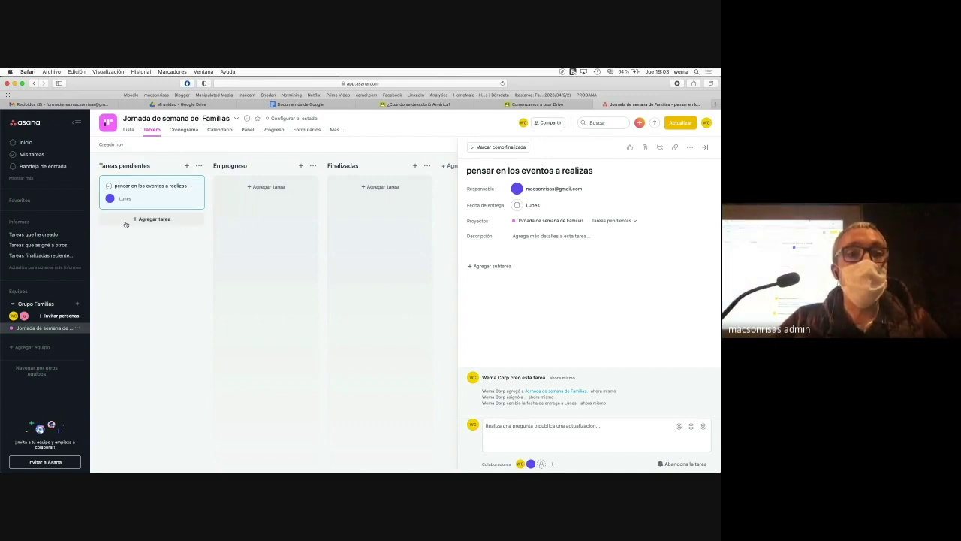
# Add two subtasks named Niños and Adultos to the task "pensar en los eventos a realizas".
pyautogui.click(485, 266)
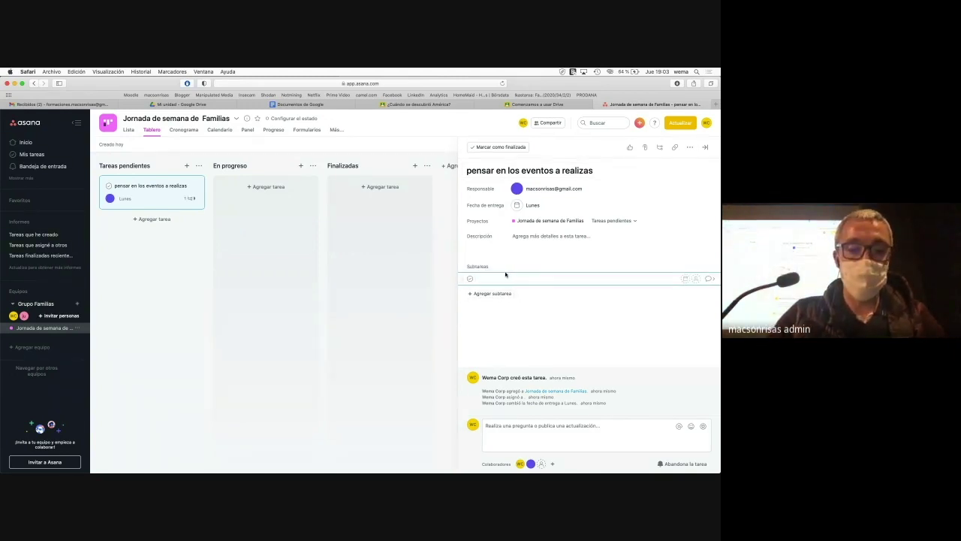
pyautogui.write('Niños')
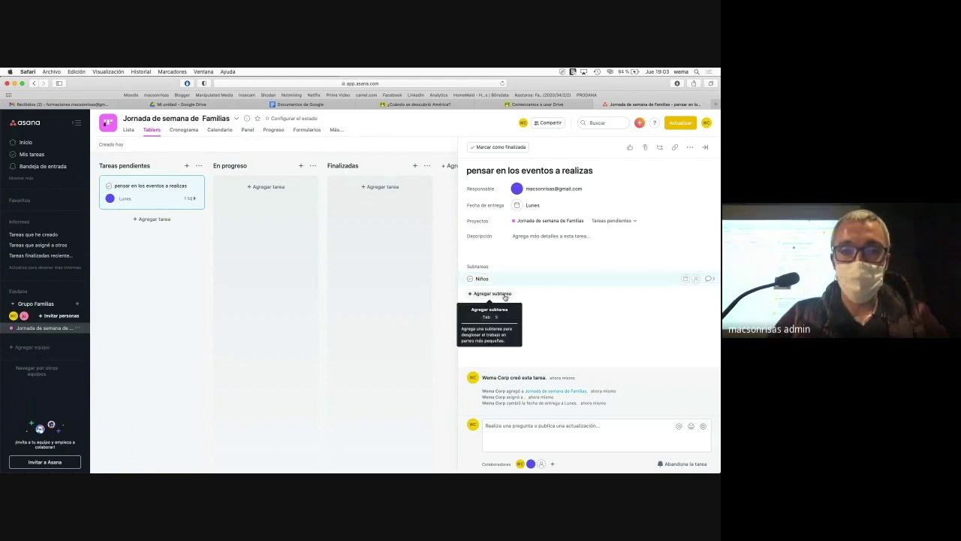
pyautogui.click(505, 294)
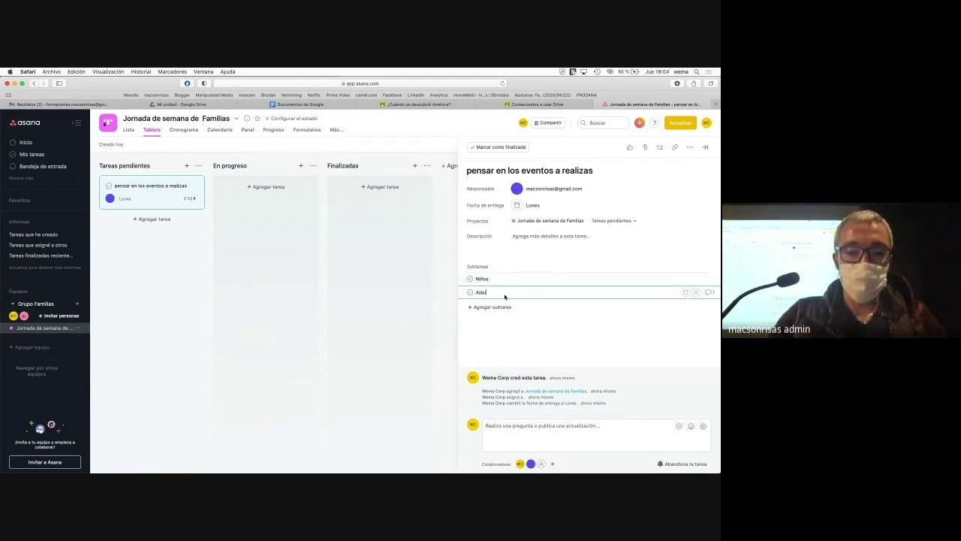
pyautogui.write('Adultos')
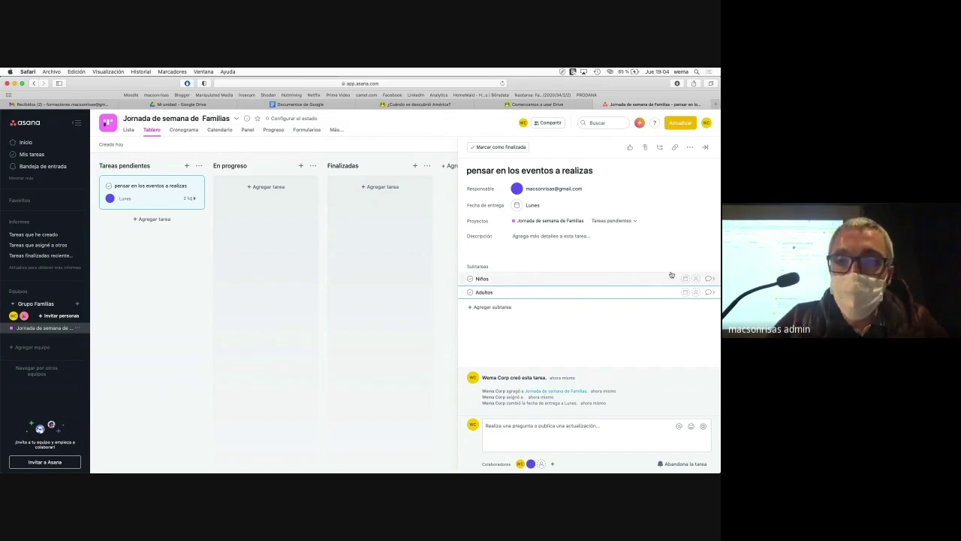
# Assign the Niños subtask to Wema Corp and the Adultos subtask to the other team member with a Gmail address.
pyautogui.click(696, 292)
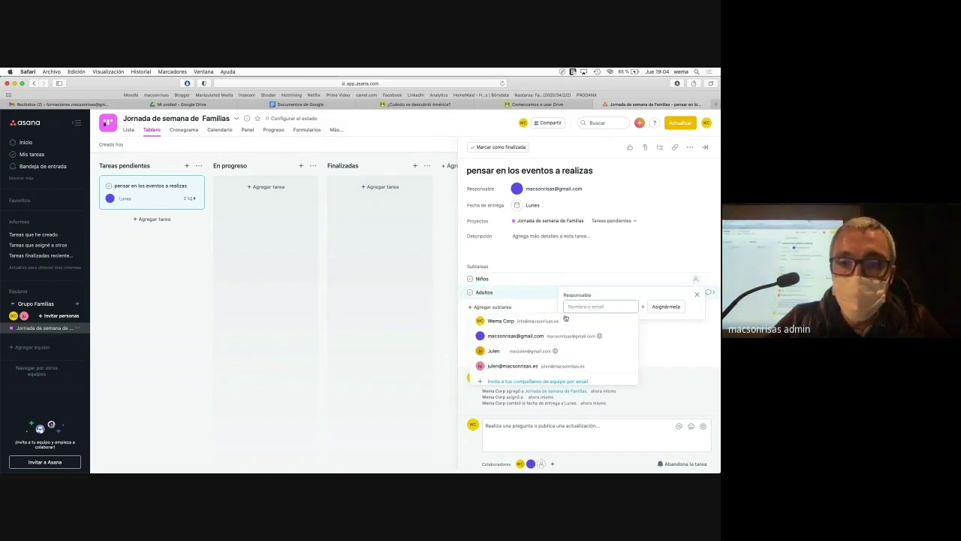
pyautogui.click(537, 326)
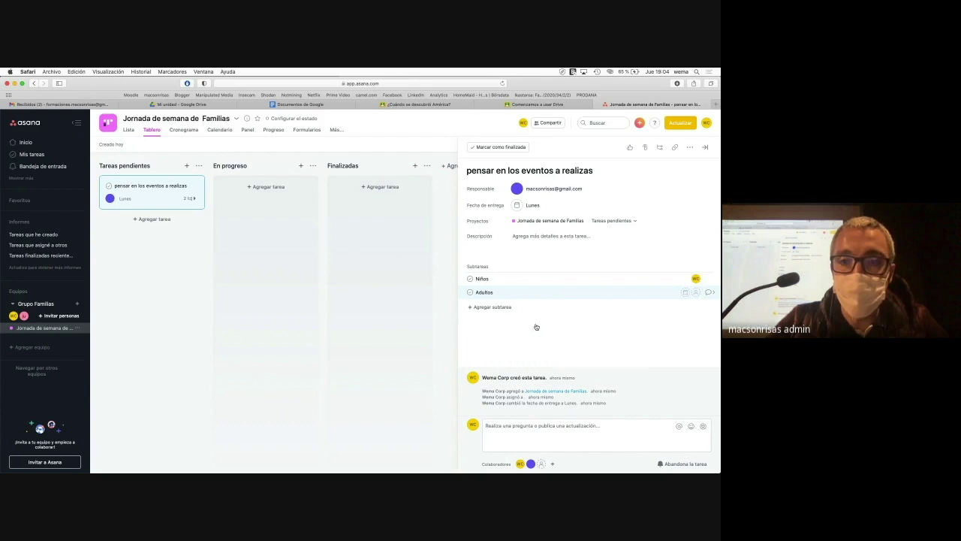
pyautogui.click(696, 291)
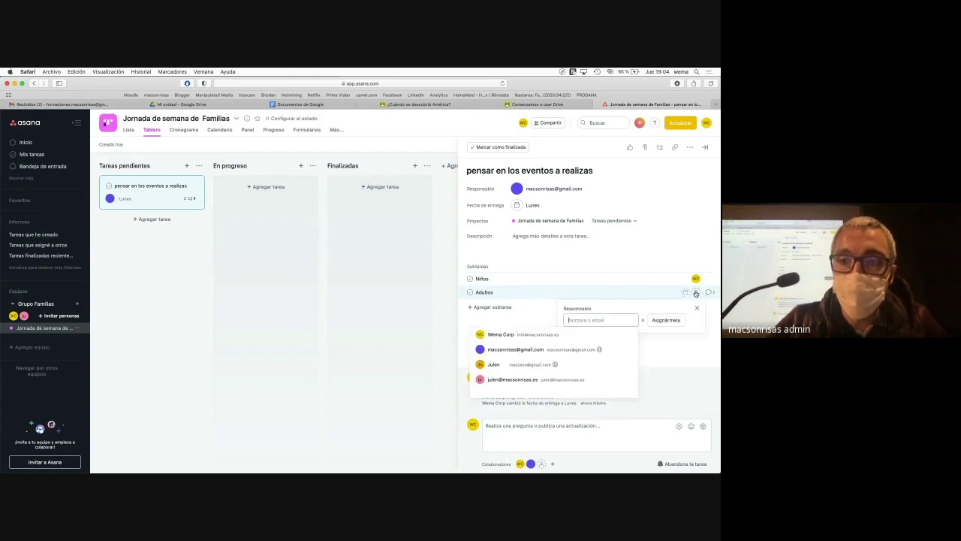
pyautogui.click(527, 369)
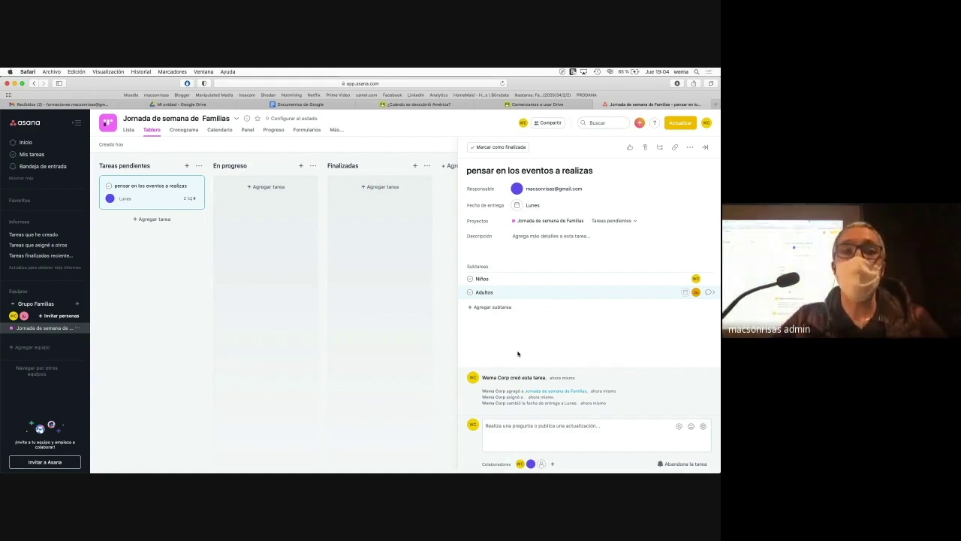
# Close the task details and move the "pensar en los eventos a realizas" card from Tareas pendientes to Finalizadas.
pyautogui.click(356, 365)
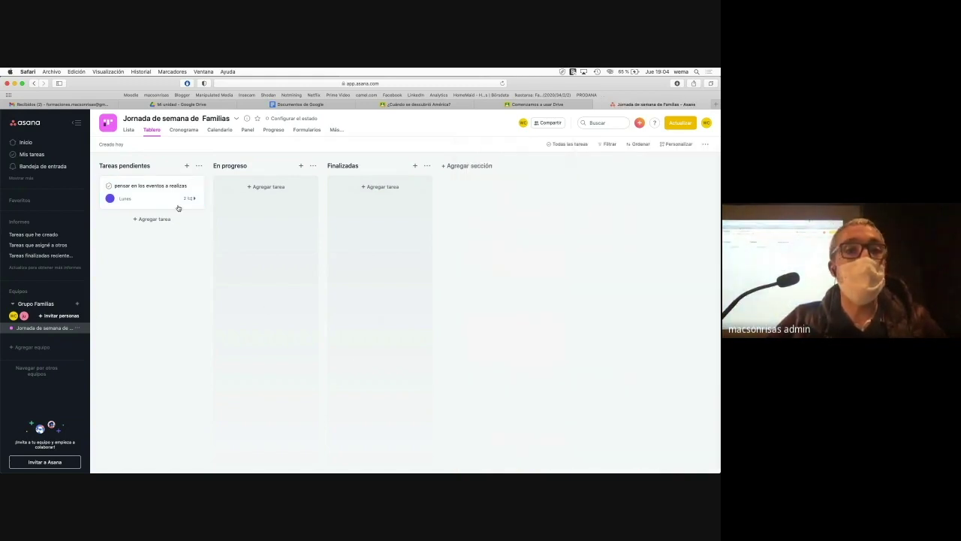
pyautogui.moveTo(138, 187); pyautogui.dragTo(365, 189)
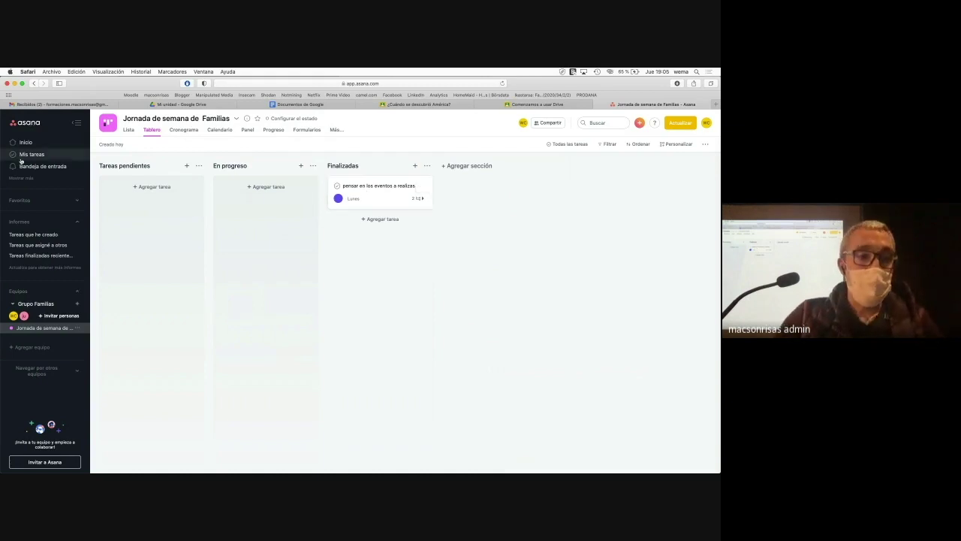
pyautogui.press('alt+super+8')
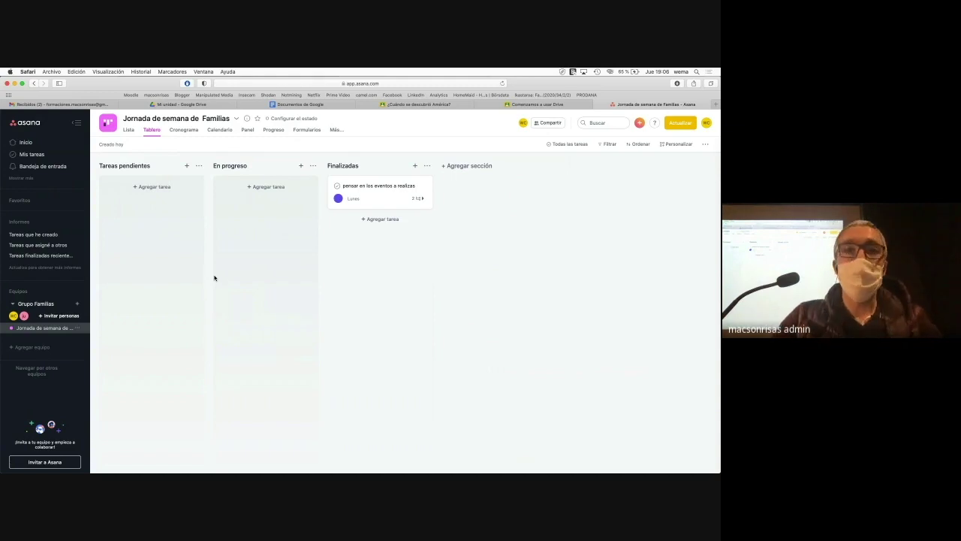
# Switch to the Google Docs home page, look through the available Google apps, and open Drive from there.
pyautogui.click(299, 104)
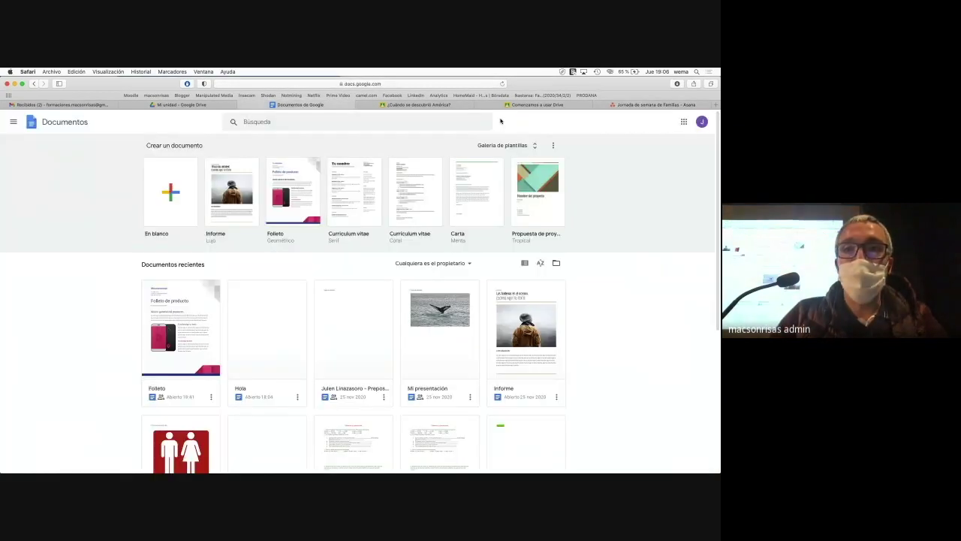
pyautogui.click(684, 121)
pyautogui.scroll(-2, 642, 229)
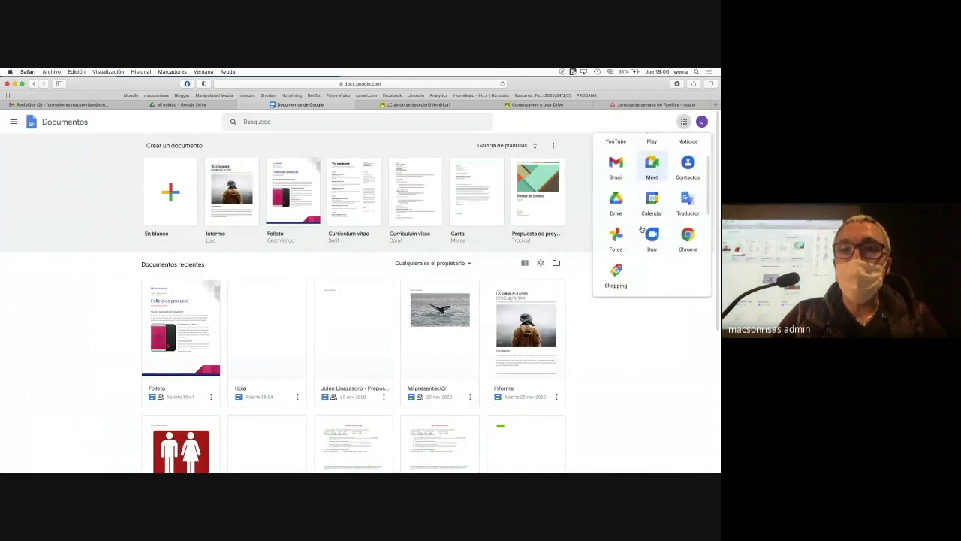
pyautogui.scroll(-2, 642, 229)
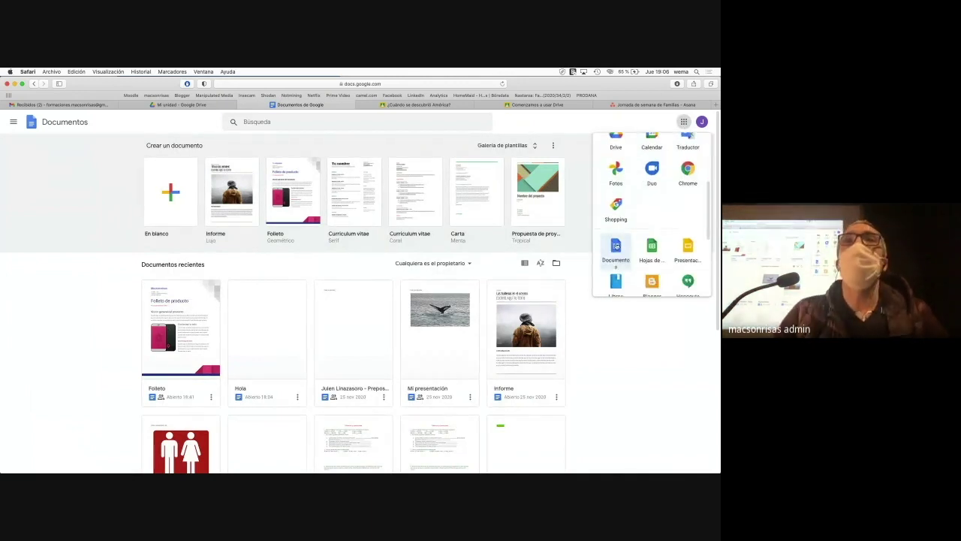
pyautogui.scroll(1, 616, 248)
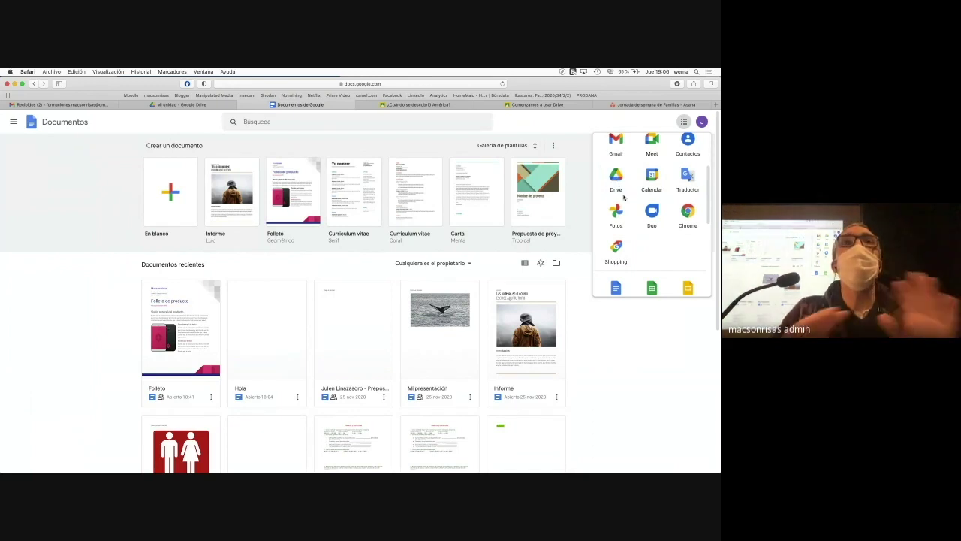
pyautogui.scroll(2, 623, 197)
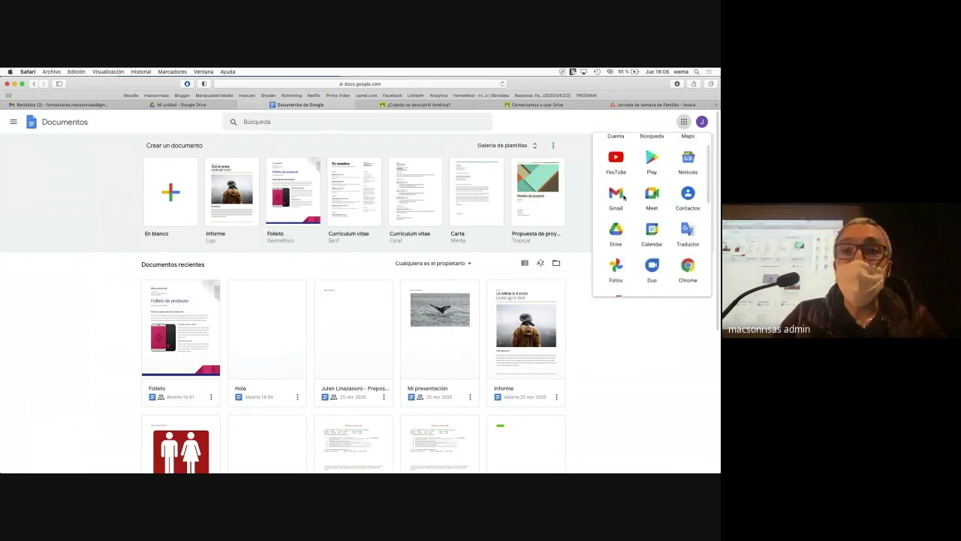
pyautogui.scroll(1, 623, 197)
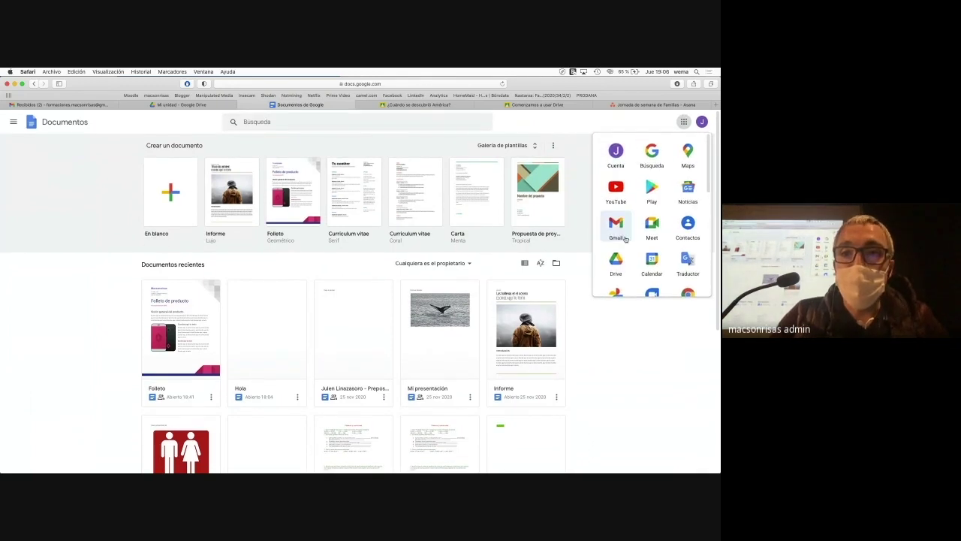
pyautogui.click(615, 262)
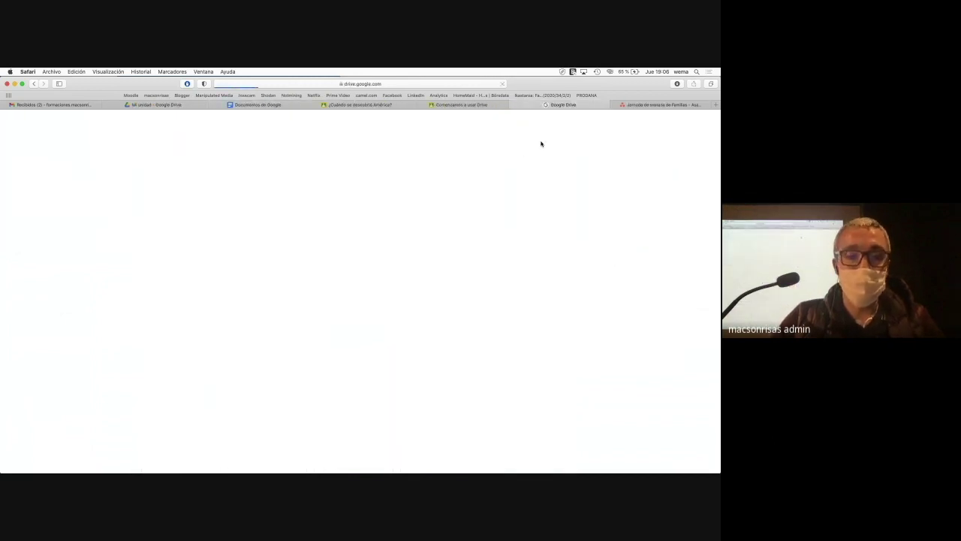
# Open the Ayuda option of Google Drive from the Mi unidad page.
pyautogui.click(660, 123)
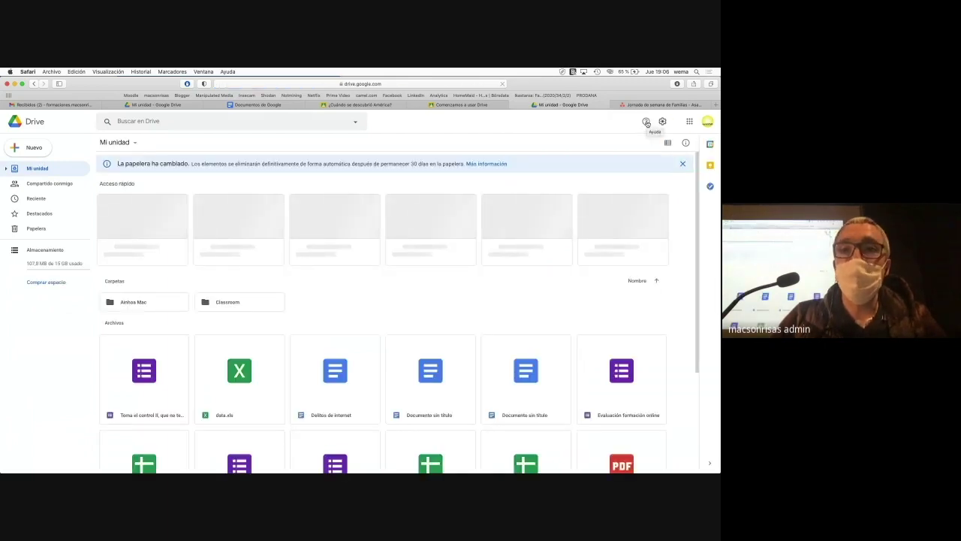
pyautogui.click(646, 123)
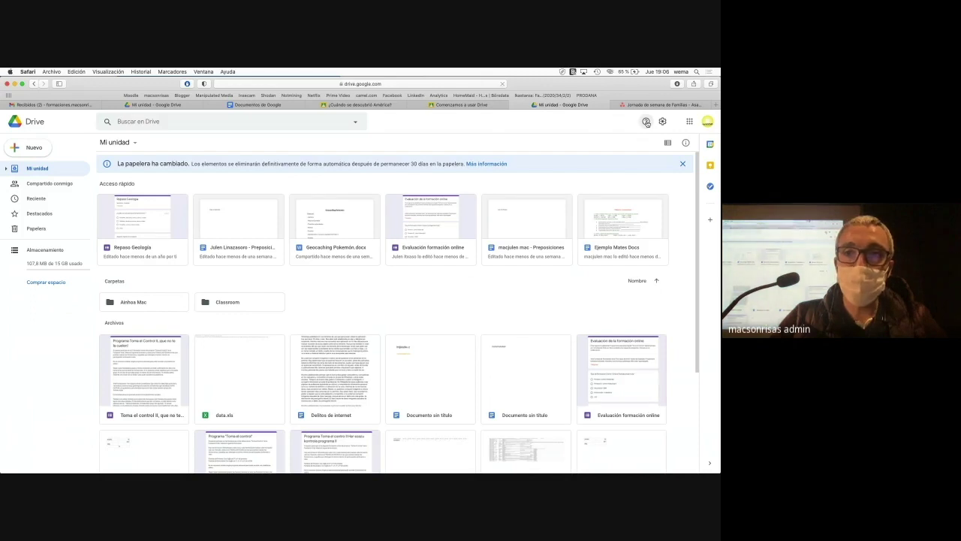
pyautogui.click(647, 123)
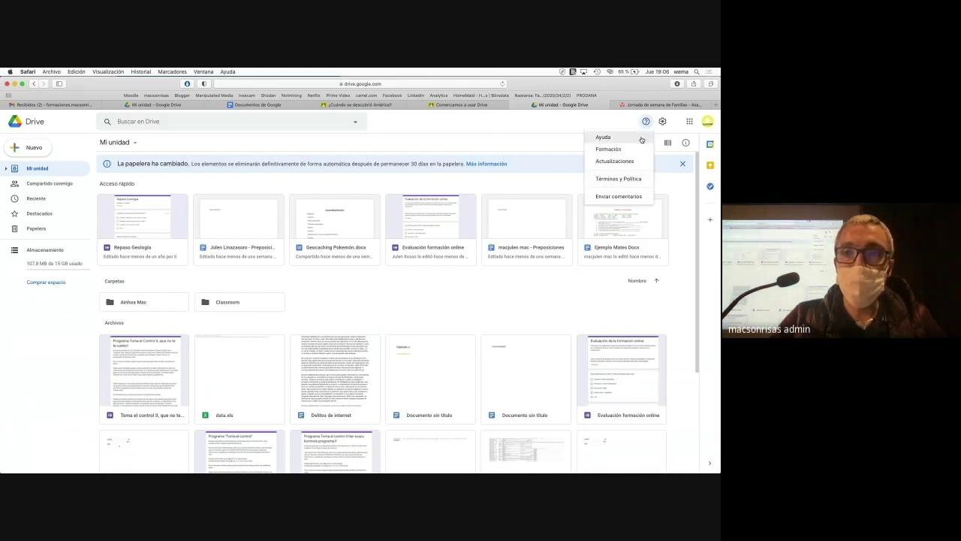
pyautogui.click(642, 138)
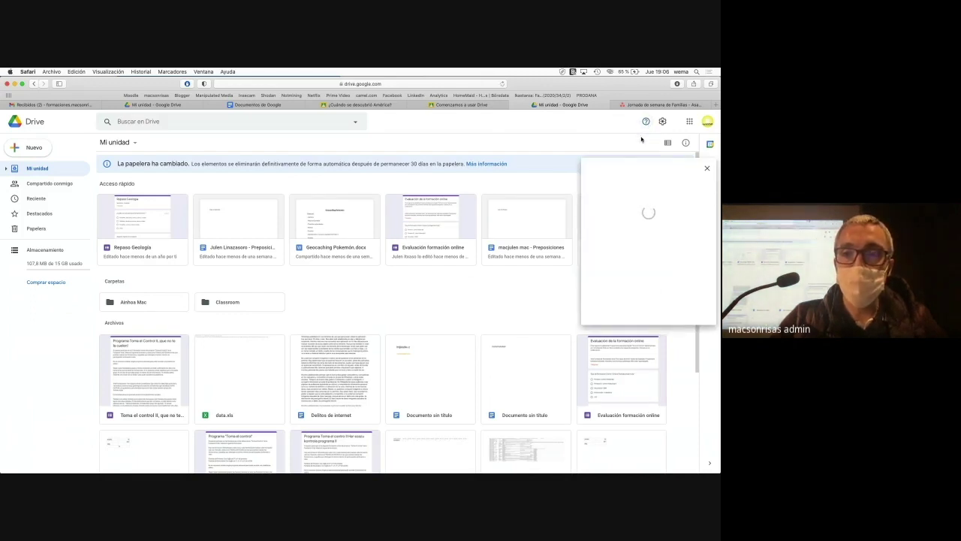